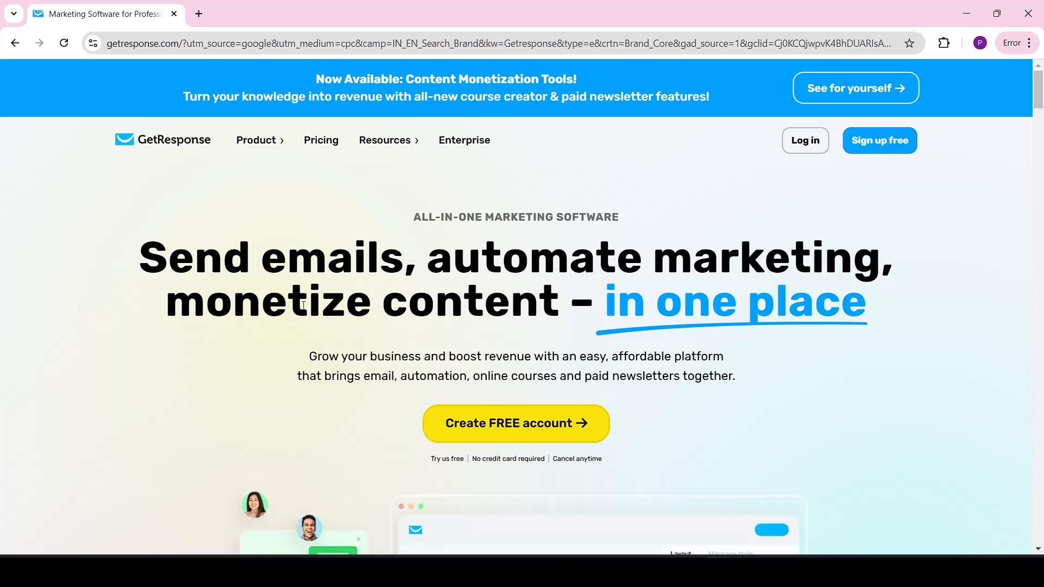
- Create a free GetResponse account with the user's full name, e-mail and a suggested strong password
click(876, 148)
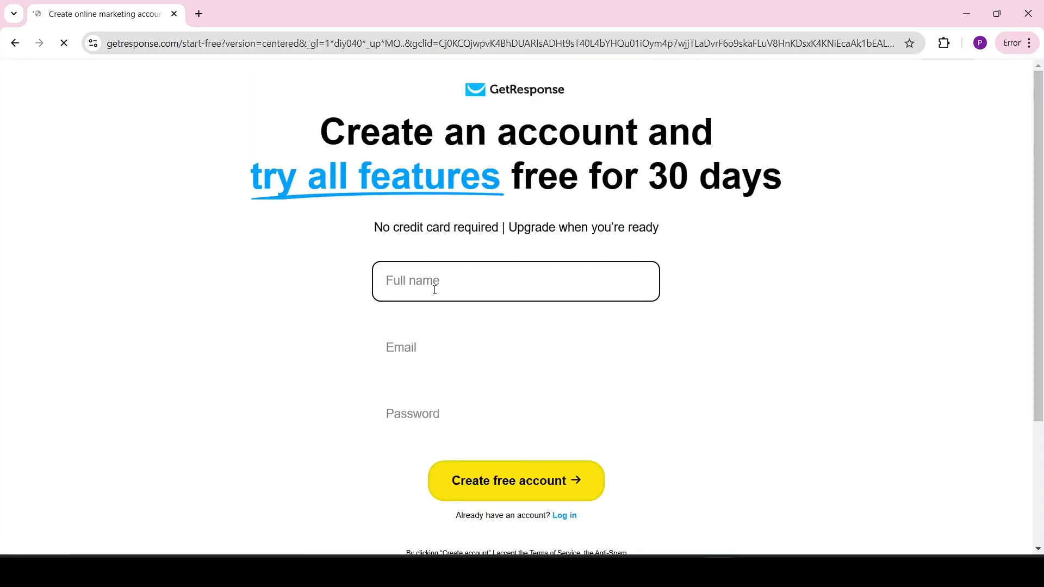
click(431, 342)
click(420, 405)
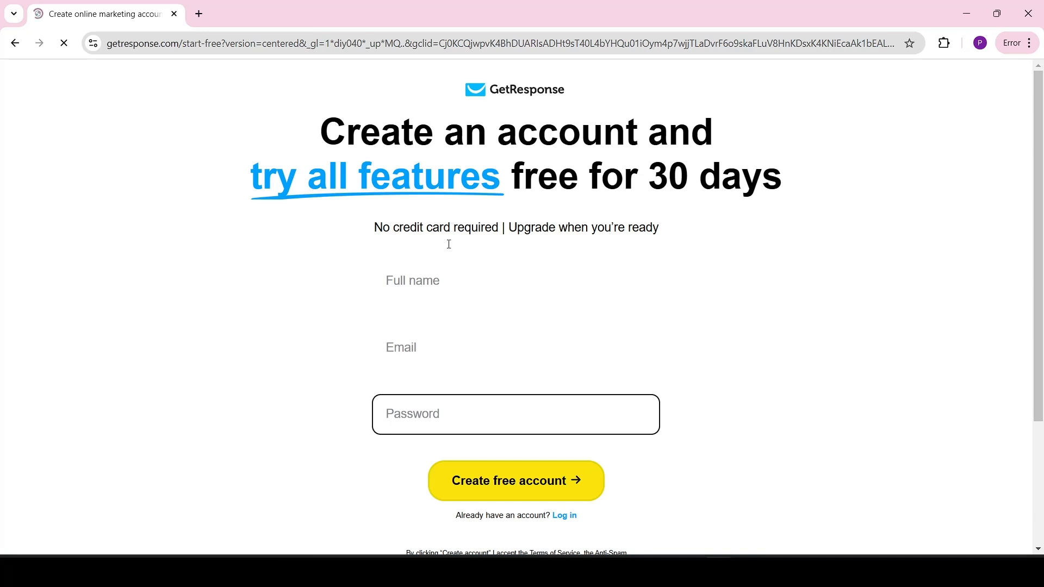
click(435, 296)
text(Phil Joseph)
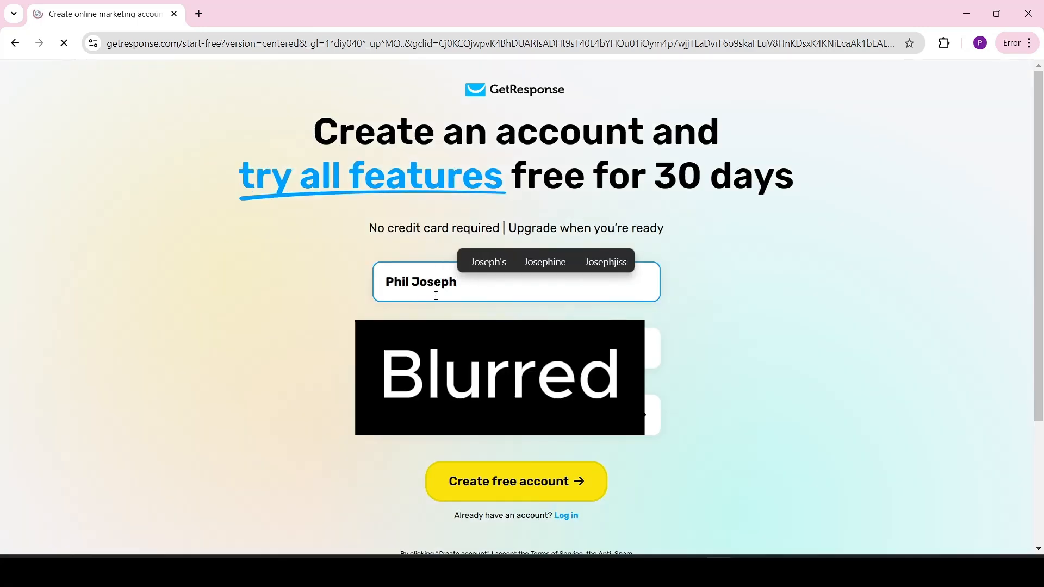
key(Tab)
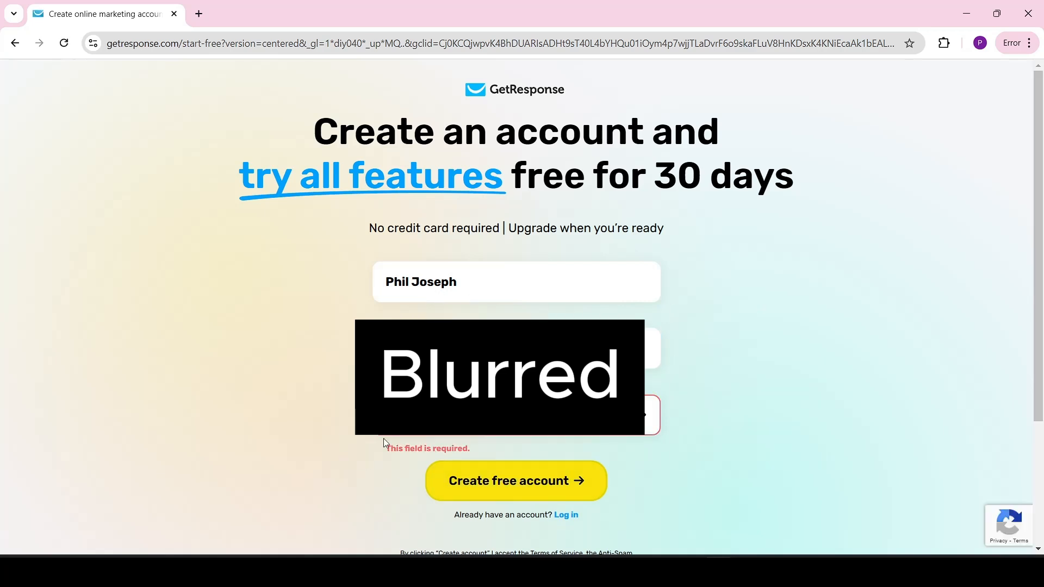
click(443, 478)
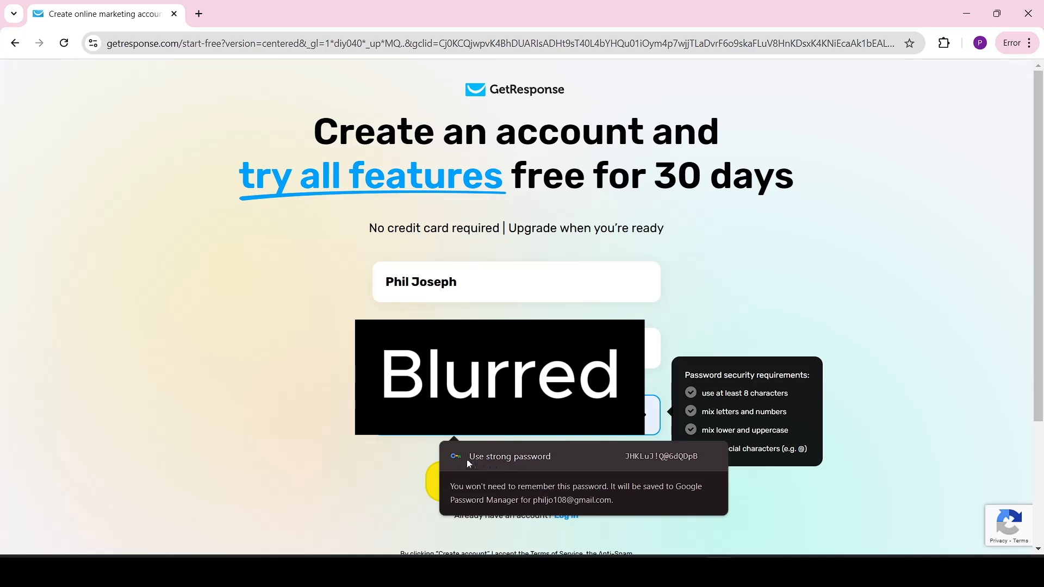
click(548, 459)
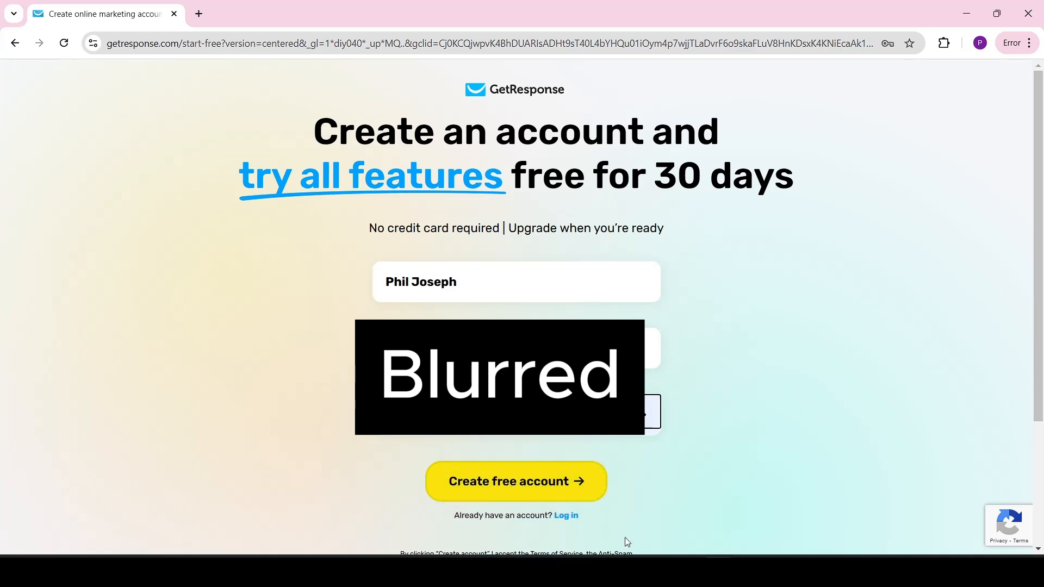
click(519, 485)
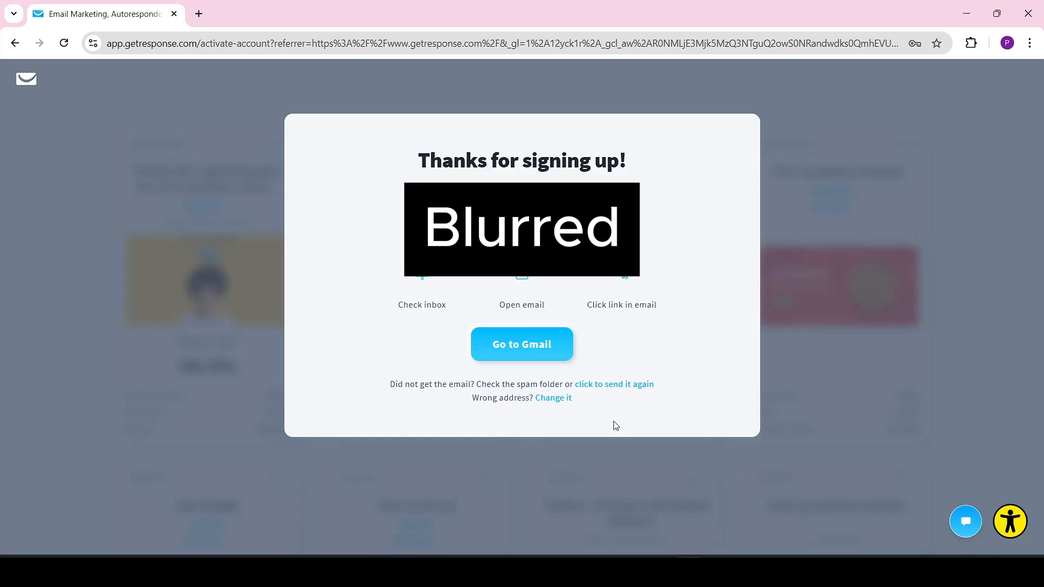
- Confirm the account e-mail from the activation message in Gmail
click(515, 356)
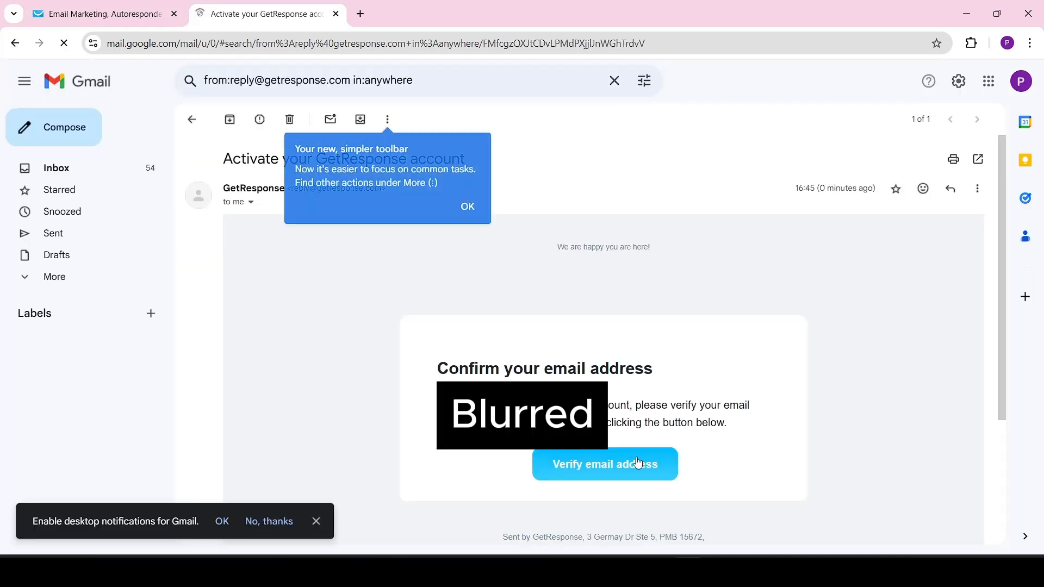
click(612, 465)
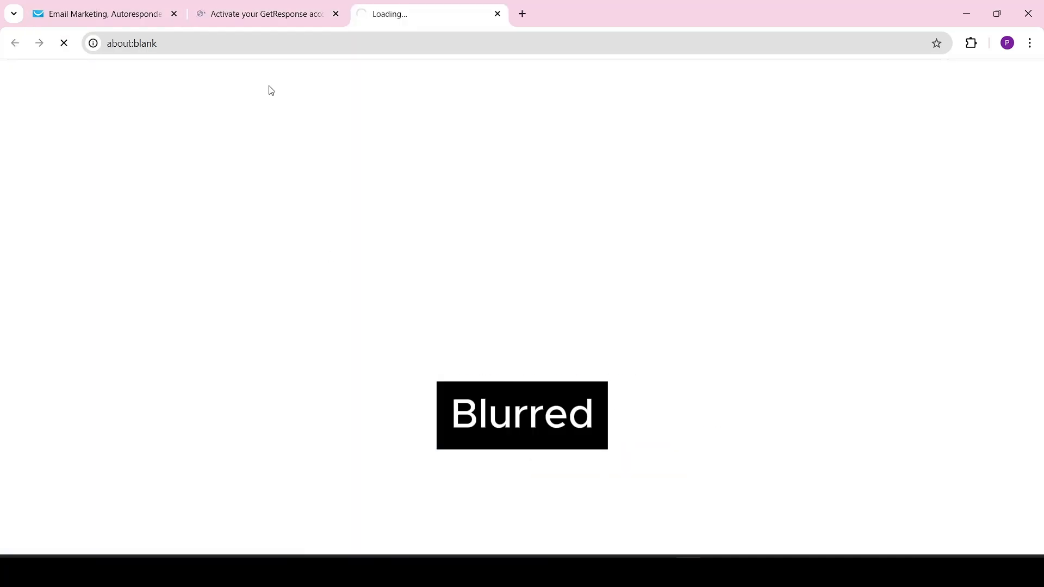
click(335, 13)
scroll(1041, 280, down, 3)
- Complete the account details and SMS code verification, then dismiss the Welcome to GetResponse popup
click(380, 235)
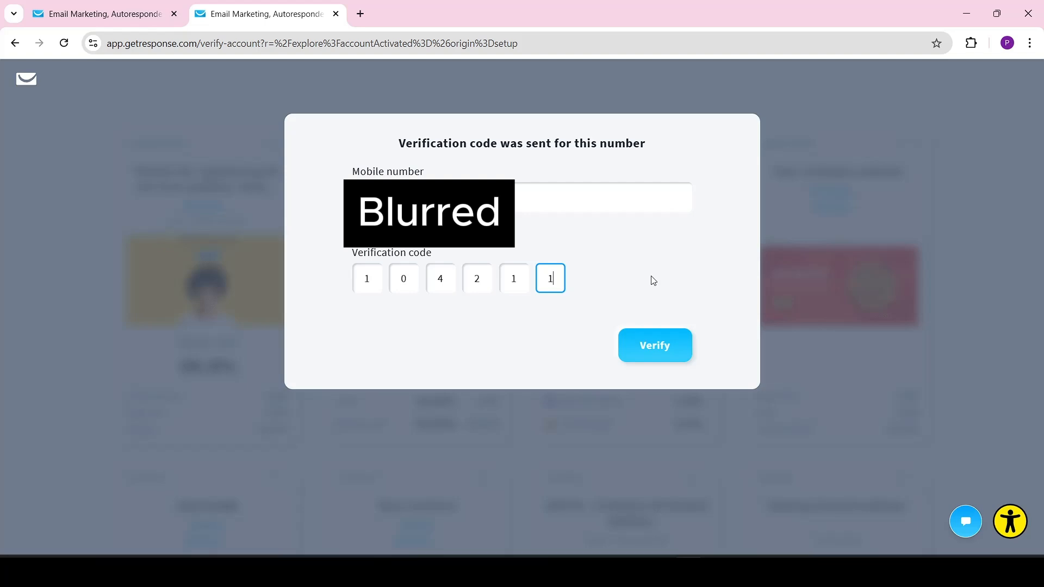
click(651, 338)
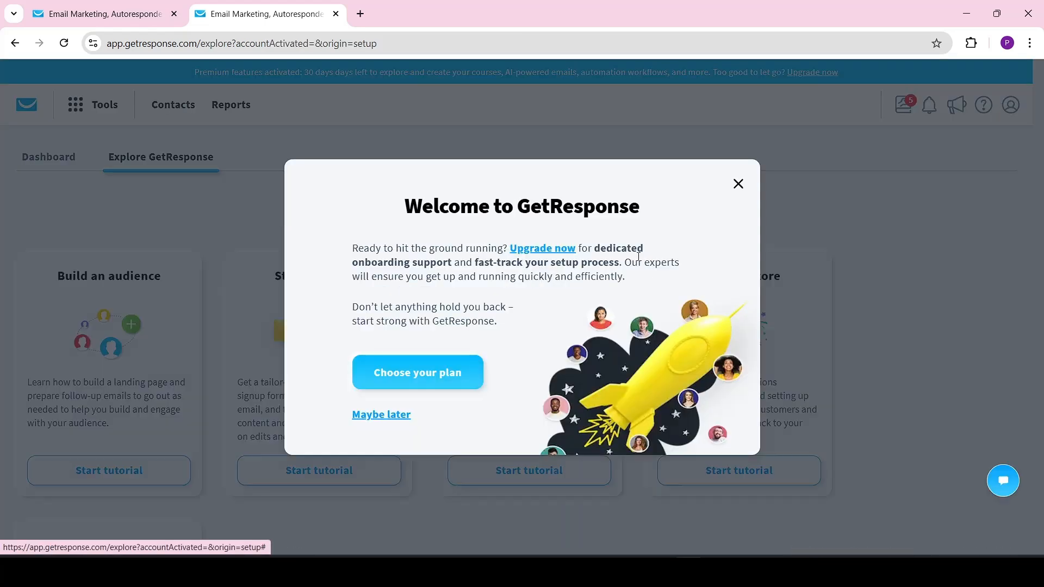
click(737, 184)
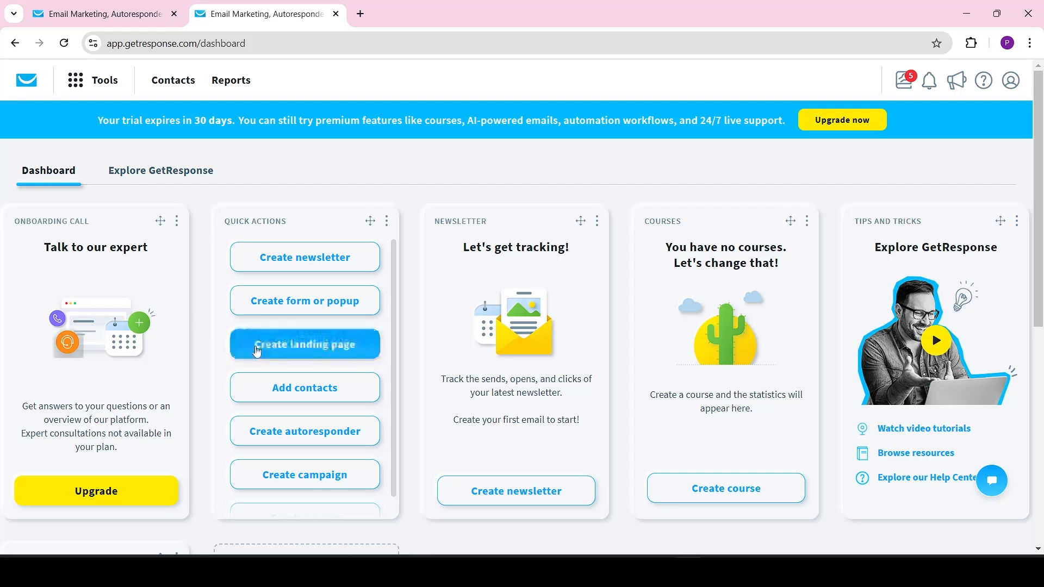
- Go to Tools > Landing pages, dismiss the onboarding tip, and begin creating a landing page
click(103, 87)
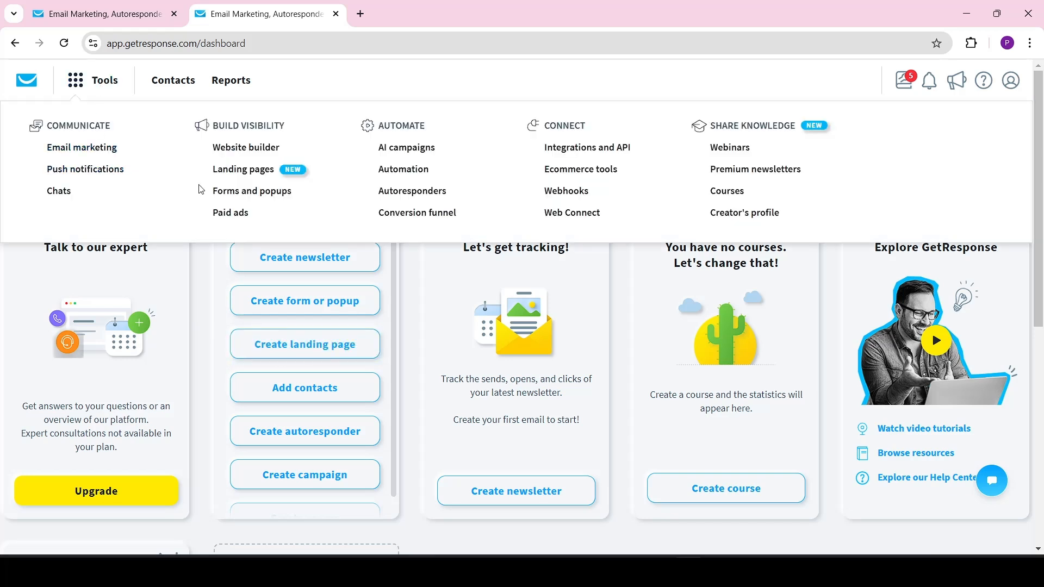
click(246, 172)
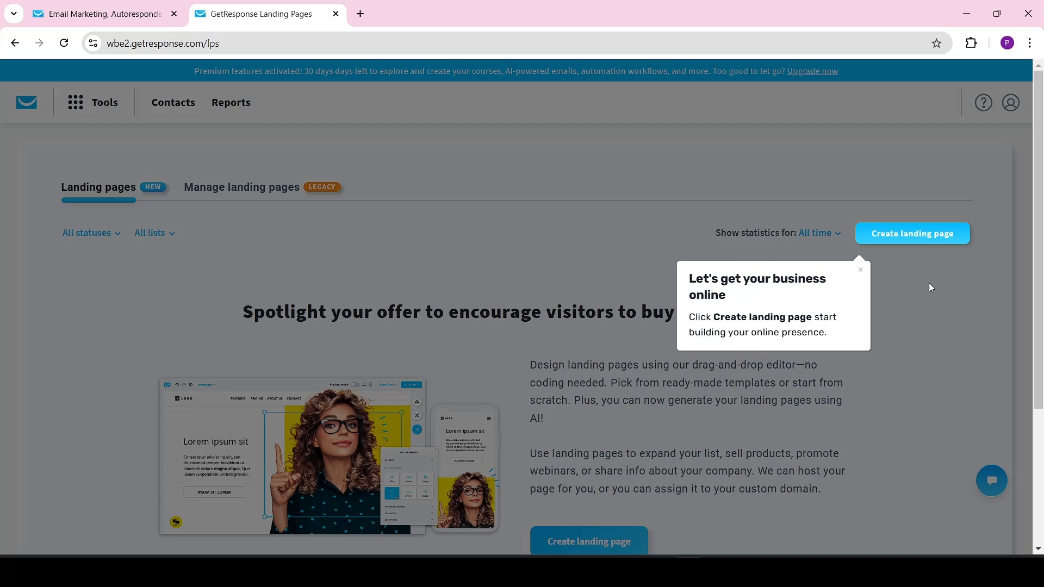
click(859, 272)
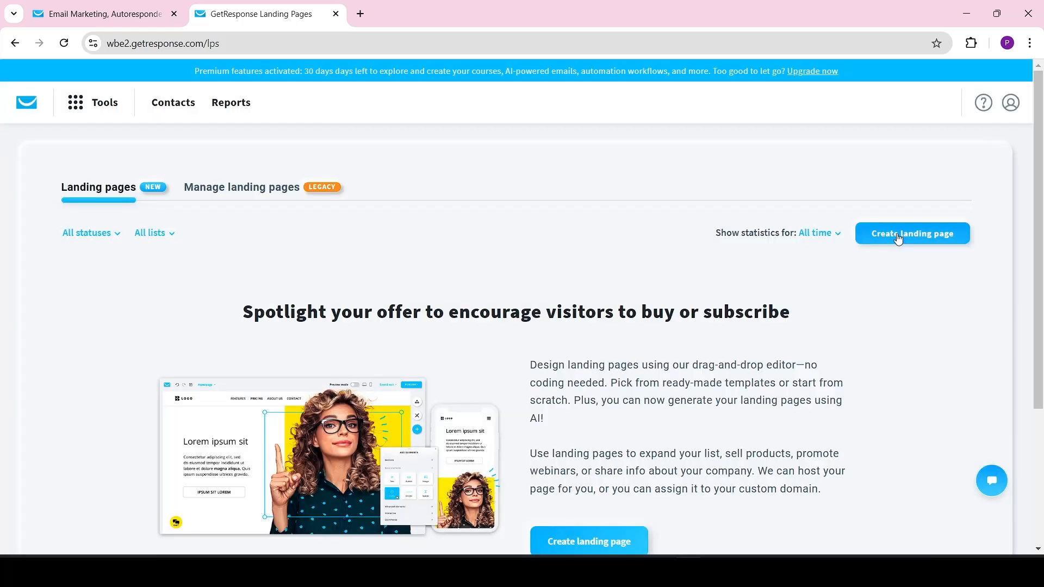
click(899, 239)
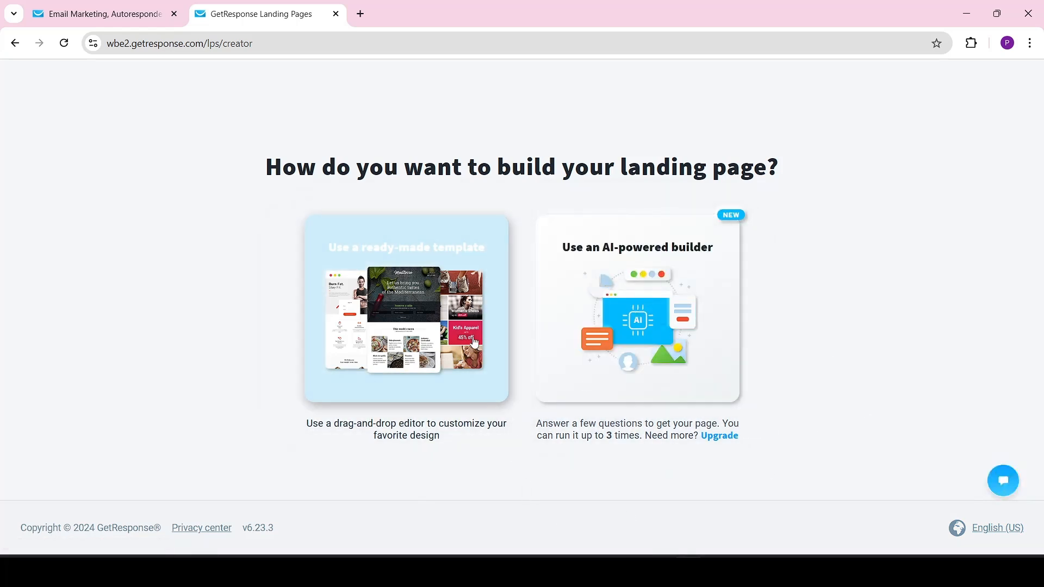
- Choose a ready-made template and start the page from Blank template #0
click(494, 351)
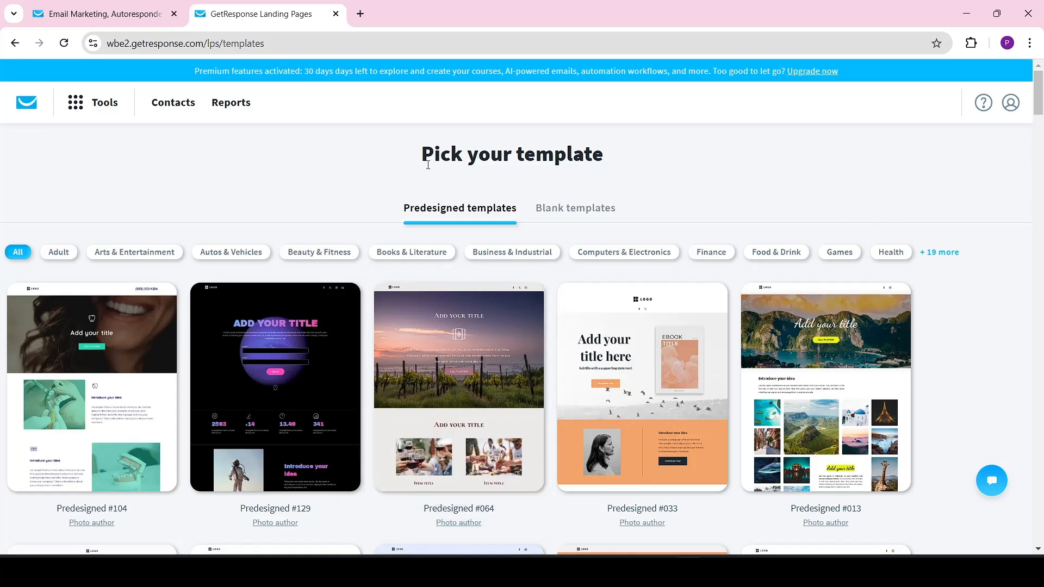
drag(1041, 103, 1042, 37)
click(586, 214)
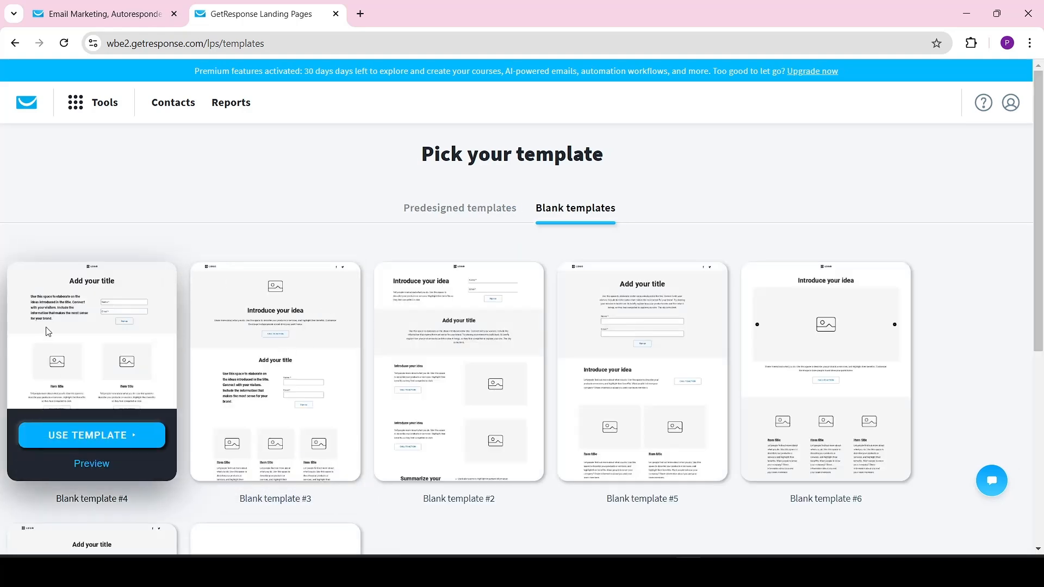
scroll(523, 379, down, 6)
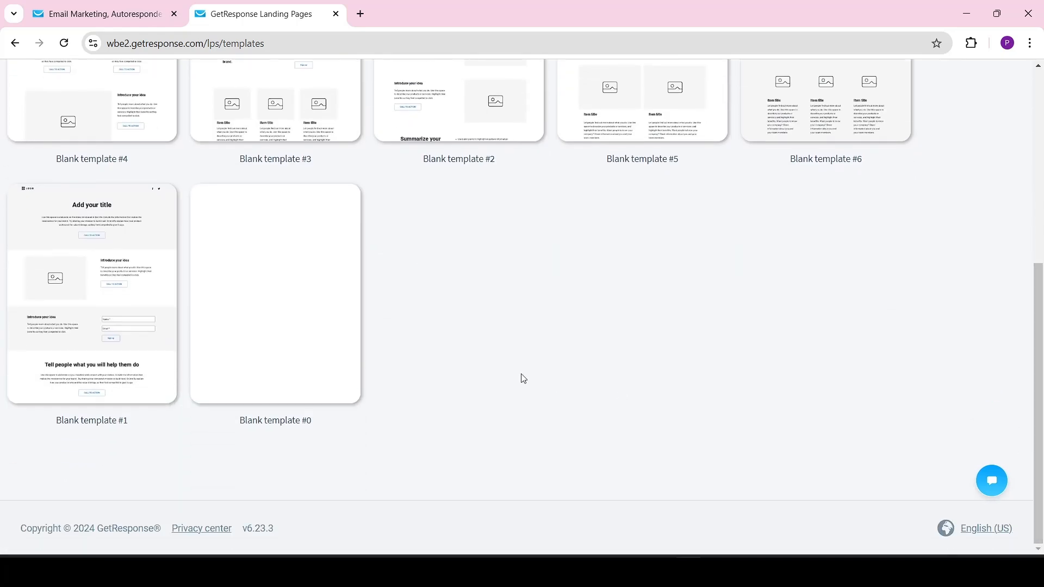
mouse_move(208, 269)
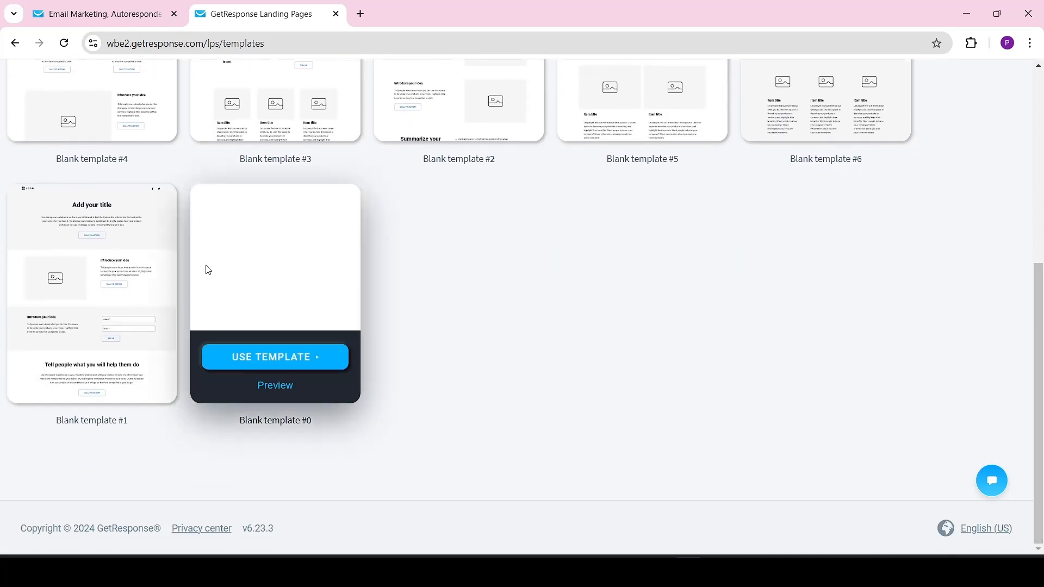
click(261, 365)
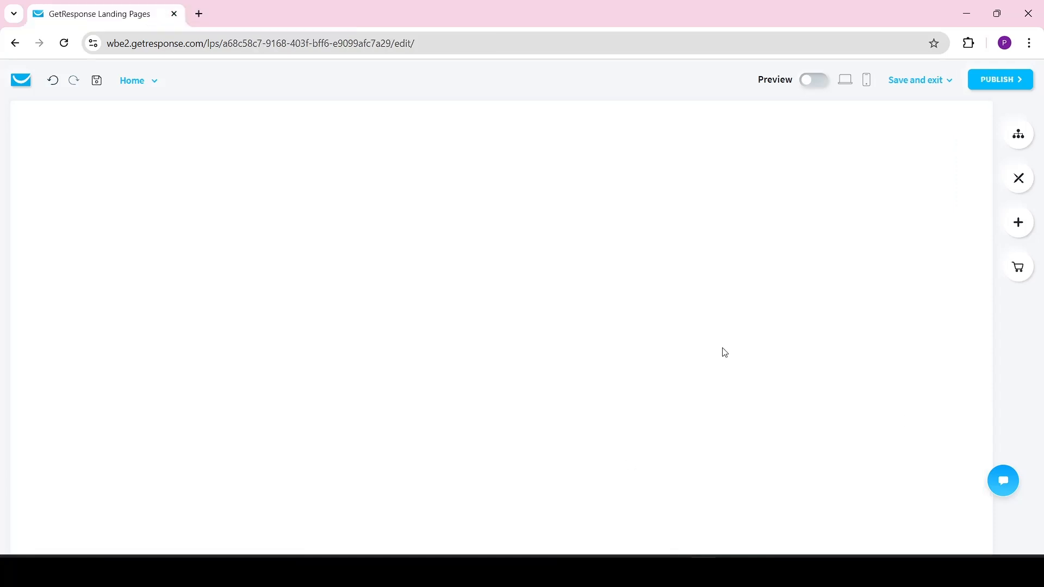
- Add a blank section to the empty landing page
click(1016, 222)
drag(812, 223, 442, 232)
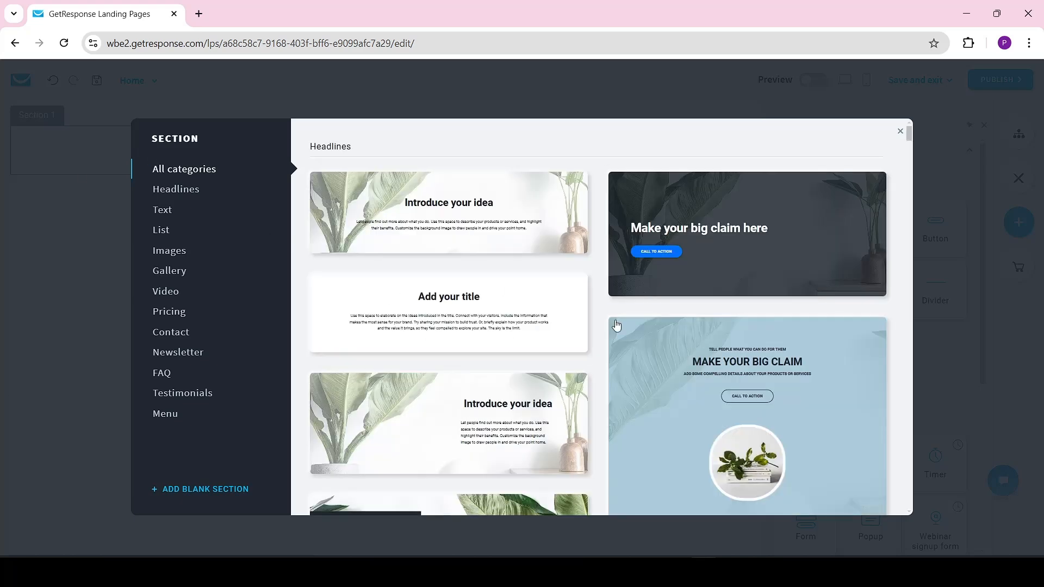
mouse_move(908, 135)
mouse_down()
mouse_move(908, 179)
mouse_move(921, 126)
mouse_up()
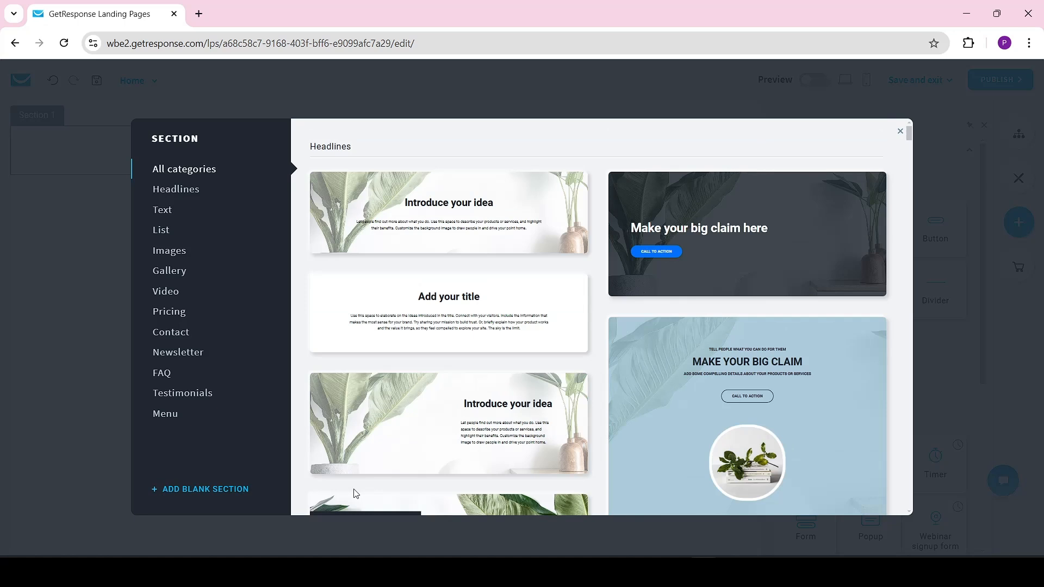
click(182, 498)
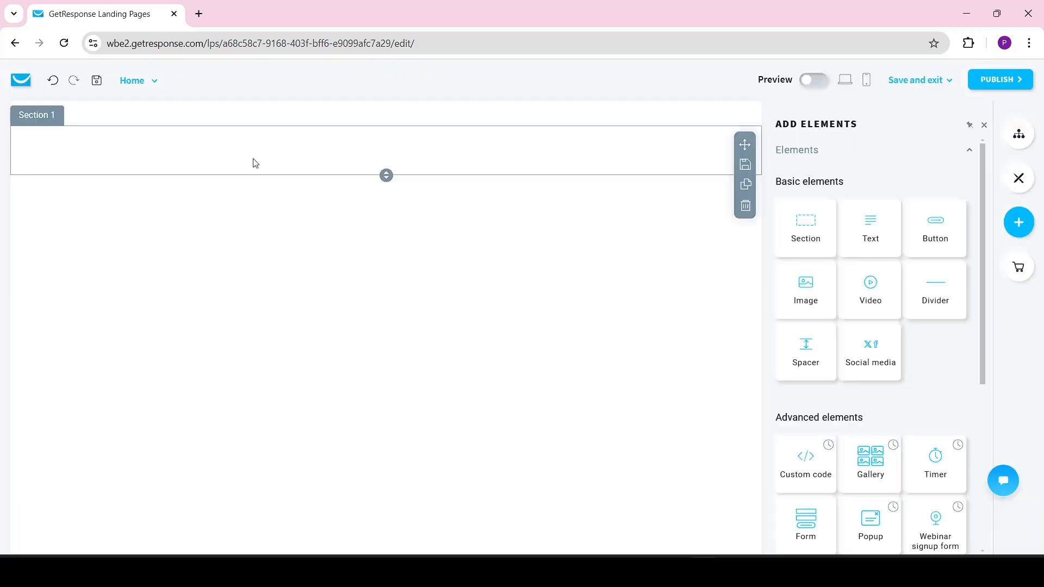
click(268, 212)
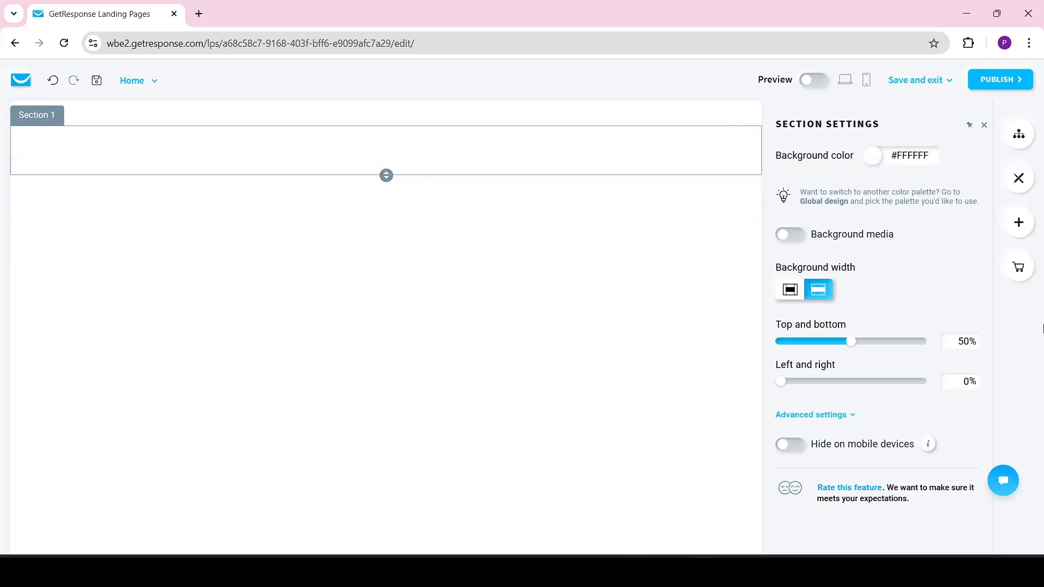
- Drop in a Signup form using the grey-field design with Name, Email and Sign up
click(1015, 234)
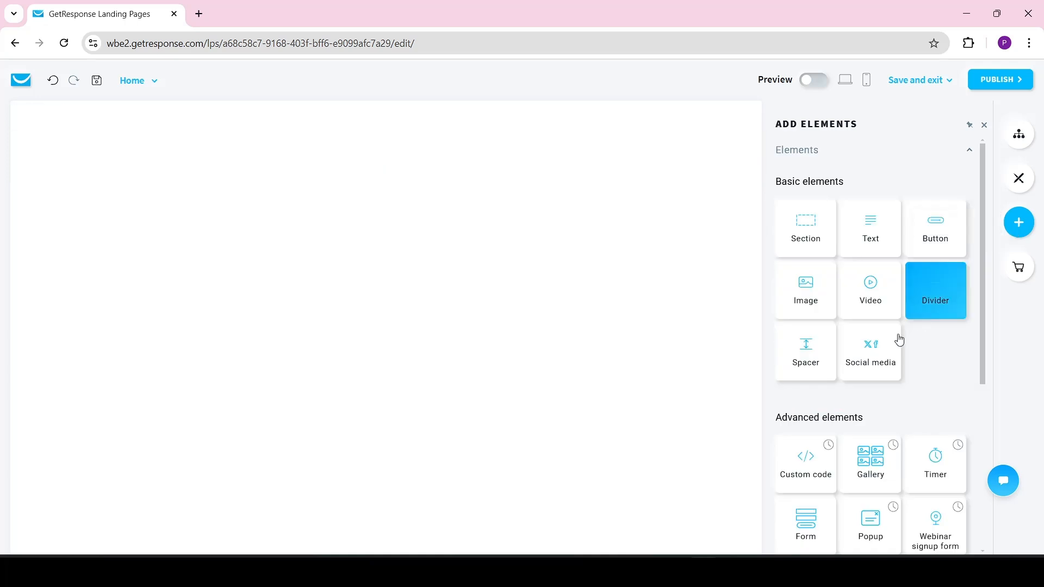
drag(983, 290, 973, 379)
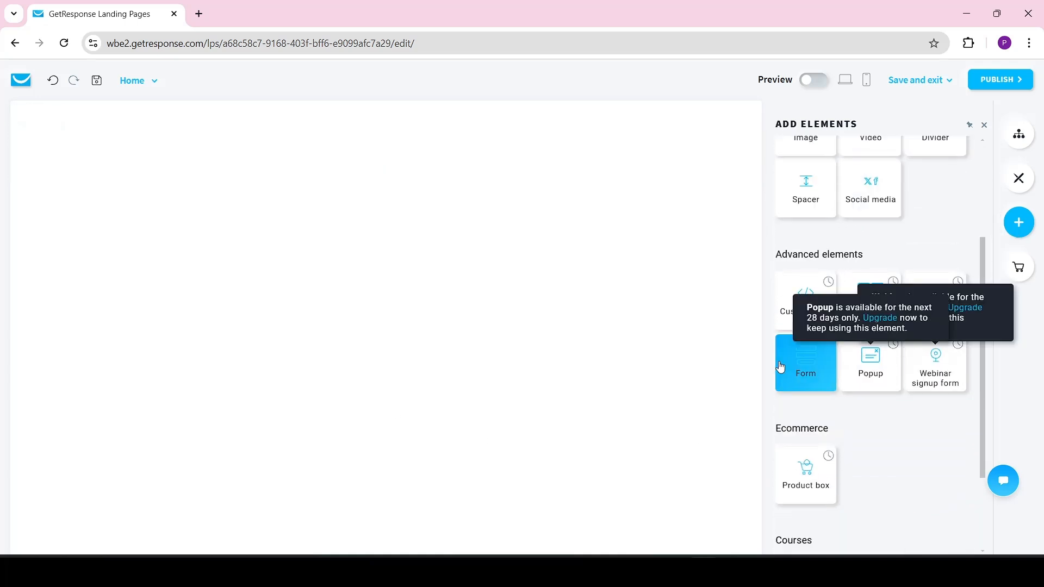
drag(804, 363, 349, 204)
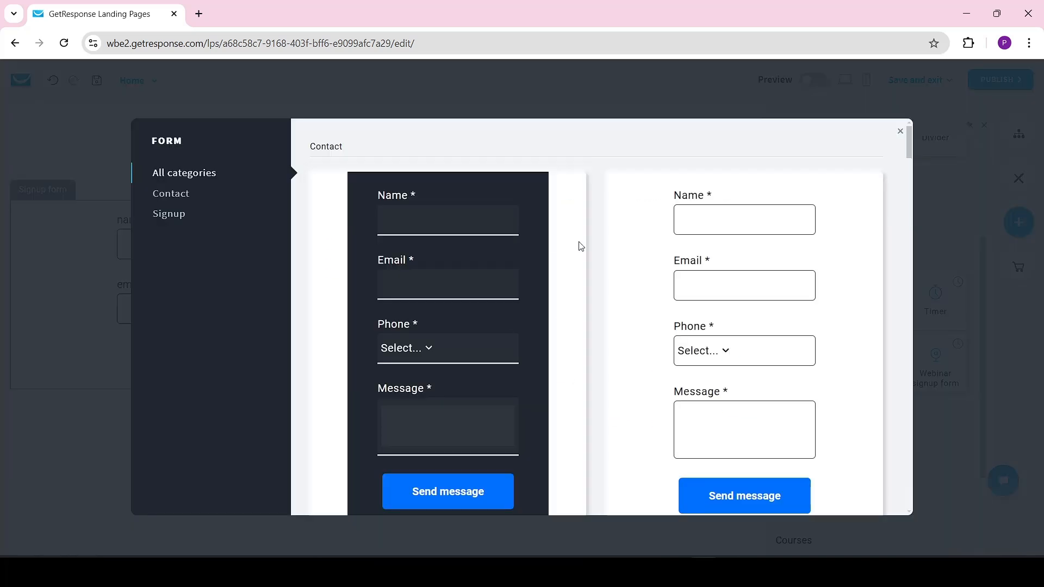
drag(909, 154, 928, 104)
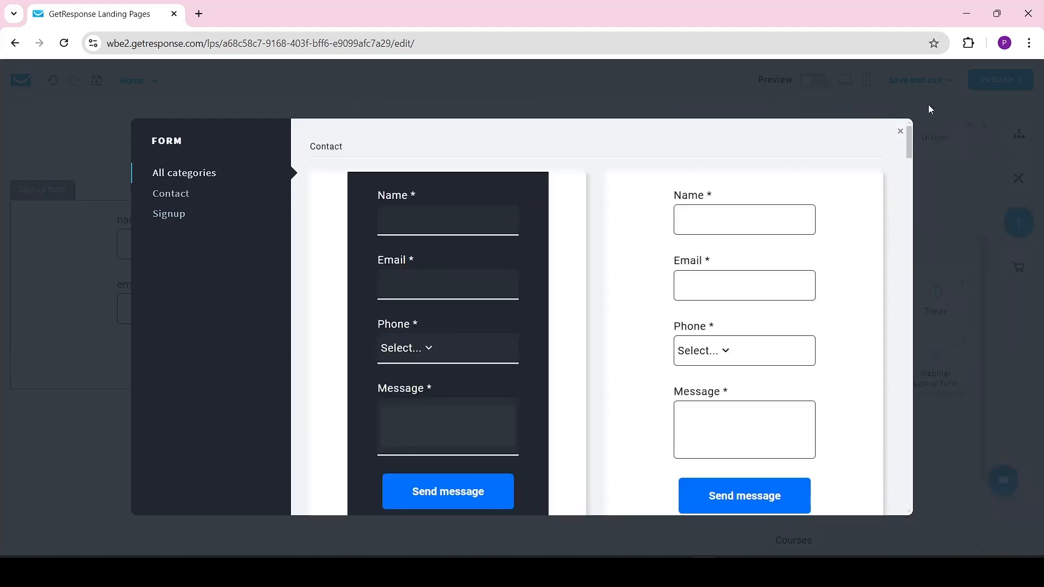
click(173, 214)
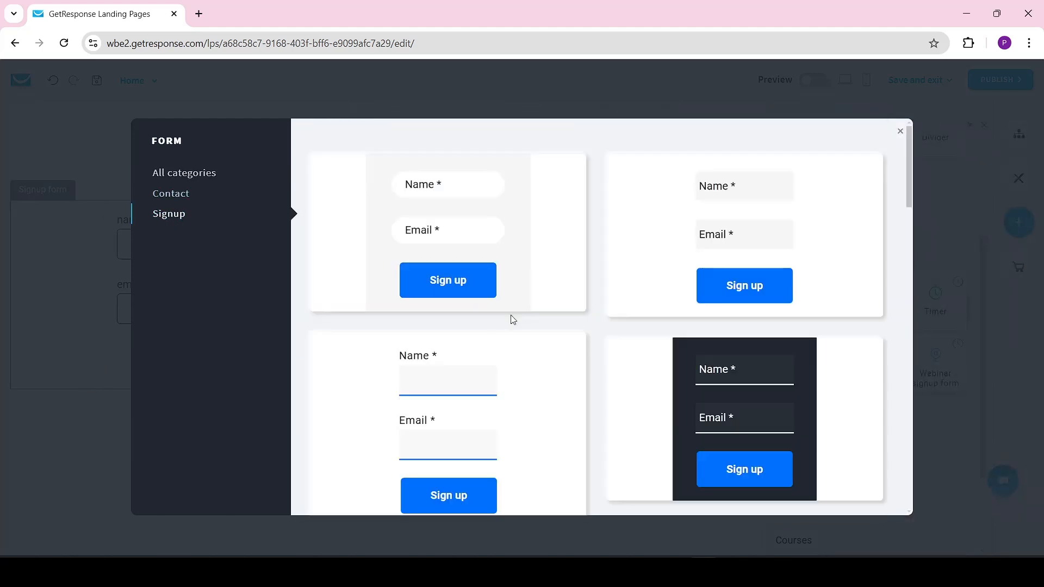
click(807, 244)
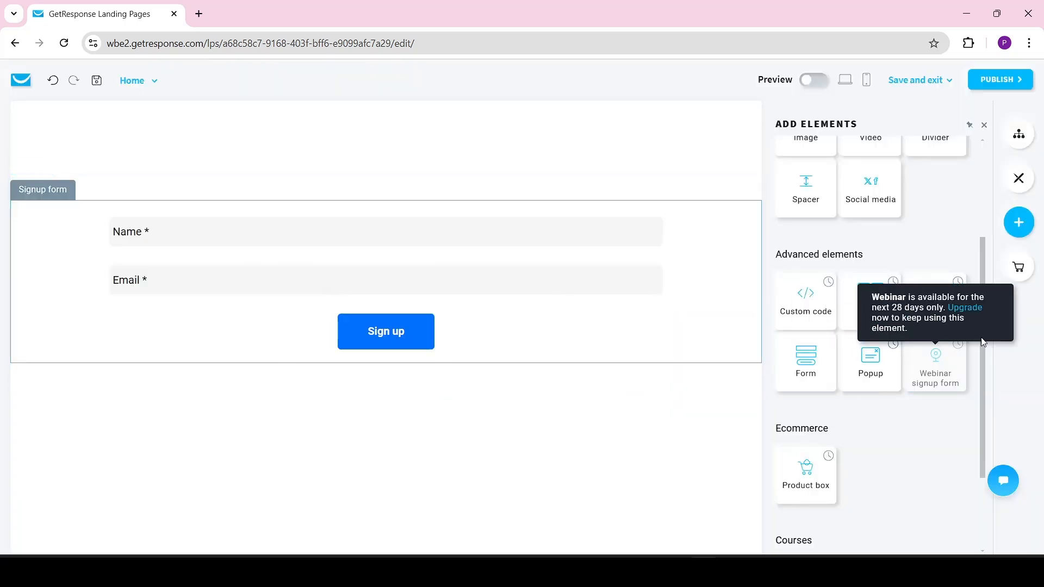
- Rename the form block to 'Signup form' by deleting the date suffix
drag(985, 341, 530, 368)
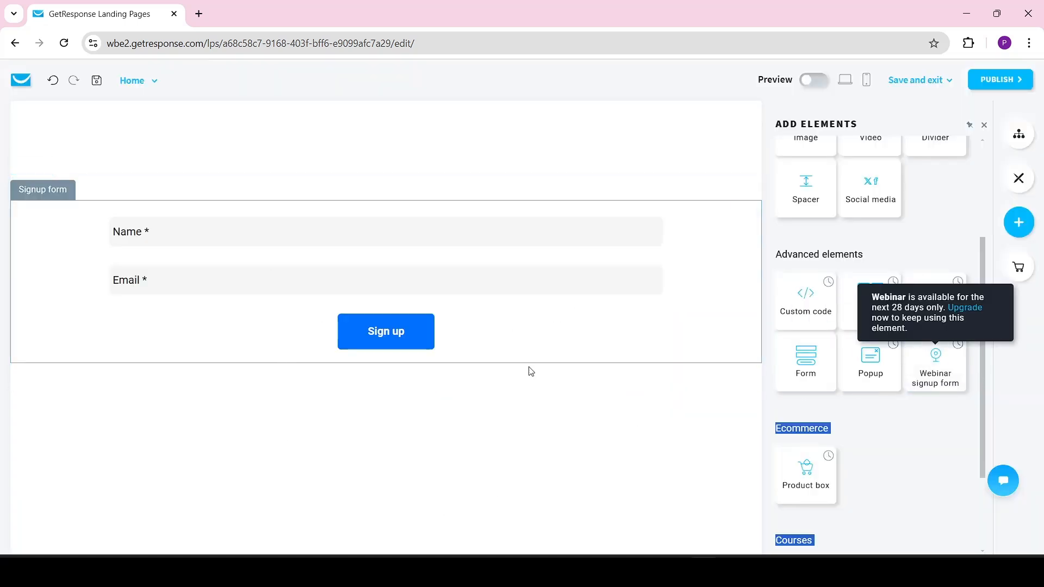
click(291, 161)
click(85, 223)
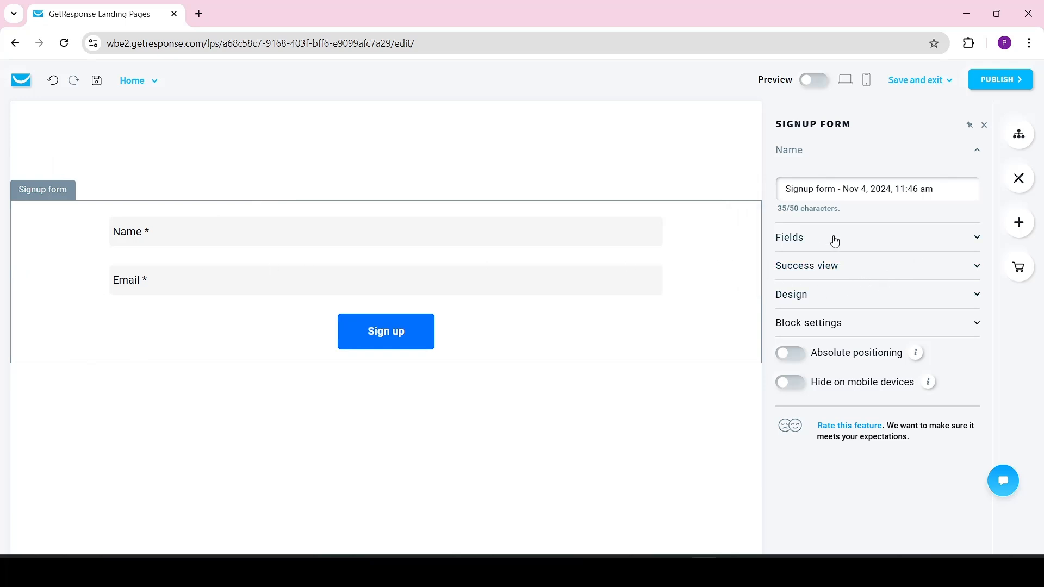
click(863, 188)
triple_click(864, 188)
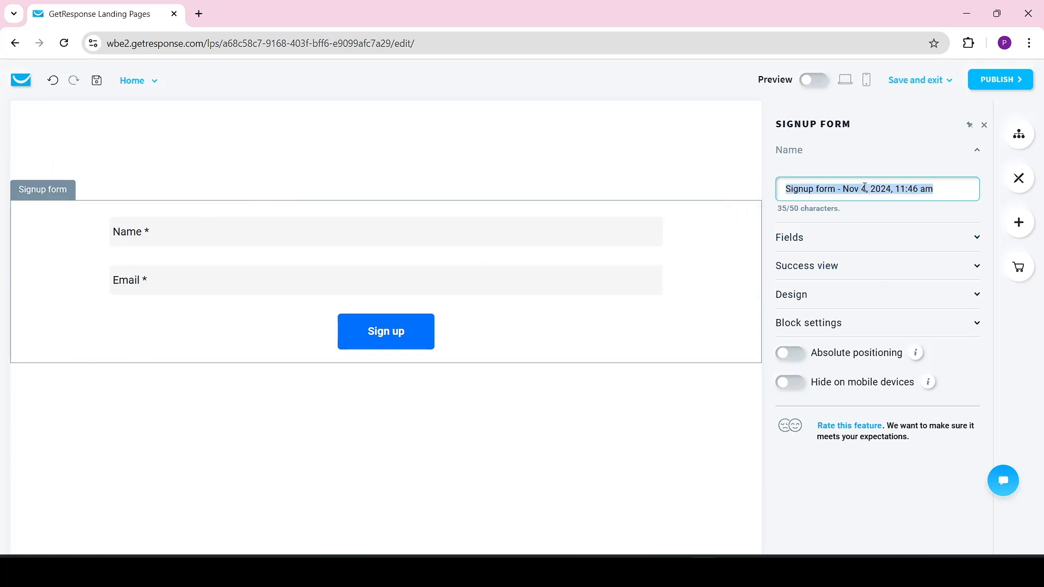
click(943, 188)
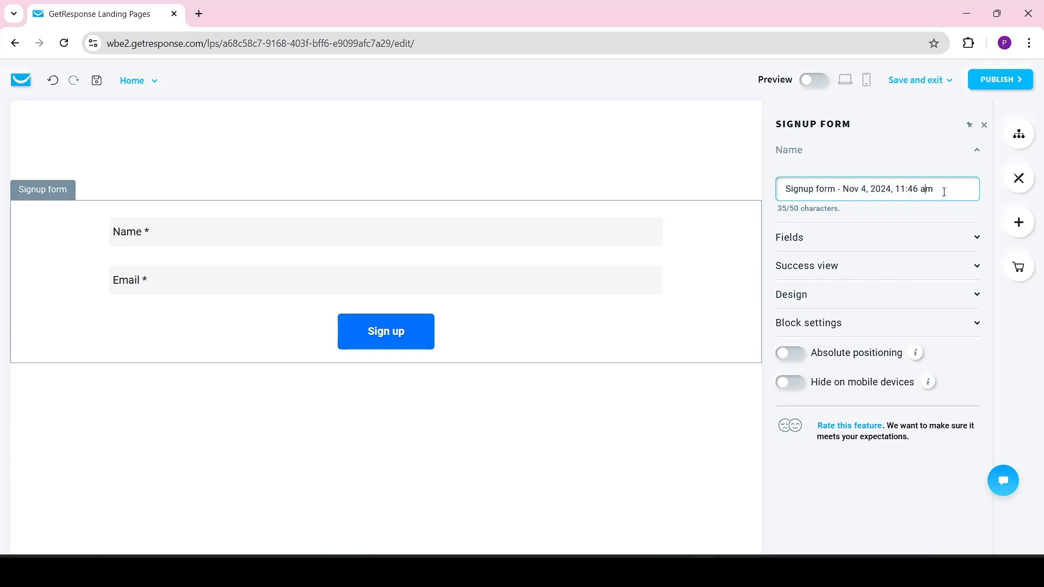
drag(943, 189, 837, 189)
key(BackSpace)
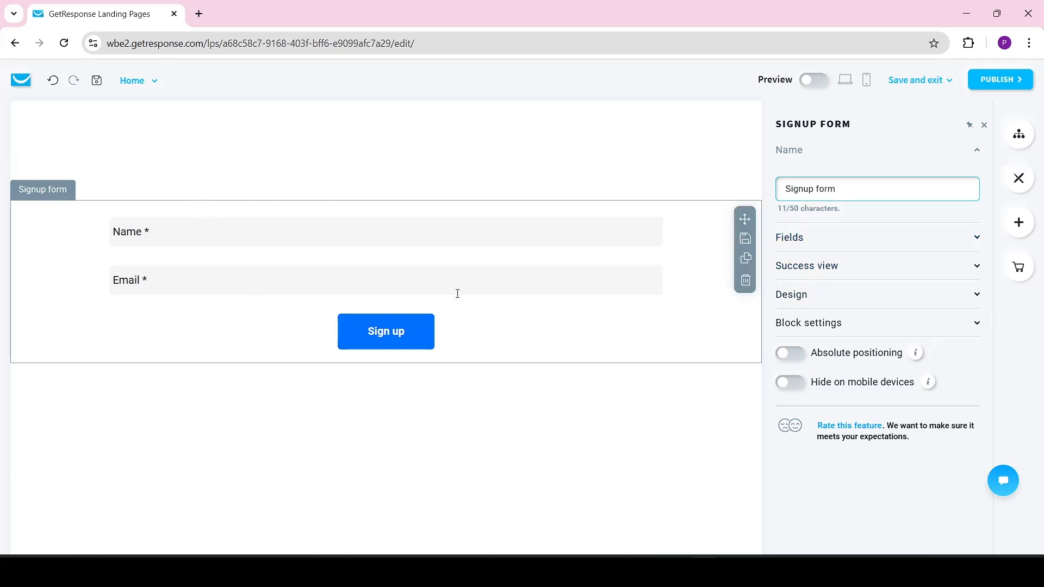
- Try a required birthdate custom field on the form, then remove it
click(842, 246)
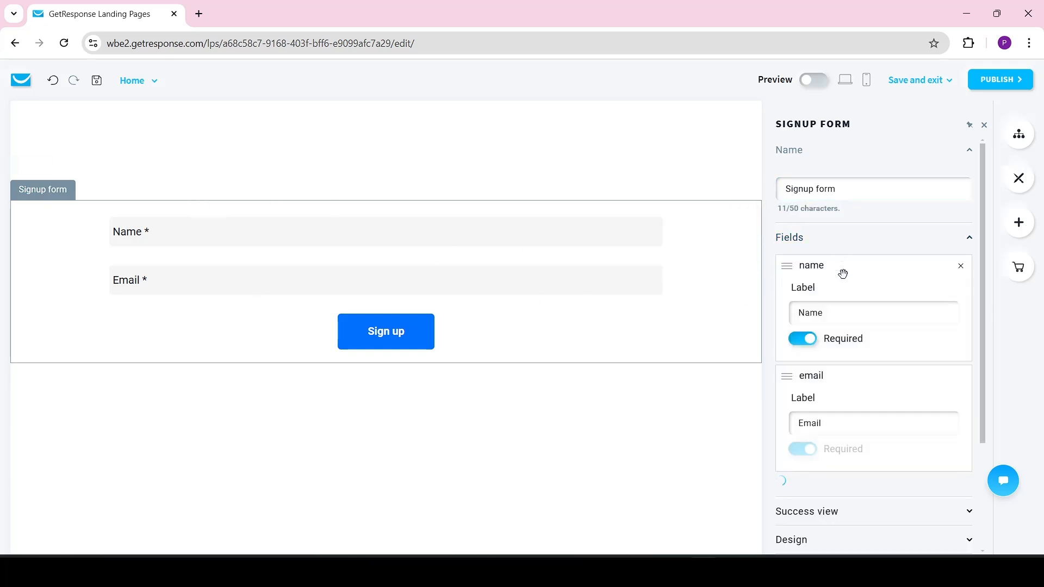
scroll(987, 315, down, 2)
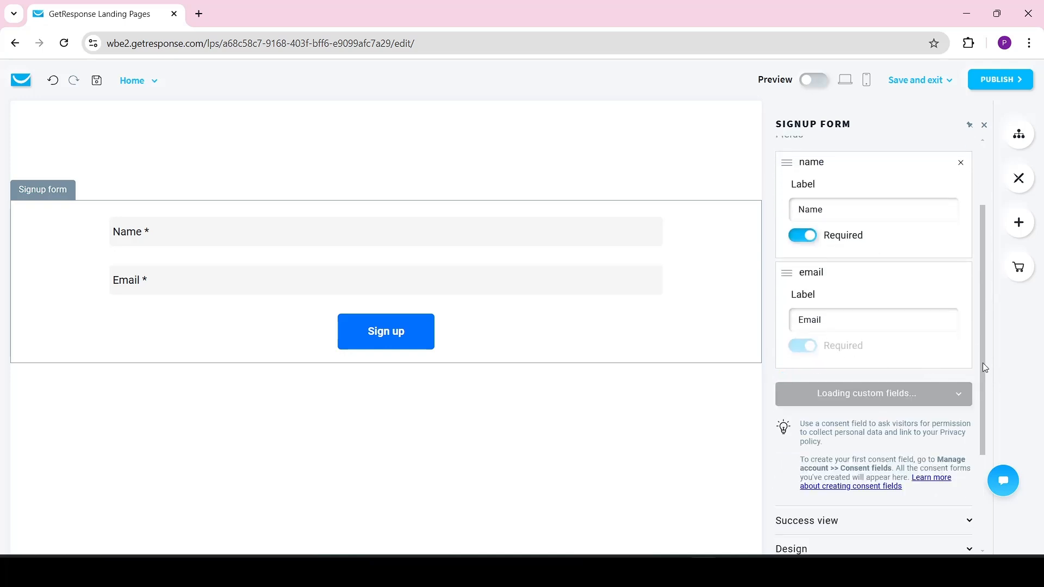
scroll(982, 363, down, 1)
click(926, 333)
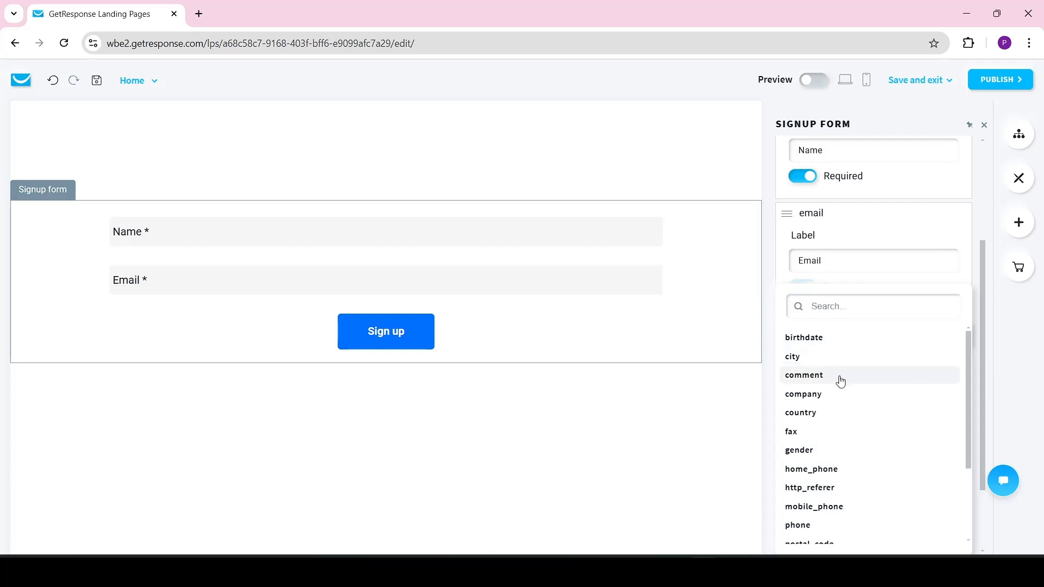
click(861, 342)
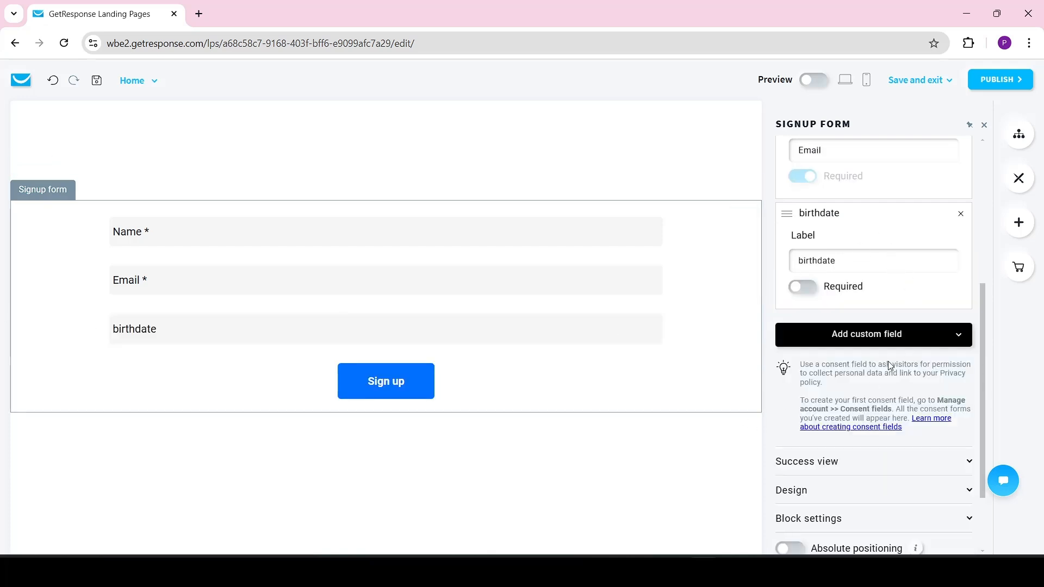
click(801, 287)
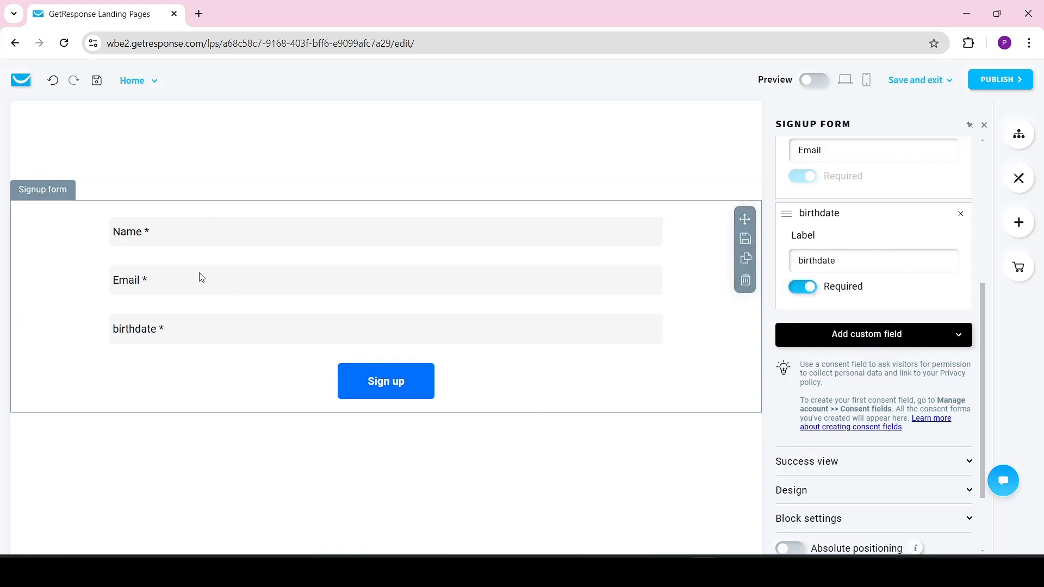
click(164, 332)
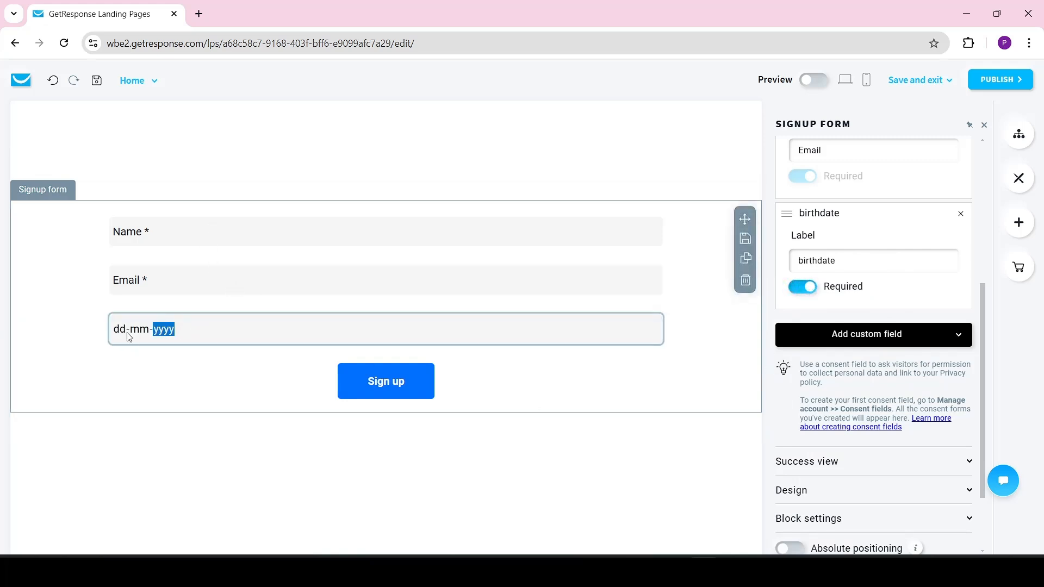
click(960, 214)
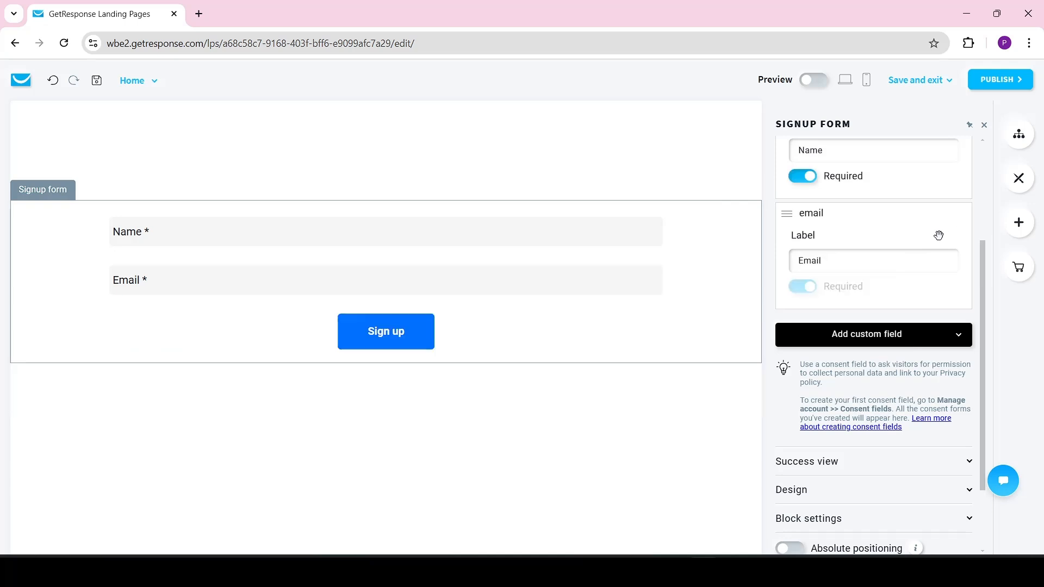
- Try a company custom field, toggling required on and off, leaving it optional
click(856, 341)
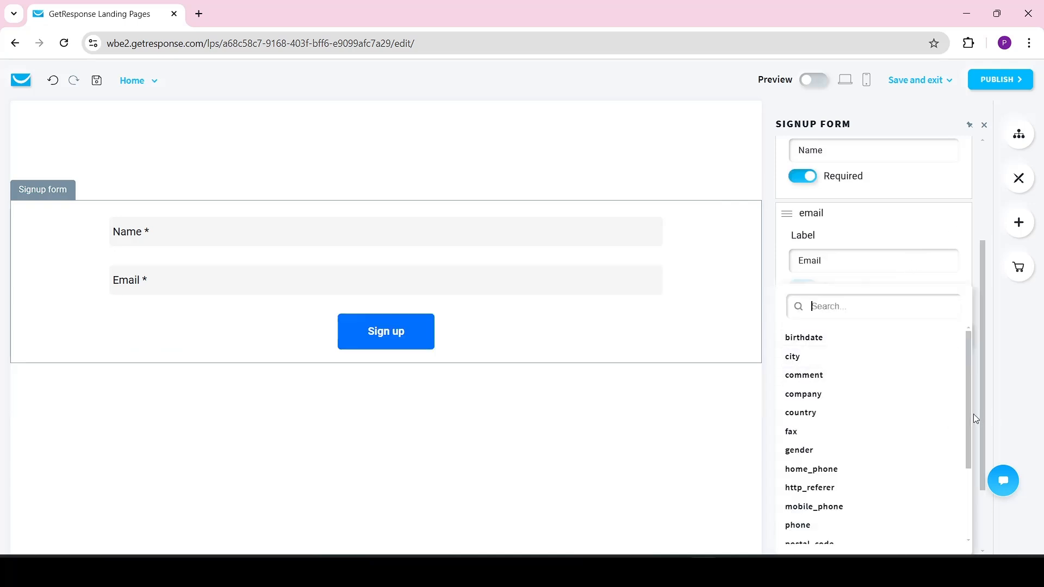
click(855, 393)
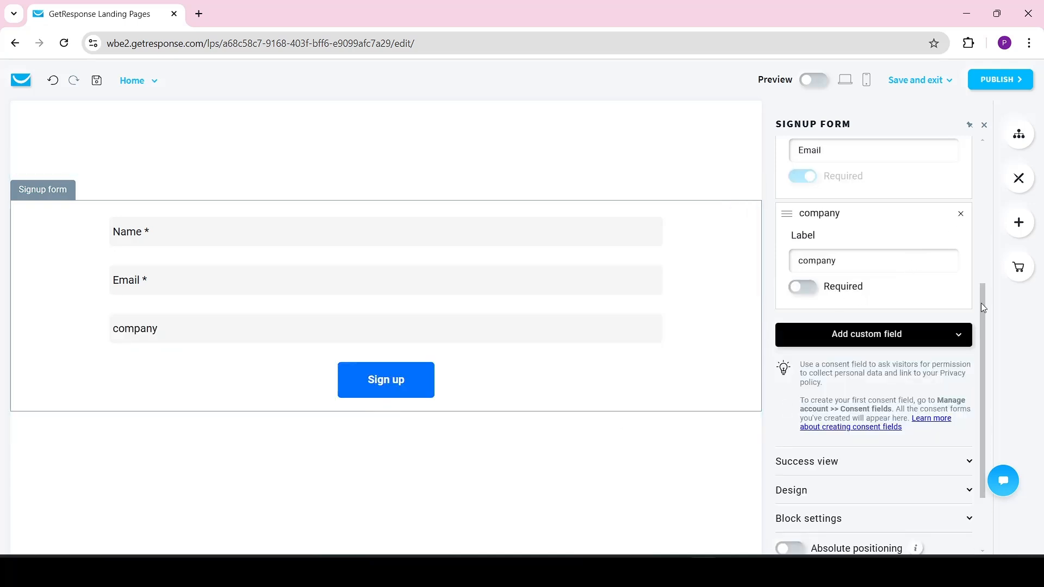
scroll(982, 315, up, 3)
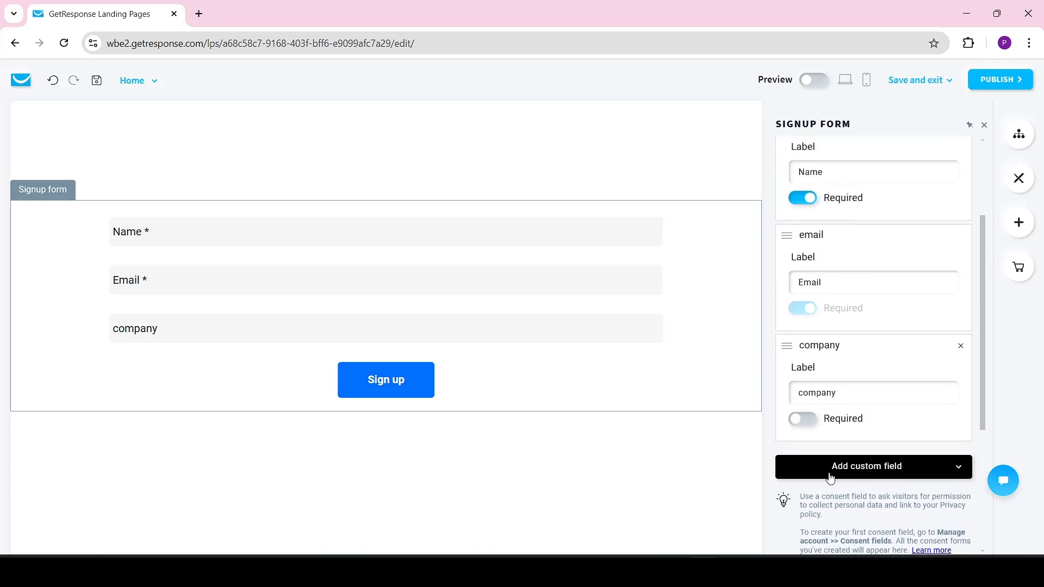
click(807, 427)
click(807, 427)
click(807, 427)
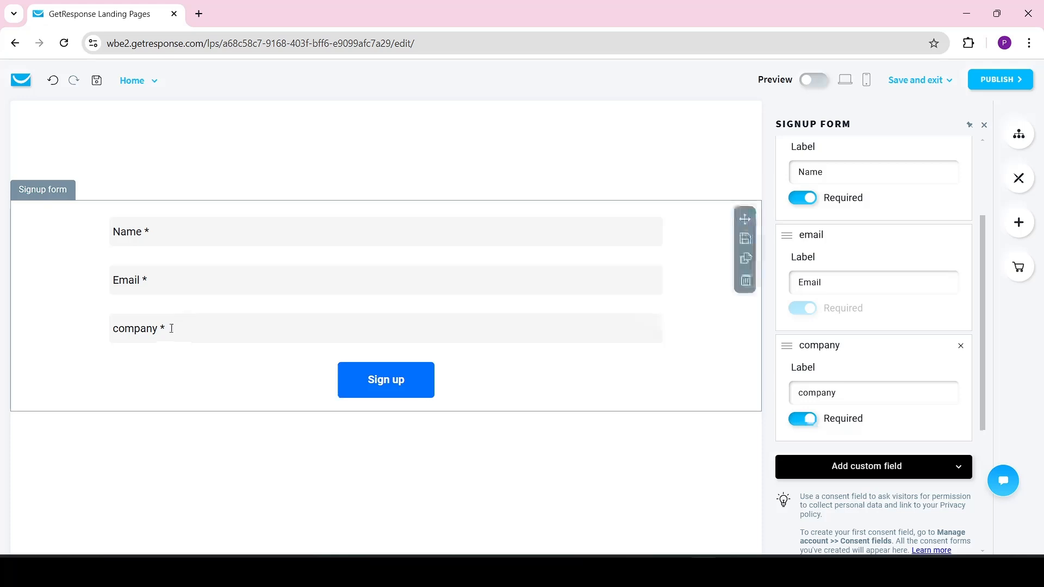
click(163, 234)
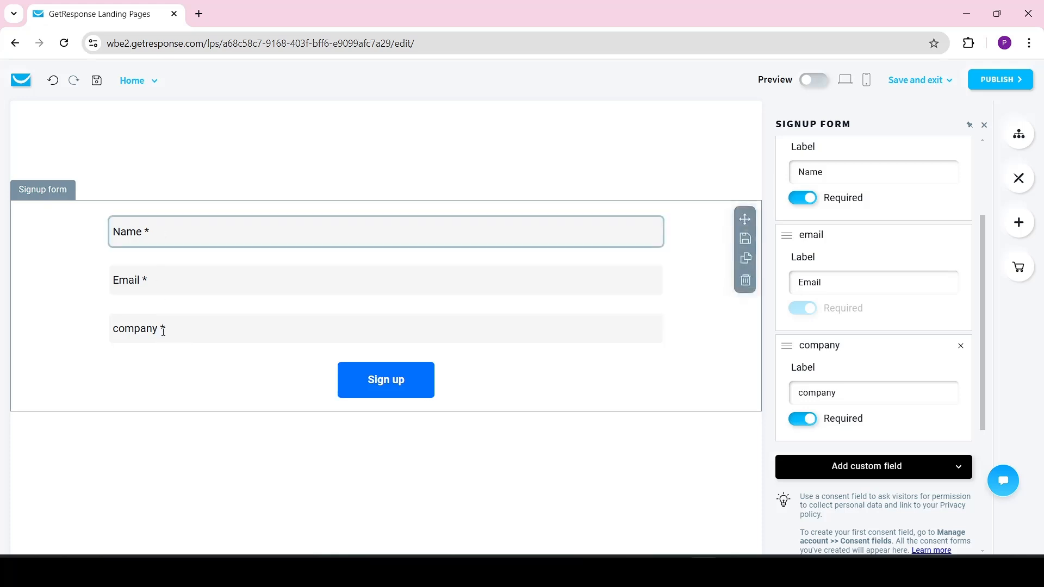
click(144, 333)
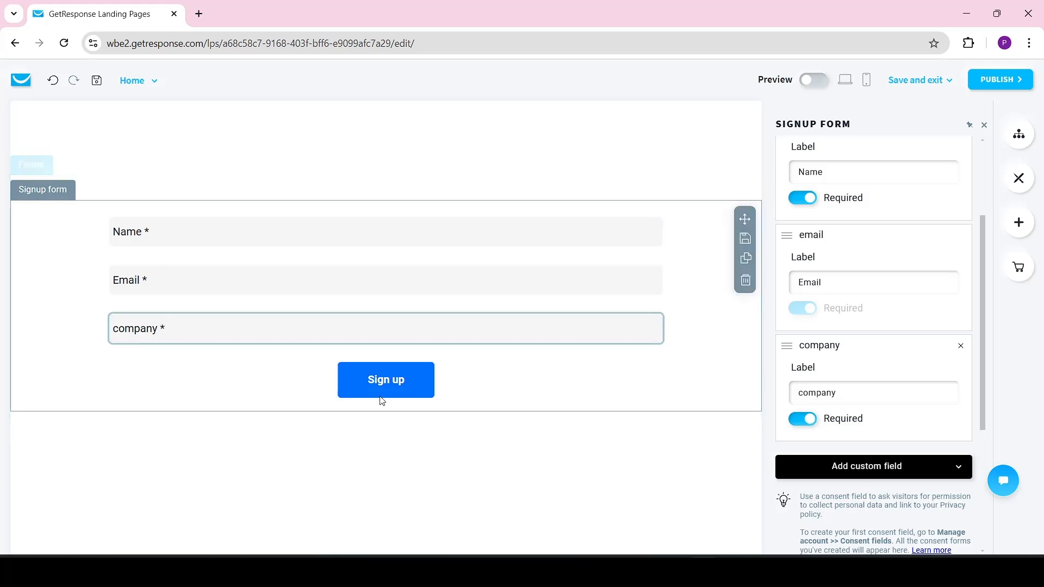
click(806, 423)
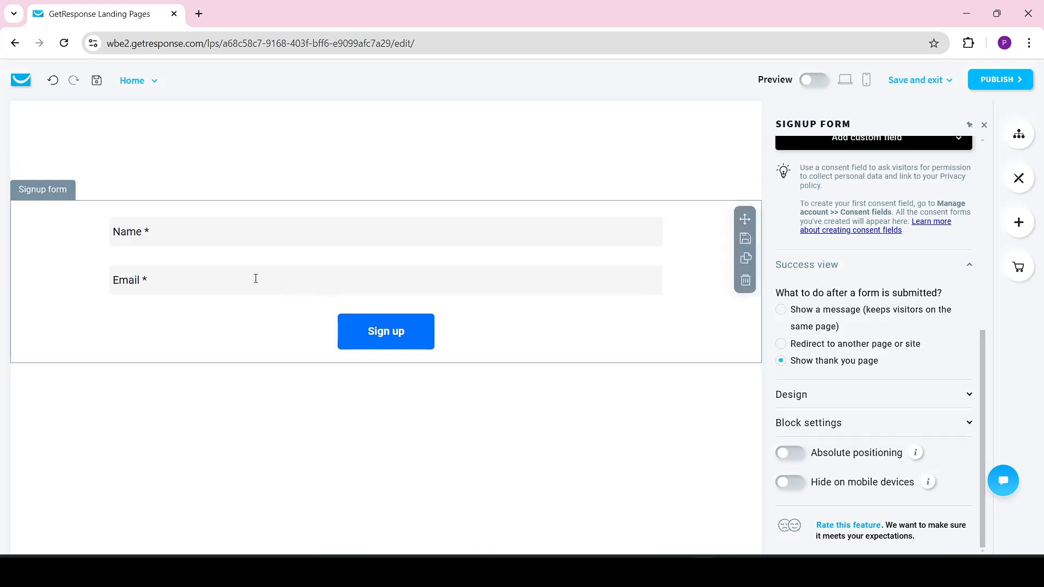
- Set the Success view to show a message instead of a redirect or thank-you page
click(826, 344)
drag(983, 363, 971, 459)
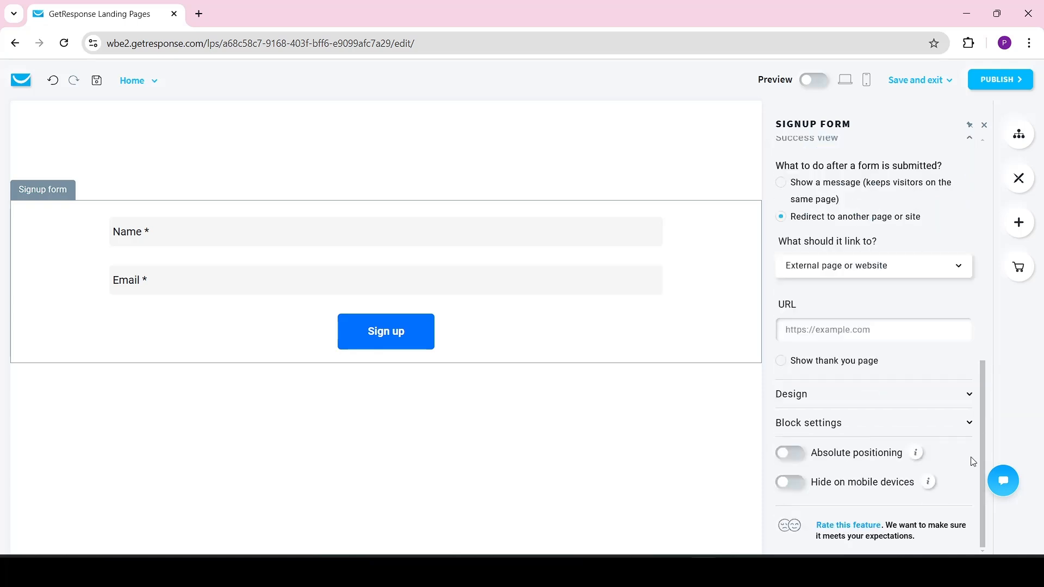
click(812, 364)
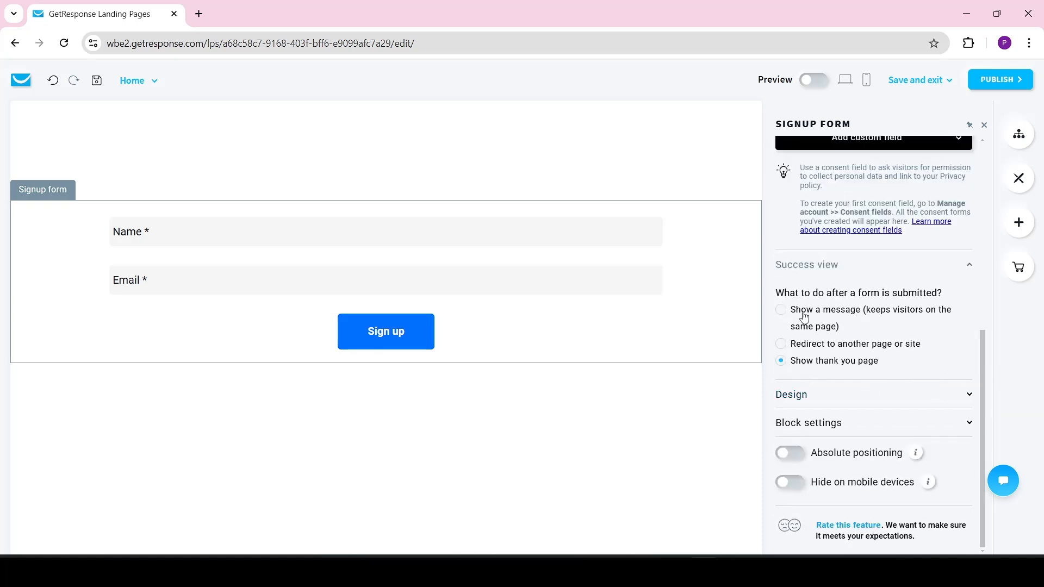
click(780, 311)
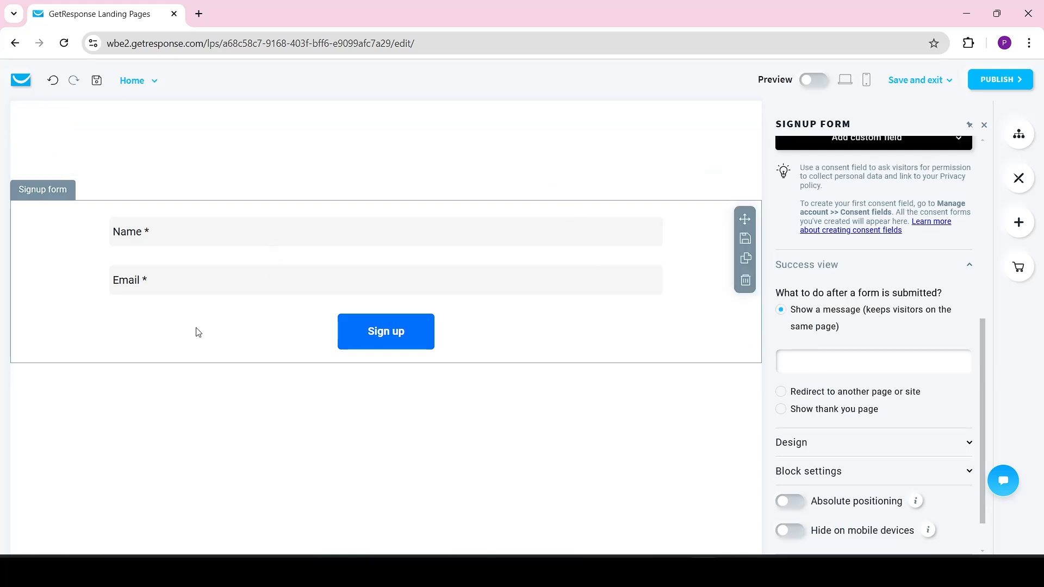
- Enter the message 'Thank you for signing up, please check your email to confirm'
click(808, 369)
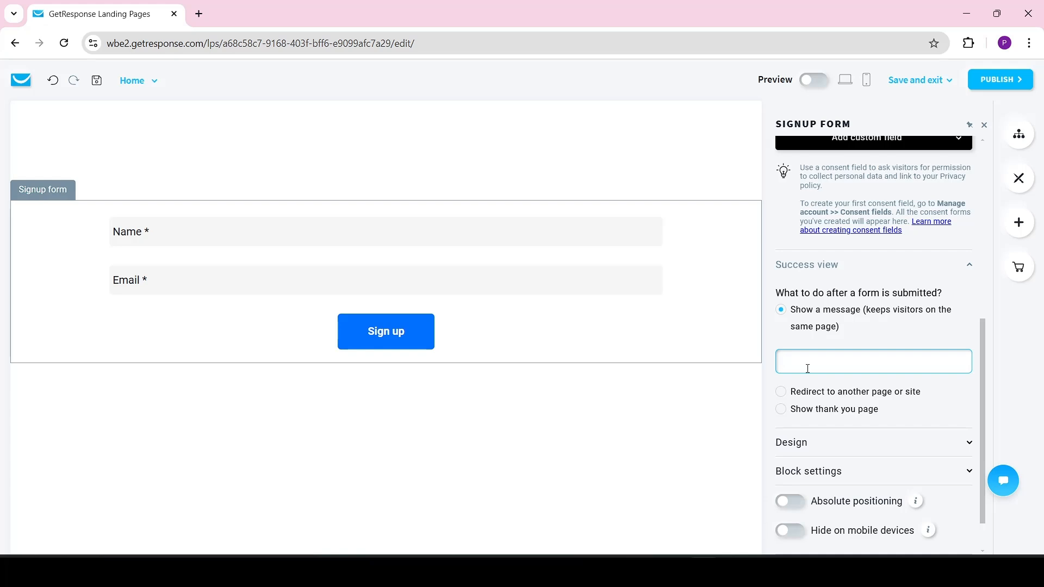
text(Thank you for siging up)
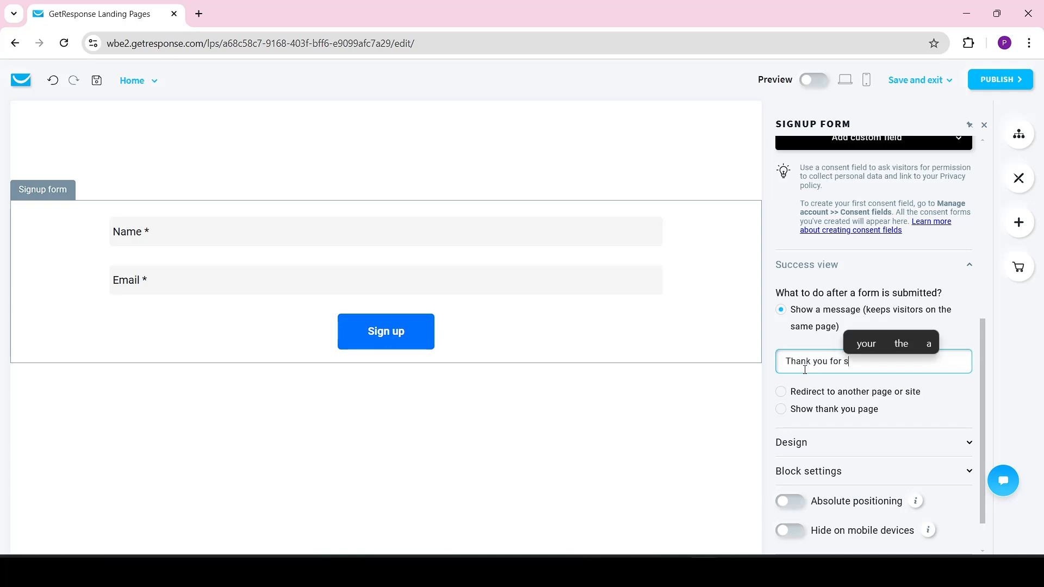
key(Left)
key(Left)
key(Left)
key(Left)
key(Left)
key(Left)
text(n)
key(Right)
key(Right)
key(Right)
key(Right)
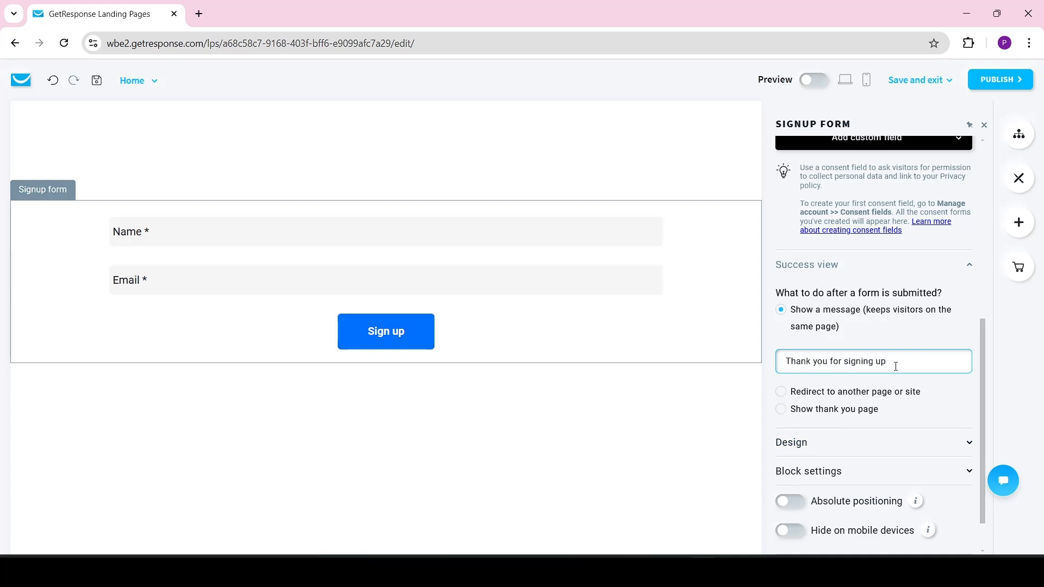
text(, pleas)
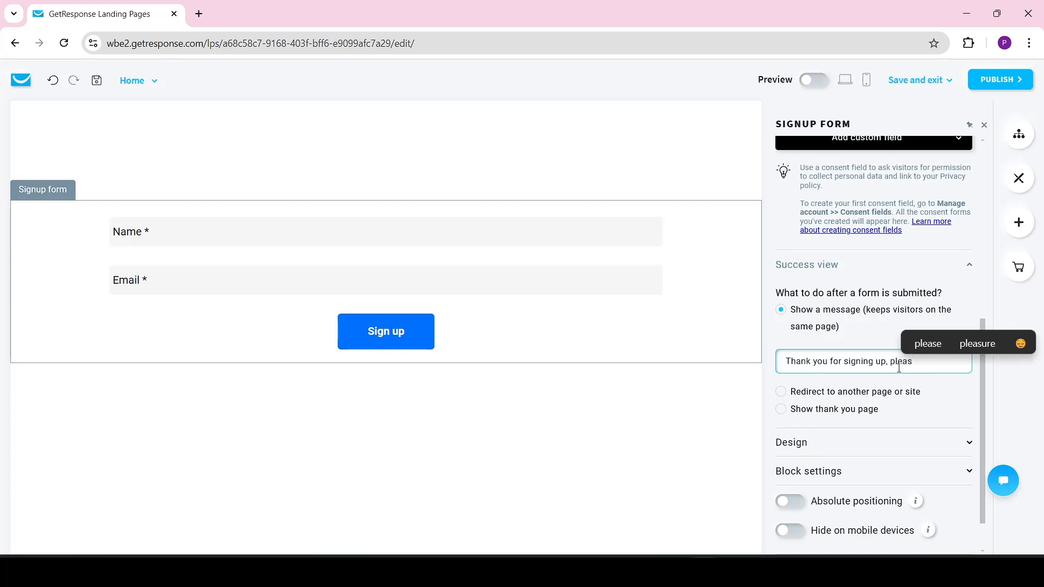
text(e check y)
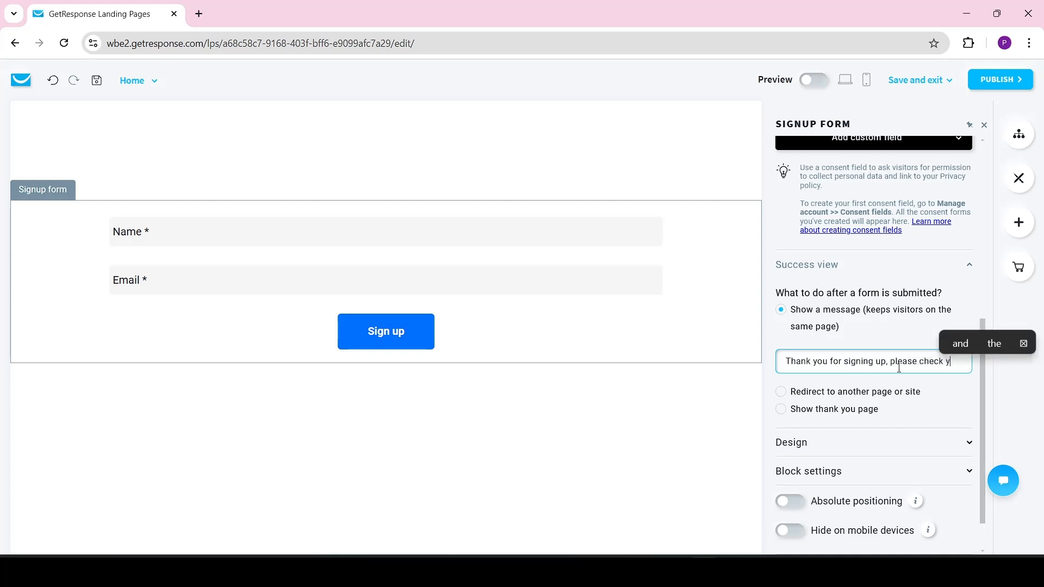
text(our emai)
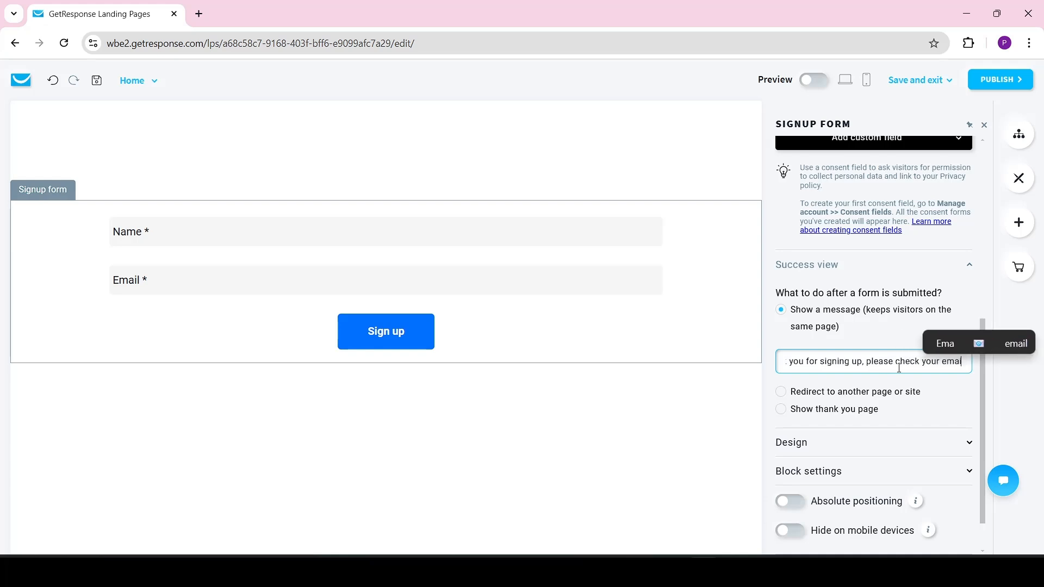
text(l to con)
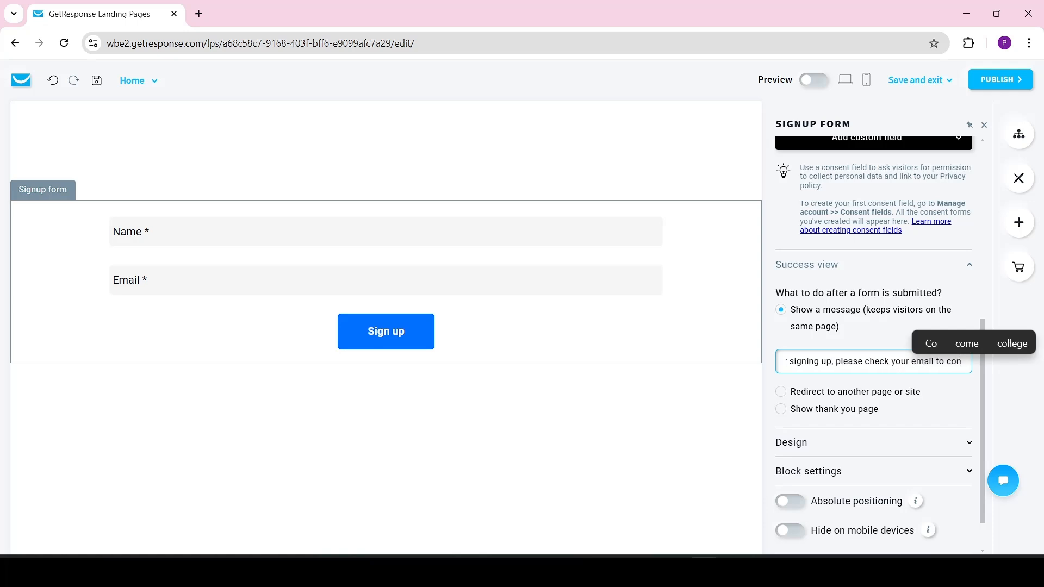
text(firm)
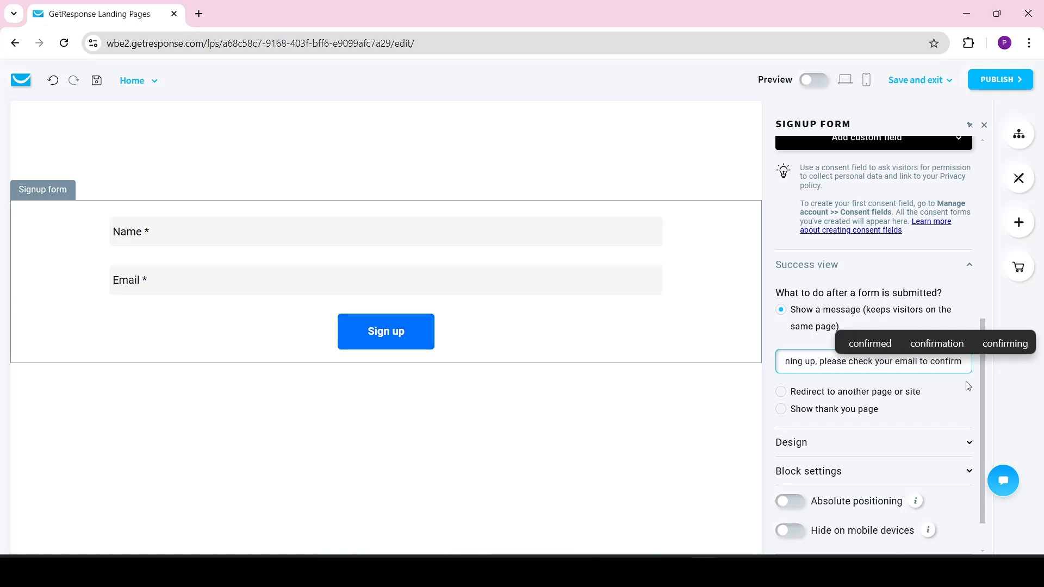
click(968, 386)
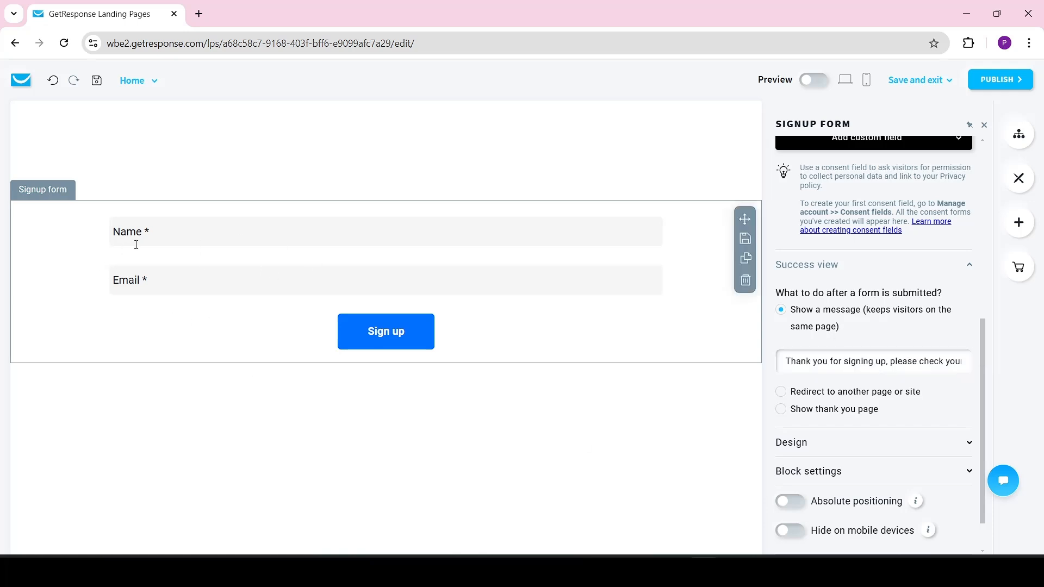
click(162, 231)
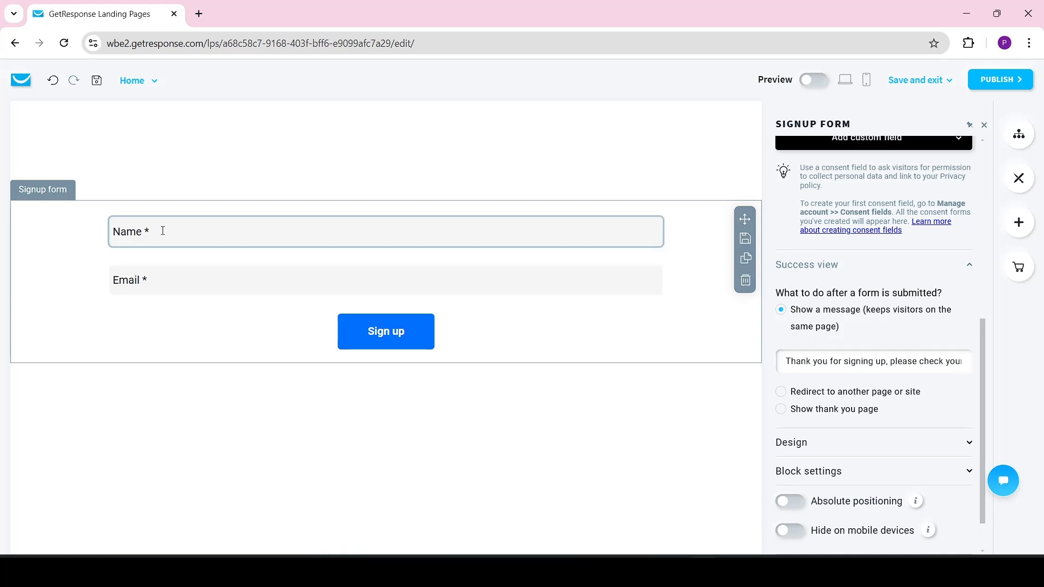
click(155, 281)
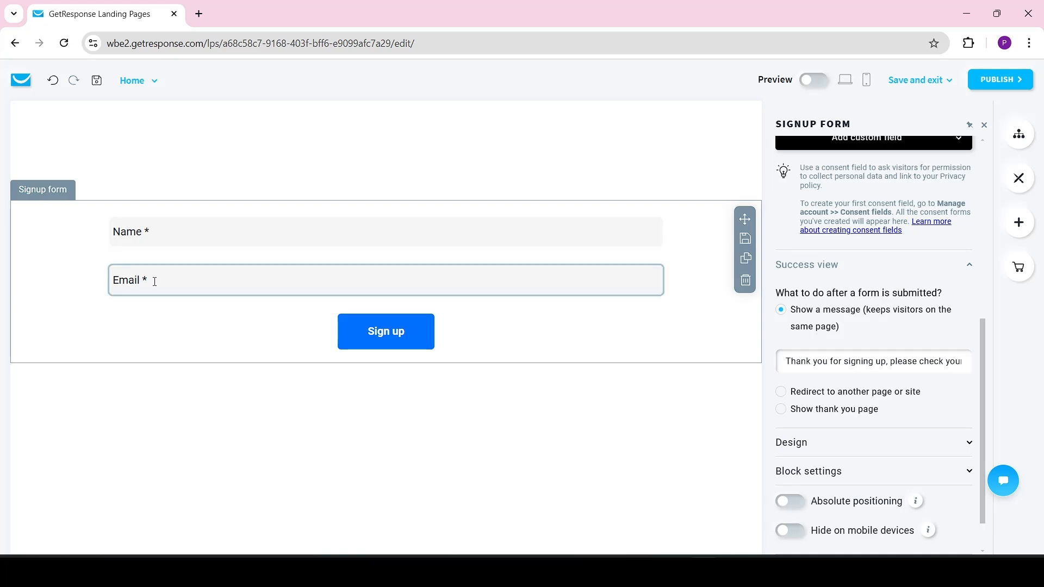
triple_click(872, 363)
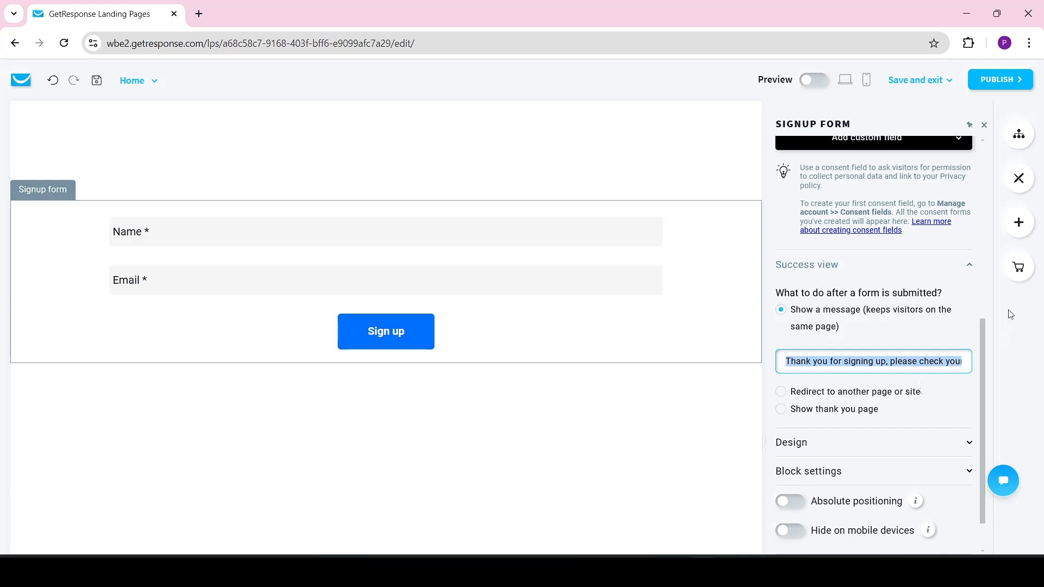
- Place the form labels above inputs, keeping asterisks rather than 'required' as the marker
click(916, 442)
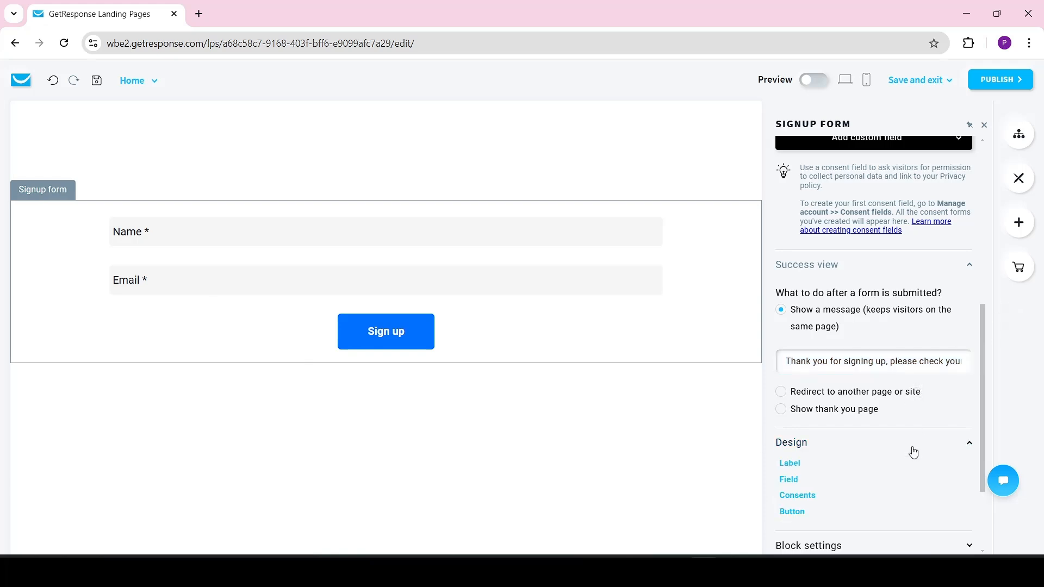
scroll(978, 394, down, 3)
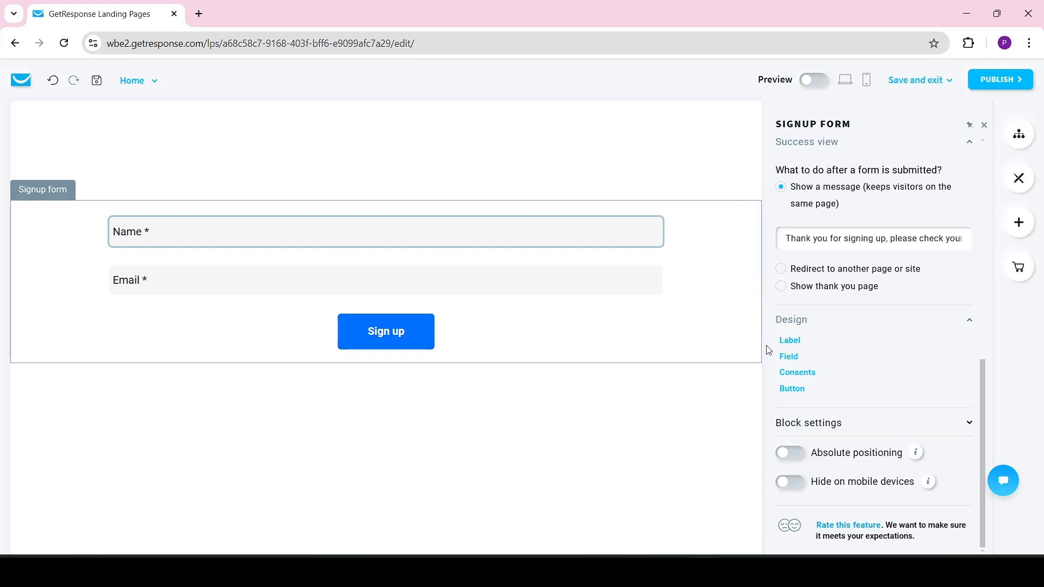
click(789, 341)
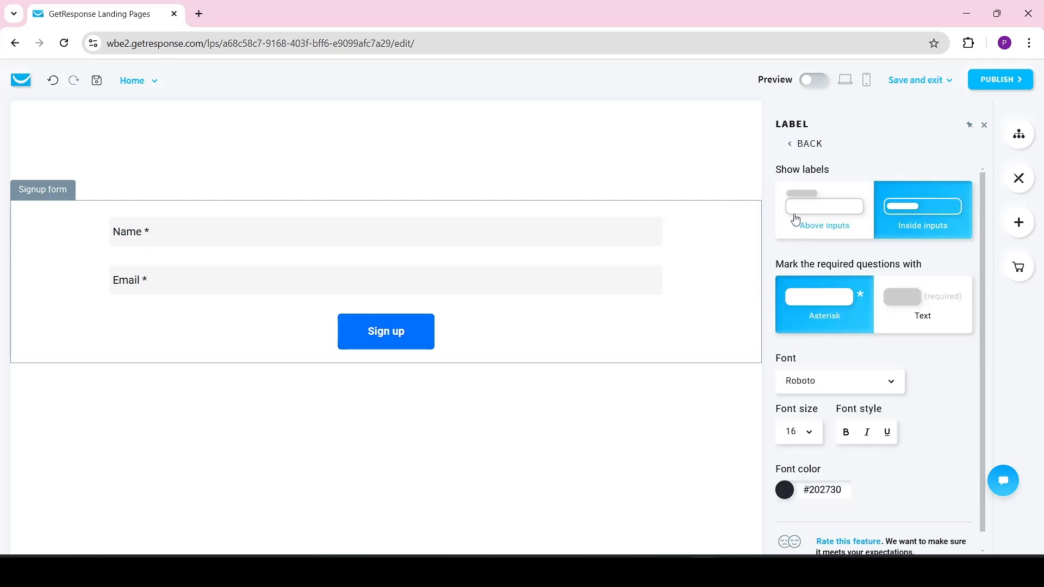
click(826, 204)
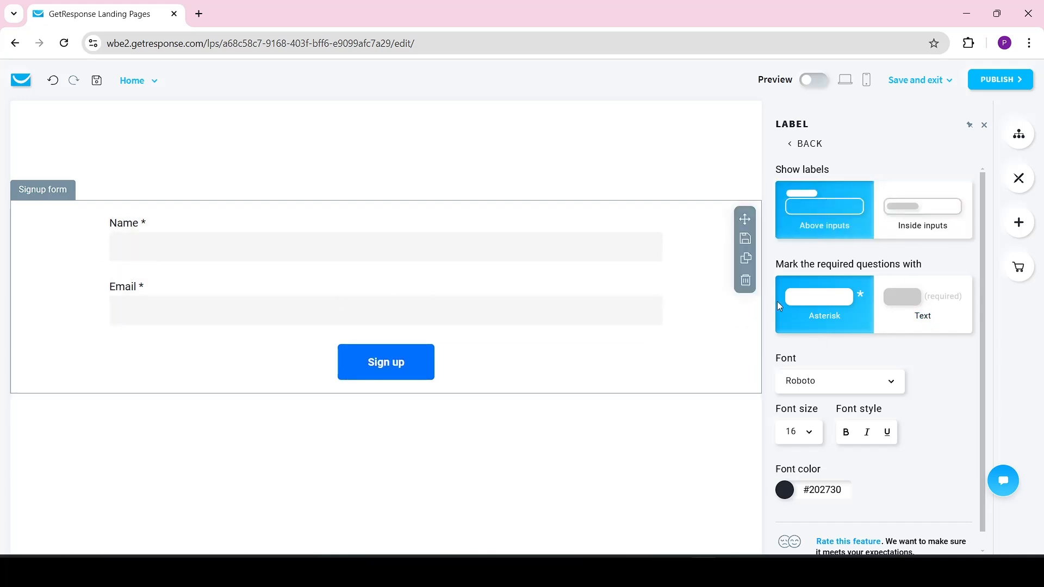
click(901, 307)
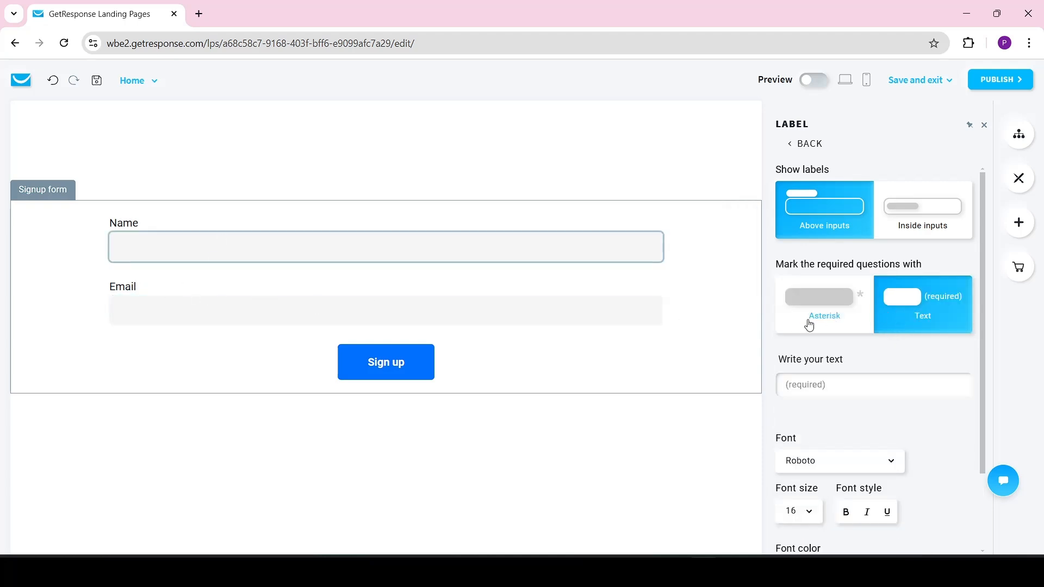
click(834, 385)
text(required)
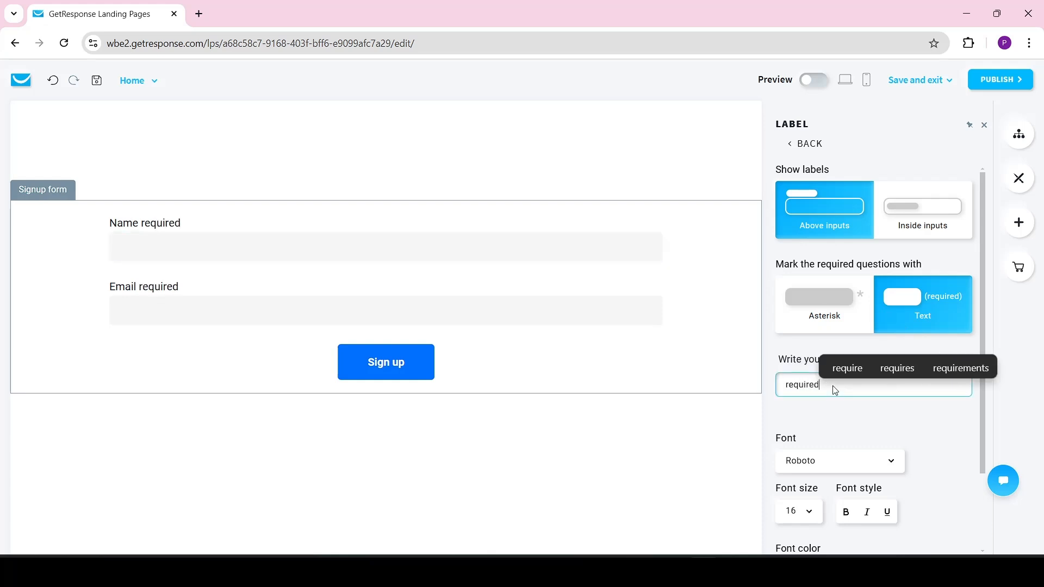
click(848, 411)
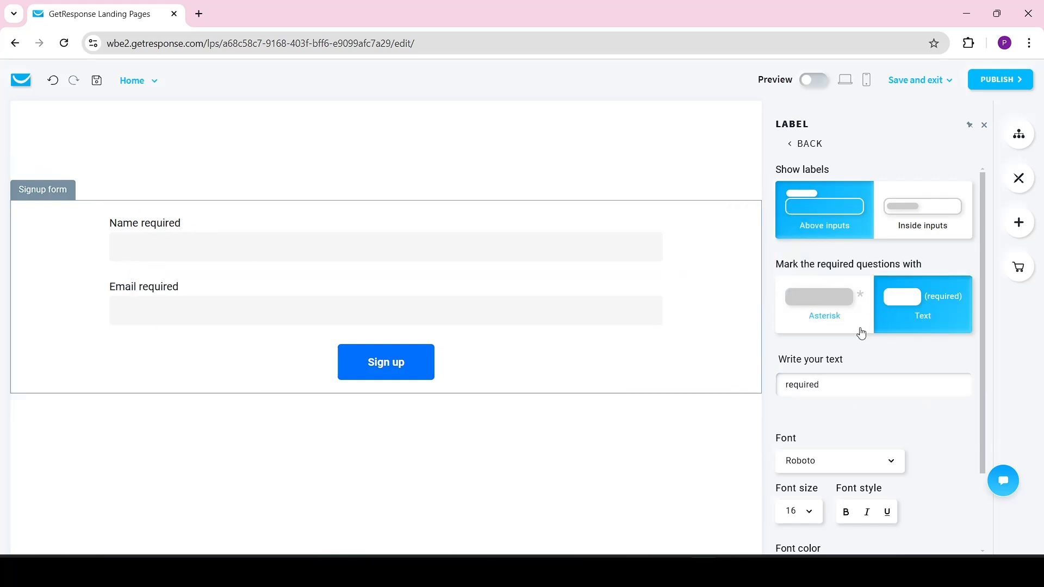
click(832, 314)
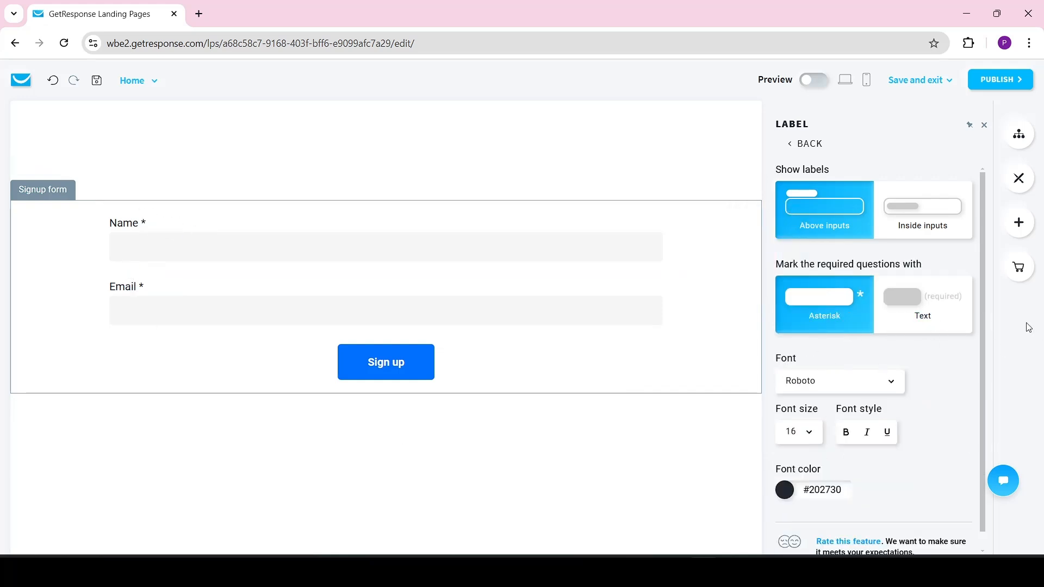
- Settle the label font on Roboto 16 after trying Georgia and size 24
scroll(983, 364, down, 1)
click(830, 369)
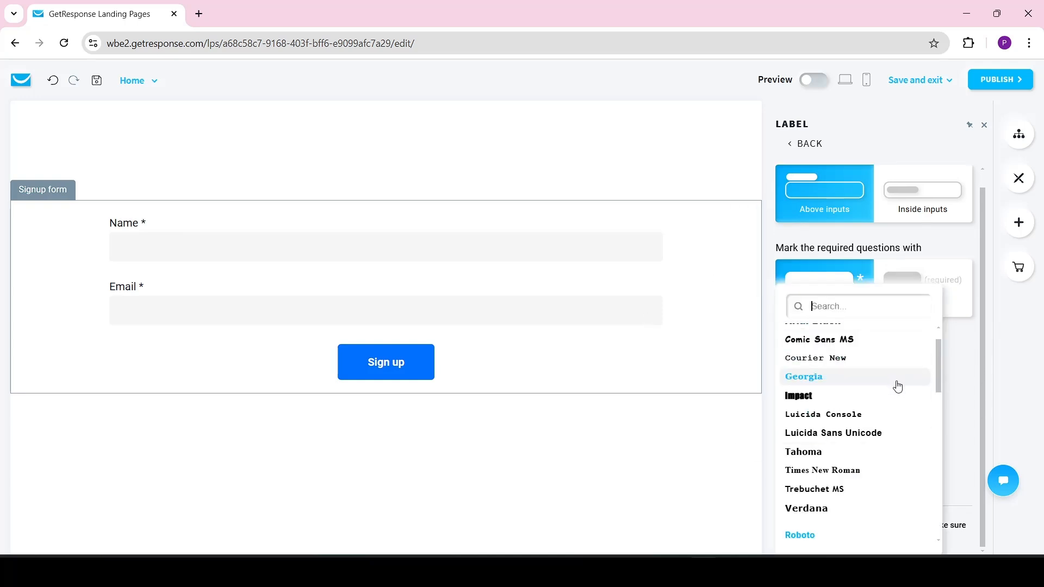
click(869, 375)
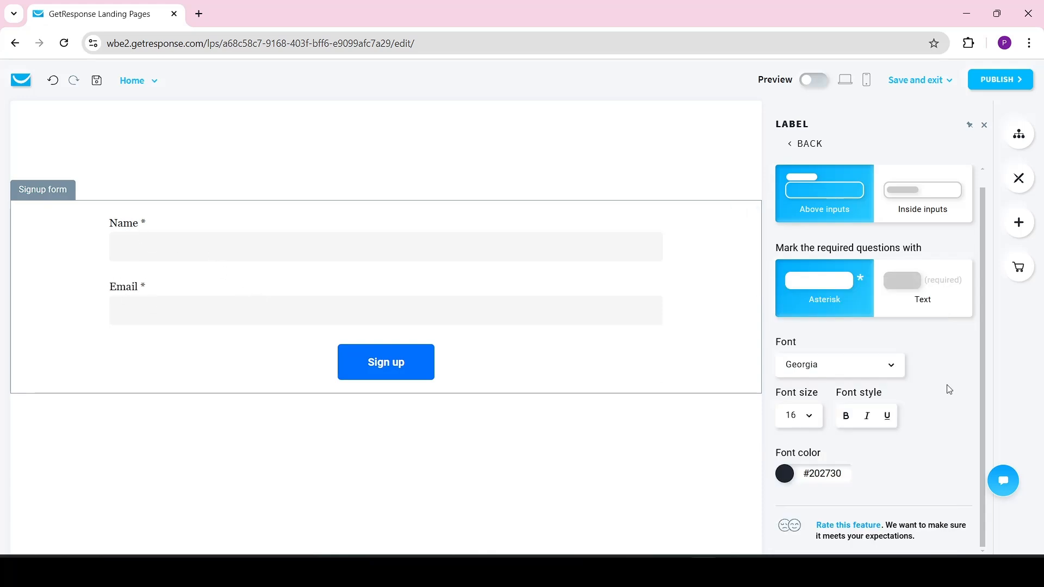
click(799, 414)
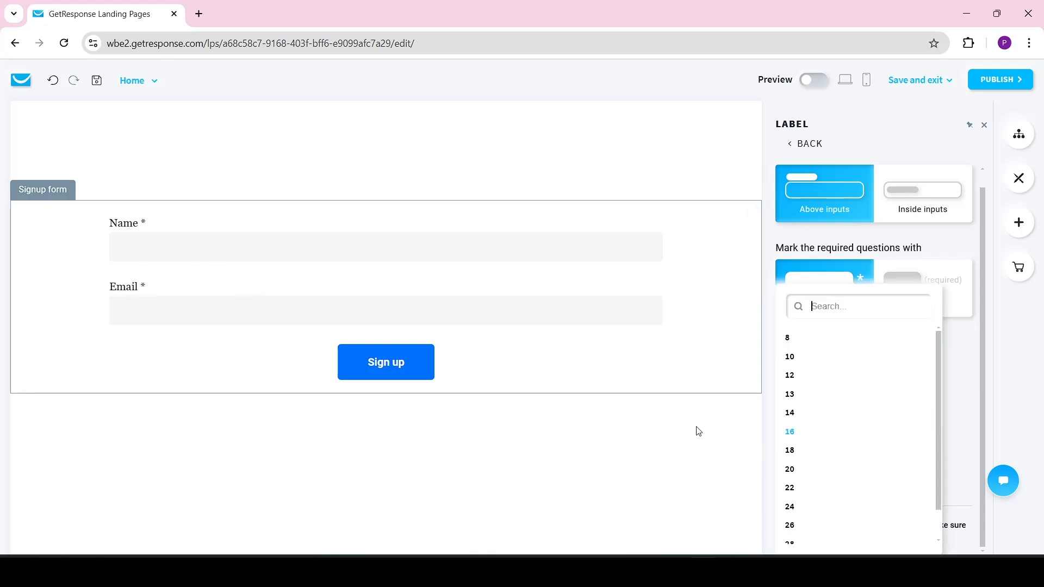
scroll(941, 422, down, 1)
click(848, 473)
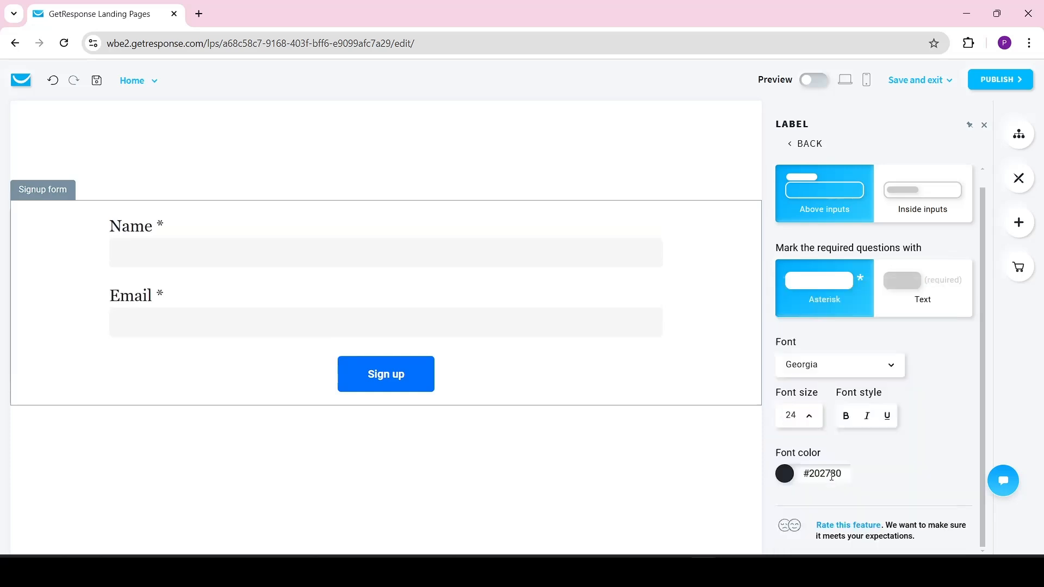
click(811, 428)
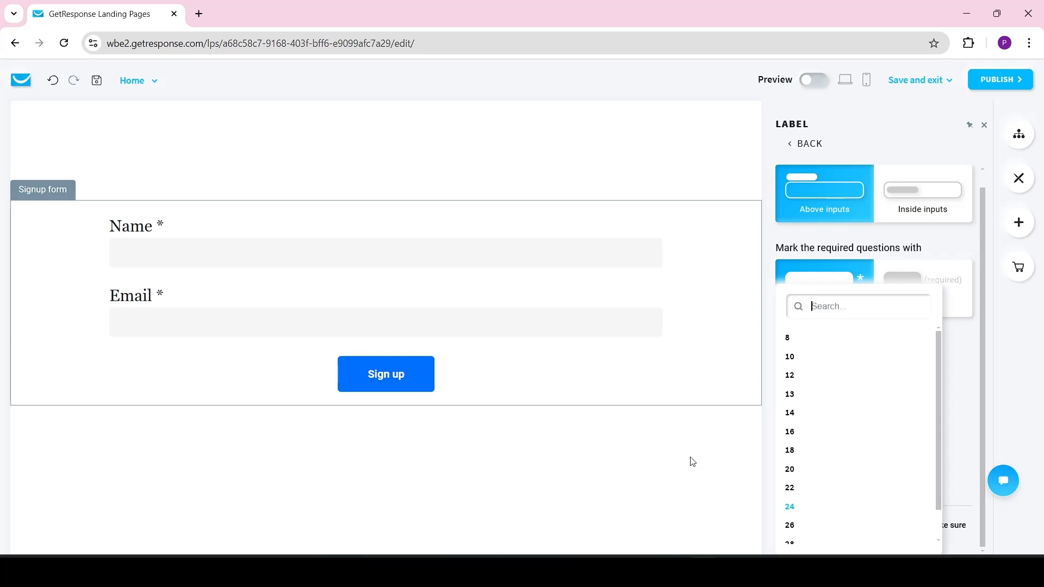
click(851, 431)
click(832, 374)
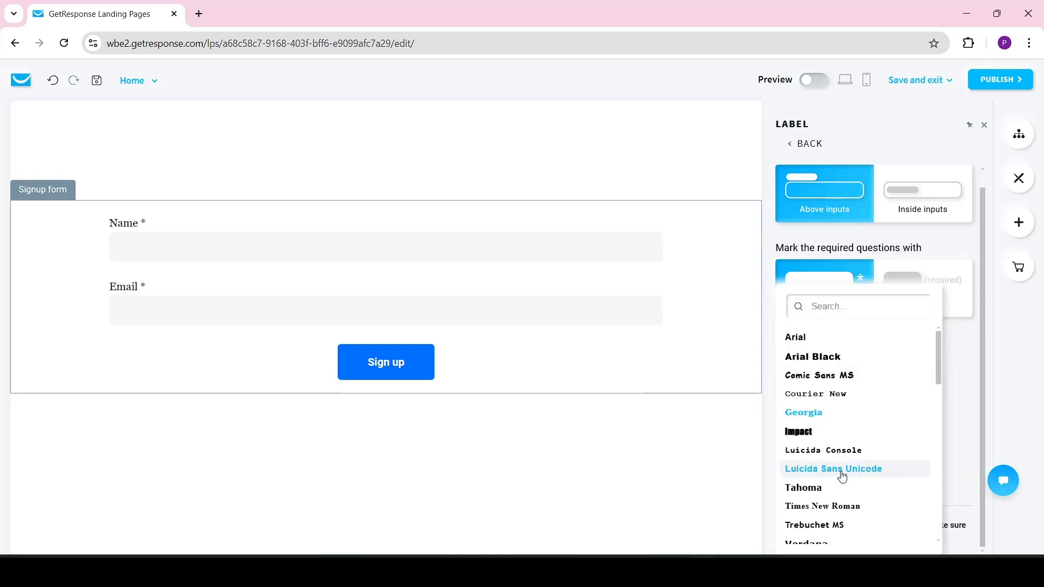
text(robo)
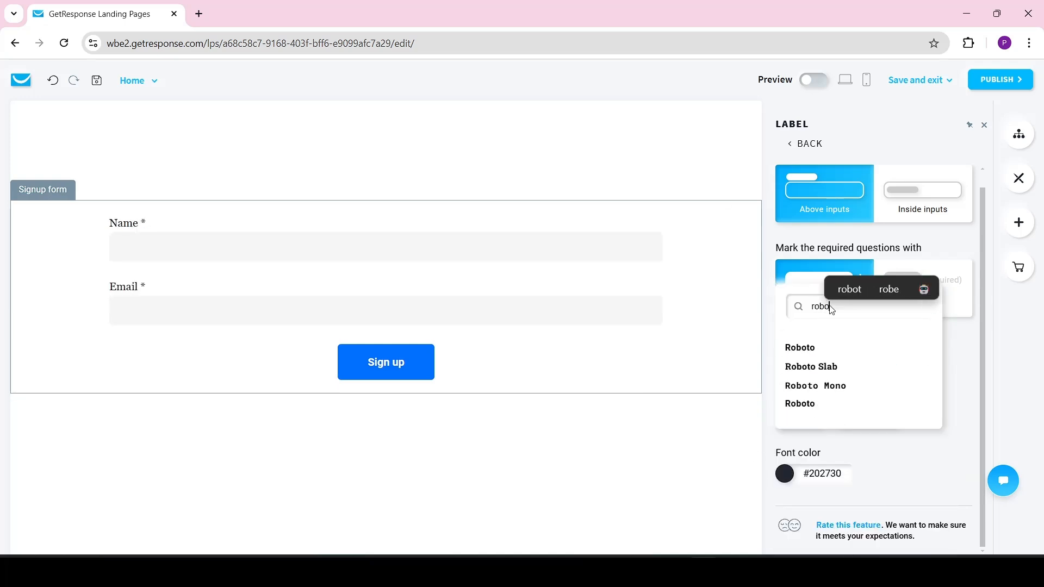
click(835, 350)
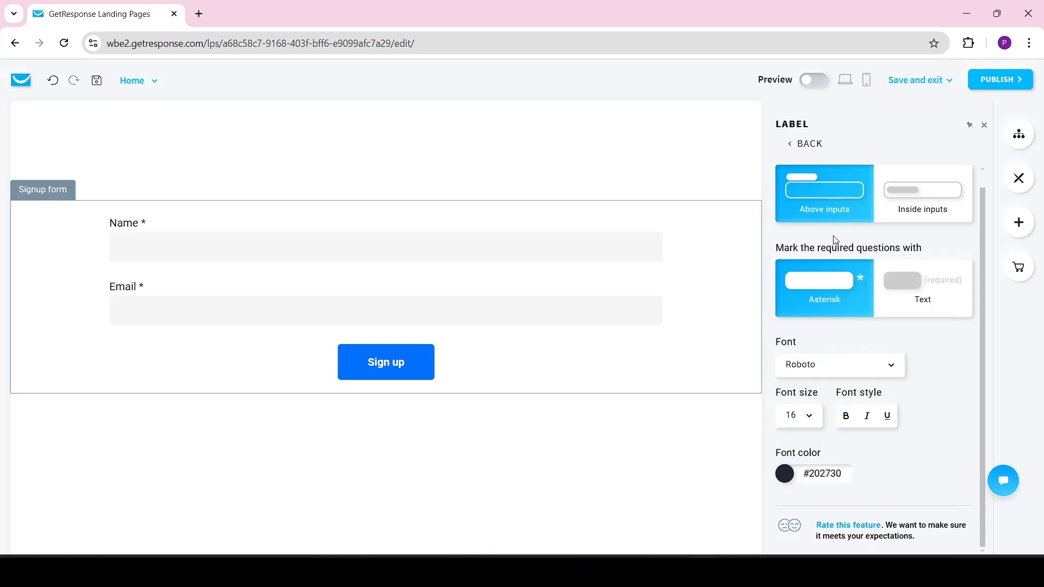
click(807, 143)
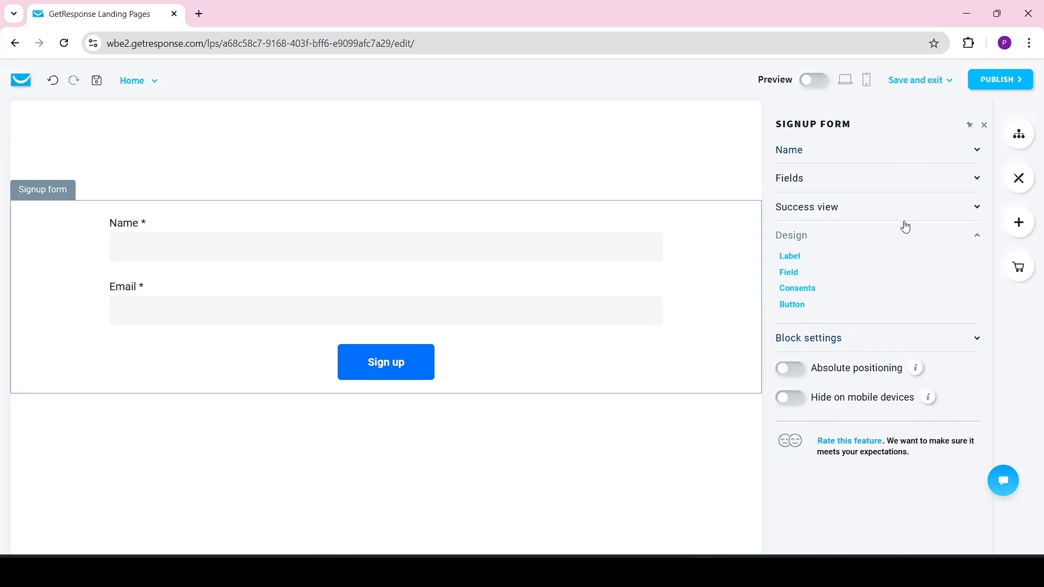
- Keep the form block background white (#FFFFFF) after trying a light pink tint
click(976, 237)
click(931, 271)
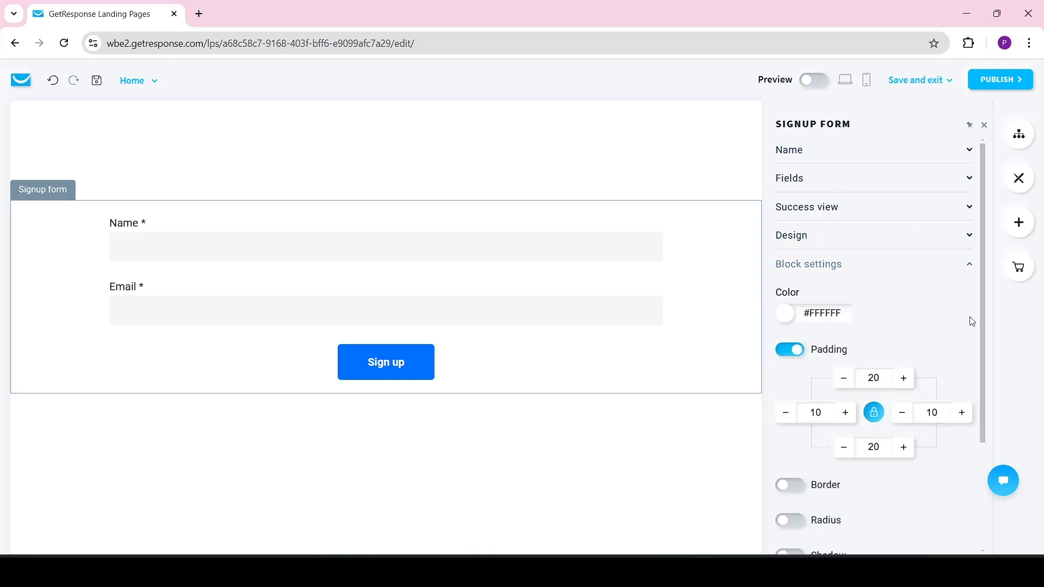
scroll(986, 303, down, 2)
scroll(869, 337, up, 2)
click(782, 318)
drag(735, 385, 622, 272)
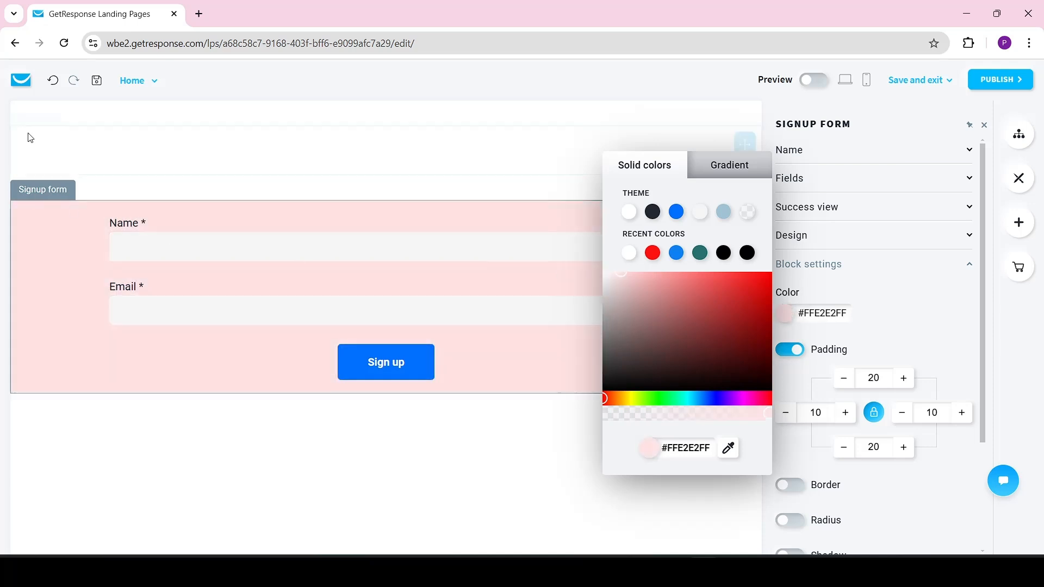
click(629, 254)
click(998, 336)
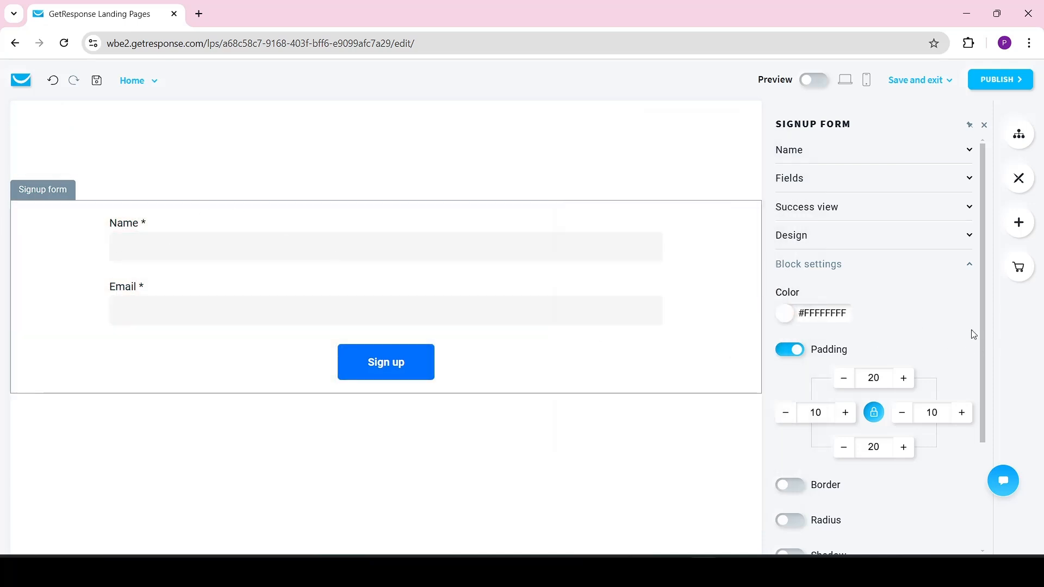
- Set the form block's padding to 100 on all four sides
drag(982, 321, 954, 383)
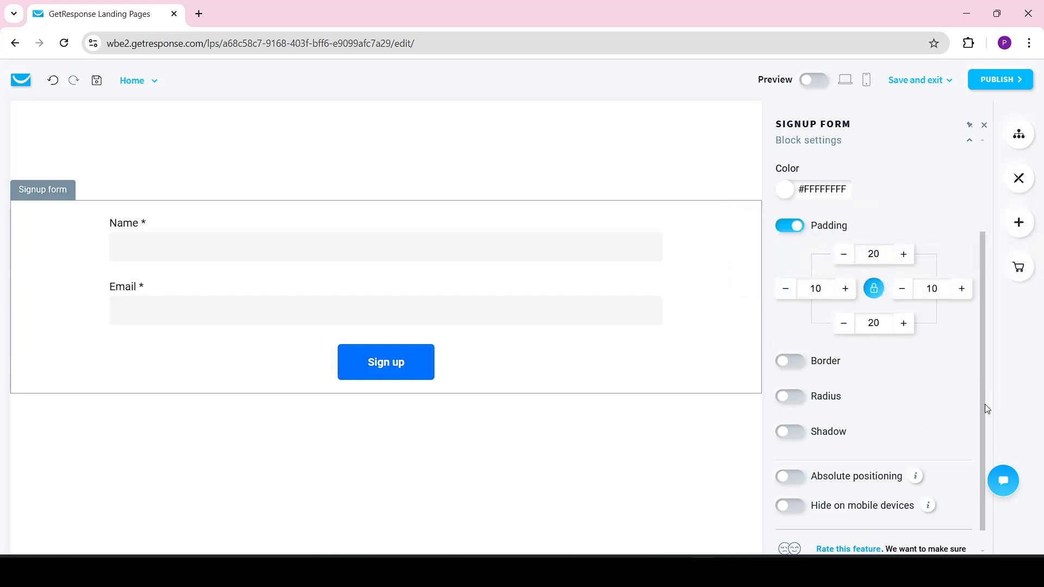
scroll(984, 382, up, 3)
click(827, 413)
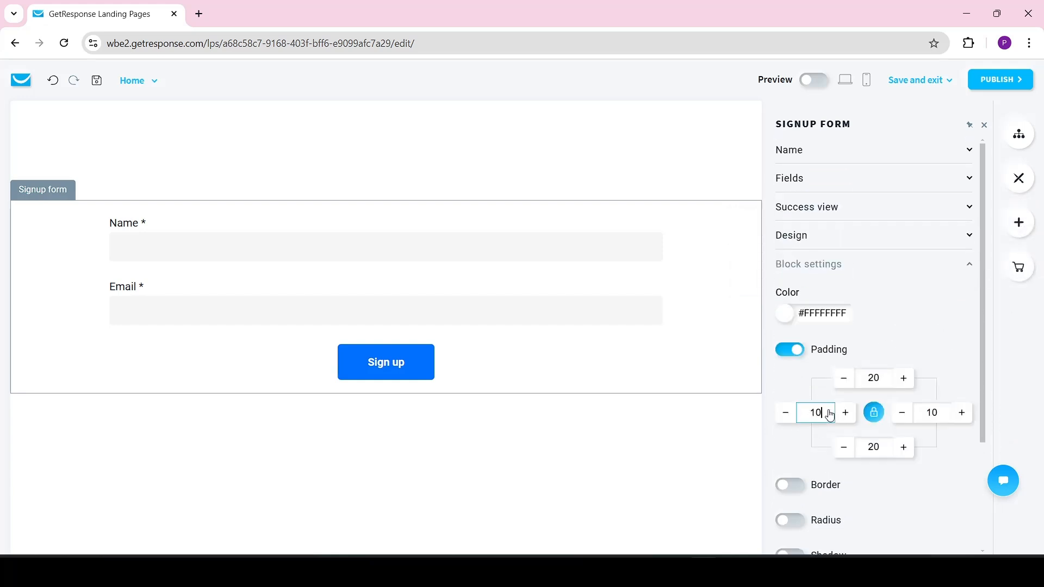
text(0)
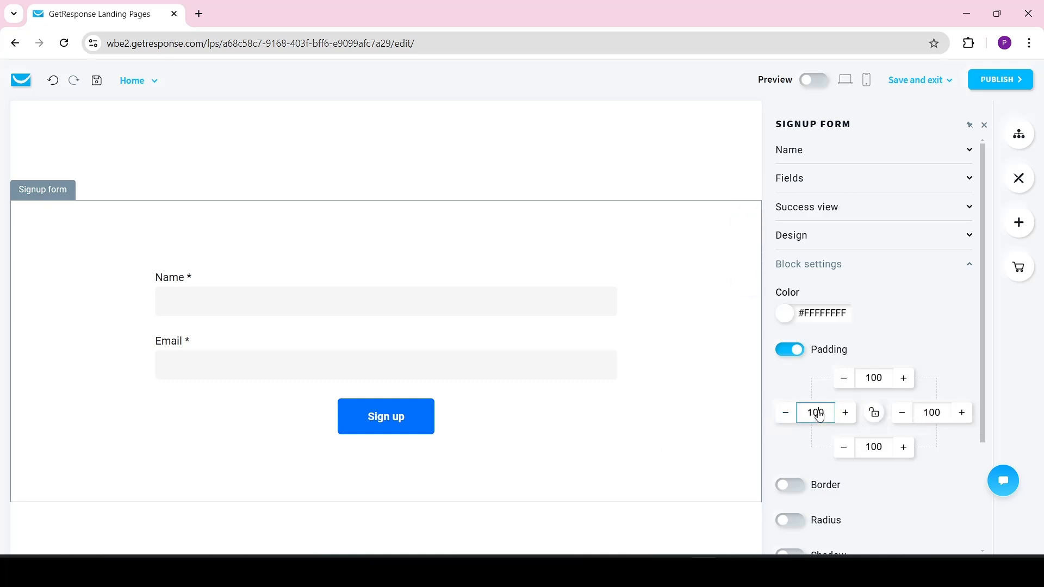
key(BackSpace)
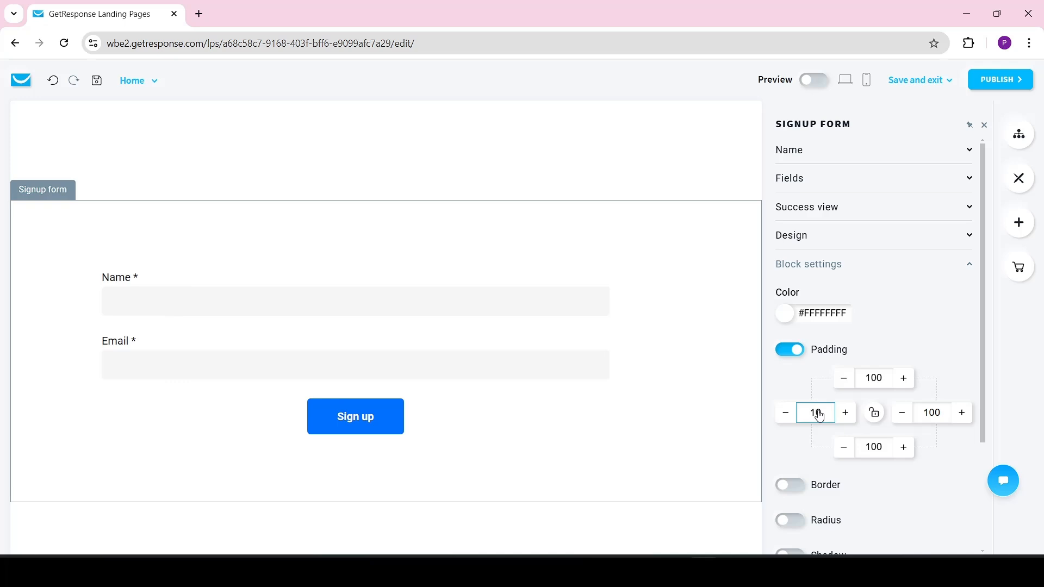
text(5)
click(934, 416)
key(BackSpace)
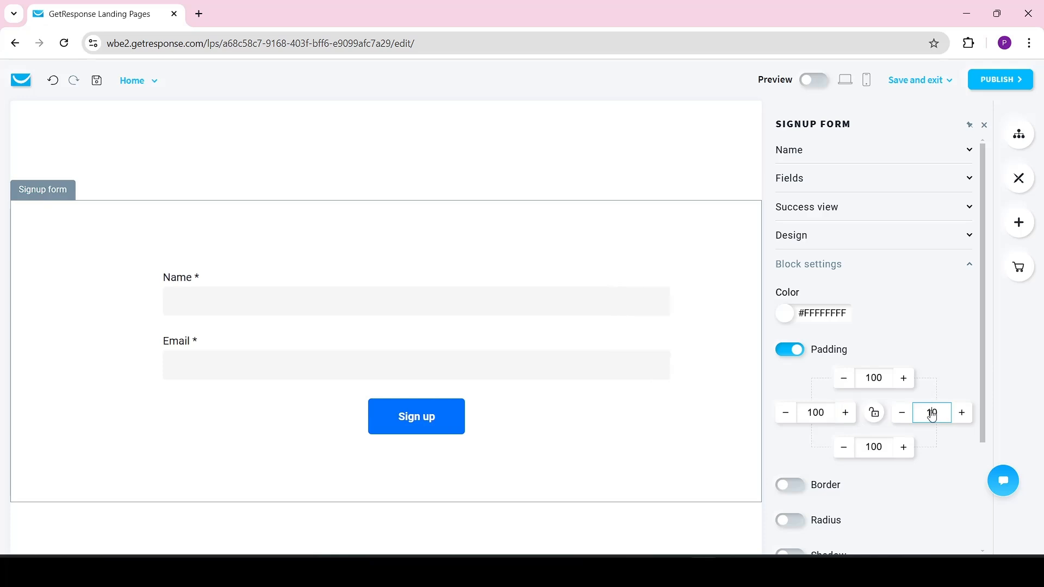
click(951, 348)
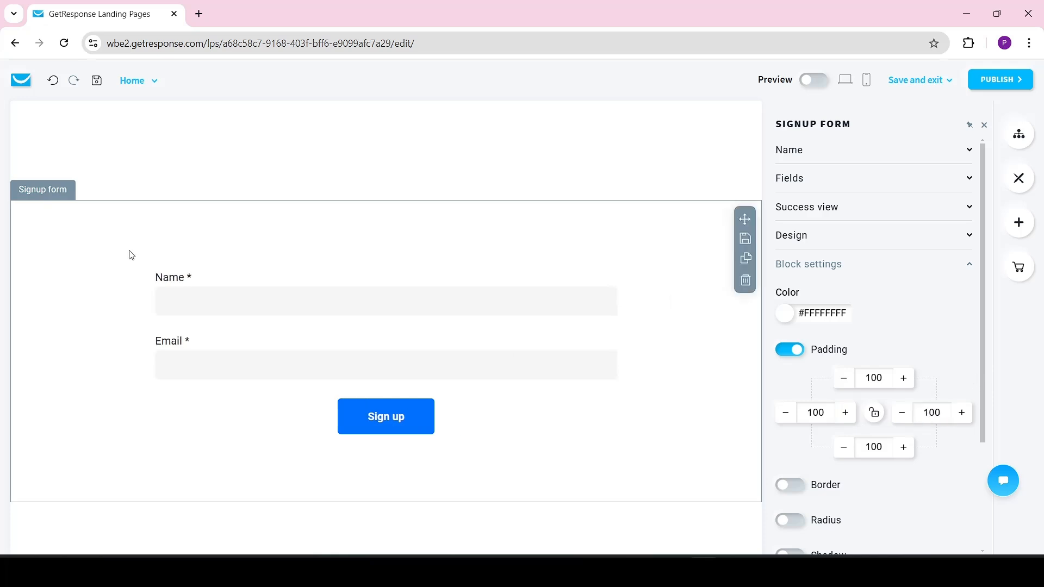
click(932, 415)
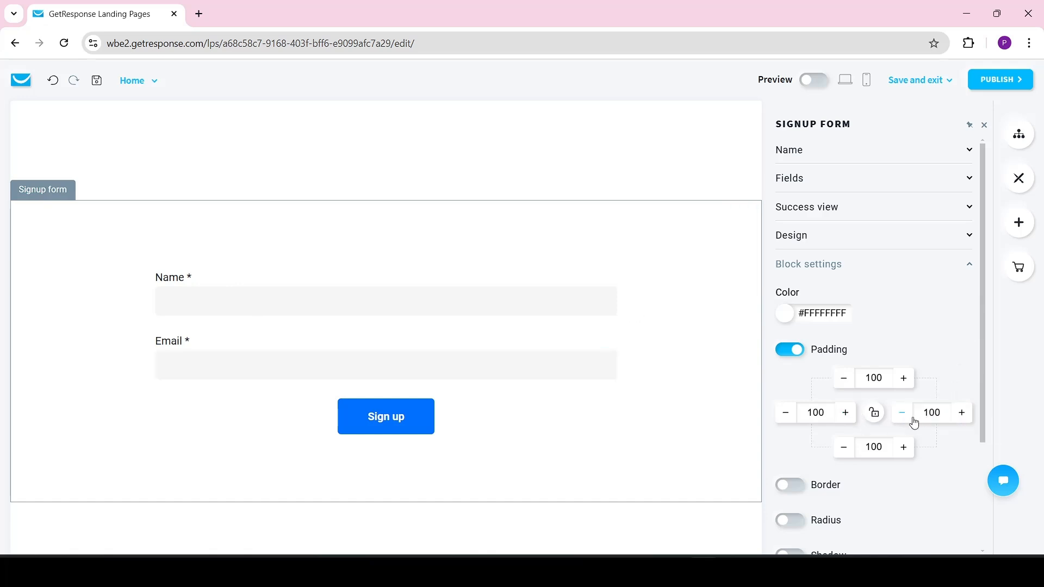
double_click(931, 416)
text(2)
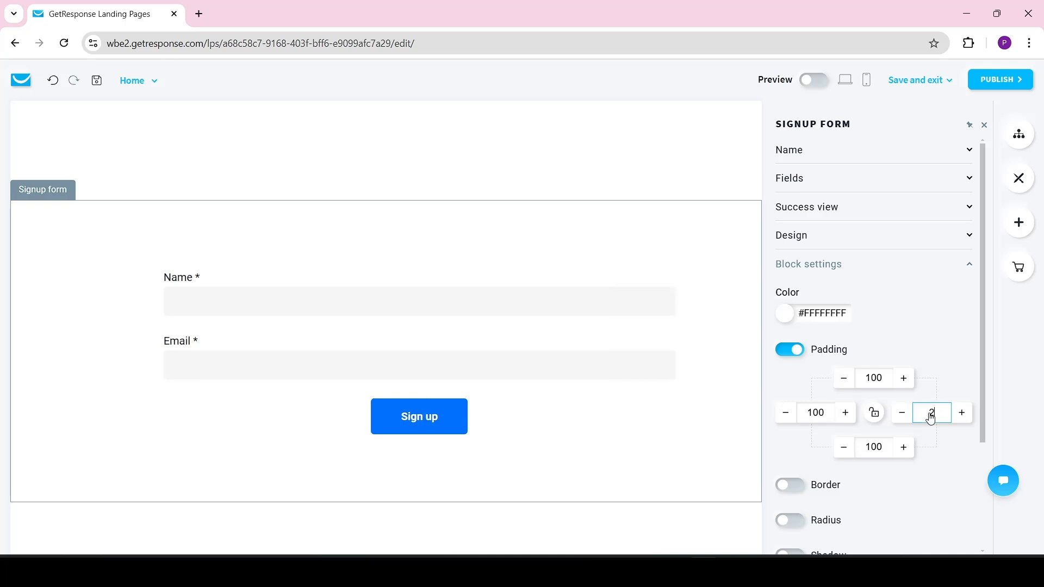
text(00)
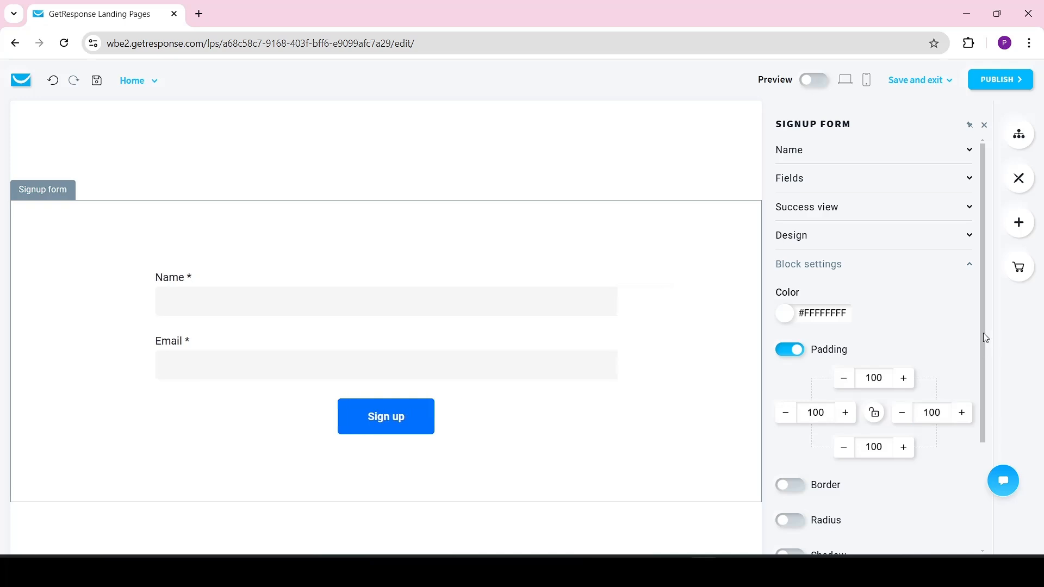
drag(982, 333, 977, 487)
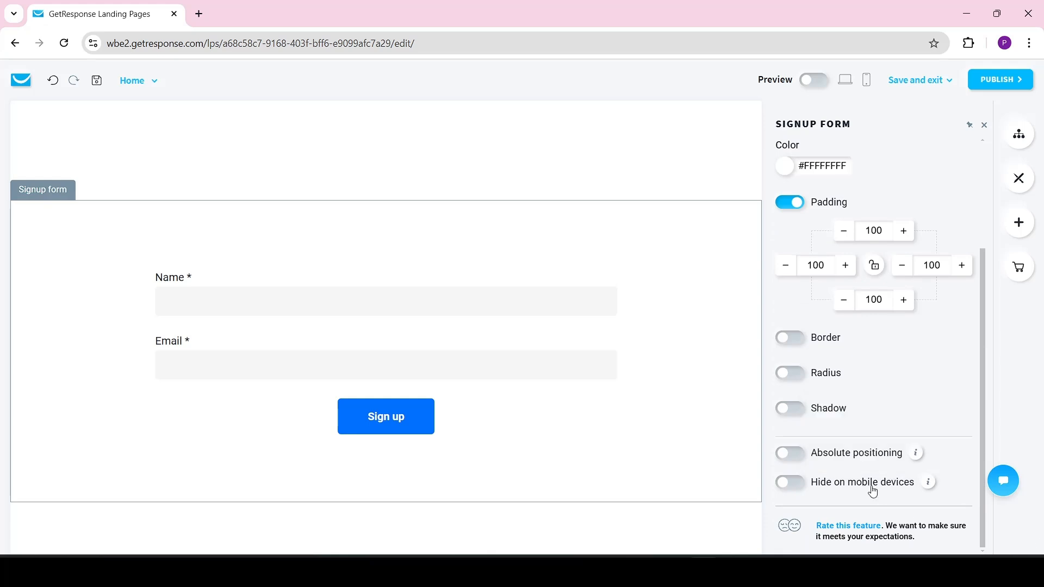
- Try a 5 px border and 40 corner radius on the form, then remove both
click(791, 339)
click(827, 366)
click(826, 365)
click(826, 366)
click(826, 366)
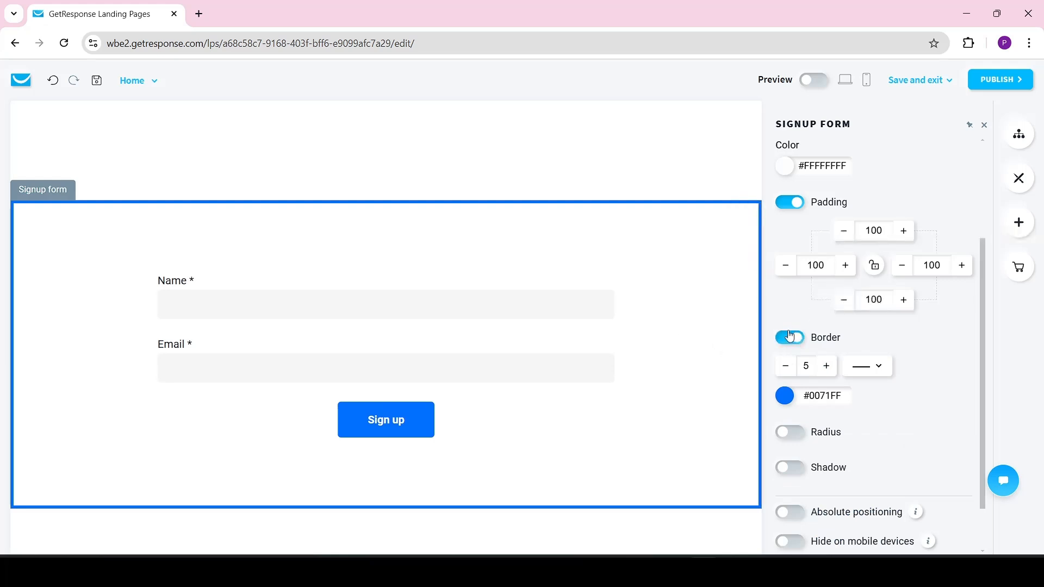
click(791, 432)
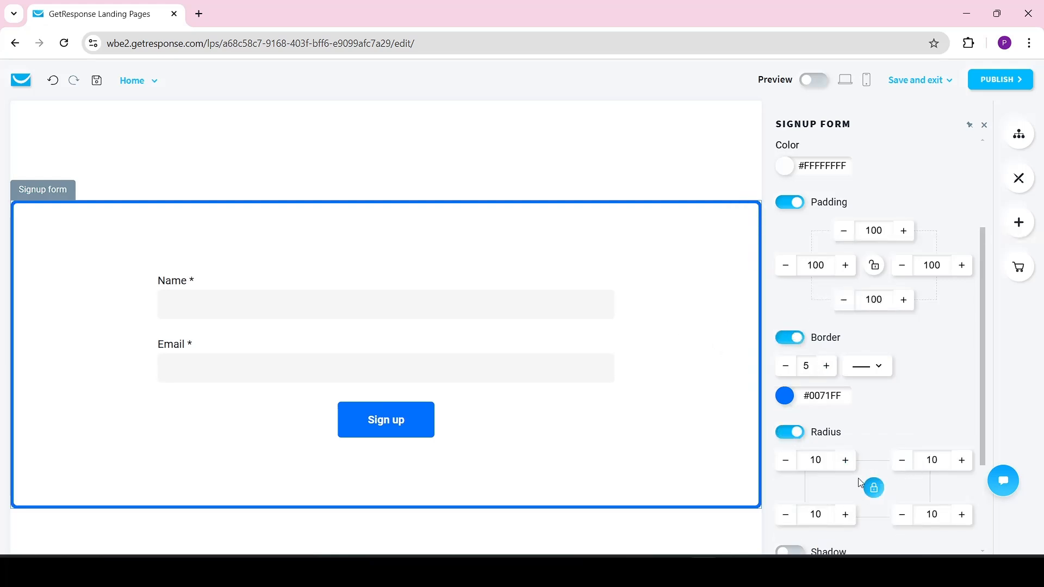
click(845, 461)
click(845, 460)
click(845, 461)
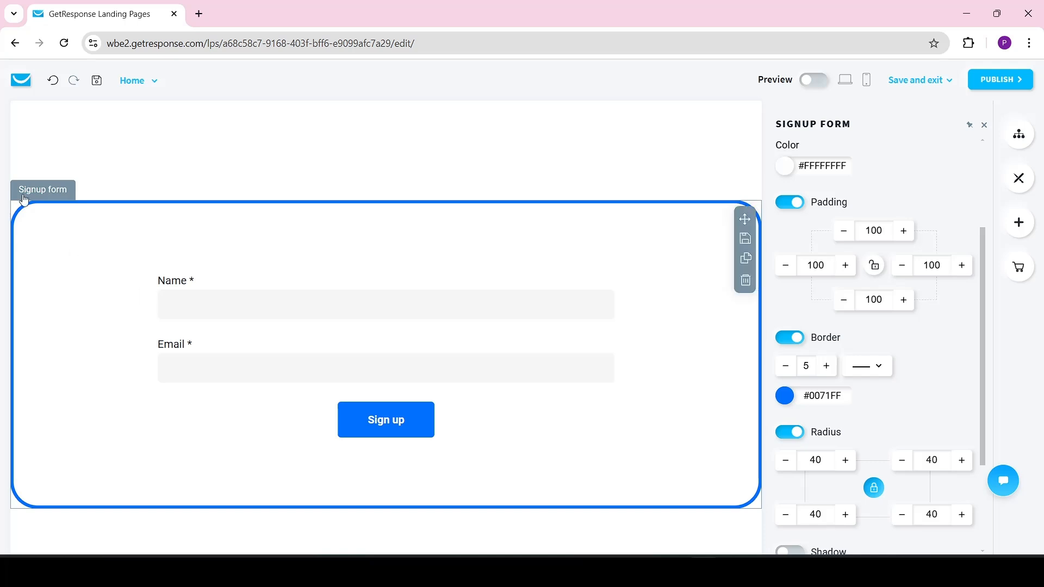
click(793, 338)
click(796, 379)
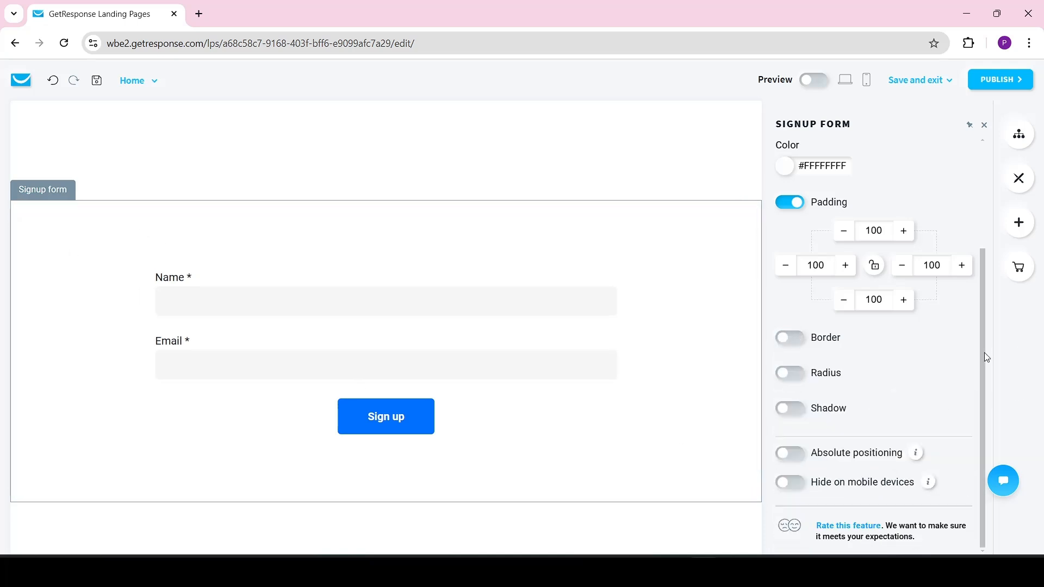
- Preview a drop shadow with 38px blur on the form, then turn it off
click(803, 412)
drag(980, 329, 985, 463)
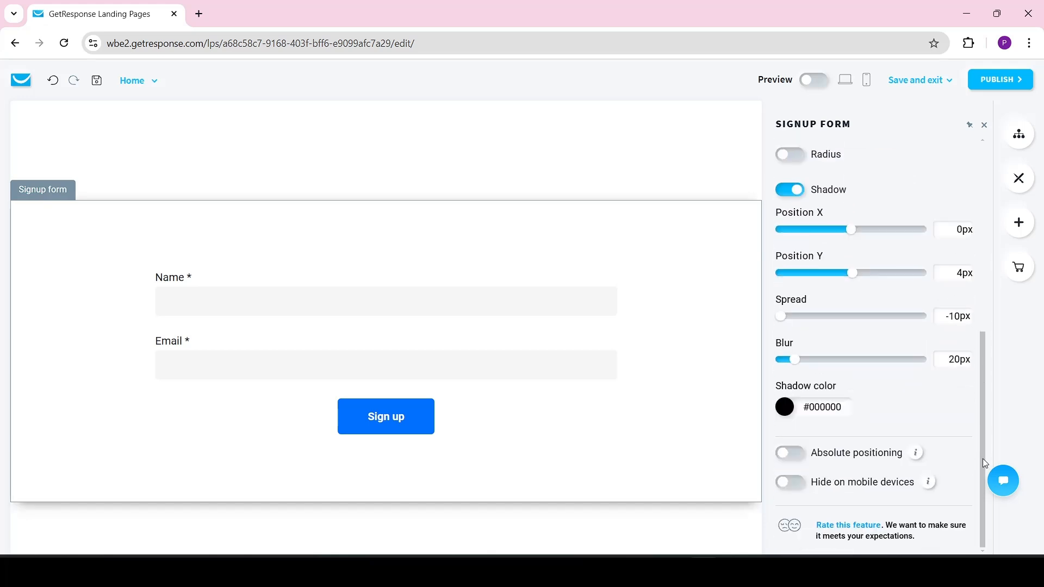
mouse_move(795, 360)
mouse_down()
mouse_move(837, 364)
mouse_move(781, 370)
mouse_move(804, 373)
mouse_move(807, 363)
mouse_up()
drag(985, 395, 985, 441)
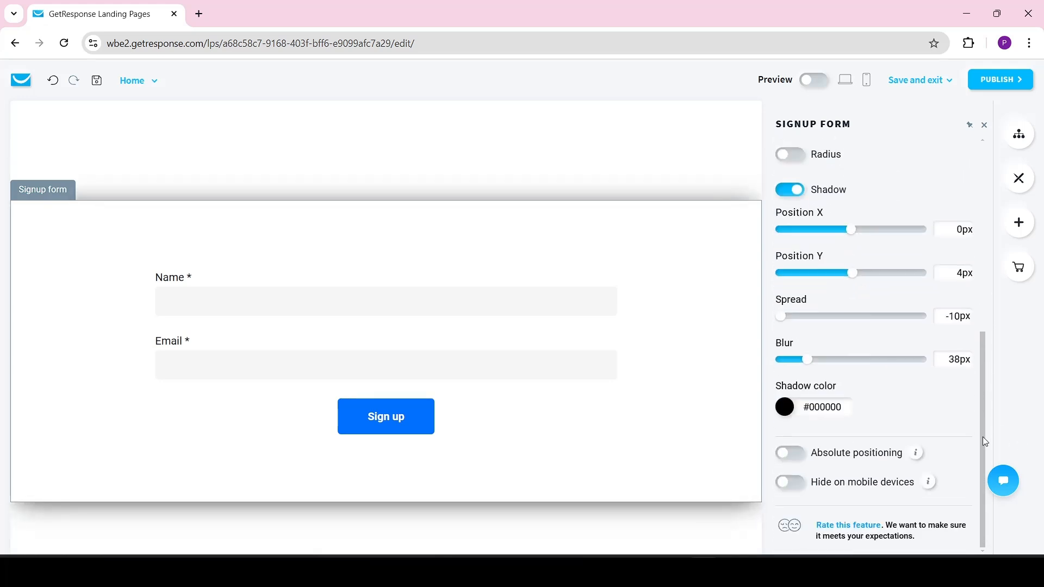
click(797, 190)
scroll(960, 380, up, 8)
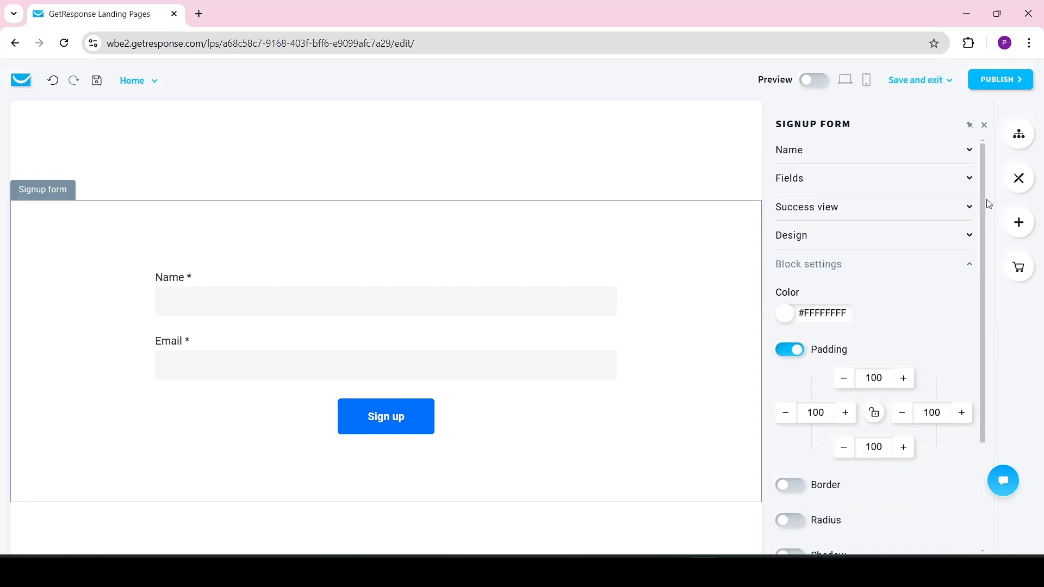
- Insert an 'Add your title' heading block from the Titles templates above the signup form
click(1019, 222)
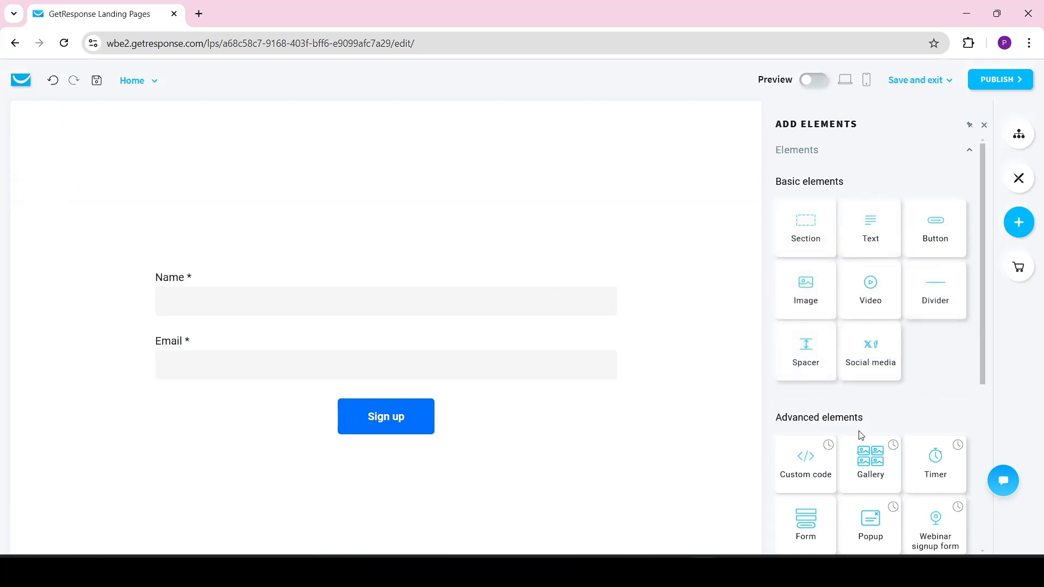
drag(873, 237, 429, 225)
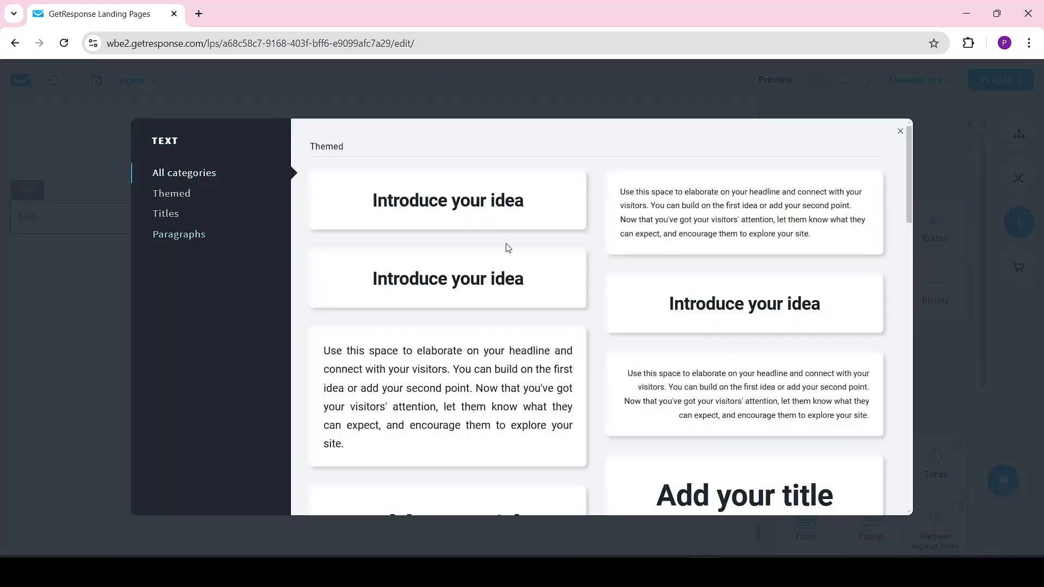
click(160, 215)
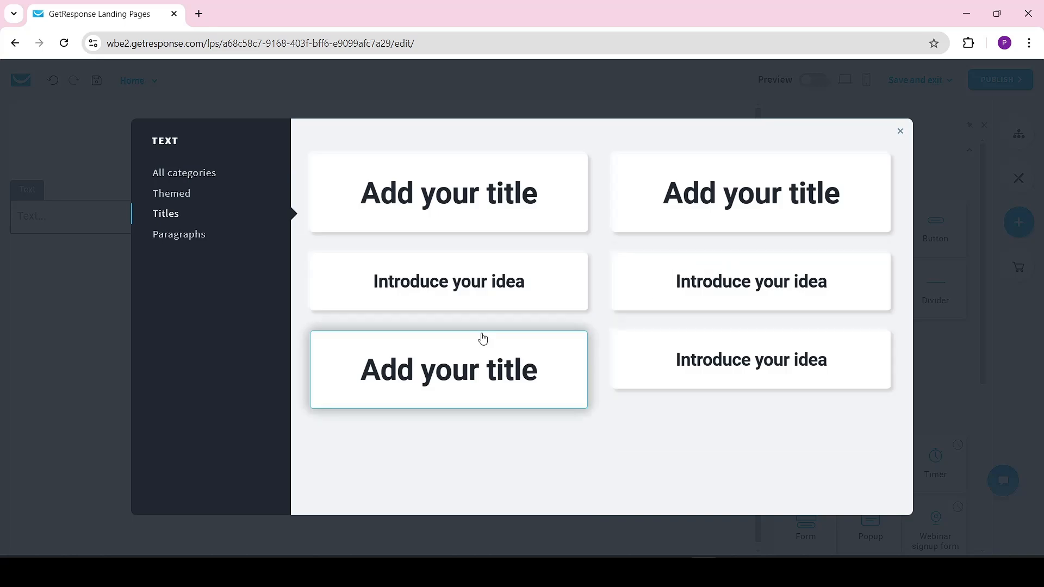
click(517, 205)
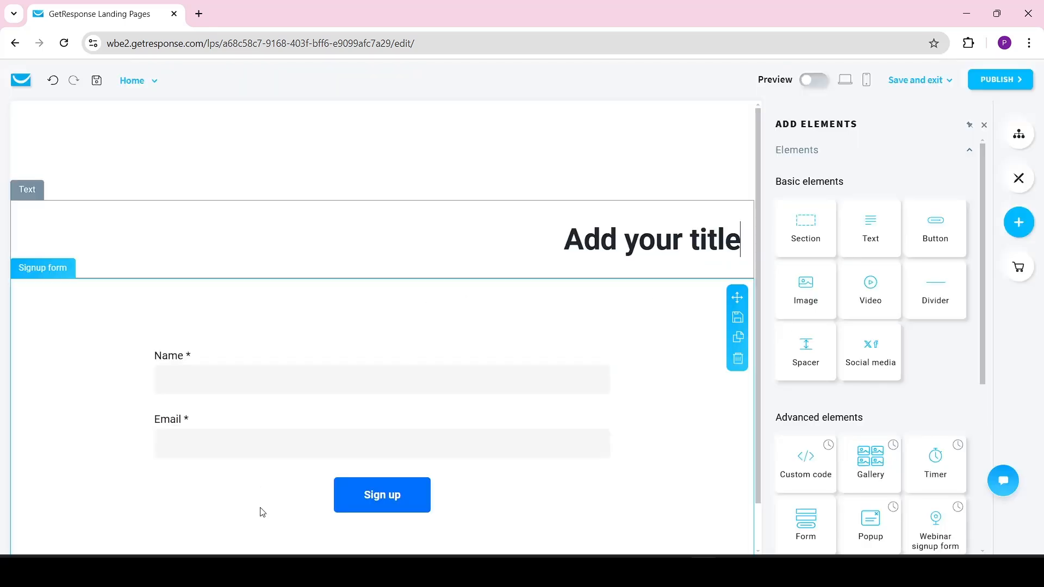
double_click(592, 235)
- Change the heading to read 'Please sign up', centred, at font size 52
click(593, 235)
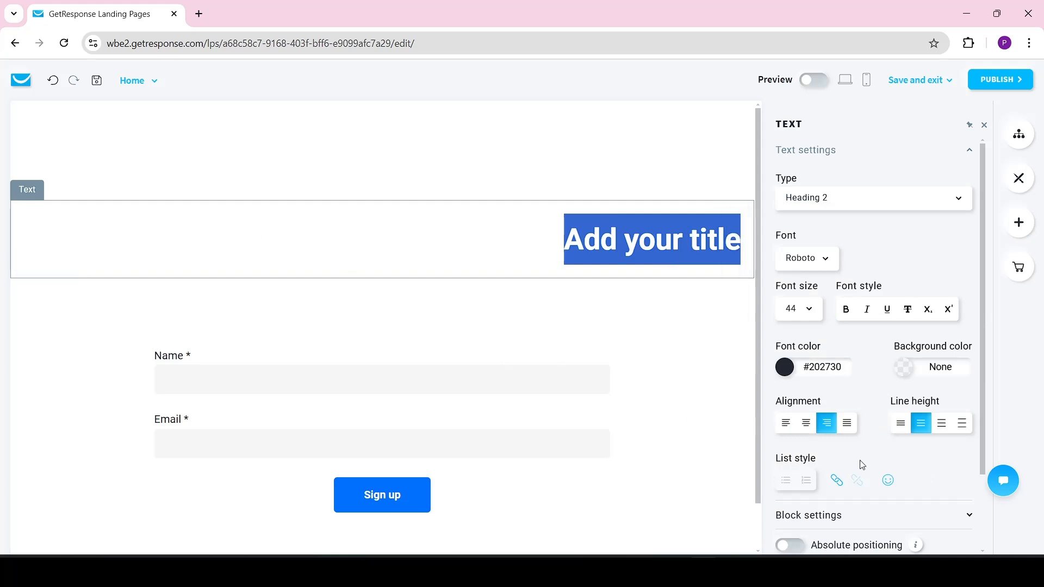
click(806, 424)
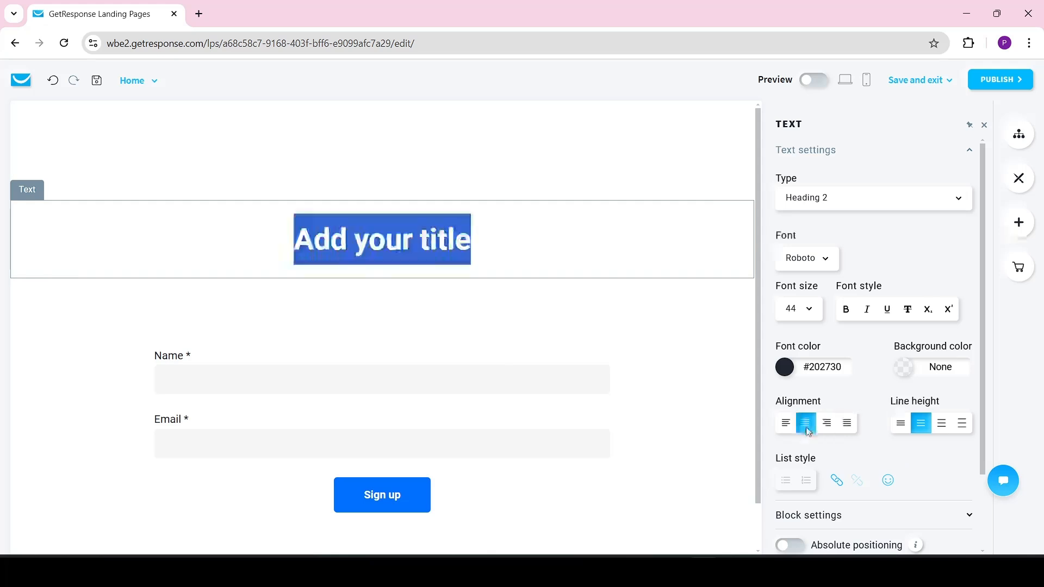
click(803, 317)
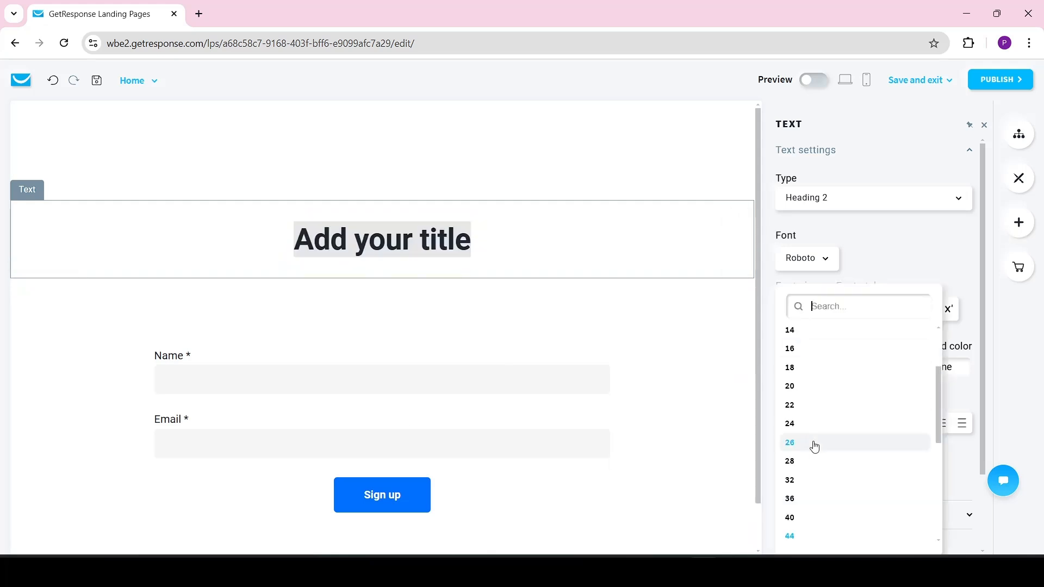
scroll(937, 432, down, 1)
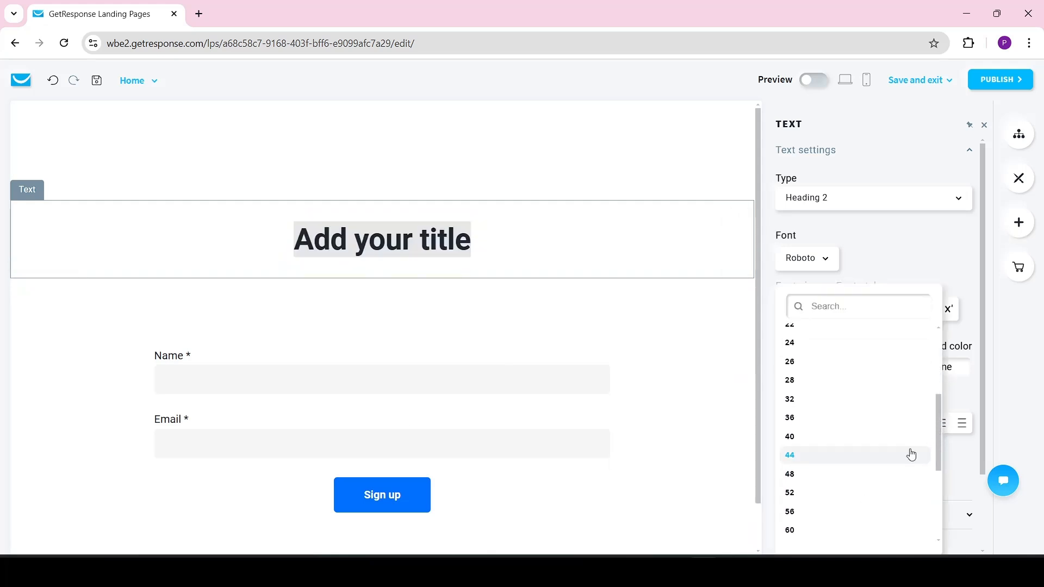
click(816, 494)
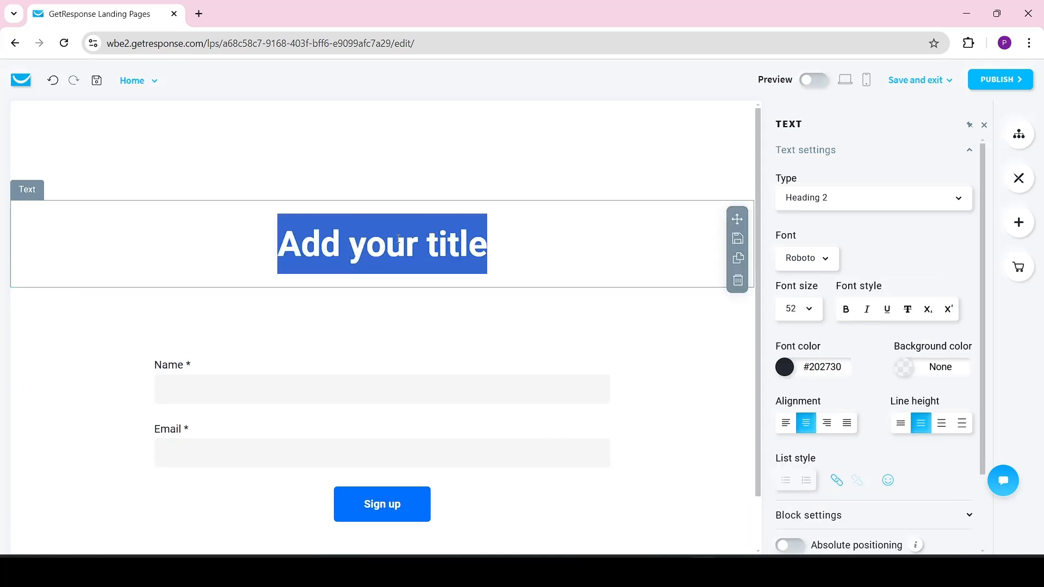
text(Please )
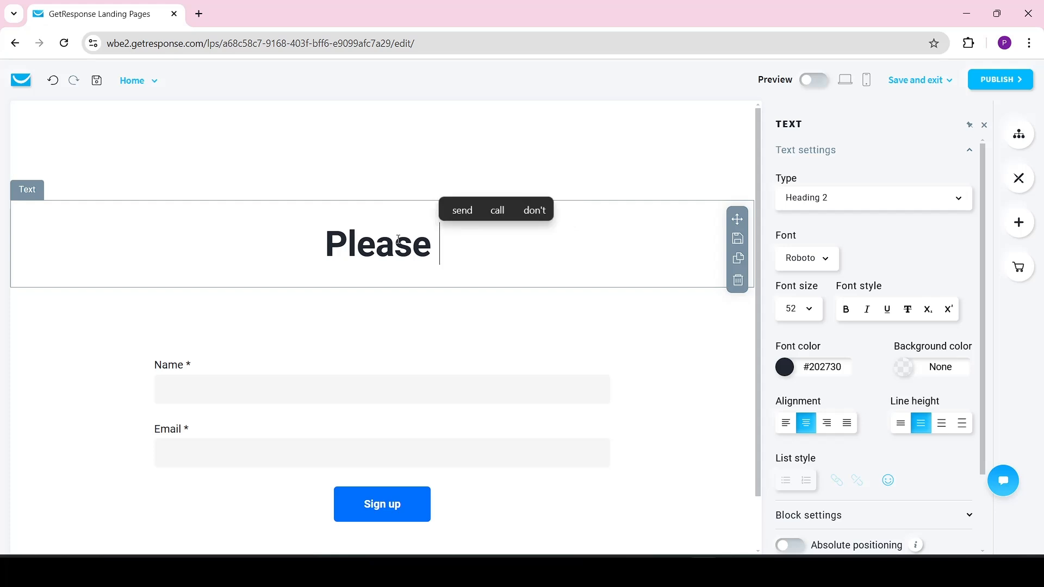
text(sign up)
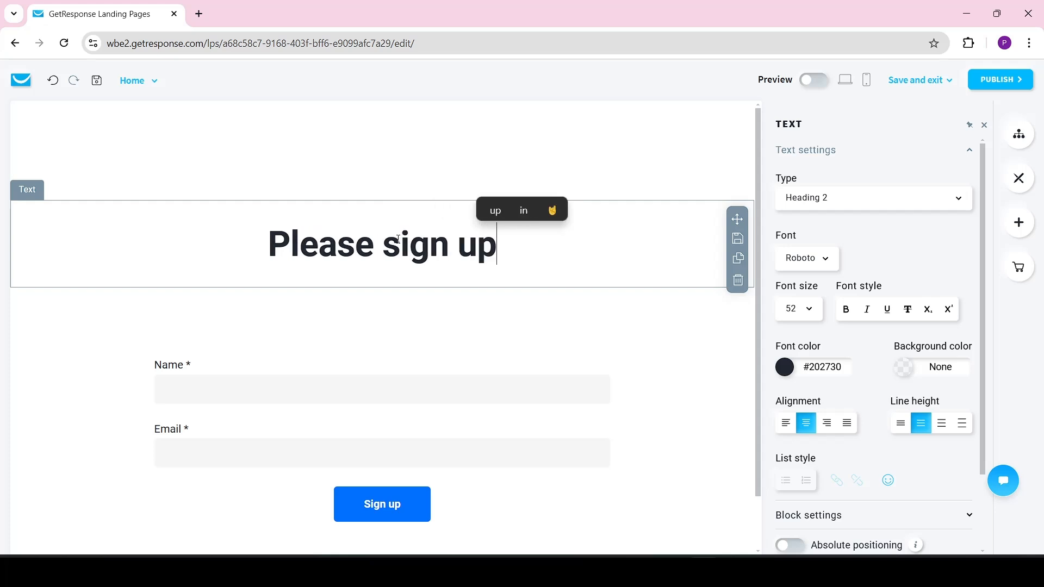
click(522, 336)
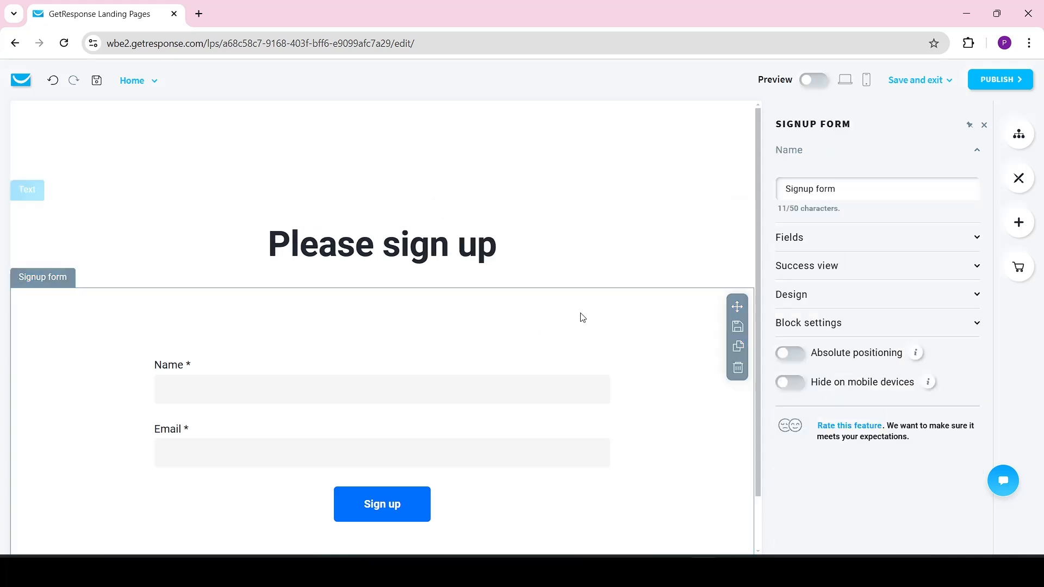
- Unlink the heading's padding values and clear its bottom padding of 20
click(603, 280)
drag(977, 313, 978, 346)
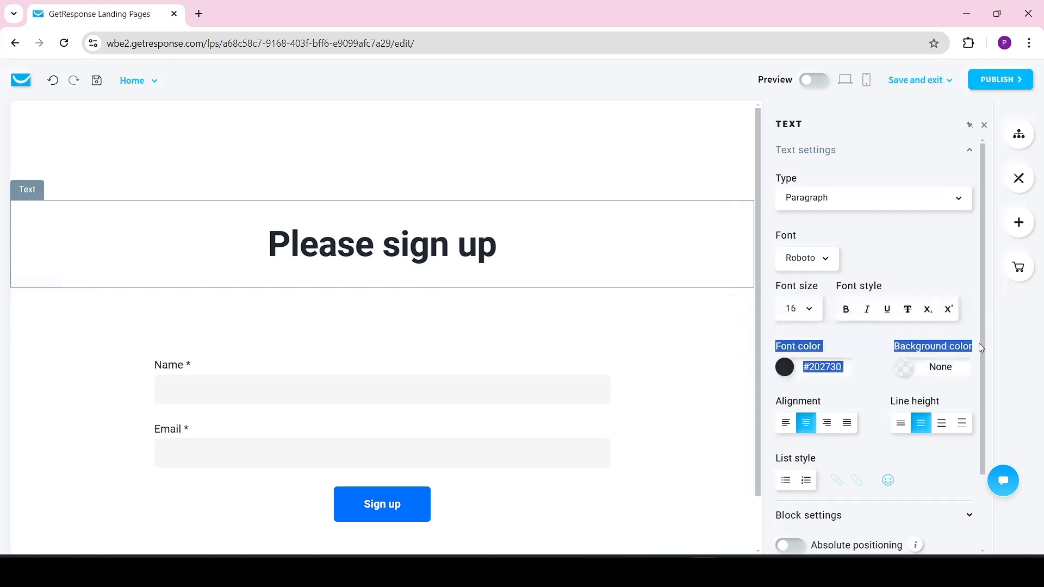
click(970, 310)
scroll(984, 309, down, 2)
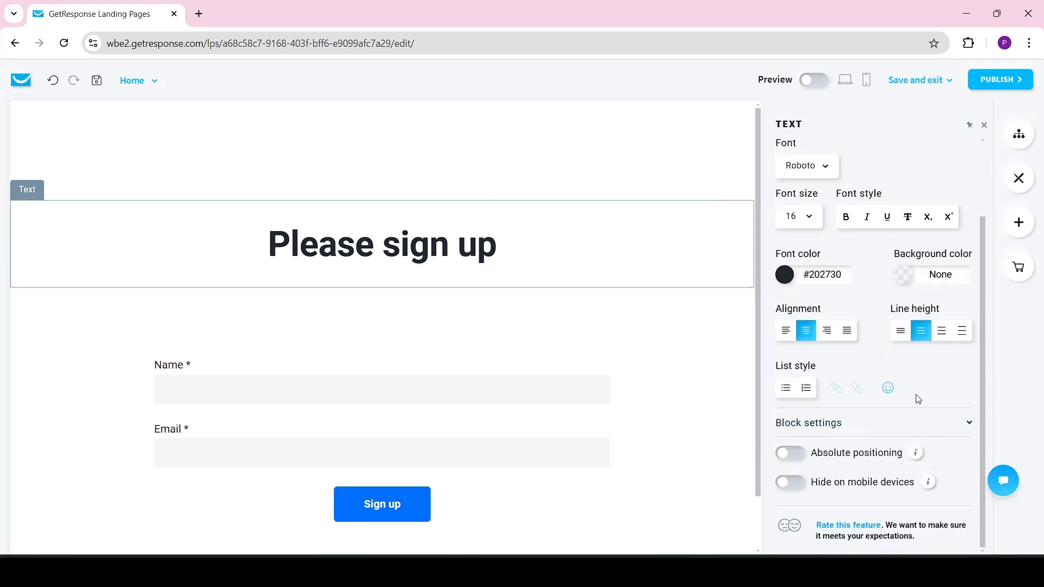
click(828, 427)
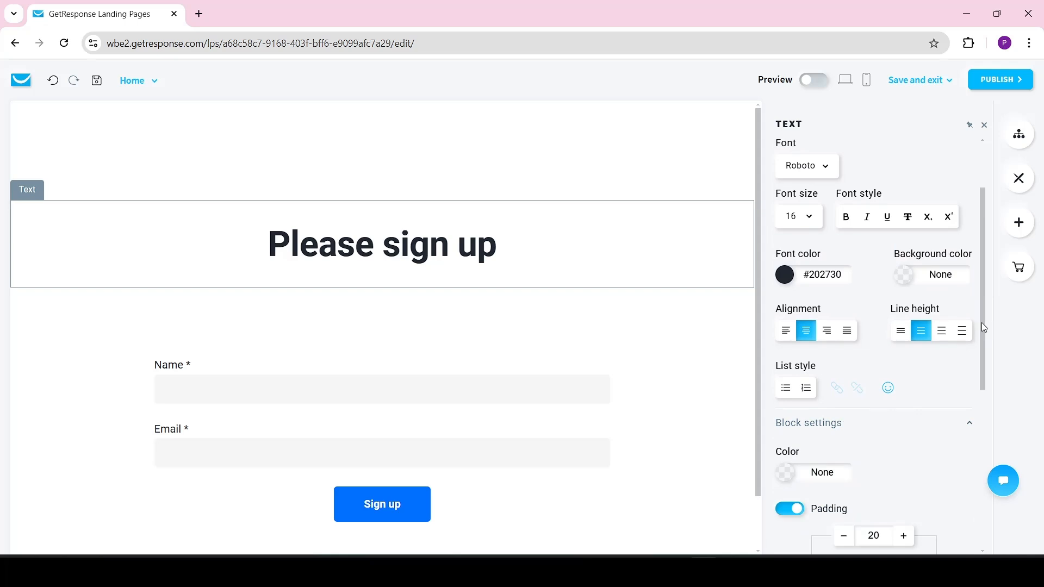
scroll(981, 322, down, 5)
click(873, 314)
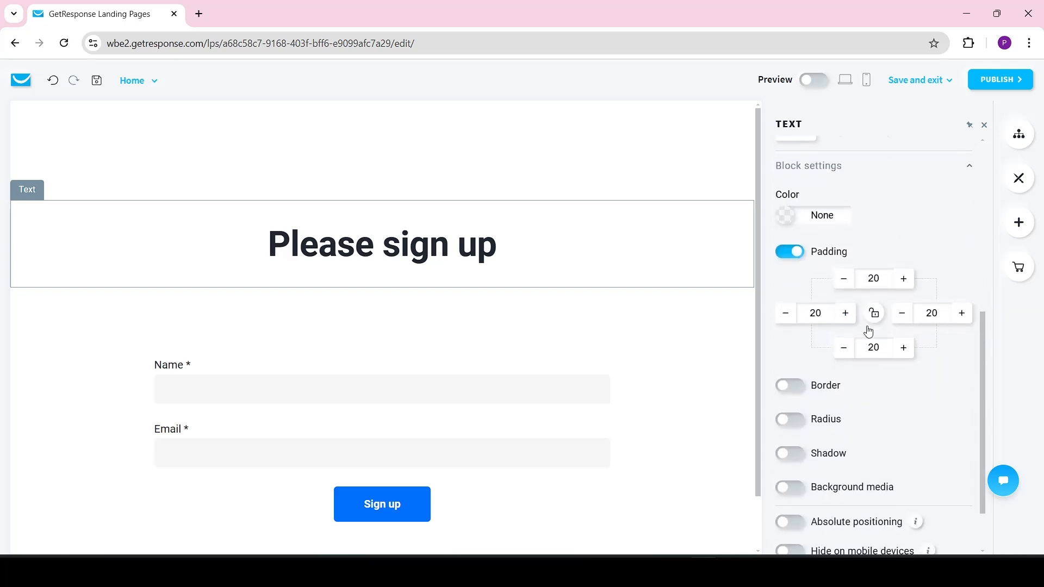
click(883, 354)
key(BackSpace)
key(BackSpace)
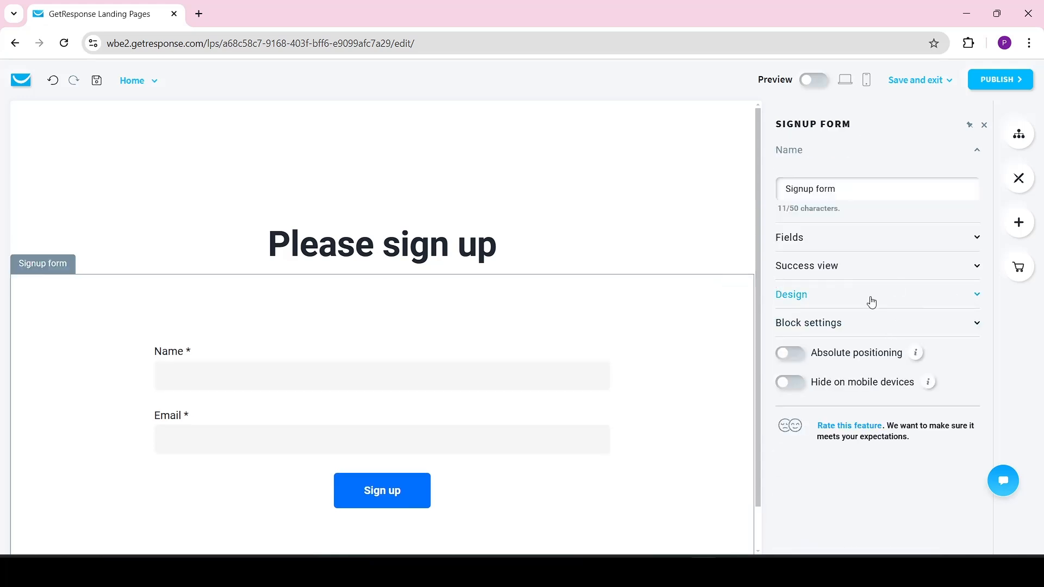
- Set the signup form block's top padding to 0
click(871, 296)
click(903, 393)
drag(983, 345, 983, 430)
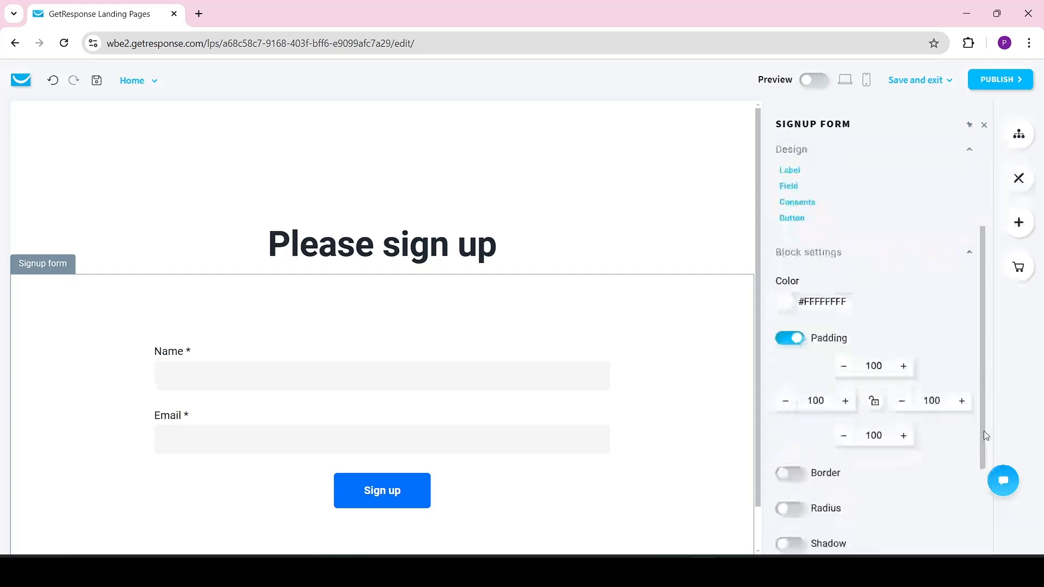
double_click(877, 361)
key(BackSpace)
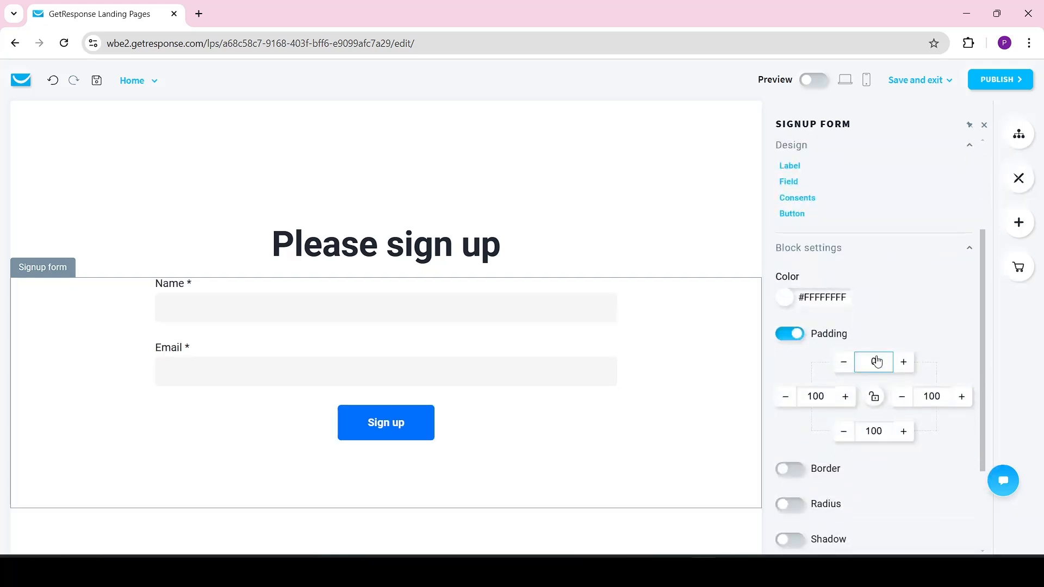
text(0)
click(641, 193)
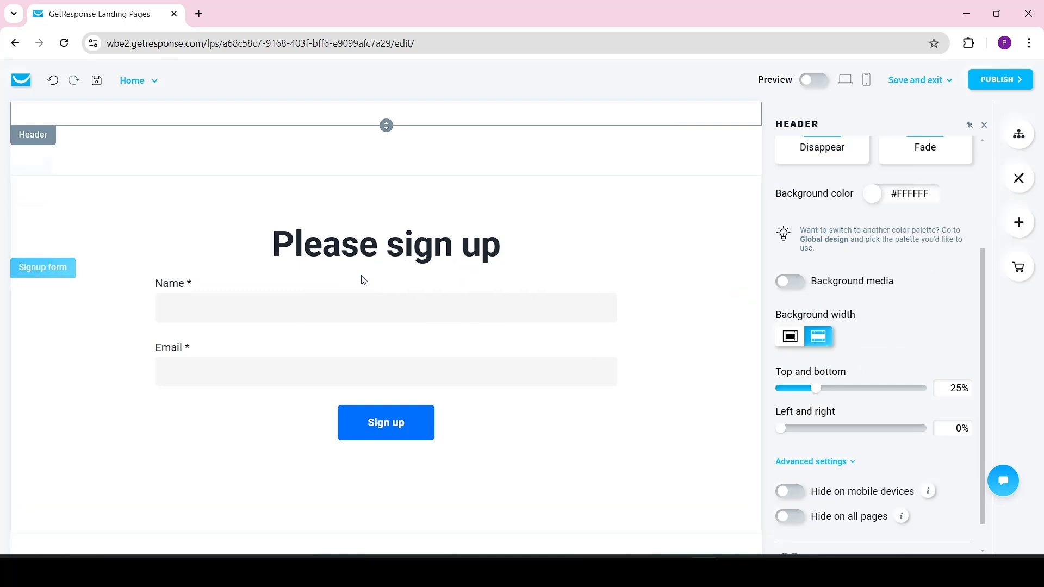
- Add a paragraph text block below the heading, centred at font size 16
click(1017, 231)
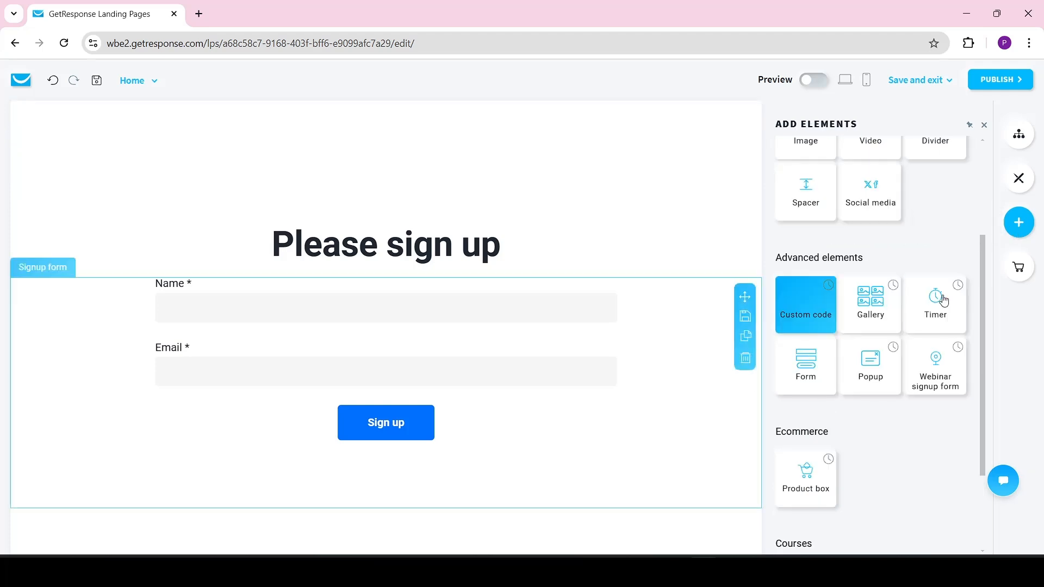
drag(983, 312, 998, 212)
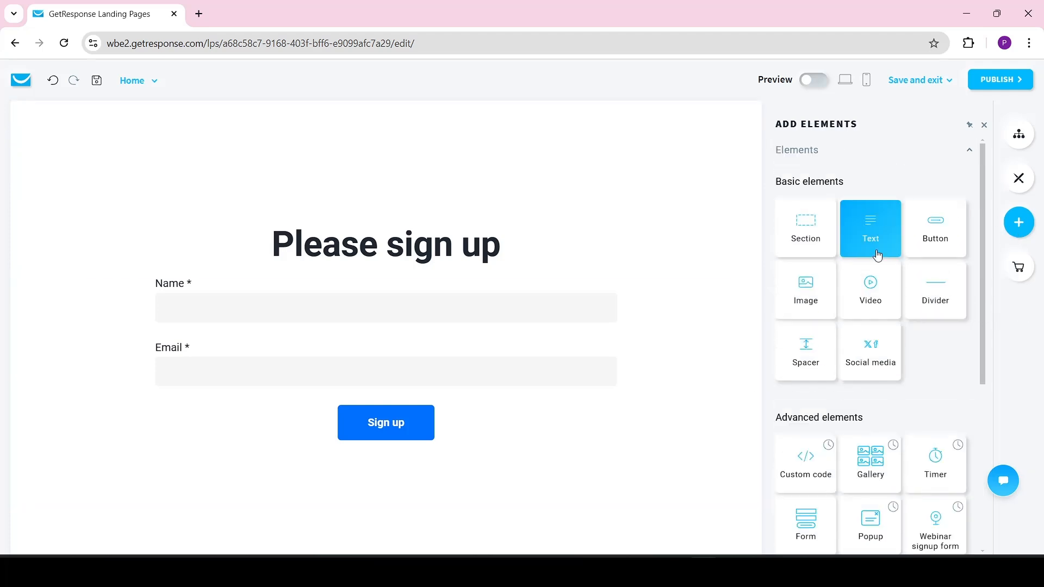
drag(872, 239, 429, 296)
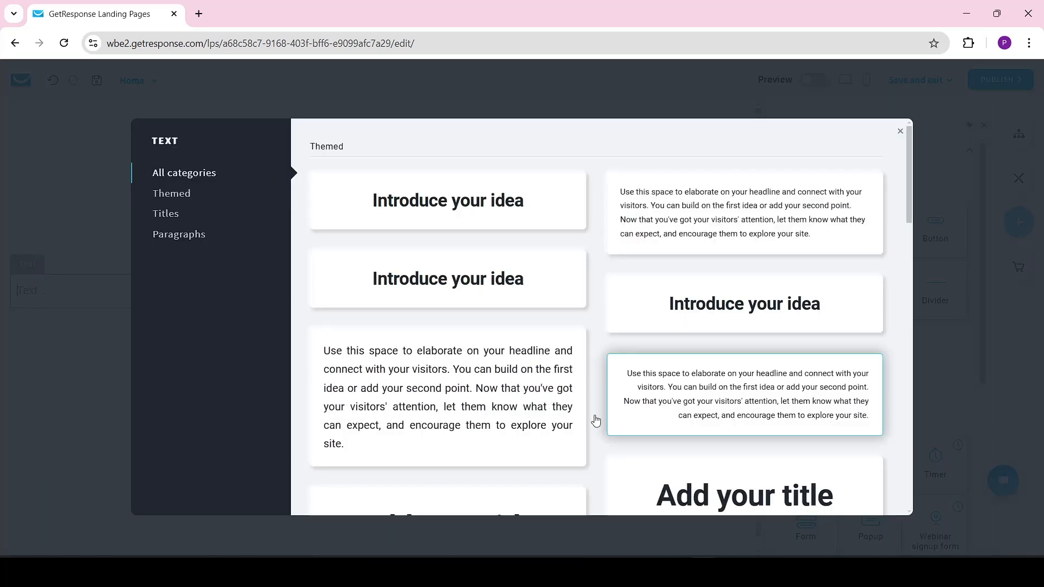
click(790, 401)
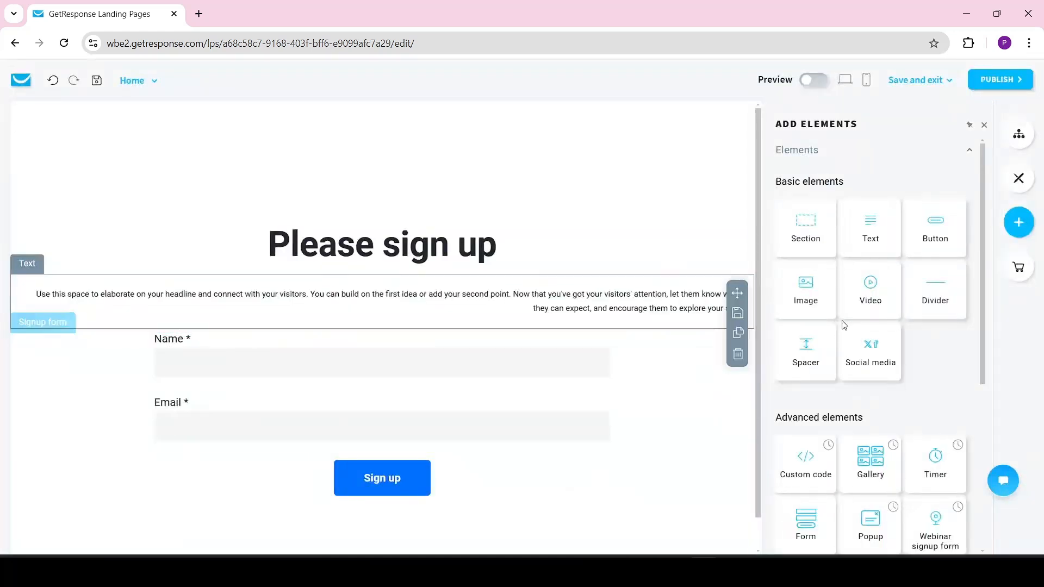
click(604, 308)
triple_click(604, 308)
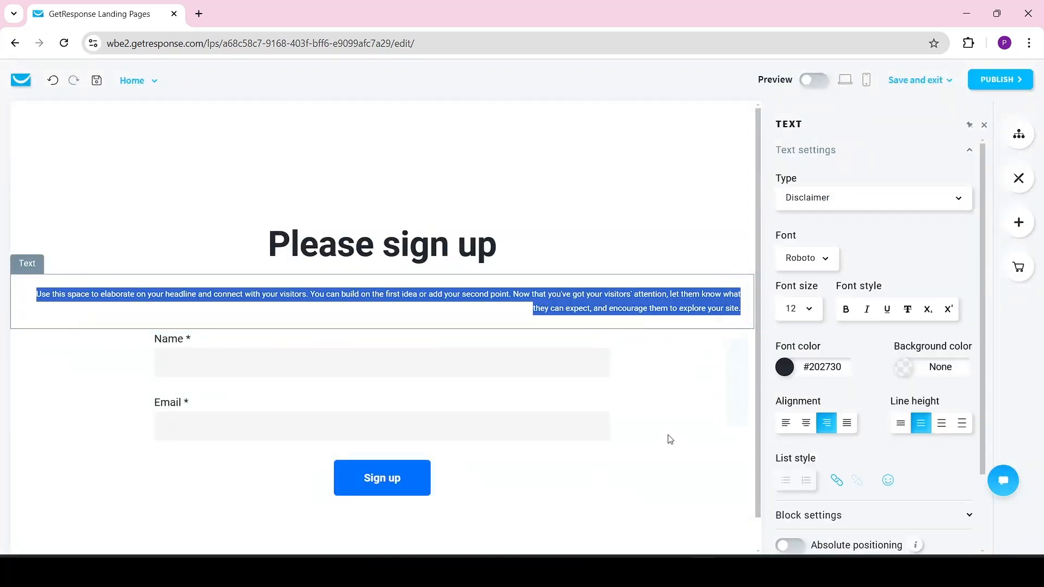
click(806, 424)
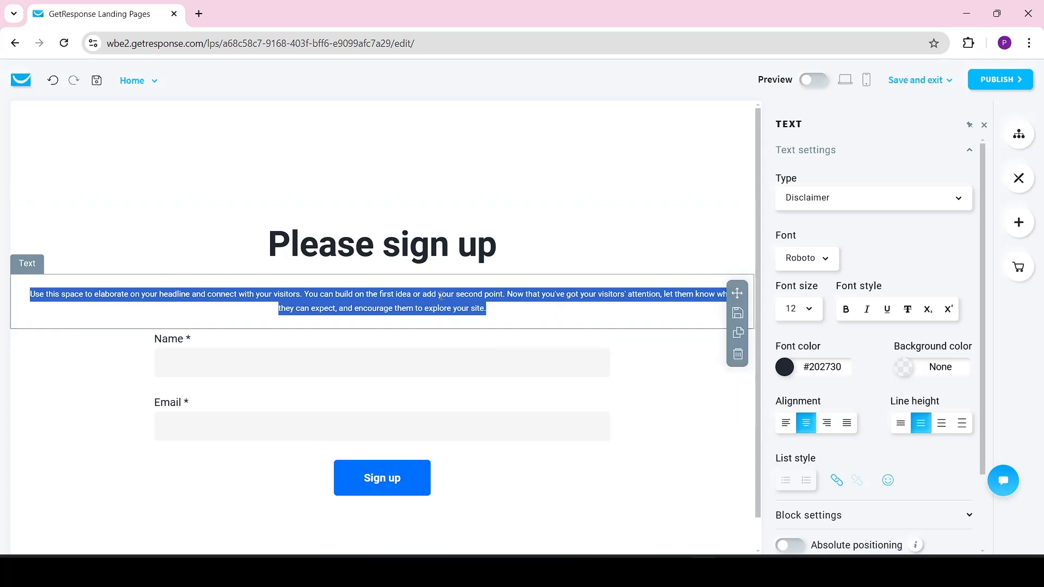
click(806, 310)
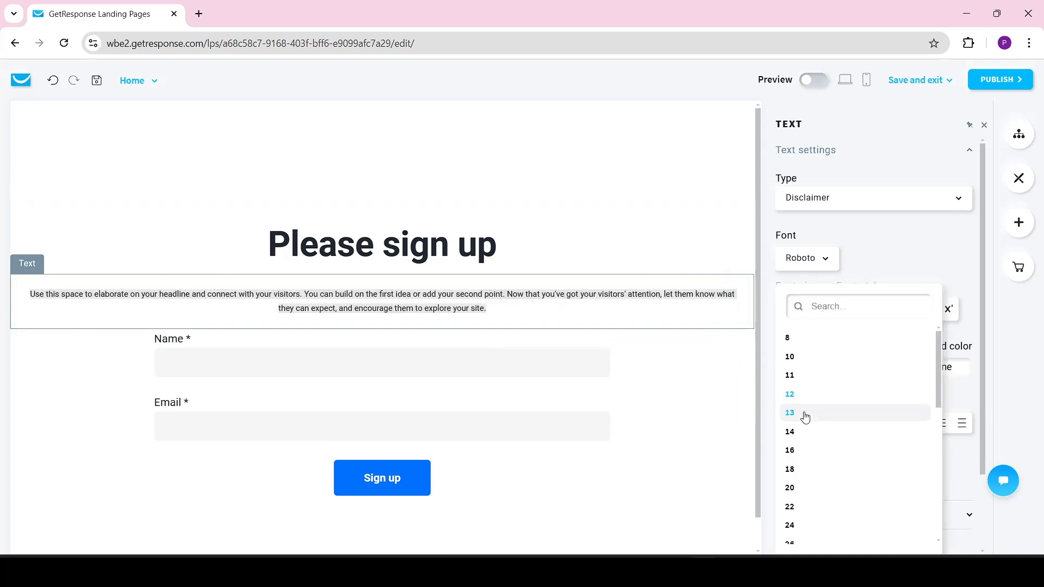
click(804, 449)
- Set the paragraph block's top padding to 0
click(627, 160)
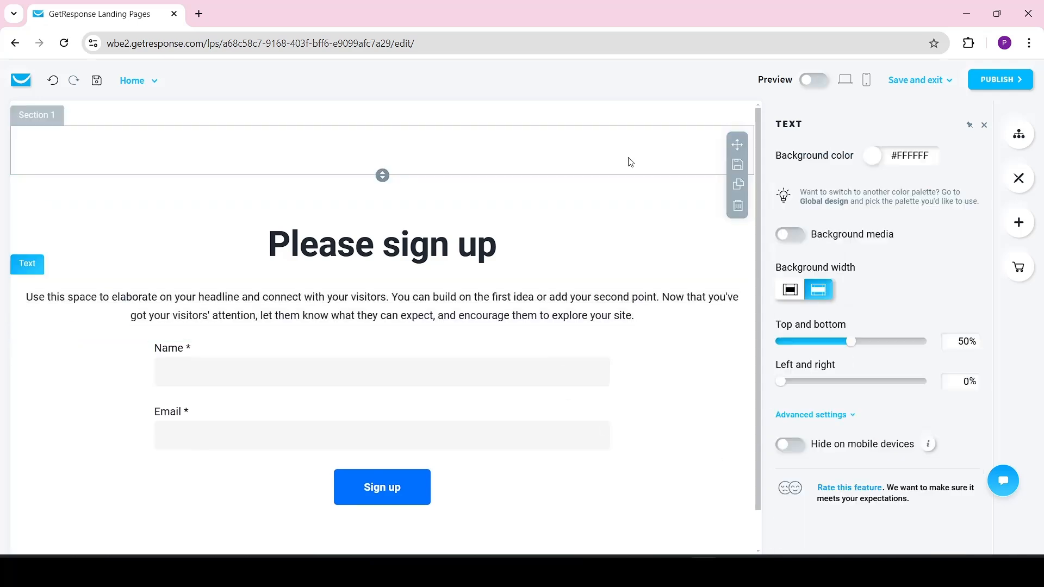
click(511, 318)
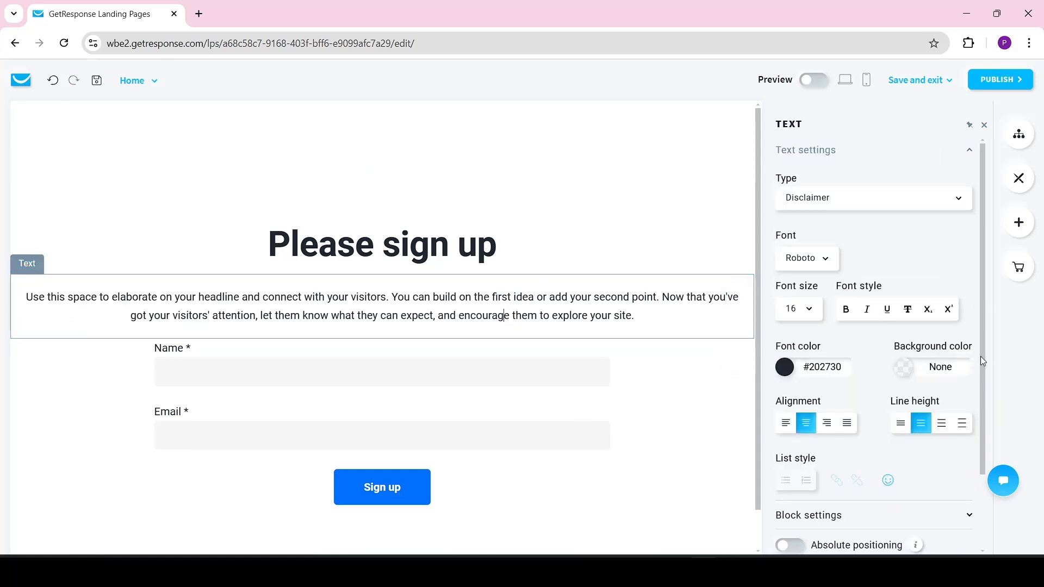
scroll(982, 359, down, 2)
click(923, 423)
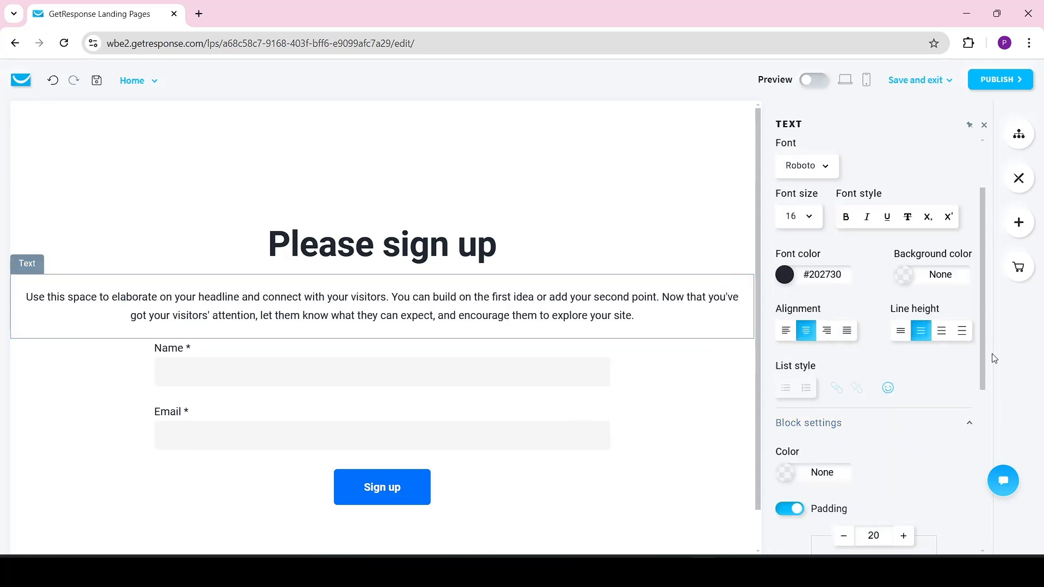
scroll(983, 354, down, 3)
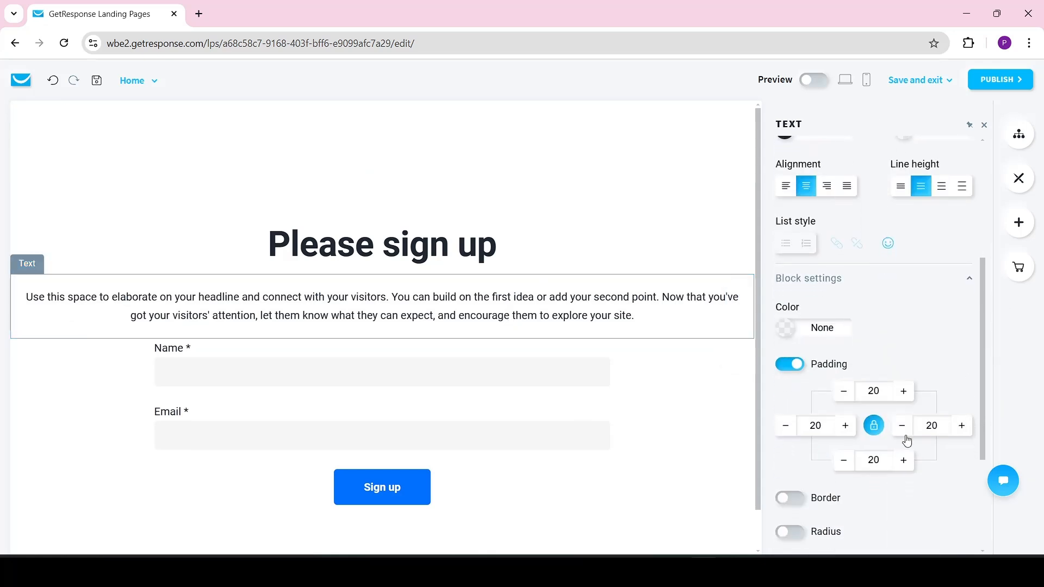
double_click(879, 391)
key(BackSpace)
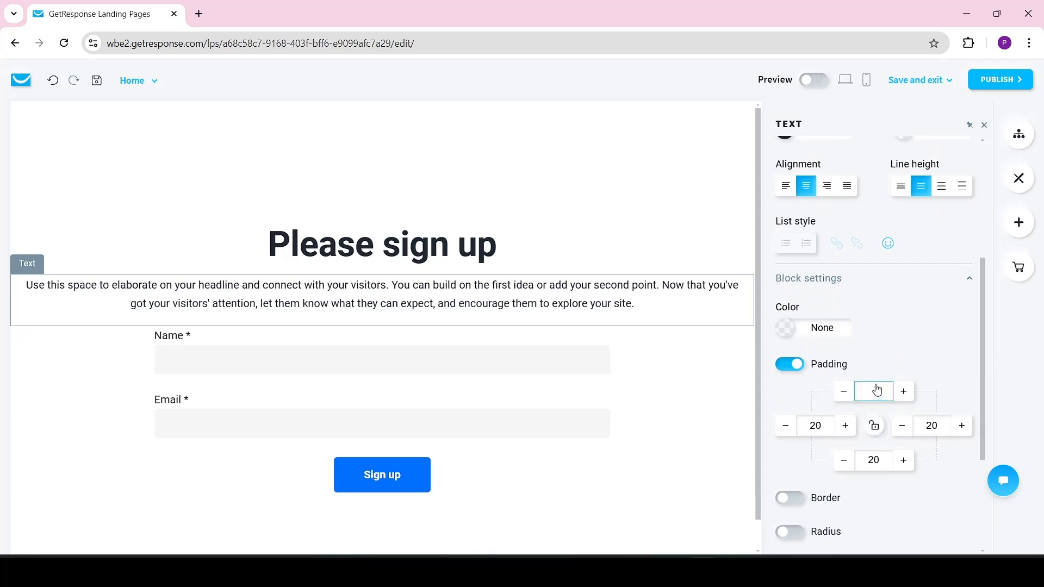
text(0)
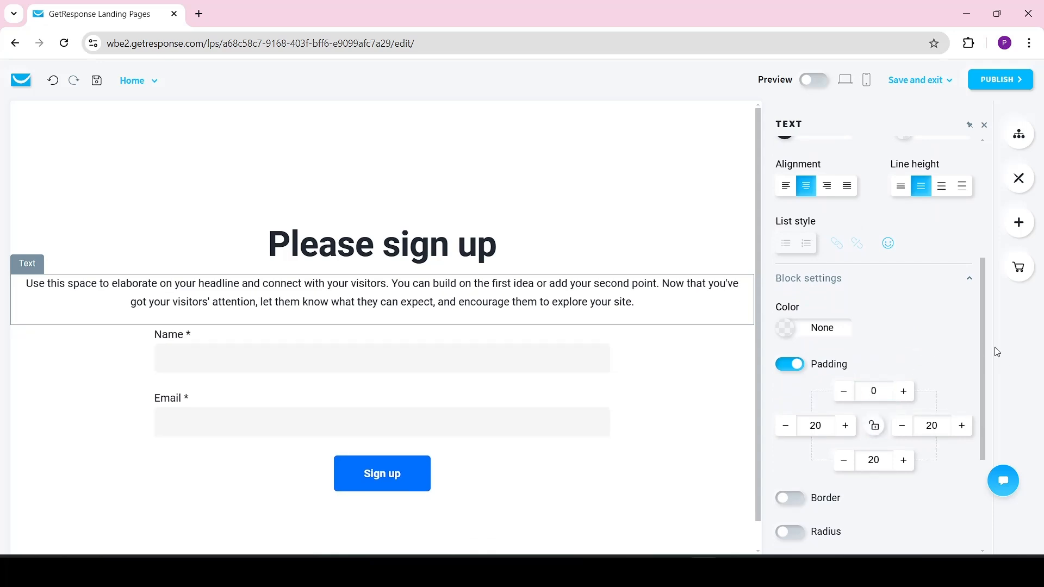
scroll(977, 292, up, 3)
- Replace the placeholder with 'Please enter your details and get your freebie', fixing the 'ans' typo
click(517, 123)
double_click(368, 302)
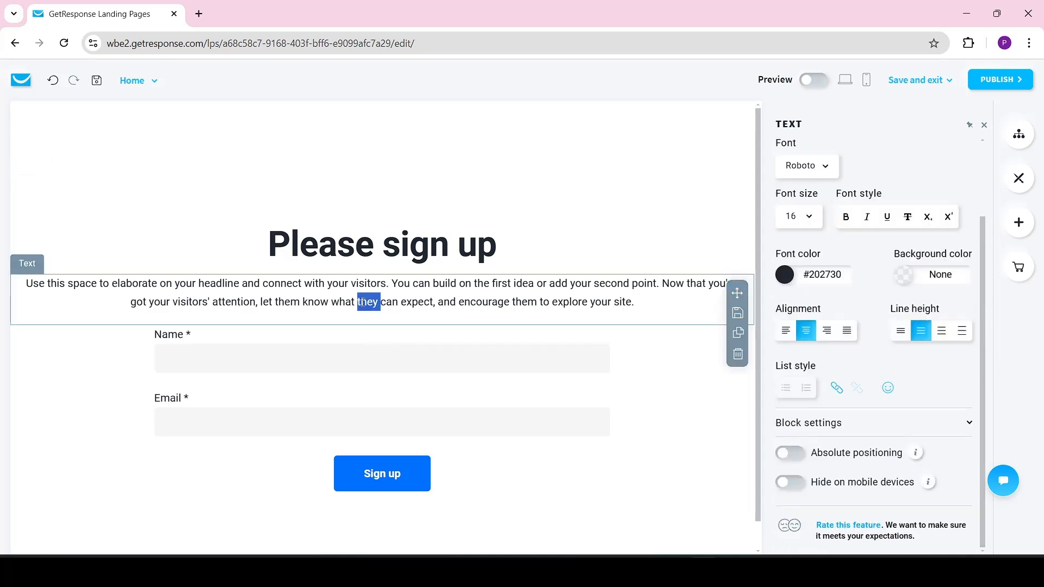
key(ctrl+a)
text(Plea)
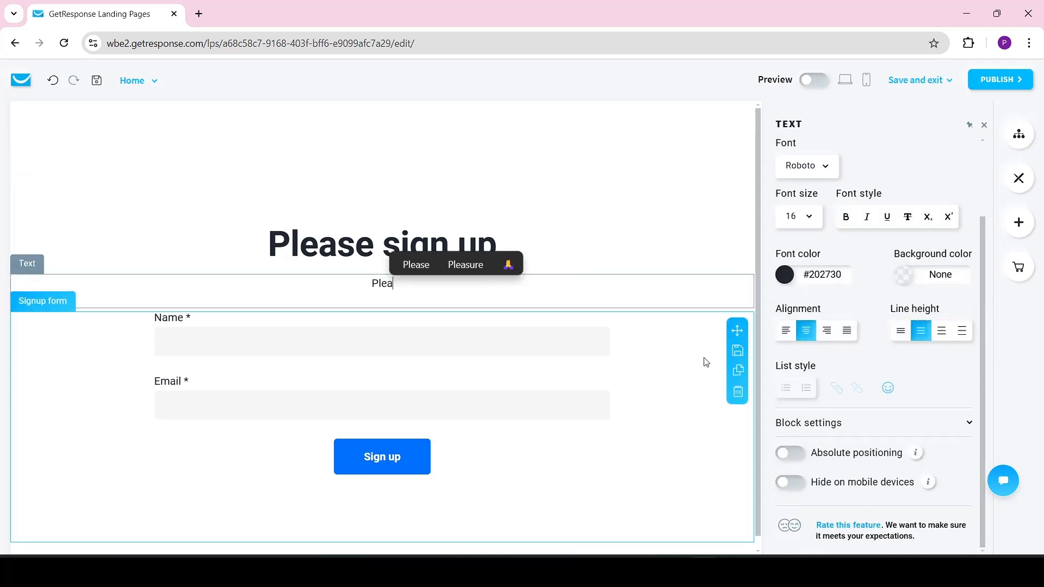
text(se ente)
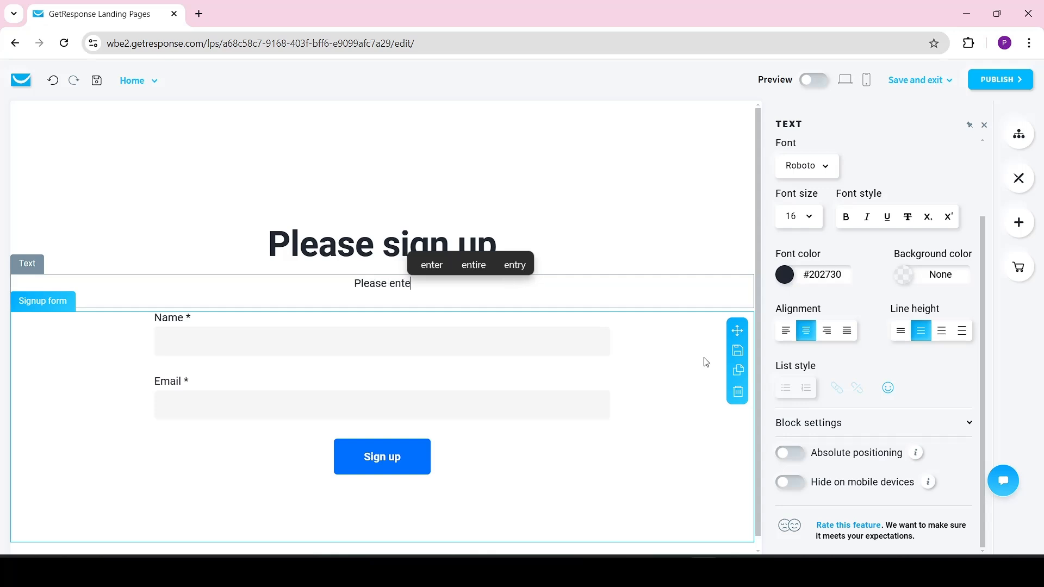
text(r your details ans get)
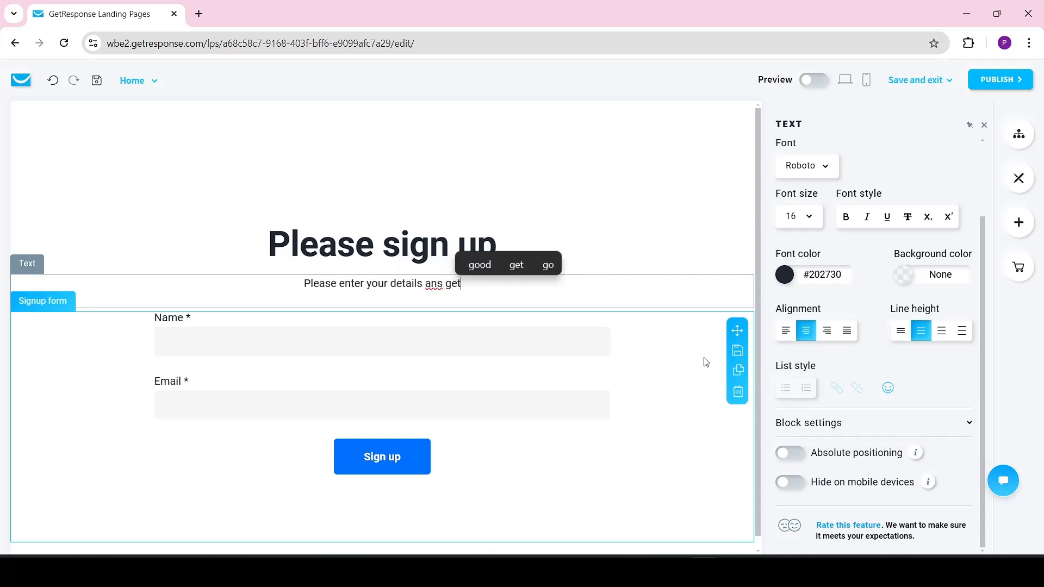
text( your )
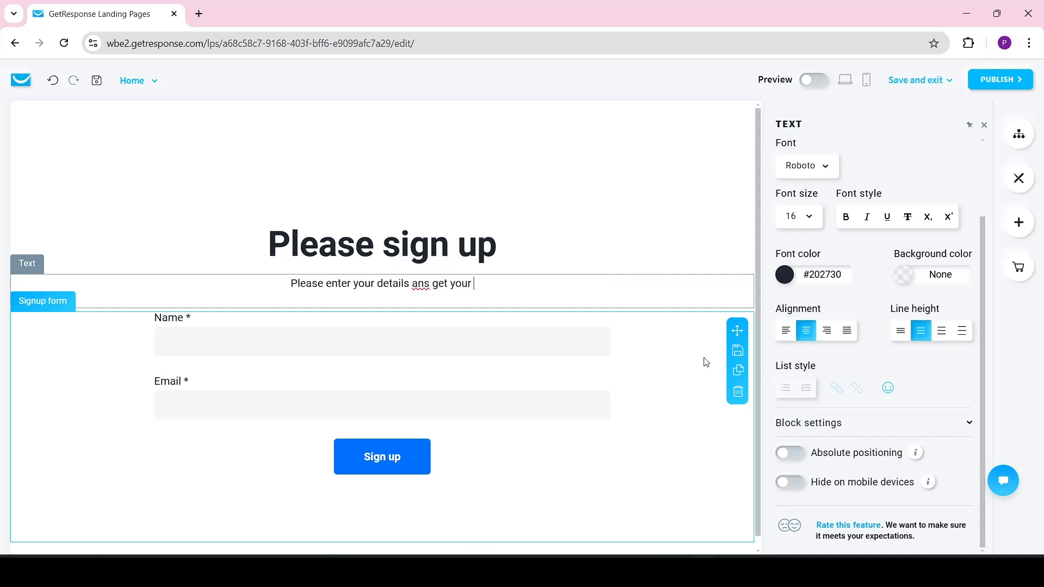
text(freebie)
click(414, 283)
key(BackSpace)
text(d)
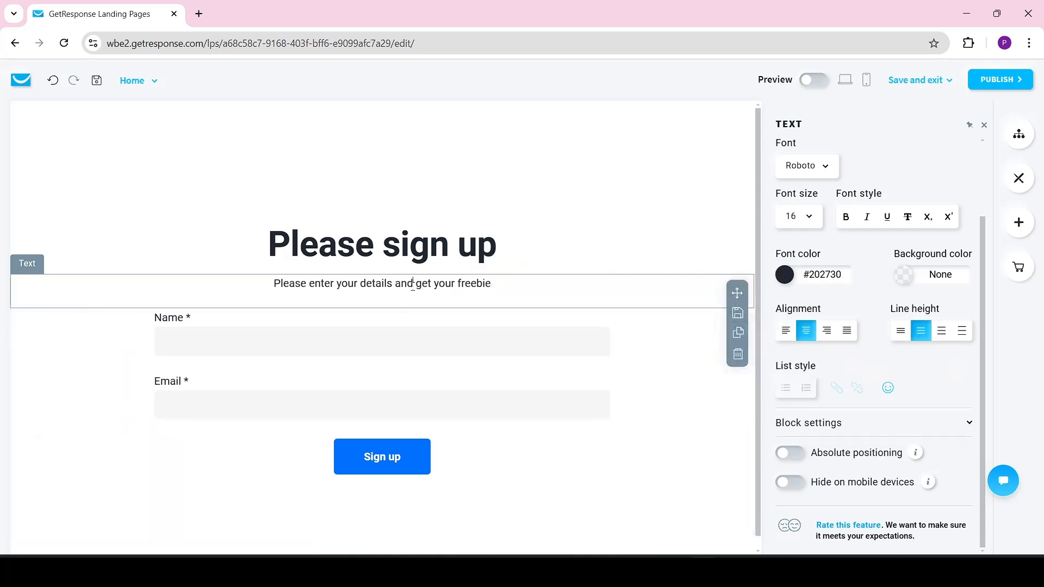
click(559, 253)
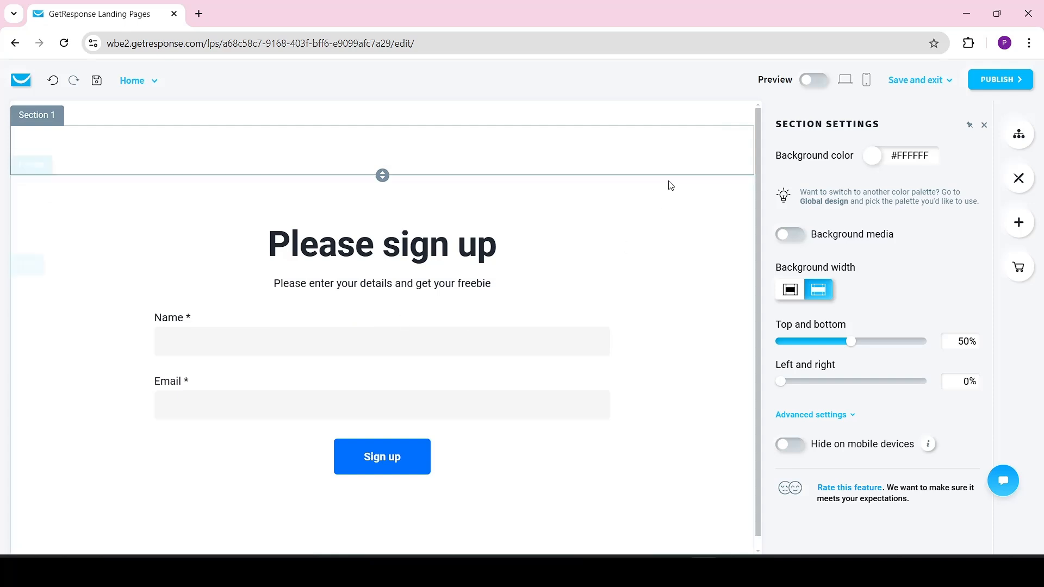
- Publish the landing page and check it live at blank-template-0-05752.gr-site.com
click(998, 80)
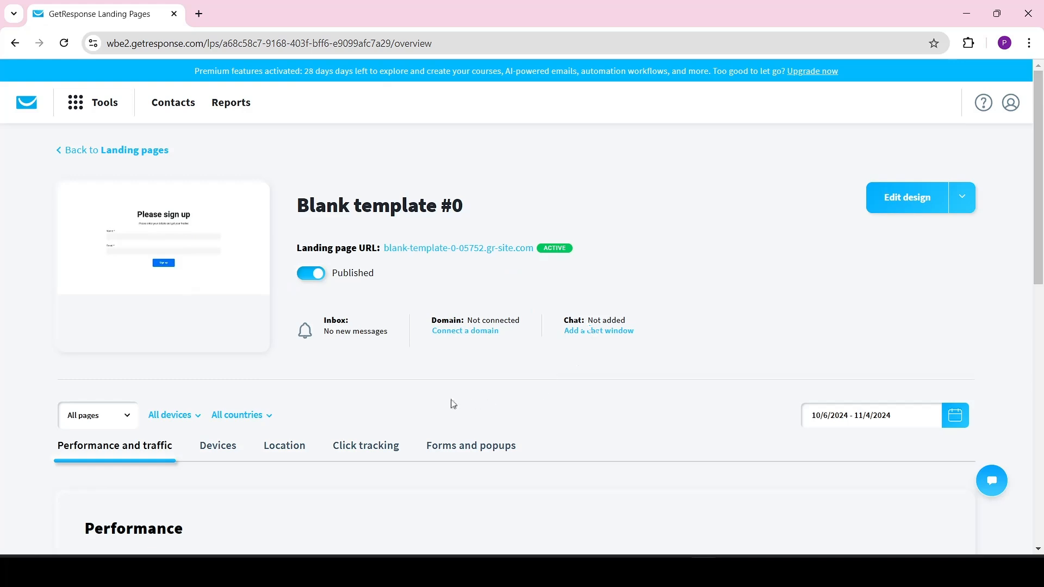
click(417, 254)
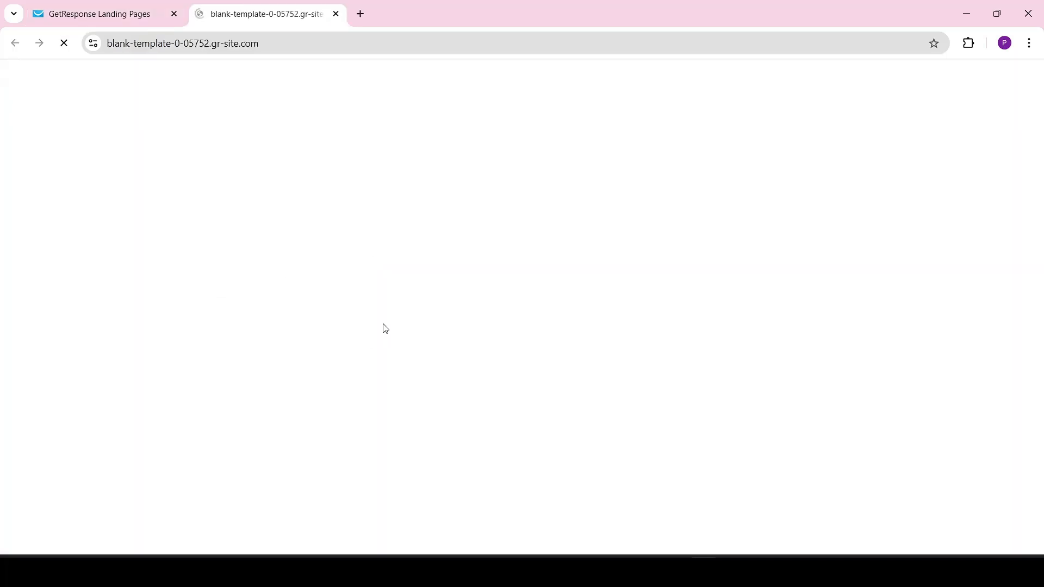
drag(1043, 160, 1043, 138)
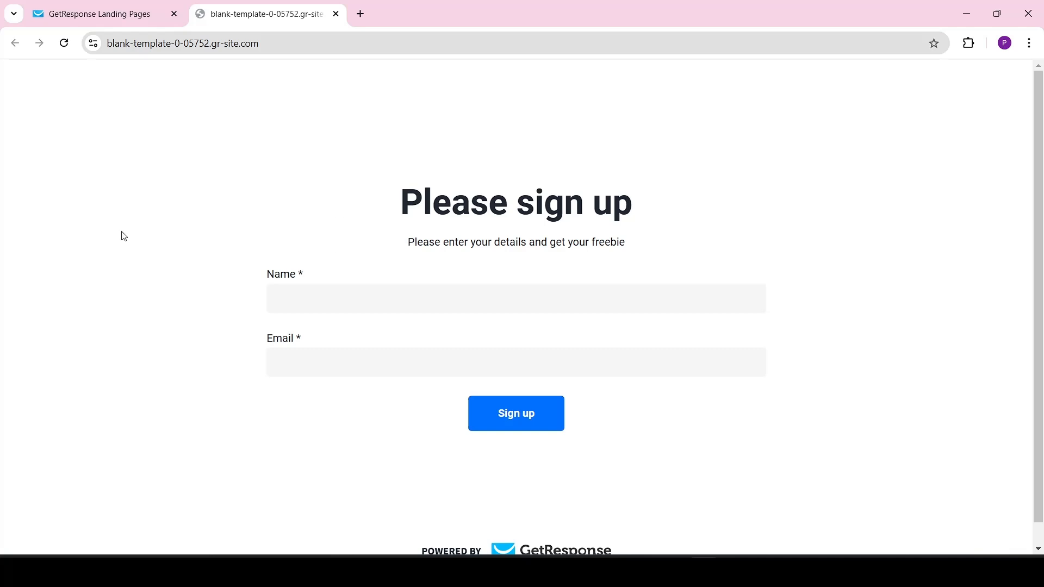
click(87, 13)
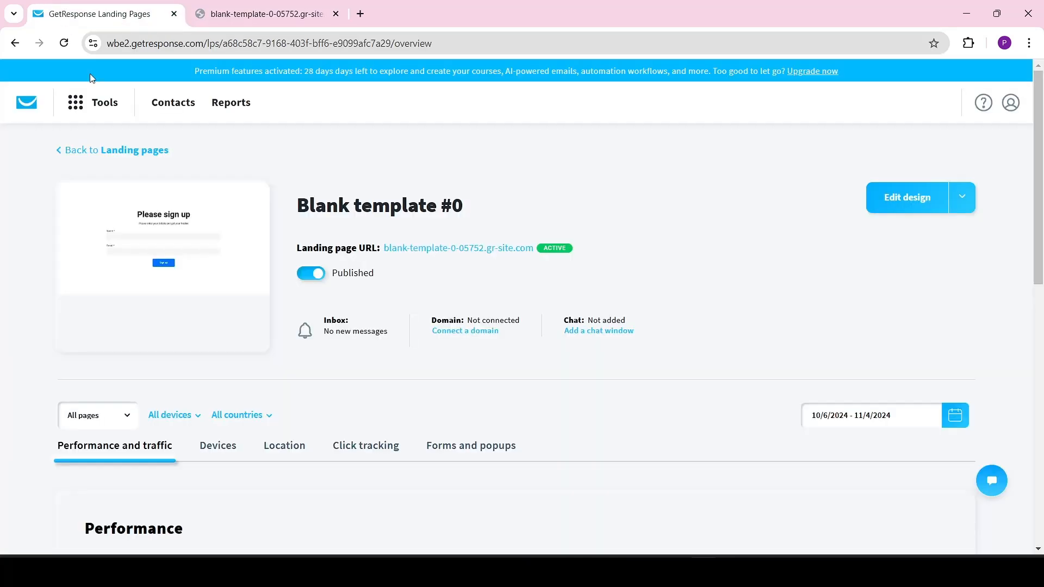
- Go from Landing pages to Tools > Autoresponders and begin a new autoresponder
click(97, 155)
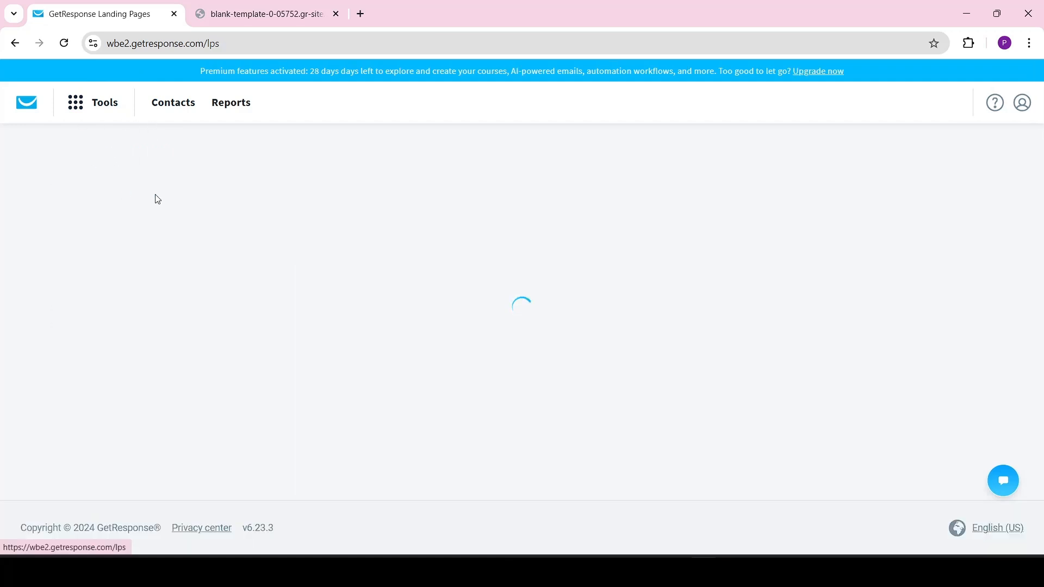
click(105, 113)
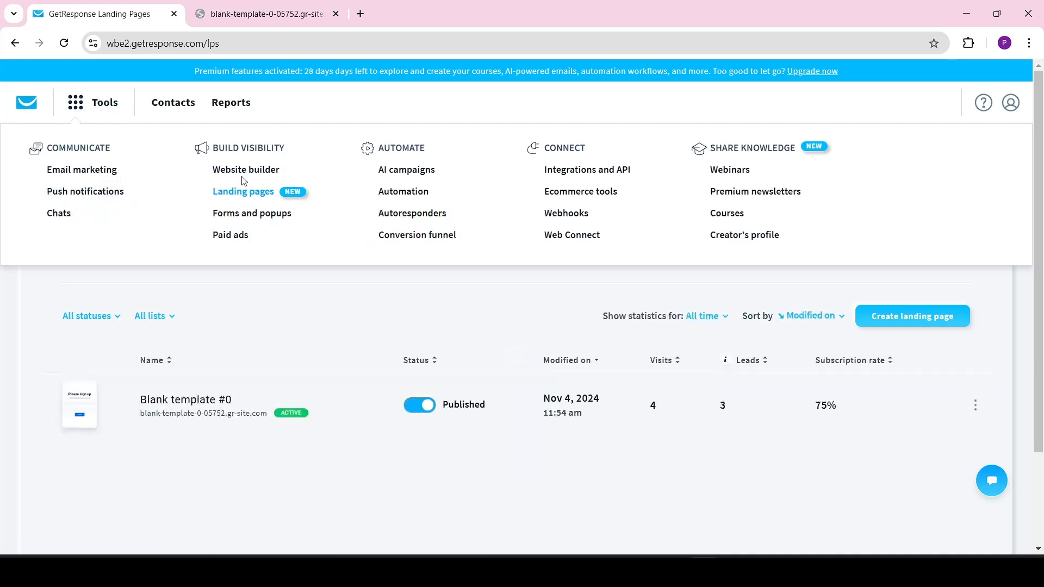
click(396, 217)
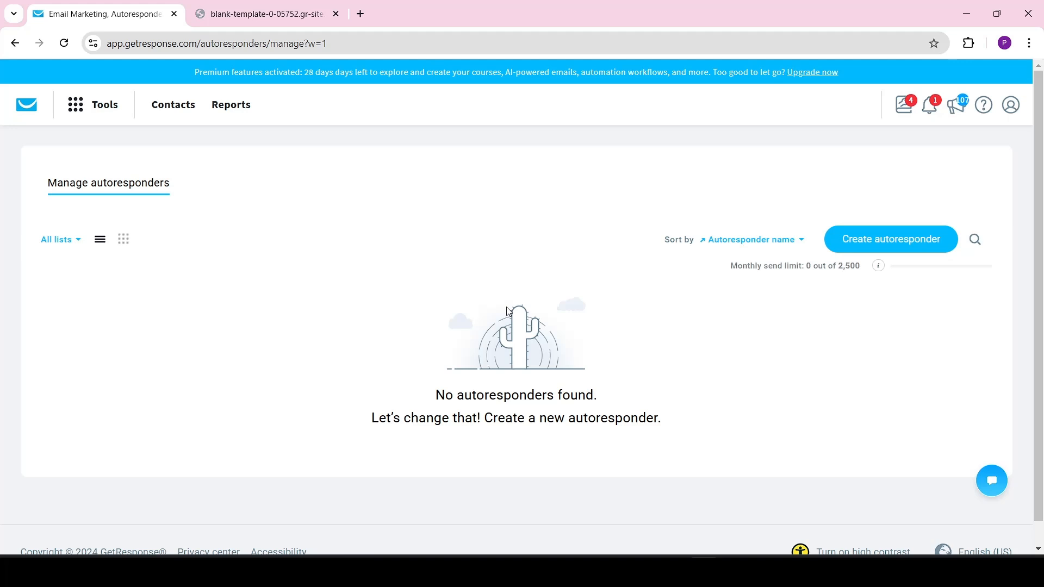
click(861, 249)
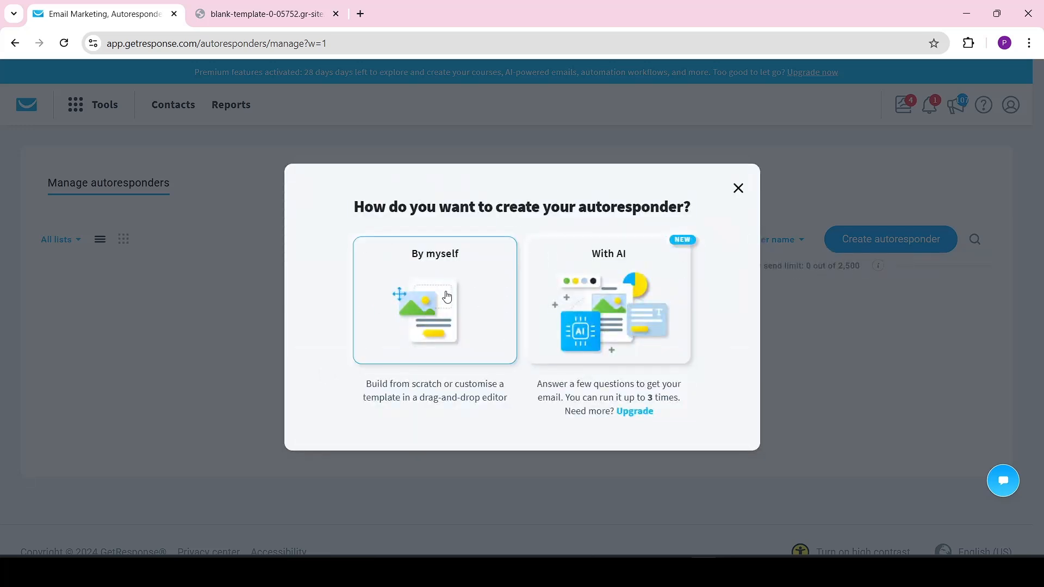
- Build the autoresponder yourself, name it 'Welcome Message' and link the only contact list
click(380, 317)
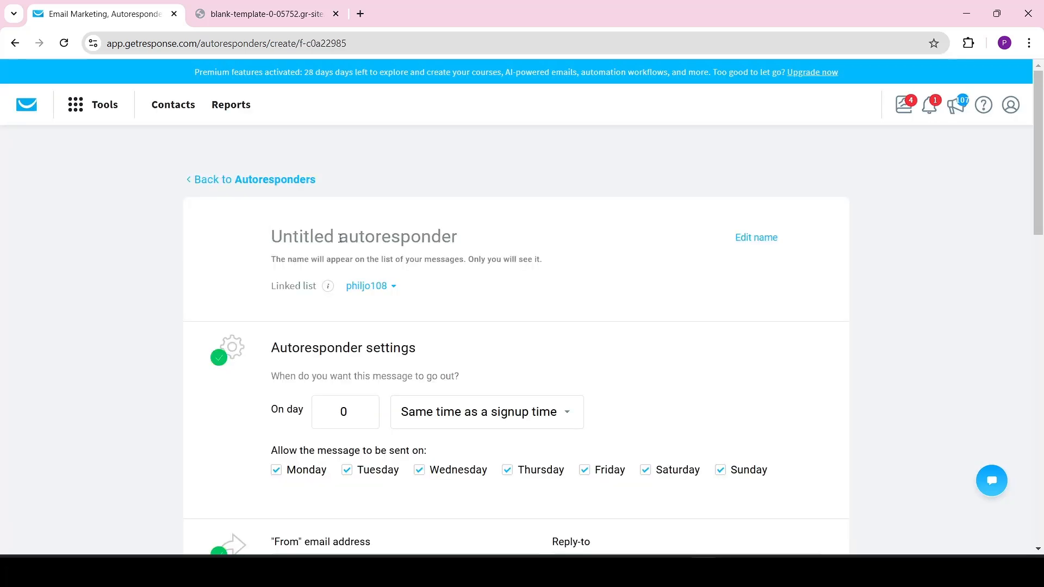
text(Welcome Message)
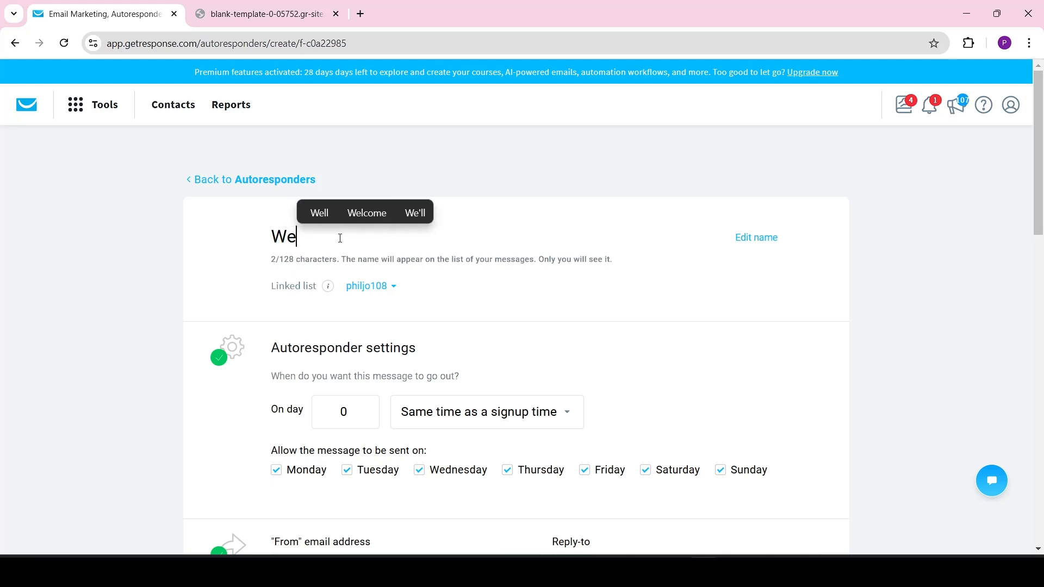
click(396, 288)
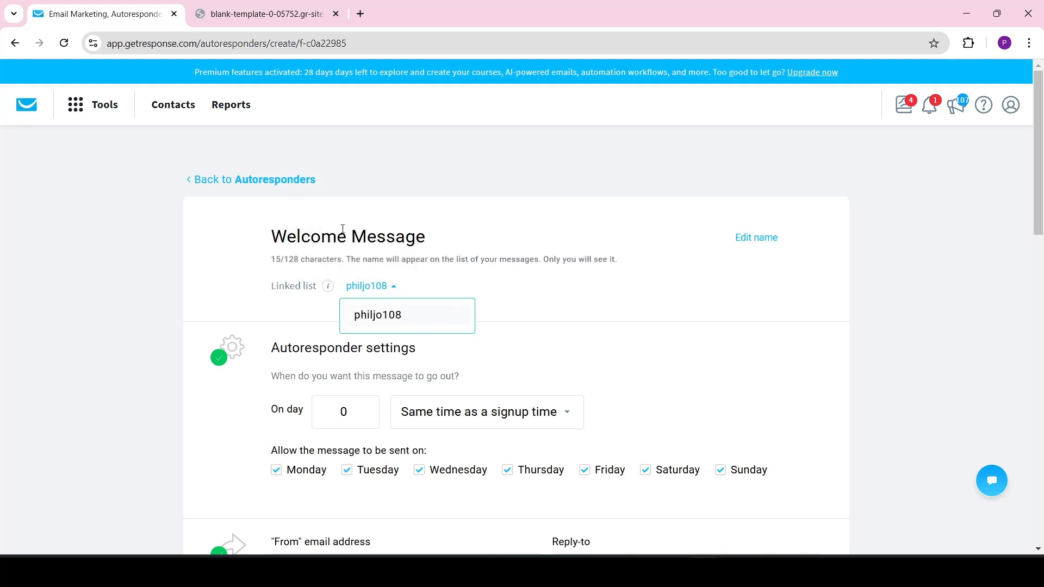
click(386, 292)
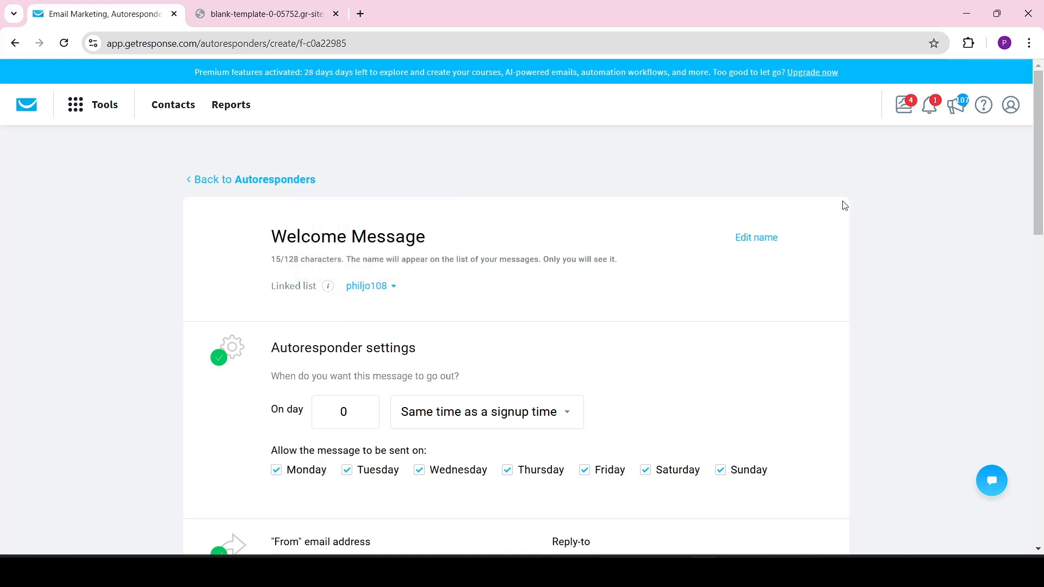
click(374, 289)
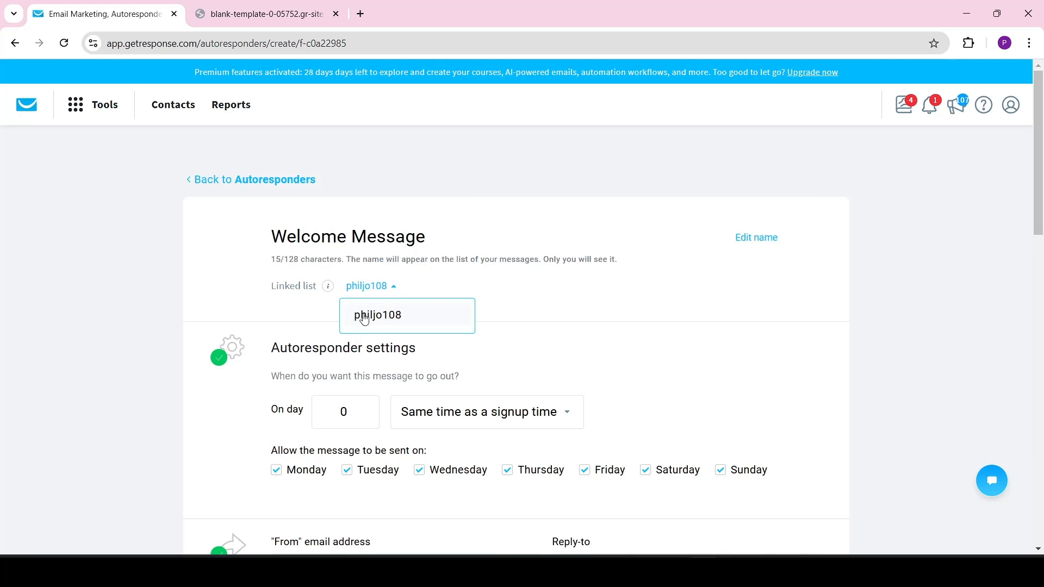
click(371, 317)
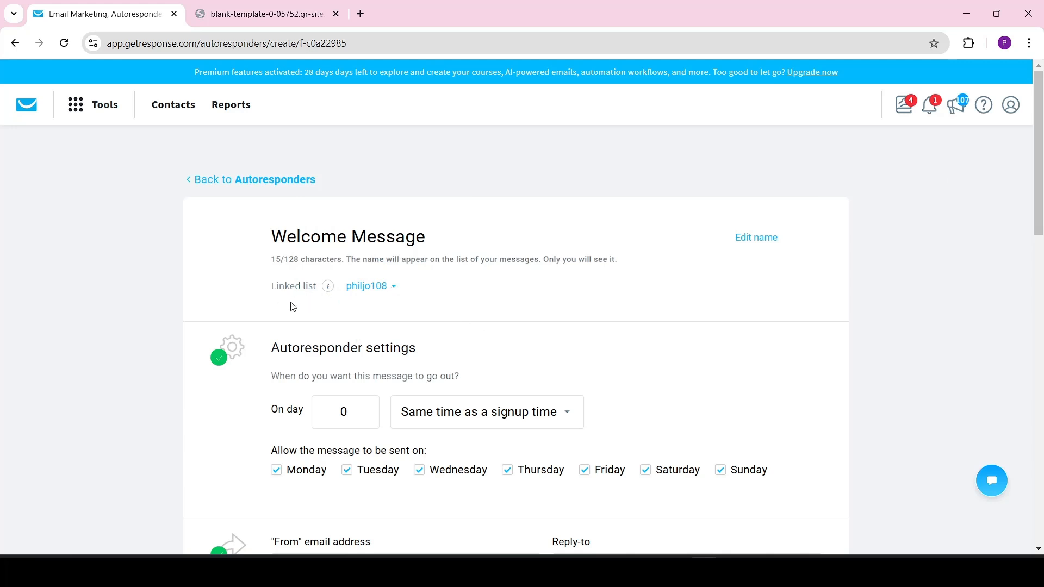
click(380, 289)
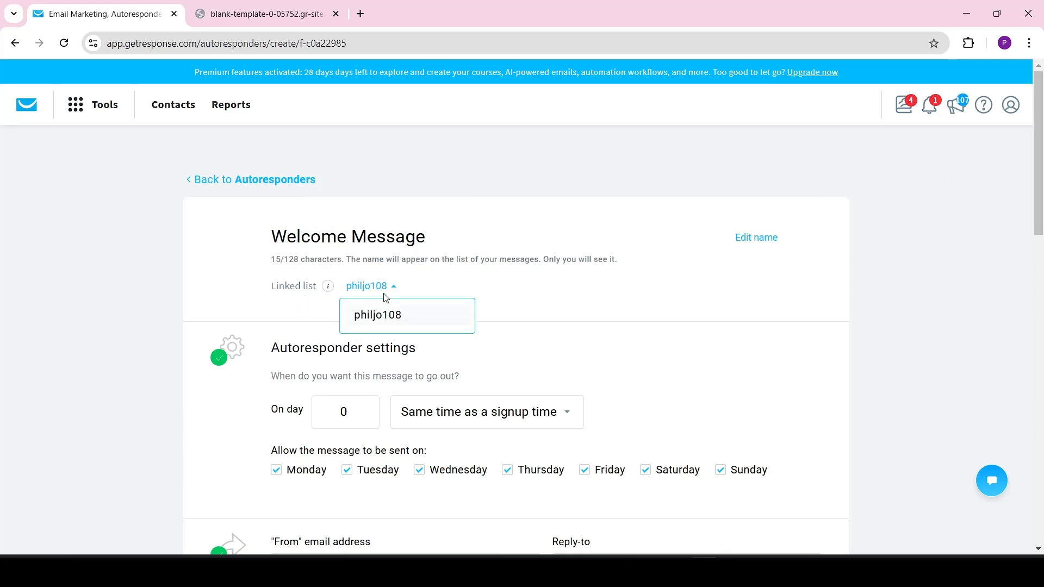
click(391, 316)
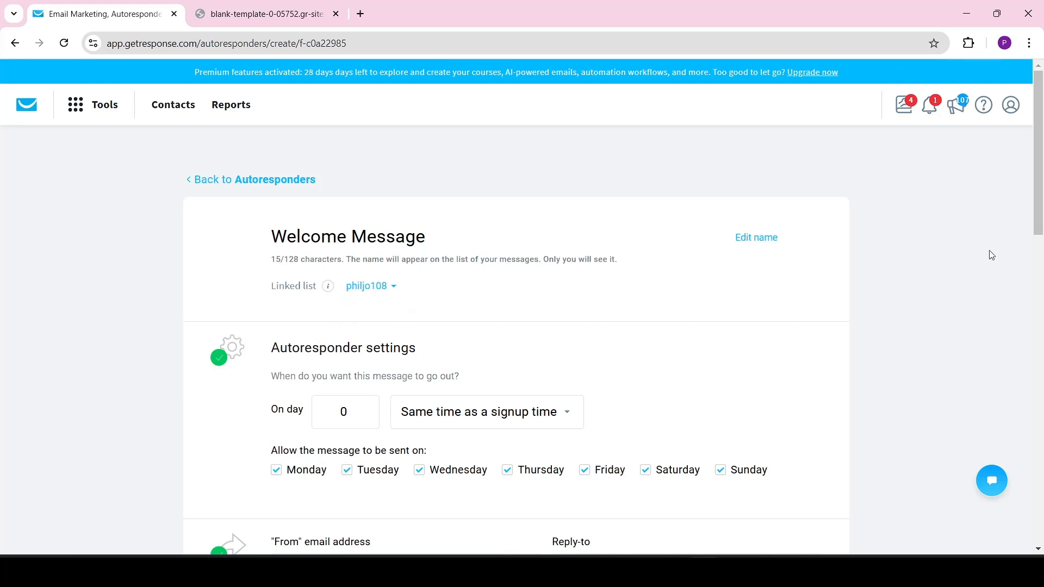
- Set sending to 'Same time as a signup time' after trying the delay option
scroll(1042, 234, down, 3)
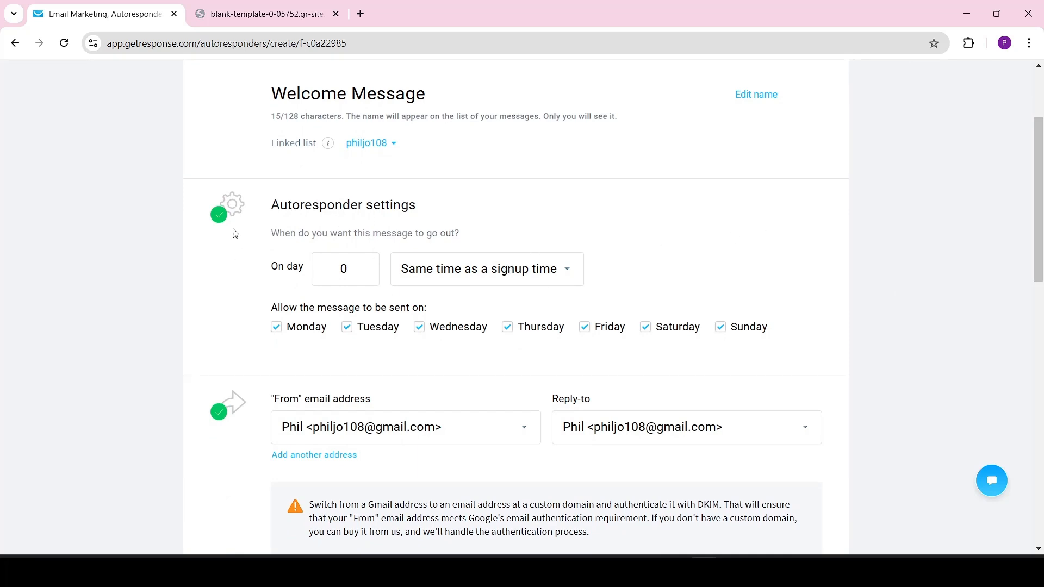
scroll(1016, 238, up, 1)
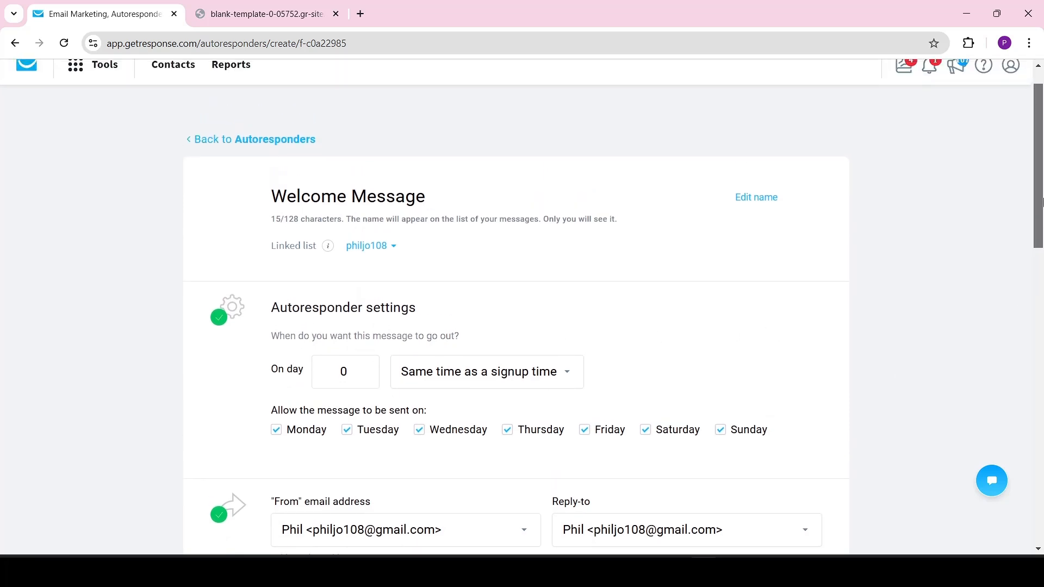
click(454, 322)
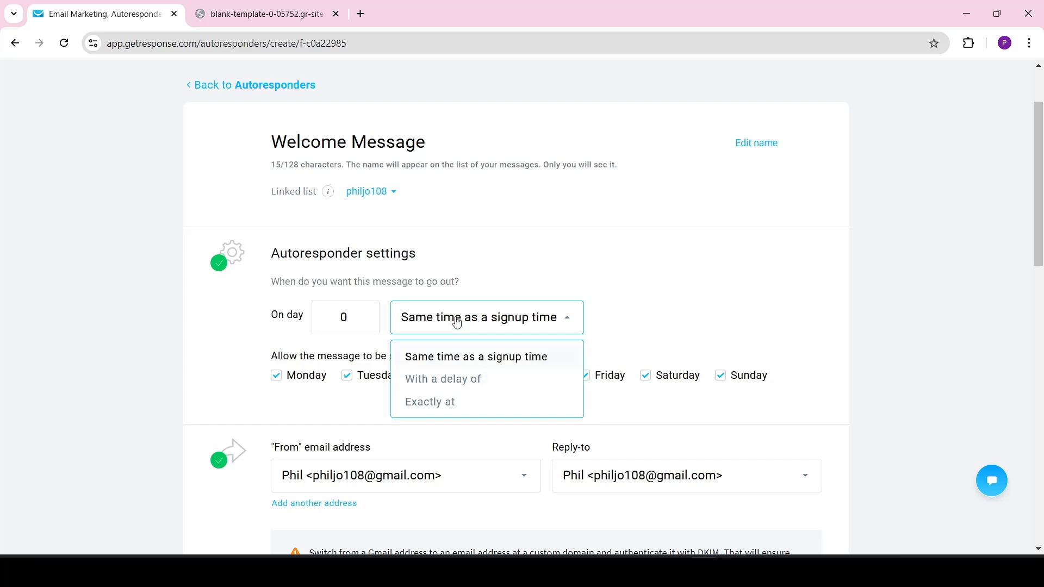
click(678, 269)
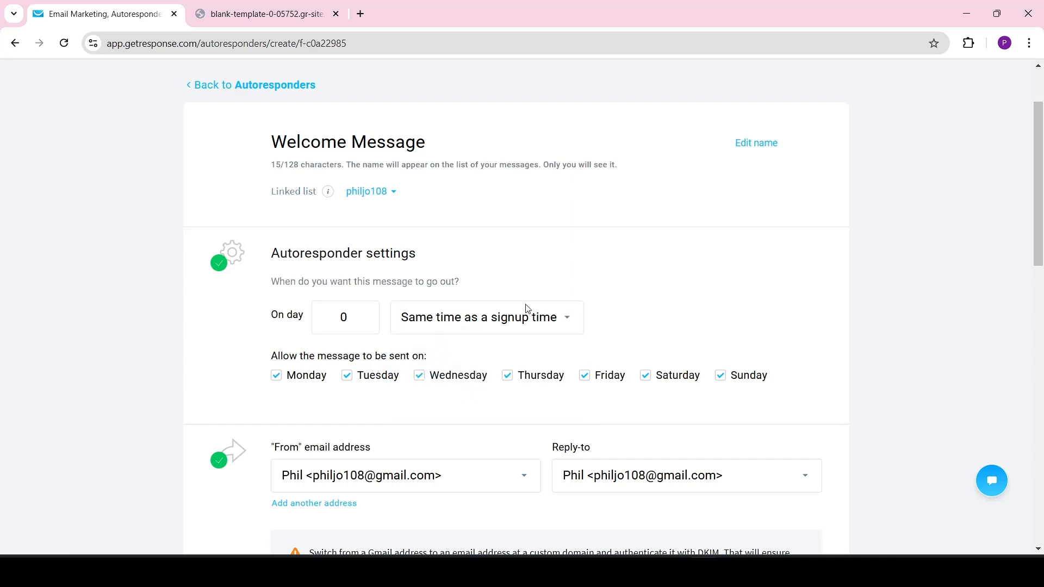
click(480, 315)
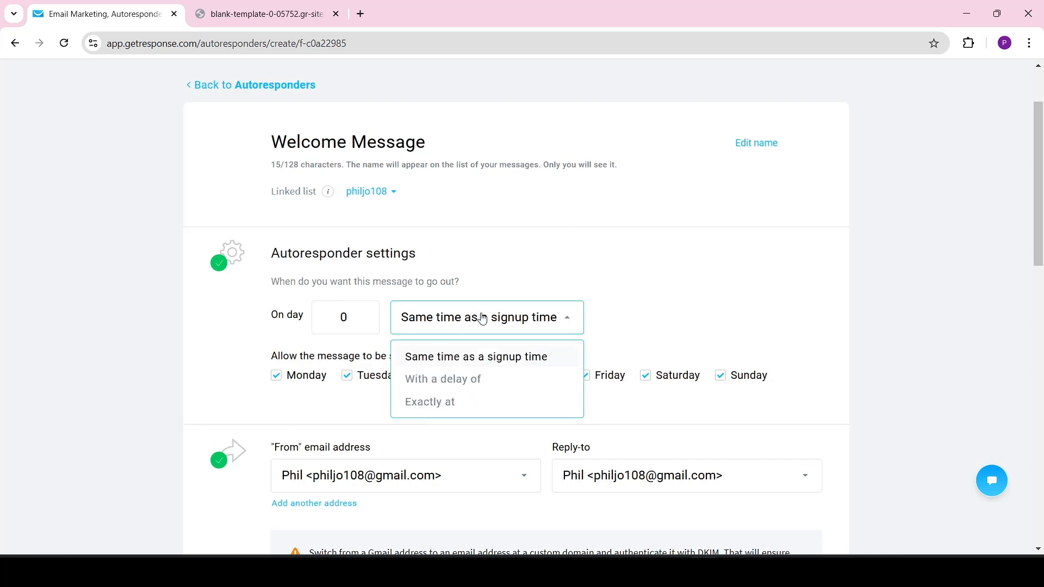
click(447, 387)
click(607, 325)
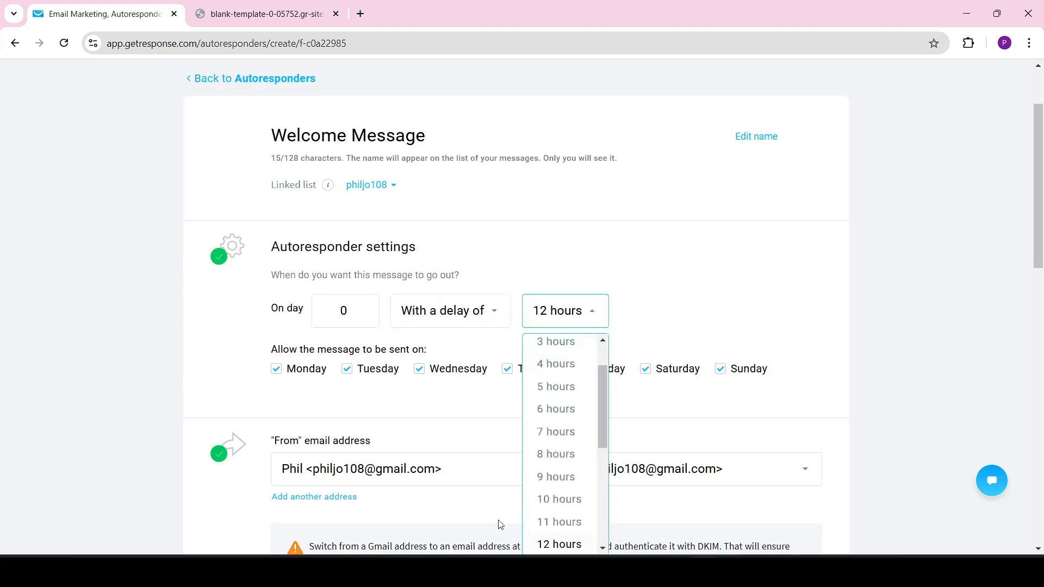
scroll(592, 426, up, 1)
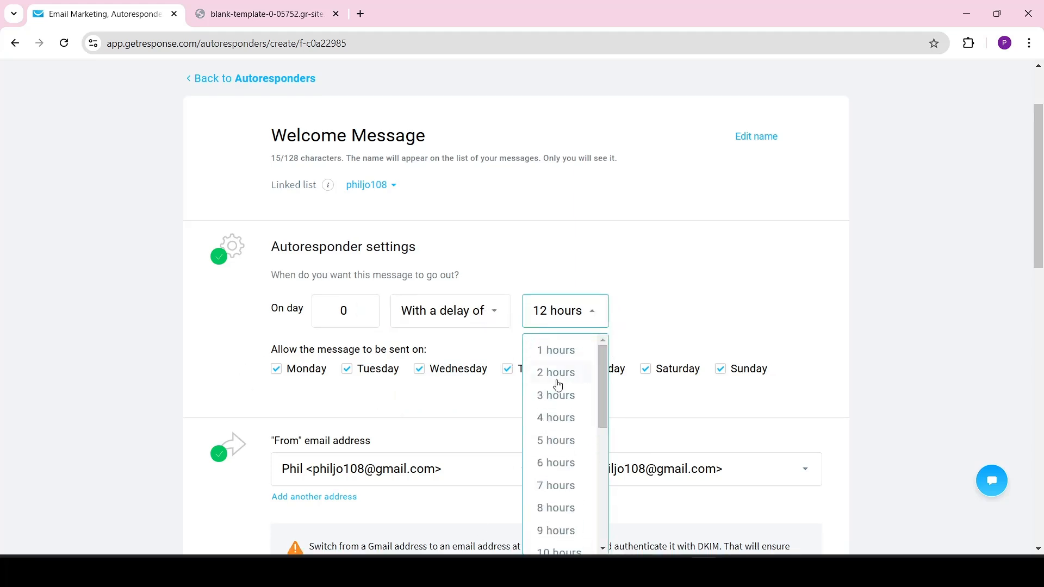
click(453, 323)
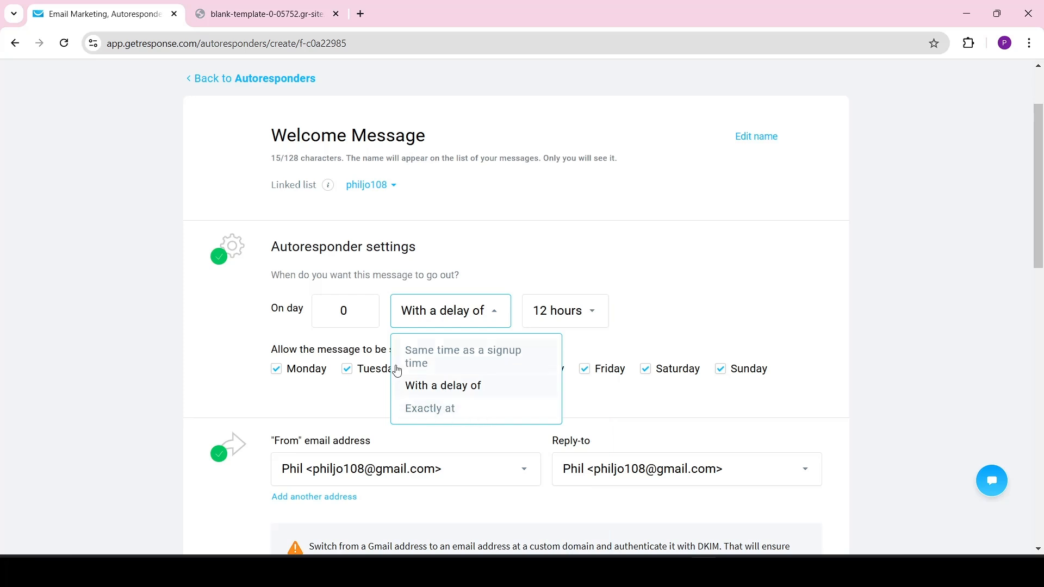
click(452, 361)
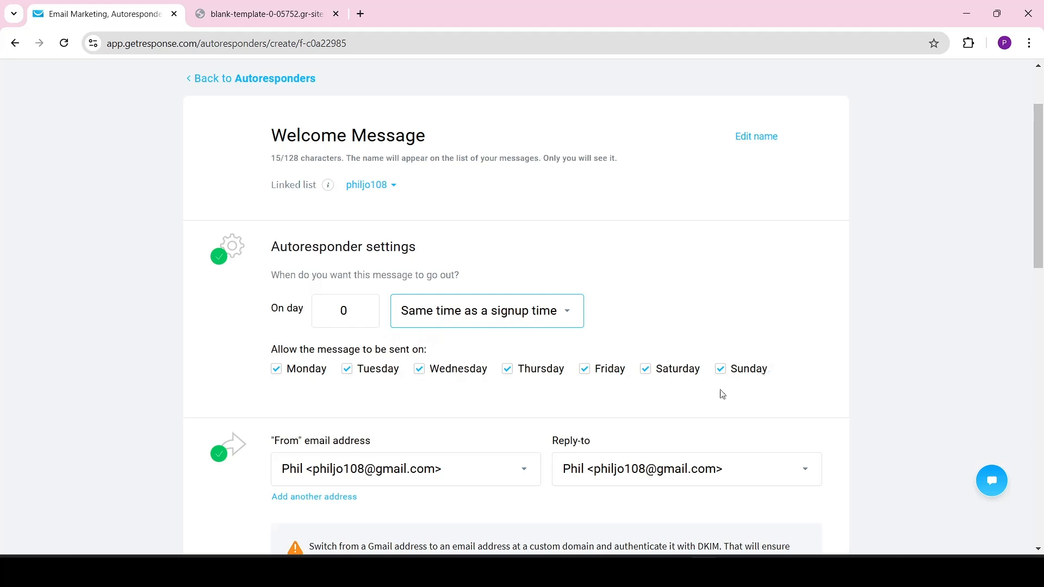
scroll(978, 253, up, 1)
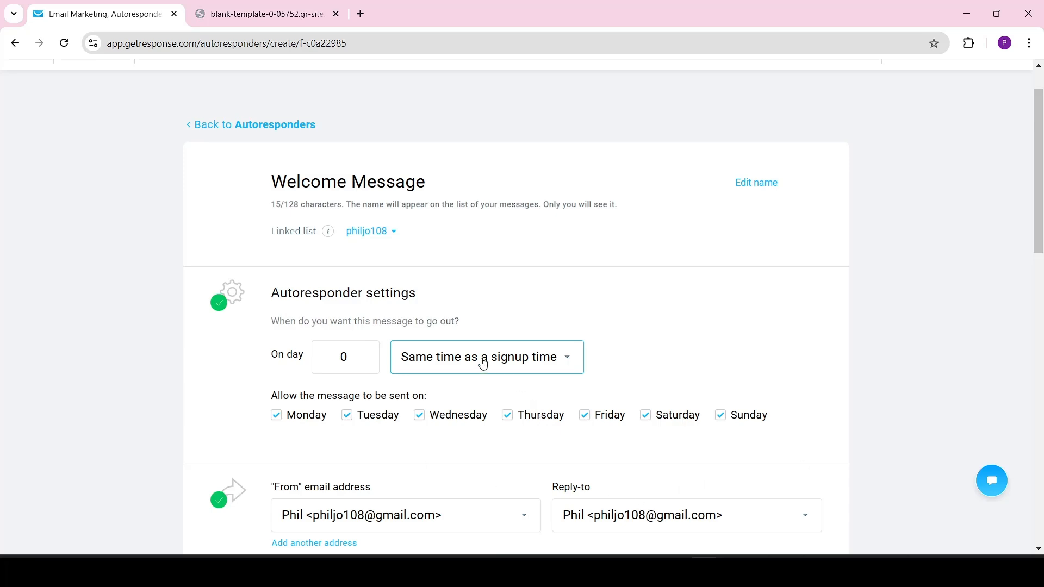
drag(1038, 181, 1042, 253)
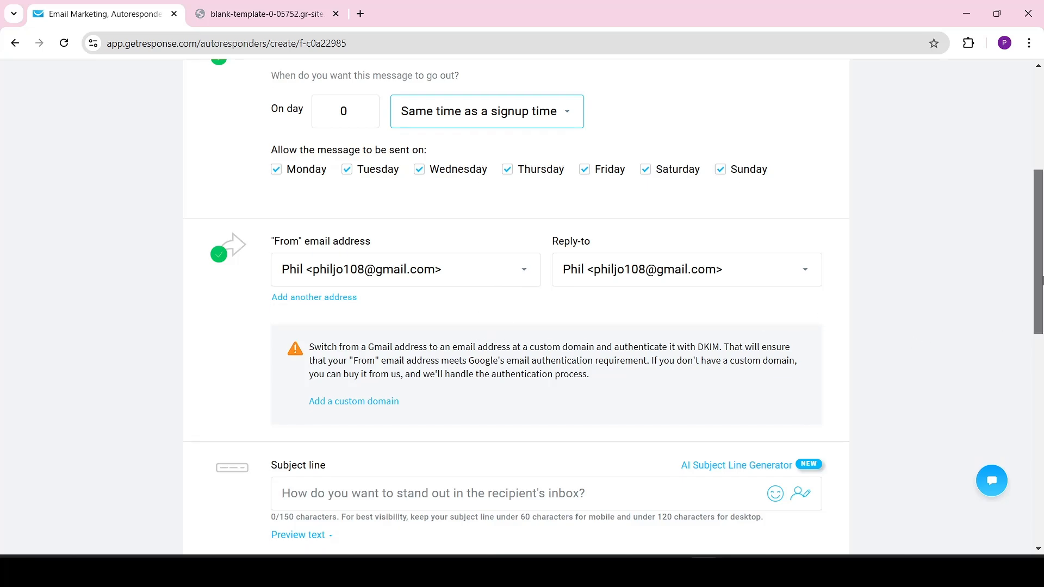
- Enter the subject 'Thank you for signing up, here's your freebie' followed by the heart-eyes emoji
scroll(364, 312, down, 4)
click(409, 280)
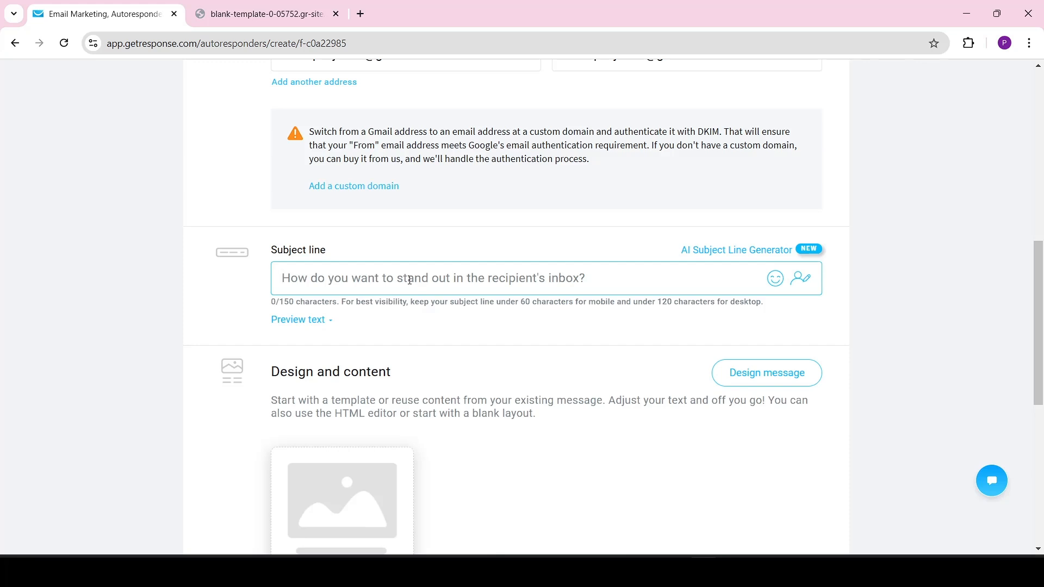
text(W)
key(BackSpace)
text(Thank you for signing up, )
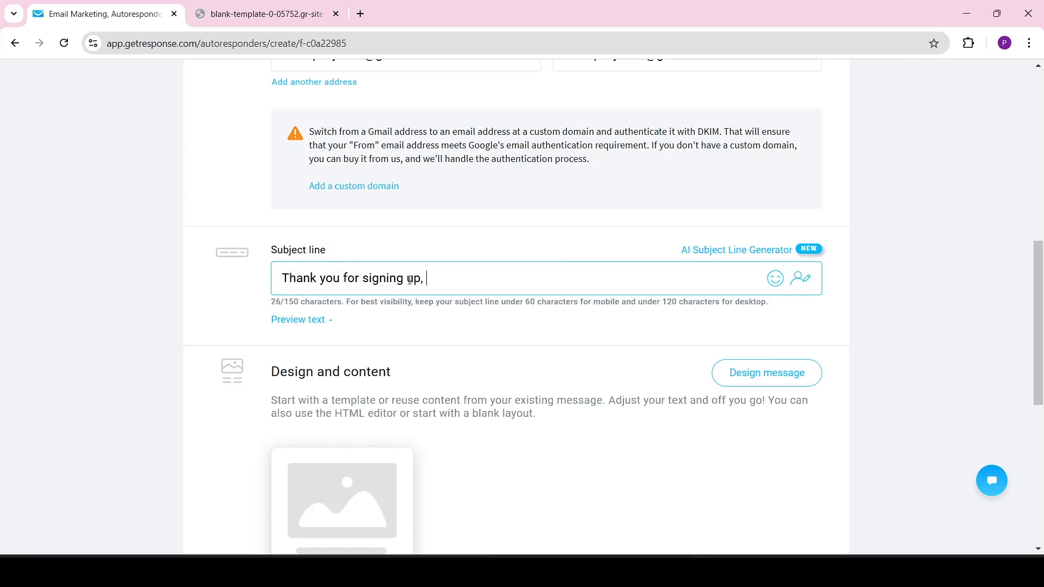
text(here's your free)
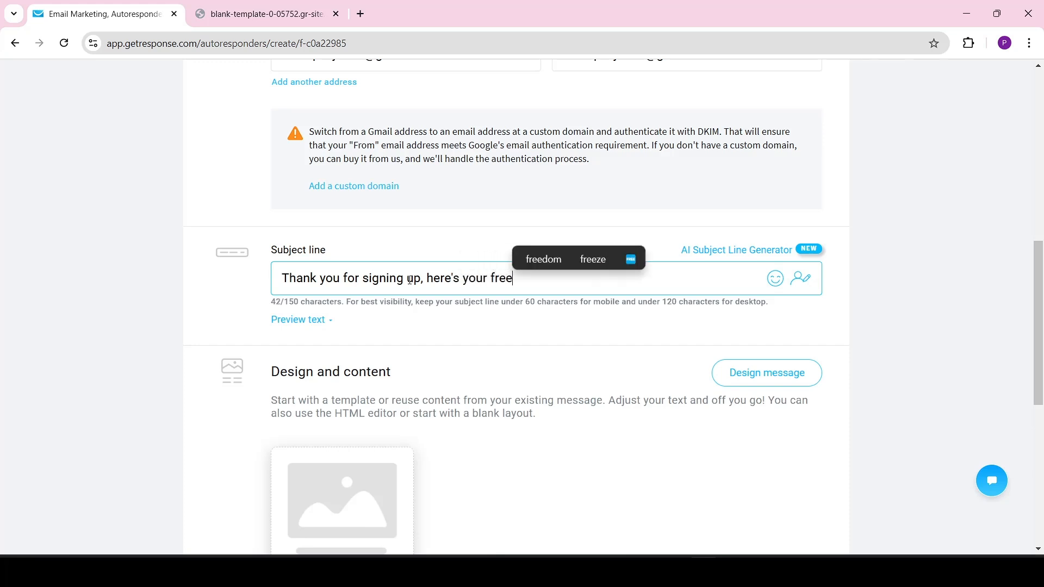
text(bie)
click(503, 327)
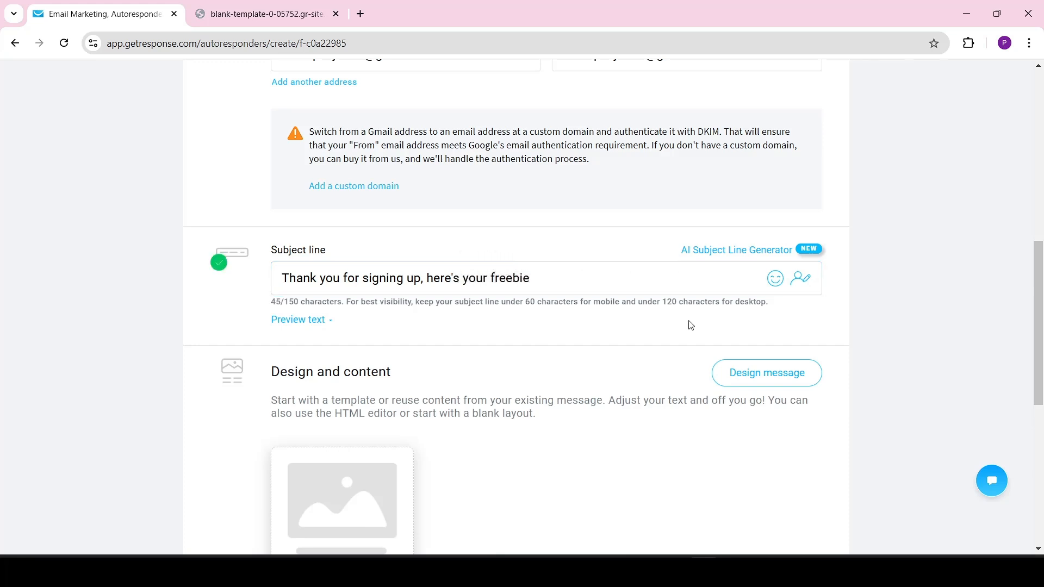
click(631, 283)
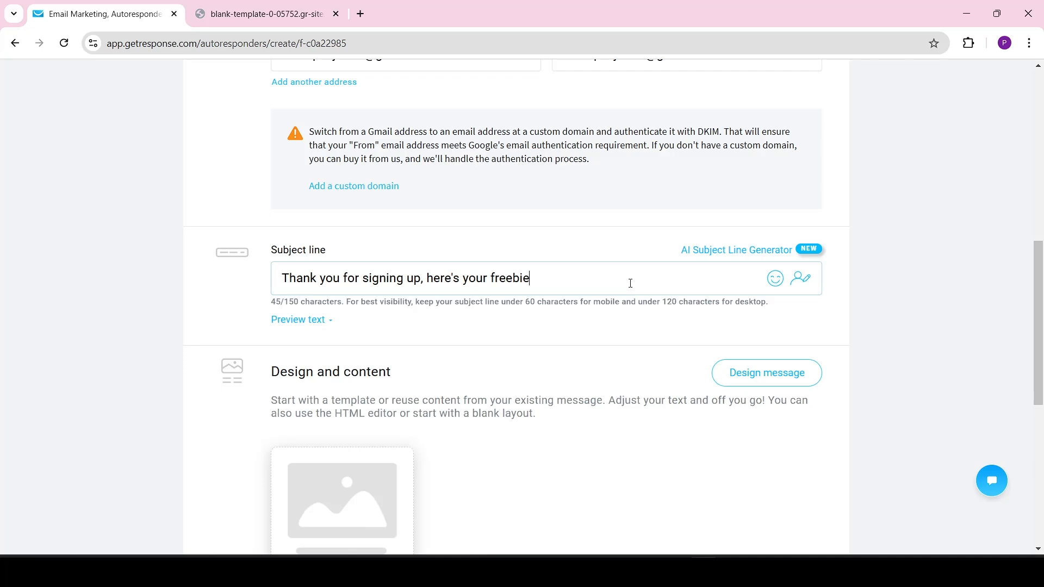
click(775, 278)
click(664, 383)
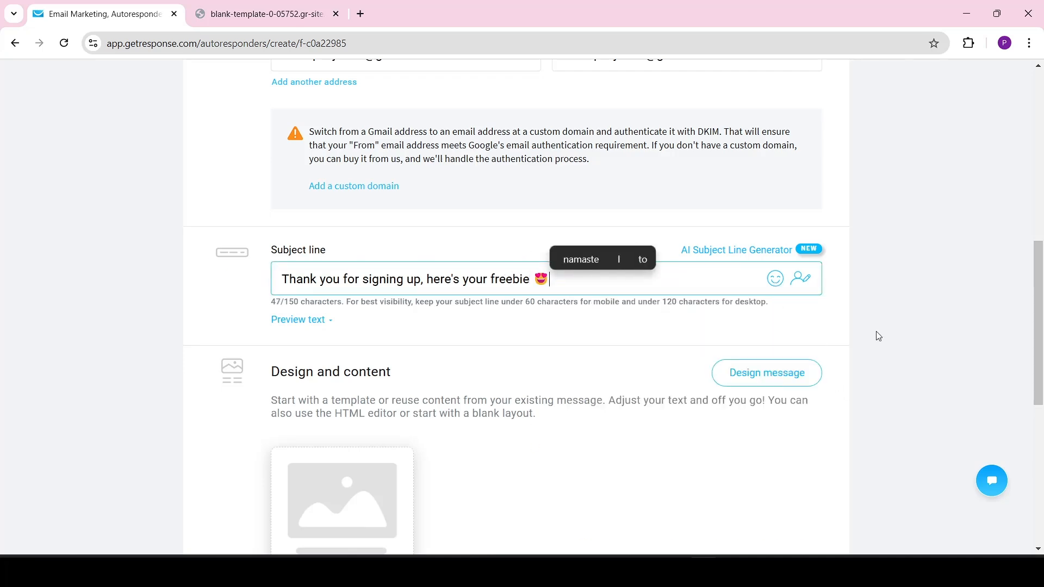
click(876, 334)
scroll(598, 313, down, 4)
scroll(598, 313, up, 2)
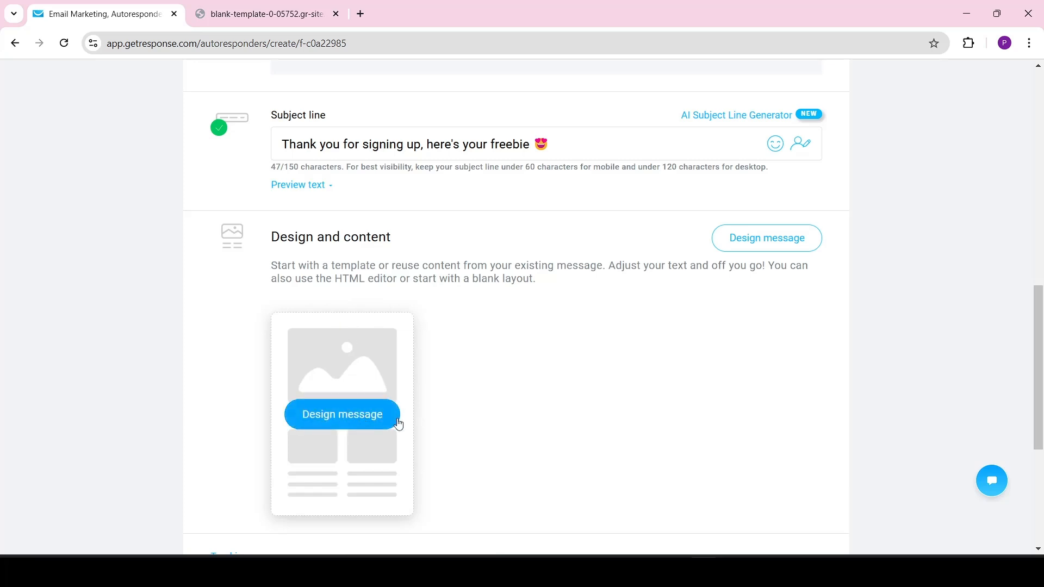
- Open the message designer and start from the Blank template under Blank templates
click(763, 247)
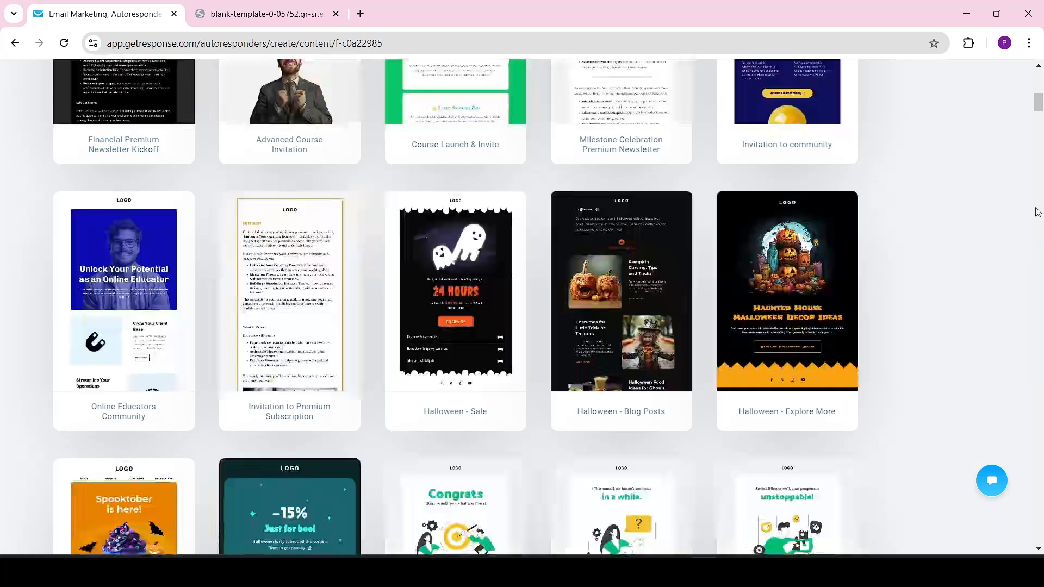
drag(1037, 106, 1043, 53)
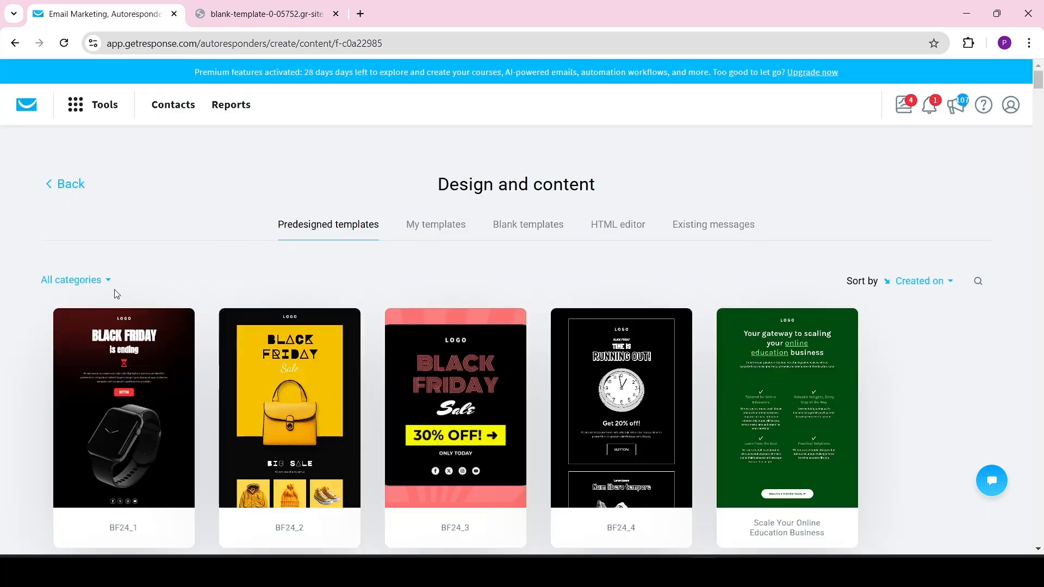
click(524, 233)
scroll(570, 315, down, 2)
mouse_move(619, 361)
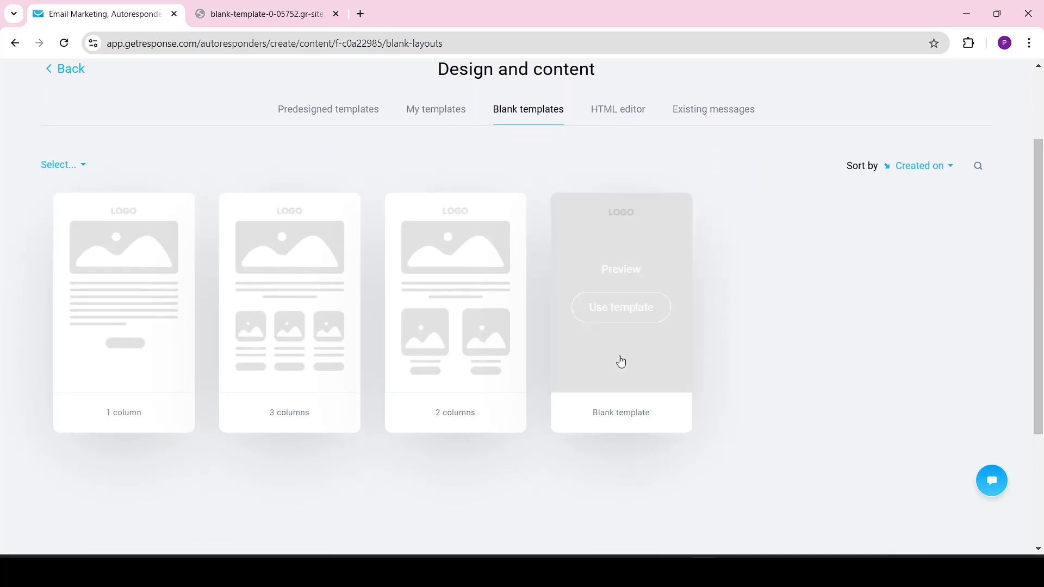
click(620, 308)
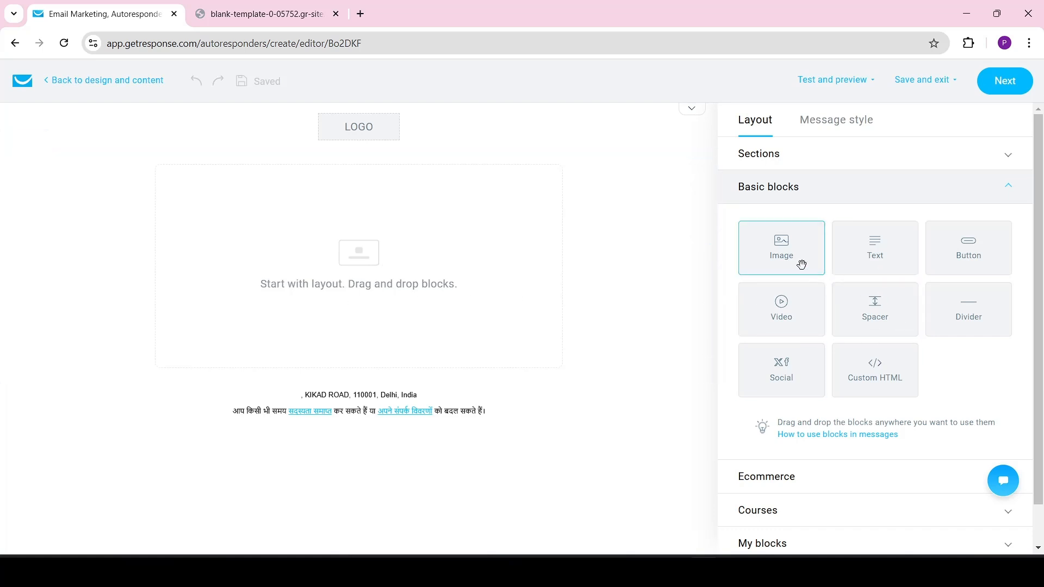
- Add a Text block to the empty email section and start editing it
drag(904, 256, 356, 289)
click(207, 228)
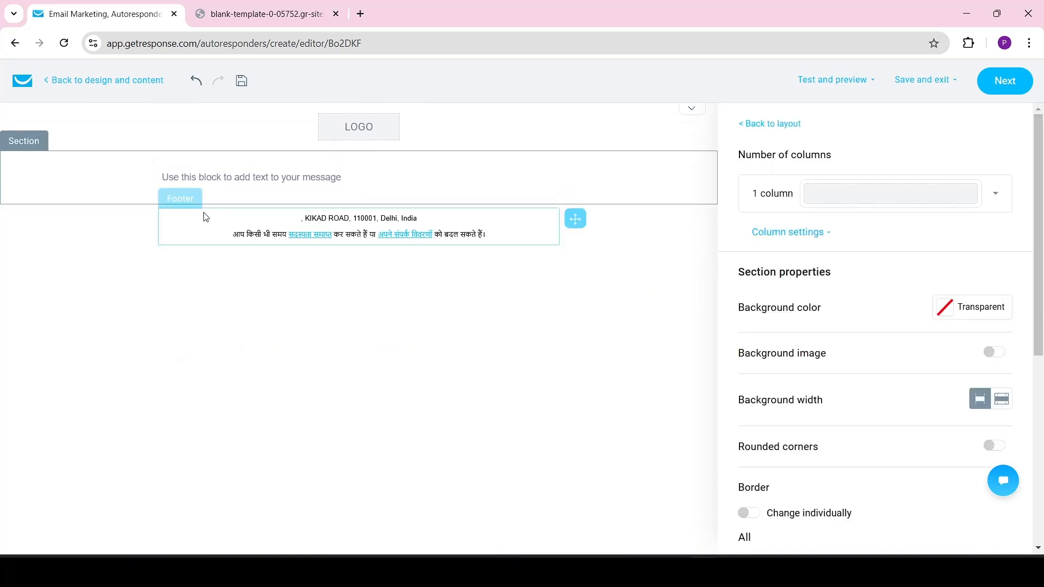
click(204, 215)
click(220, 181)
click(232, 176)
click(232, 178)
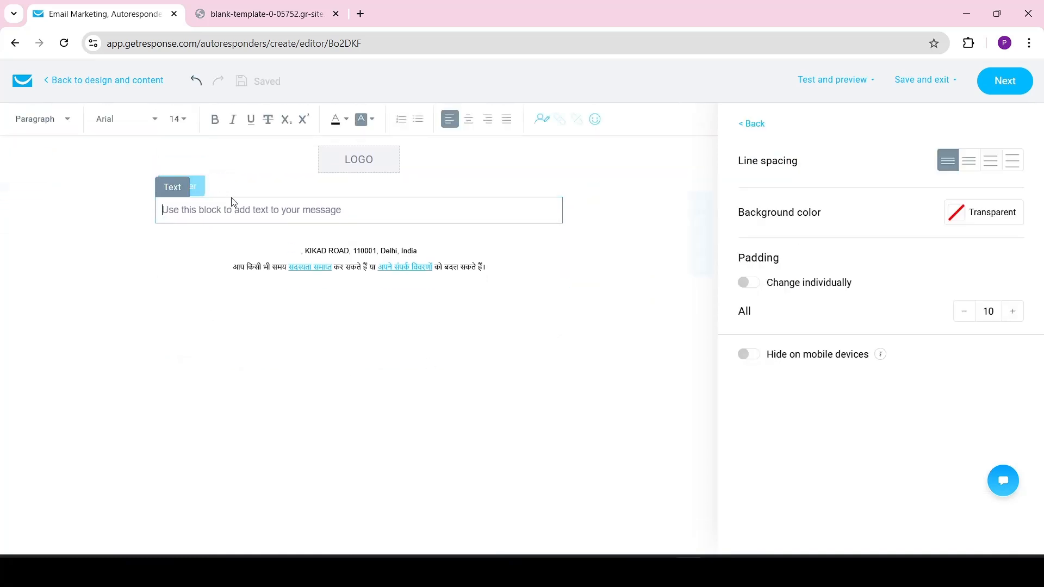
- Paste the welcome text, break it before 'Expect a mix of' and delete the bracketed placeholder
text(Thank you for joining us! 🎉 We're thrilled to have you on board and can't wait to share valuable insights, tips, and updates with you. Whether you're here to stay ahead of the latest trends, boost your skills, or just stay informed, you're in the right place. Expect a mix of [mention some highlights like exclusive content, practical advice, or resources specific to your topics] in every email. As a part of our community, you're getting access to knowledge and tools designed to help you succeed.)
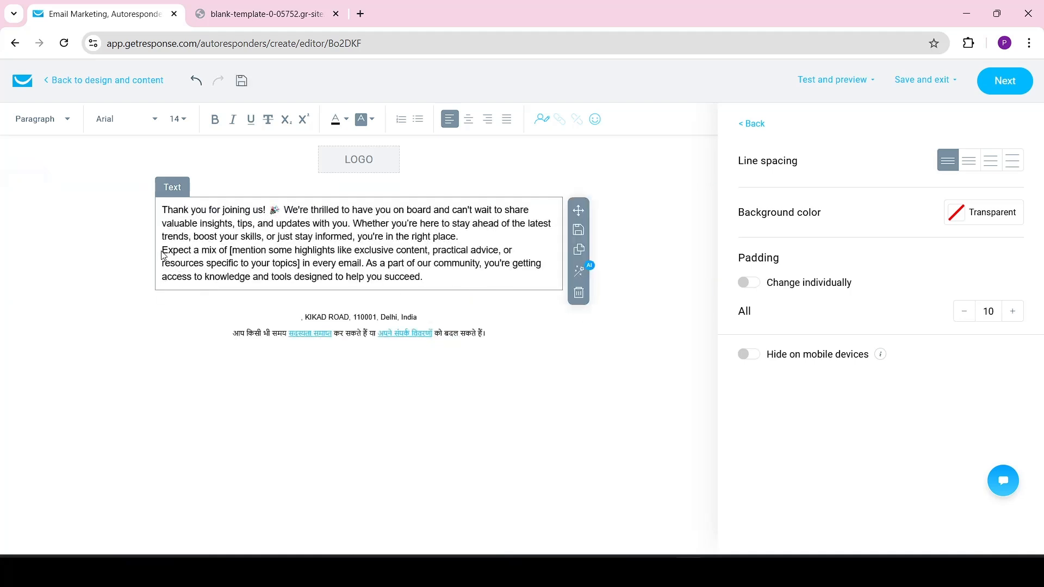
key(Return)
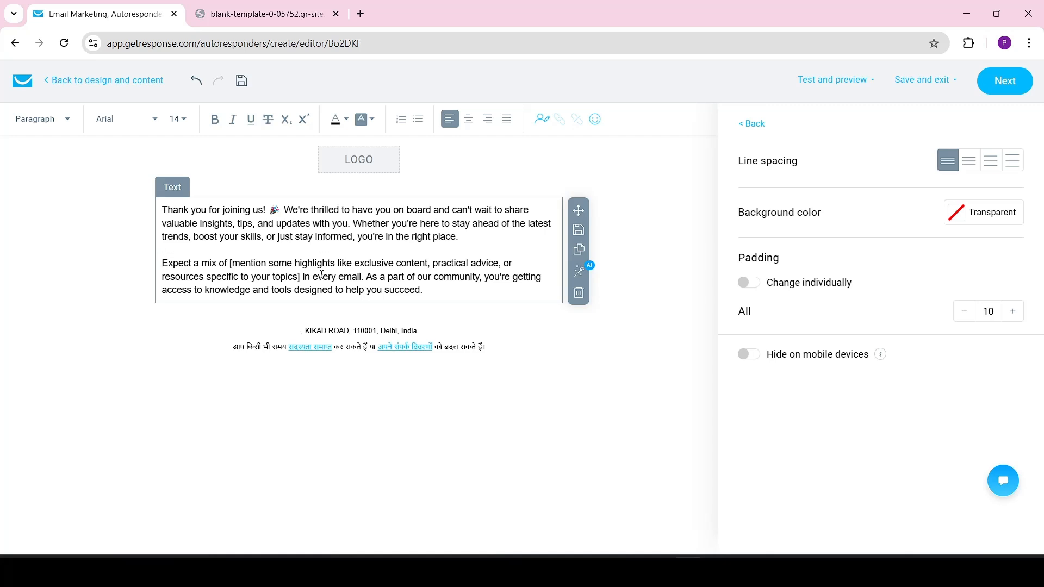
drag(303, 277, 229, 265)
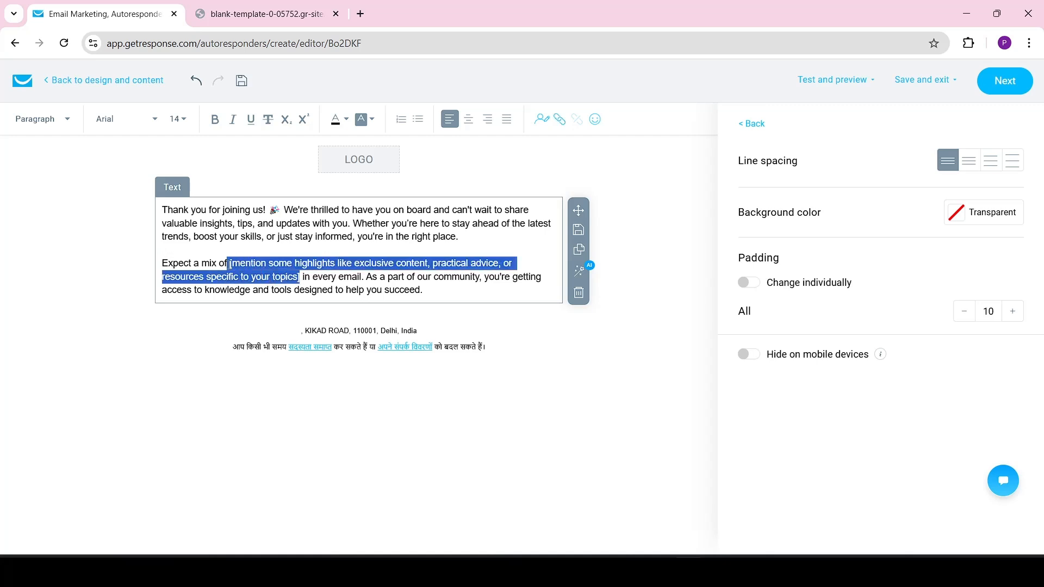
key(BackSpace)
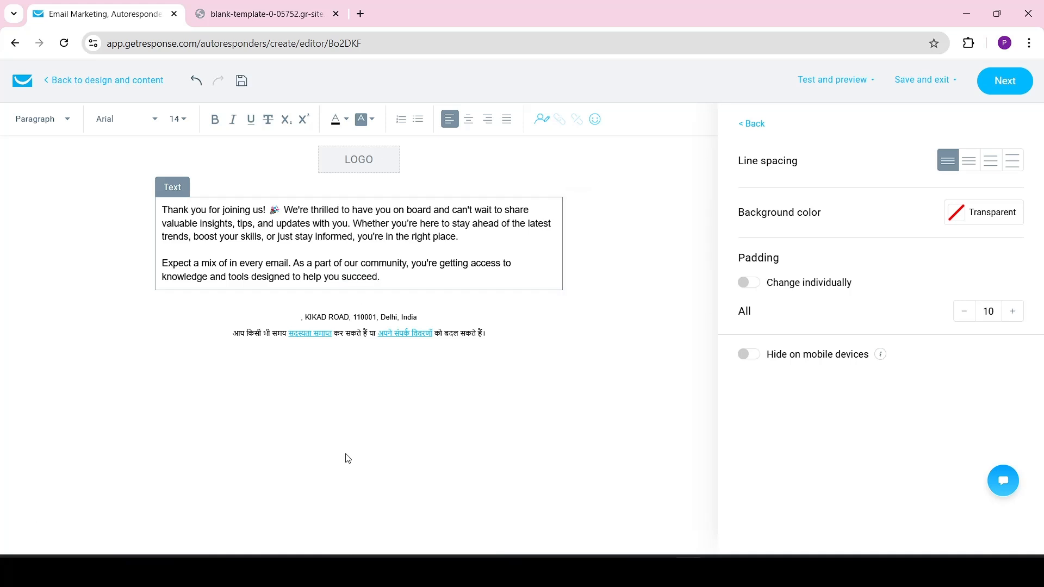
click(594, 444)
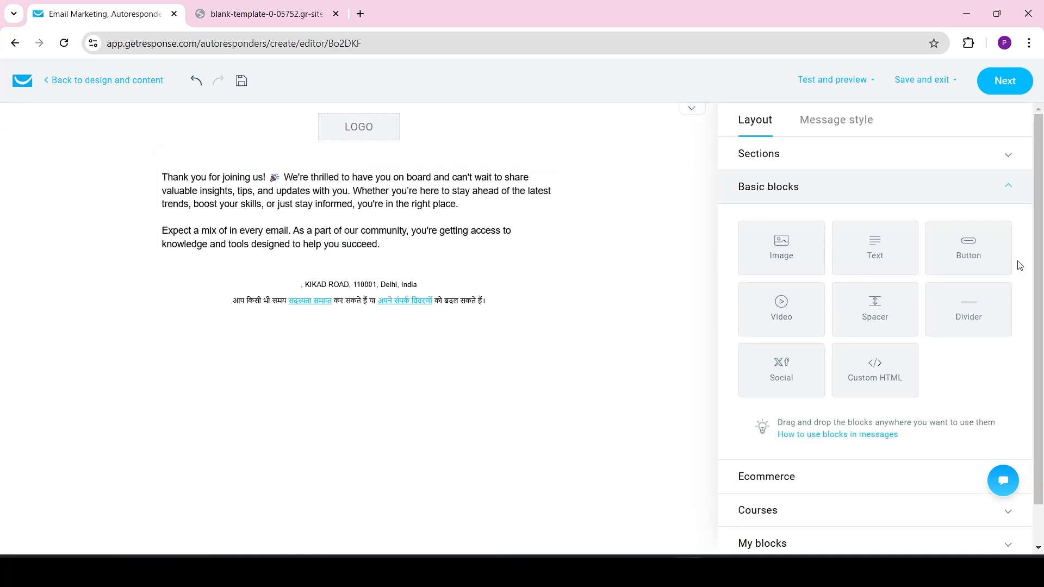
- Add a button block below the welcome text, with its link type set to Dynamic content
drag(985, 265, 390, 281)
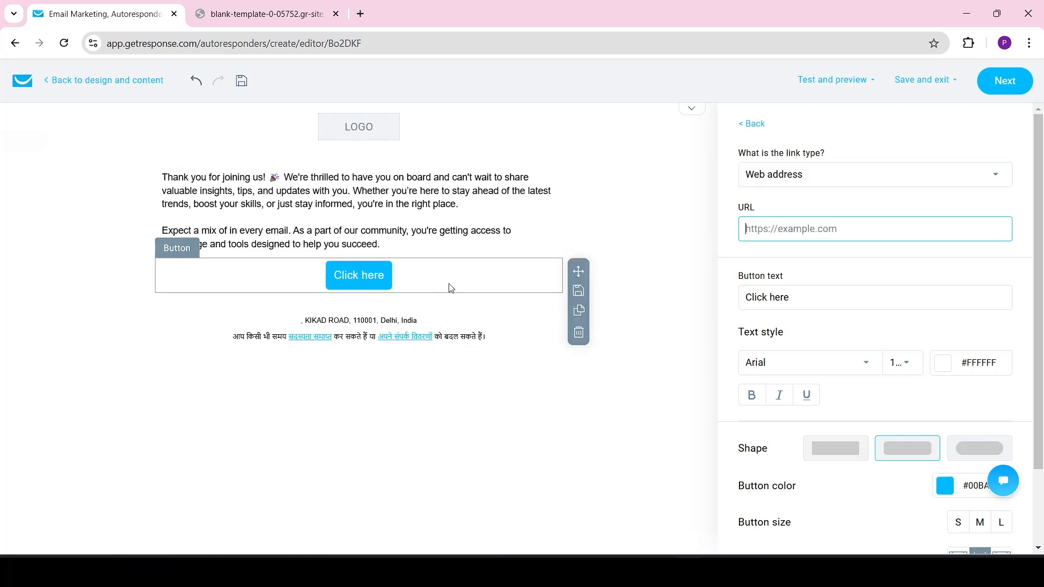
click(809, 181)
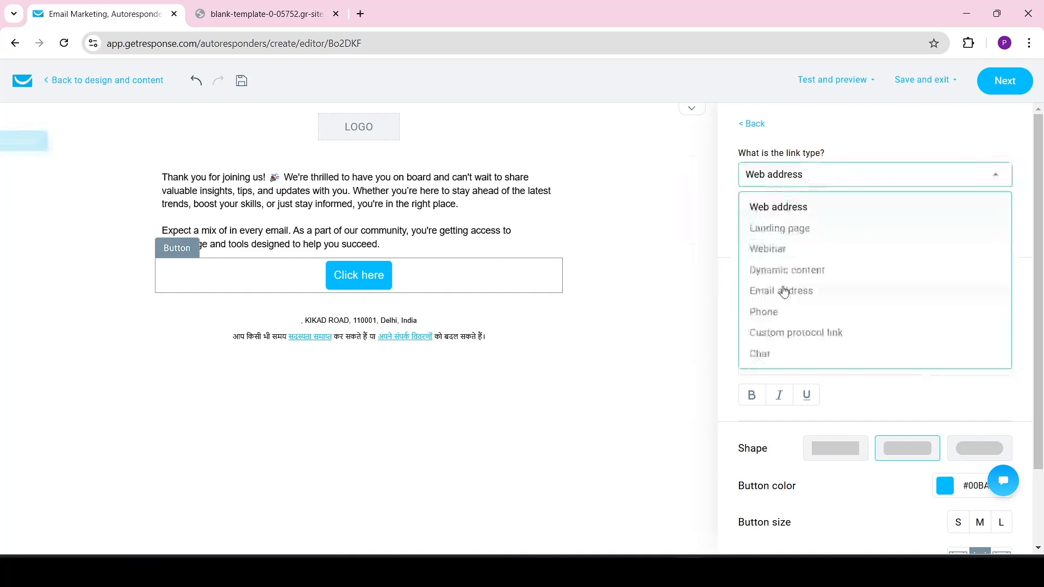
click(810, 270)
click(822, 228)
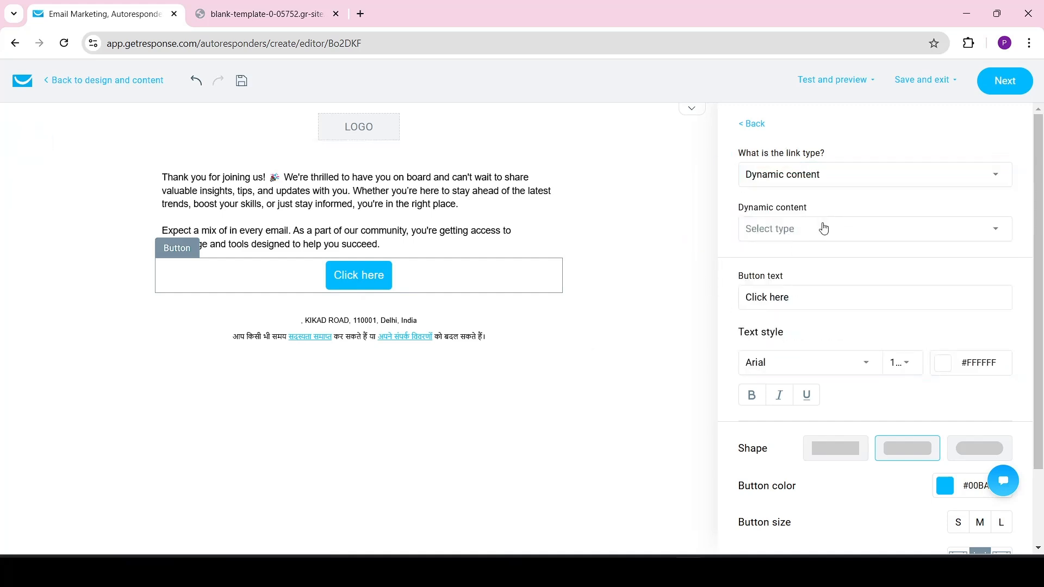
click(876, 177)
click(846, 209)
click(849, 182)
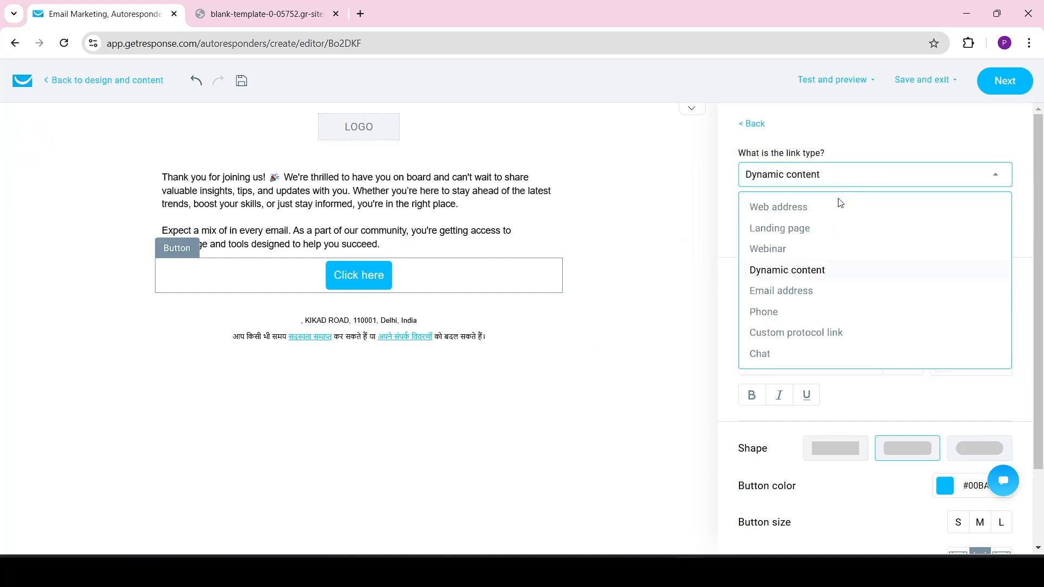
click(943, 148)
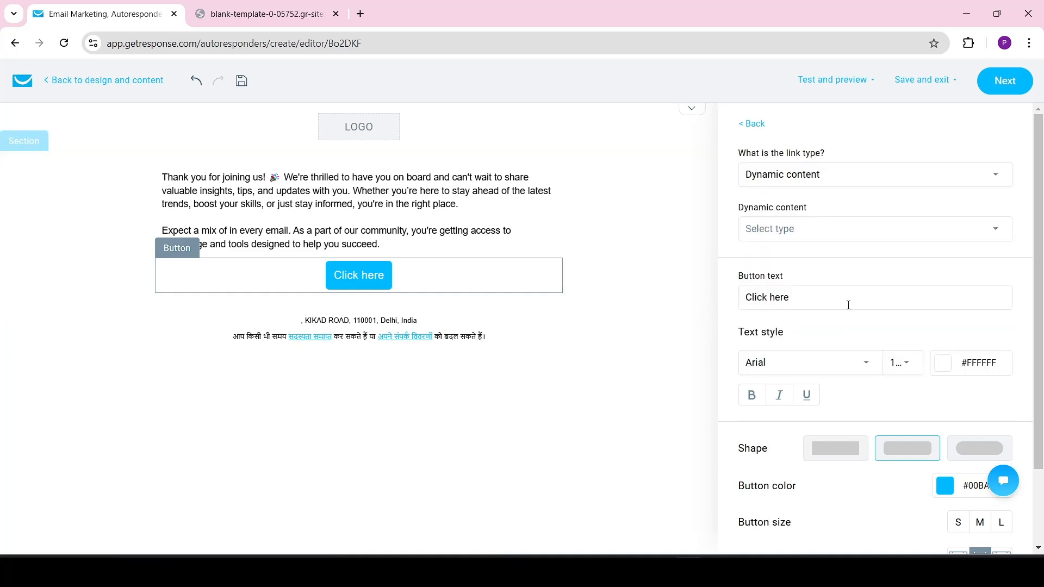
- Replace the button label with 'Download your freebie'
triple_click(783, 299)
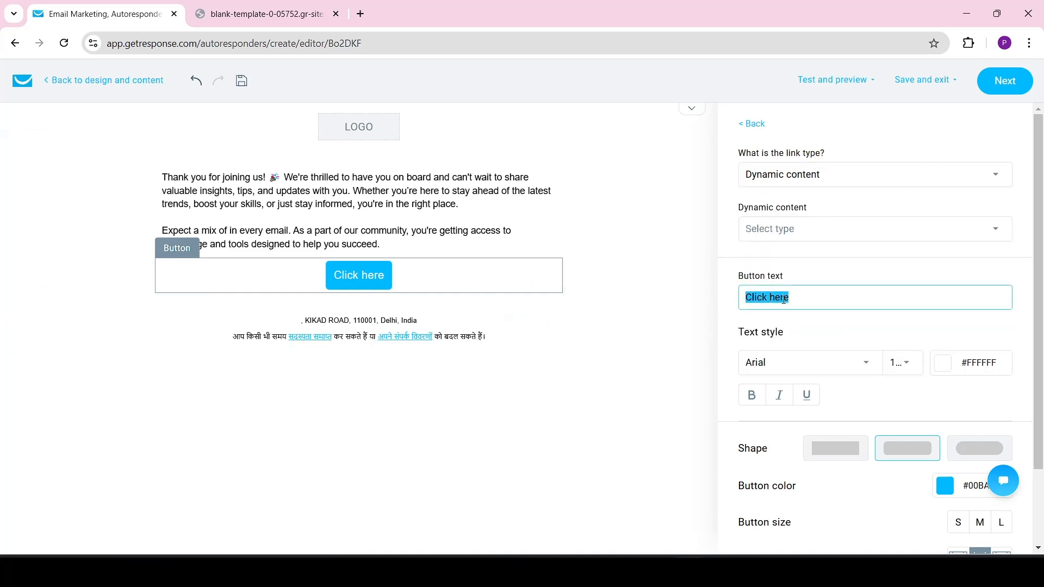
text(Dow)
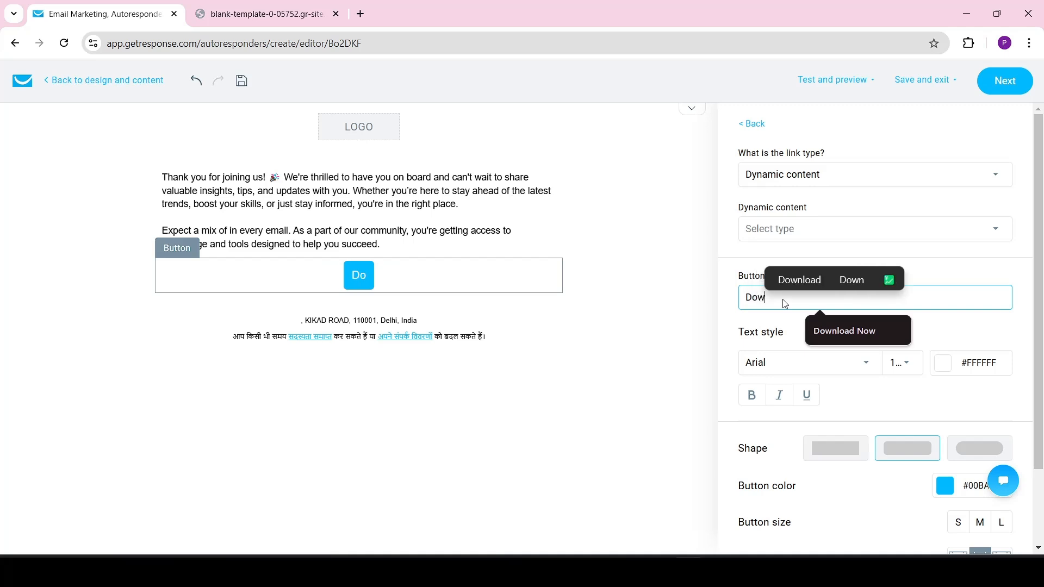
text(nload y)
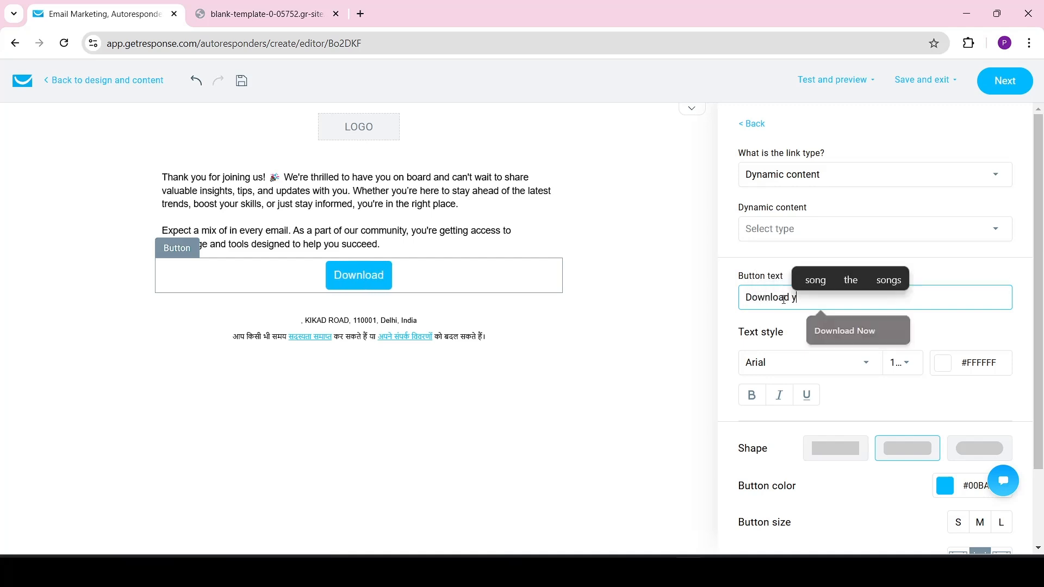
text(our freebie)
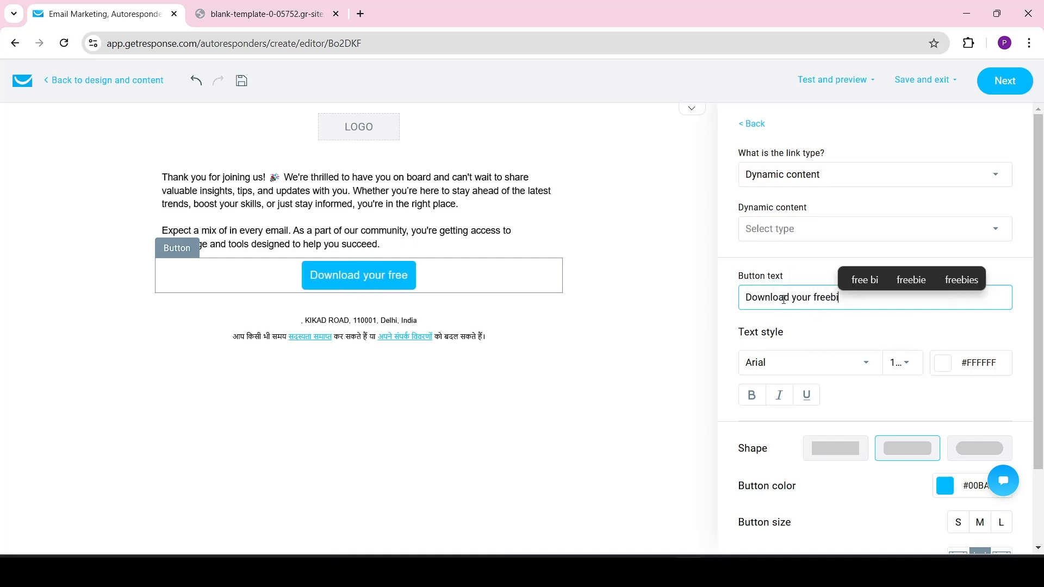
click(810, 331)
- Set the button colour to black in the button's advanced settings
scroll(897, 354, down, 2)
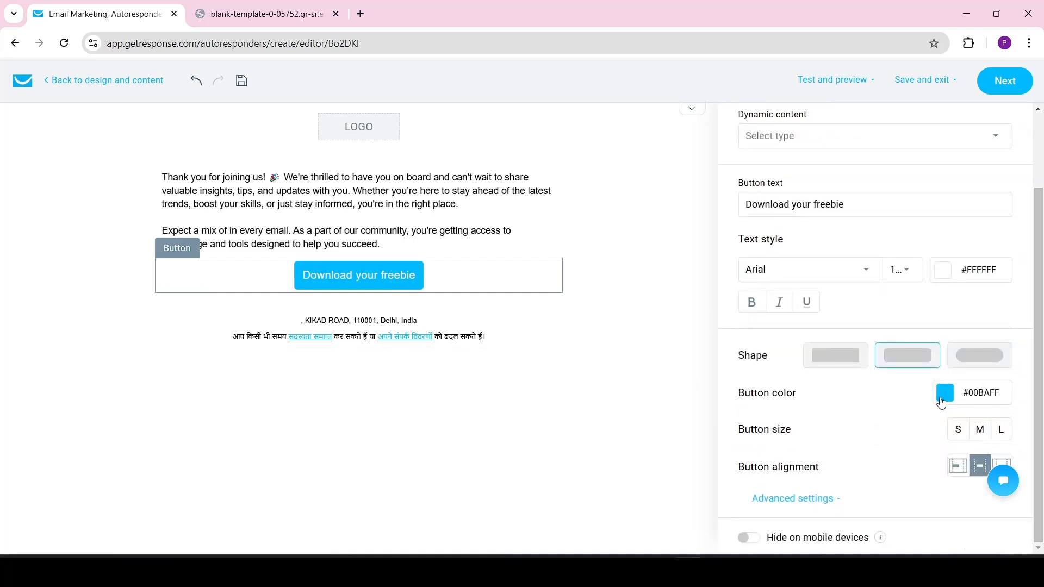
click(815, 502)
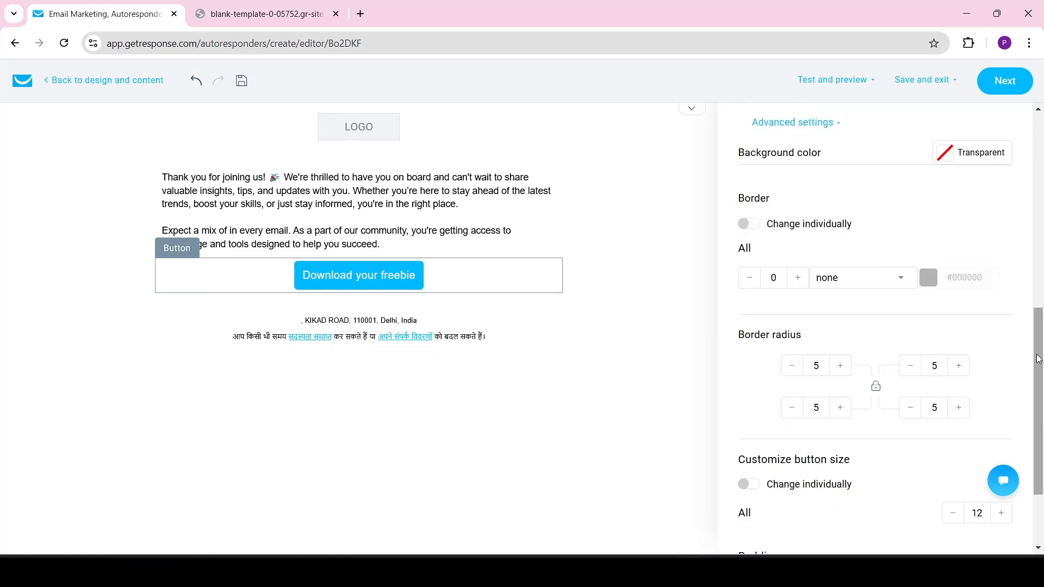
drag(1039, 357, 1042, 306)
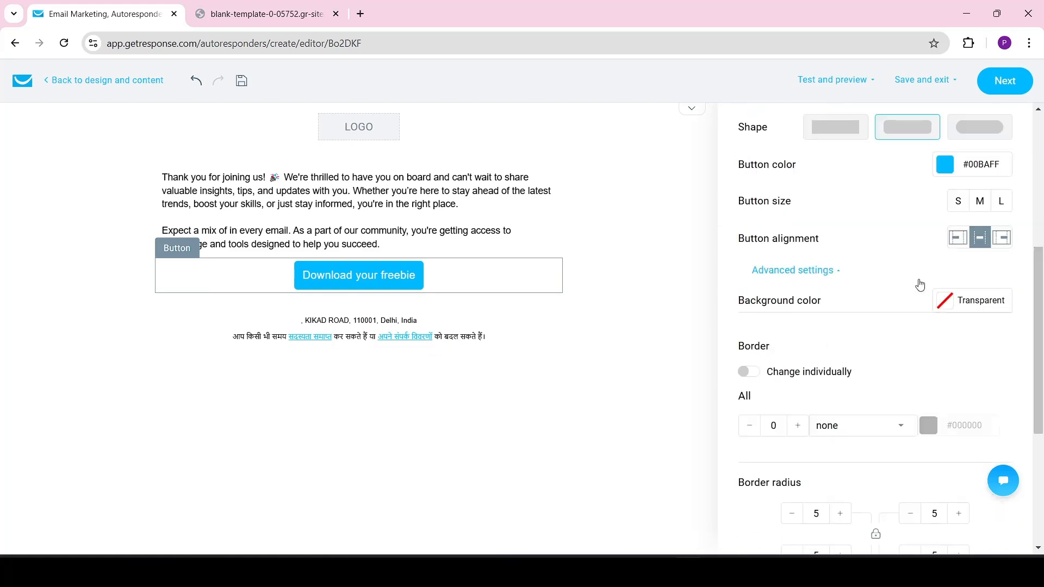
click(945, 164)
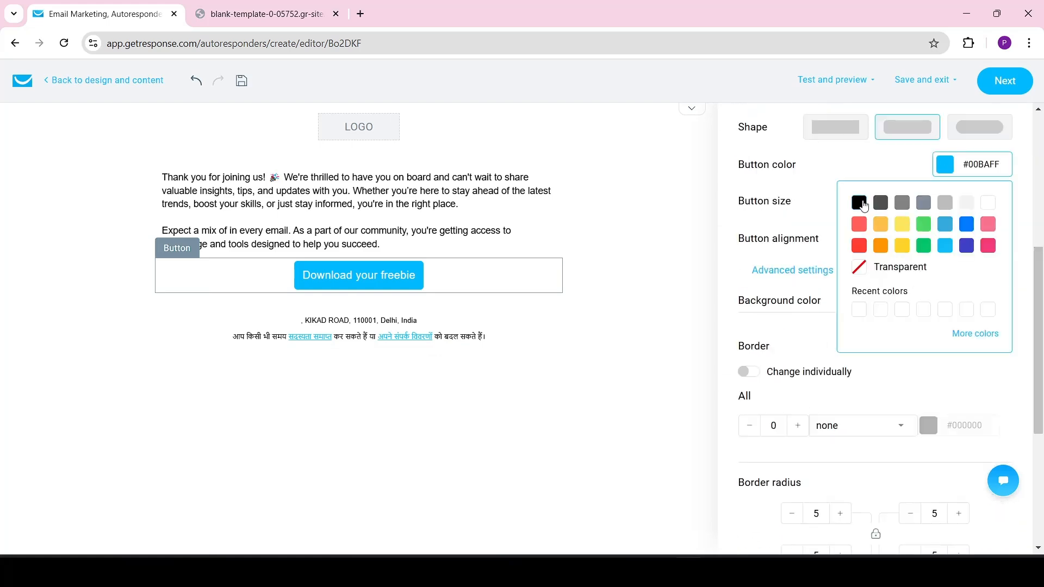
click(857, 200)
- Set the button size to L, then save and exit the email editor
drag(1042, 334, 1043, 324)
scroll(849, 317, up, 2)
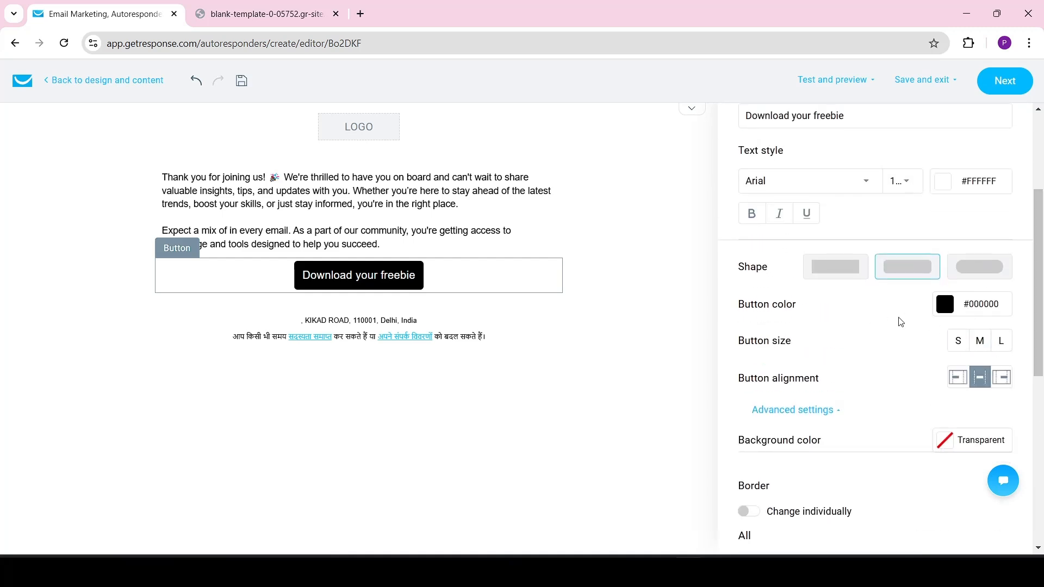
click(1003, 346)
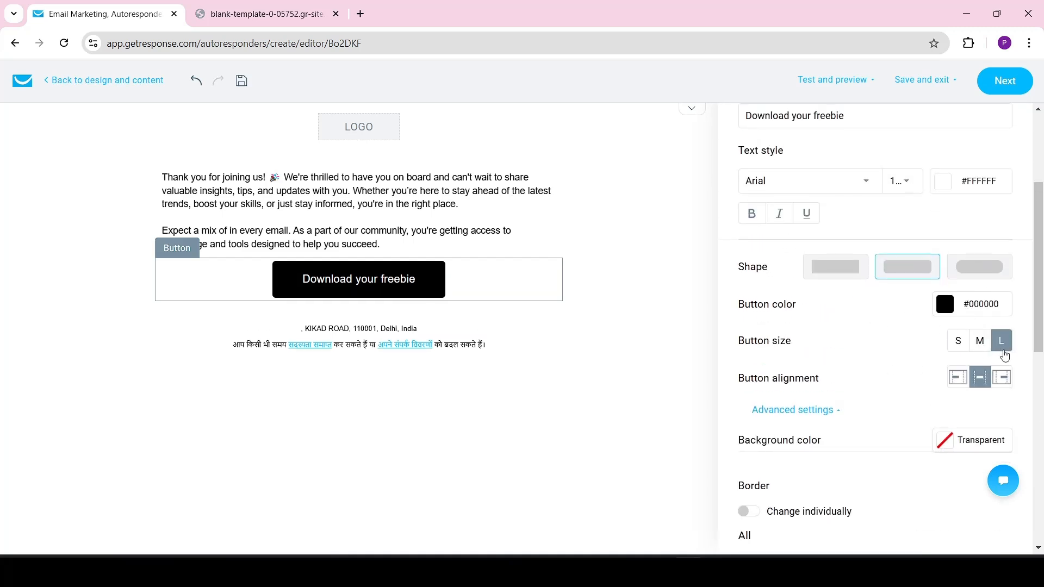
mouse_move(1041, 273)
mouse_down()
mouse_move(1041, 206)
mouse_move(1043, 267)
mouse_up()
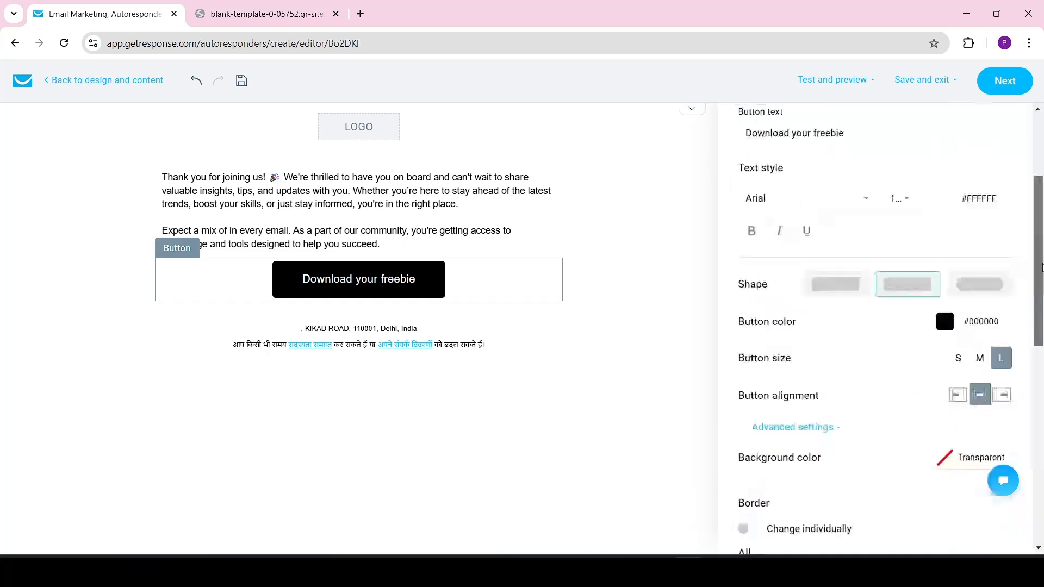
scroll(941, 243, up, 3)
click(840, 83)
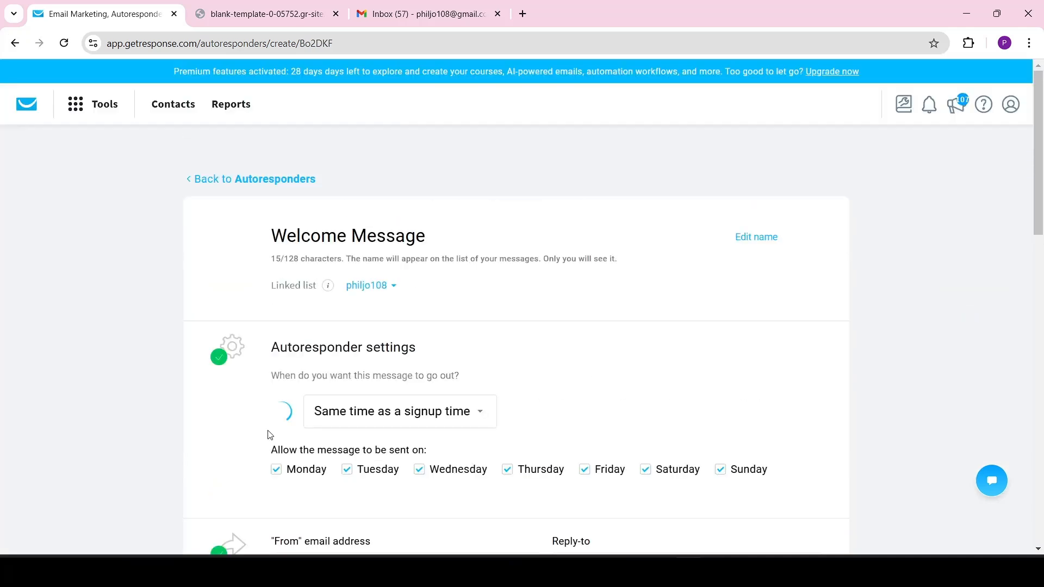
- Review the Welcome Message settings and toggle Clicks tracking off and back on, leaving it enabled
drag(1040, 211, 1041, 449)
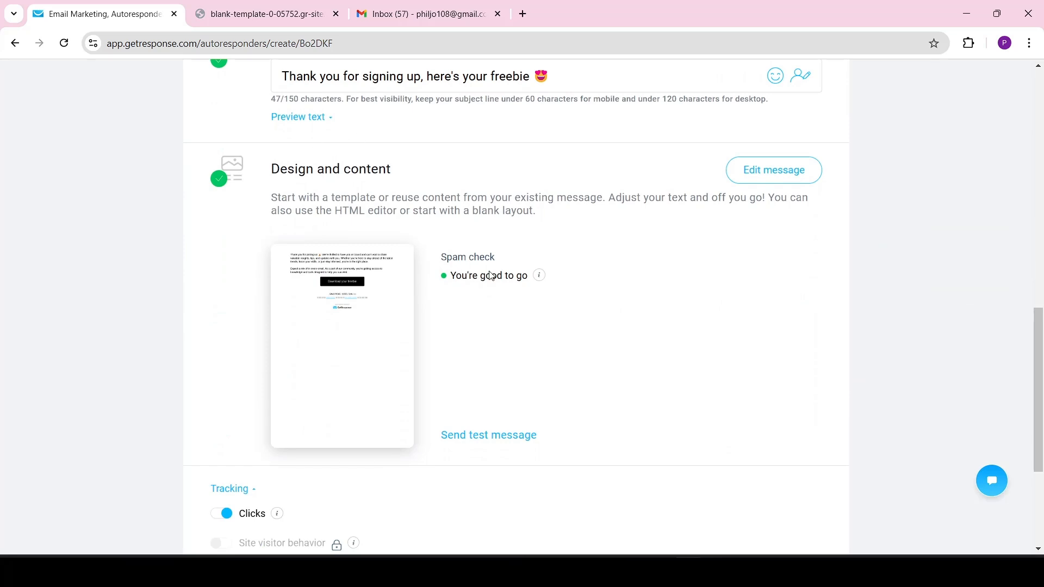
scroll(559, 347, down, 5)
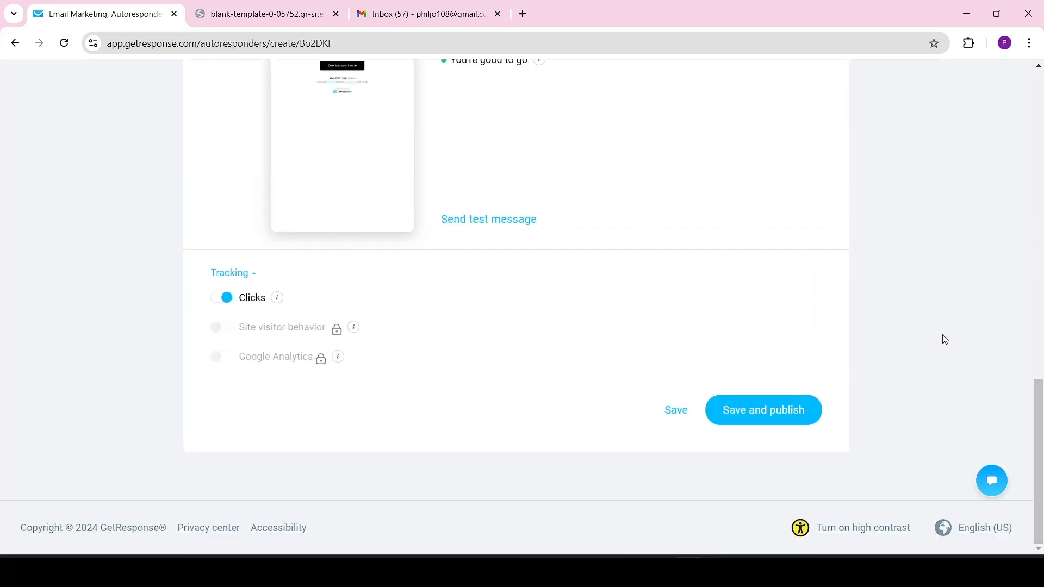
scroll(945, 340, up, 1)
scroll(560, 375, down, 1)
click(226, 297)
click(223, 300)
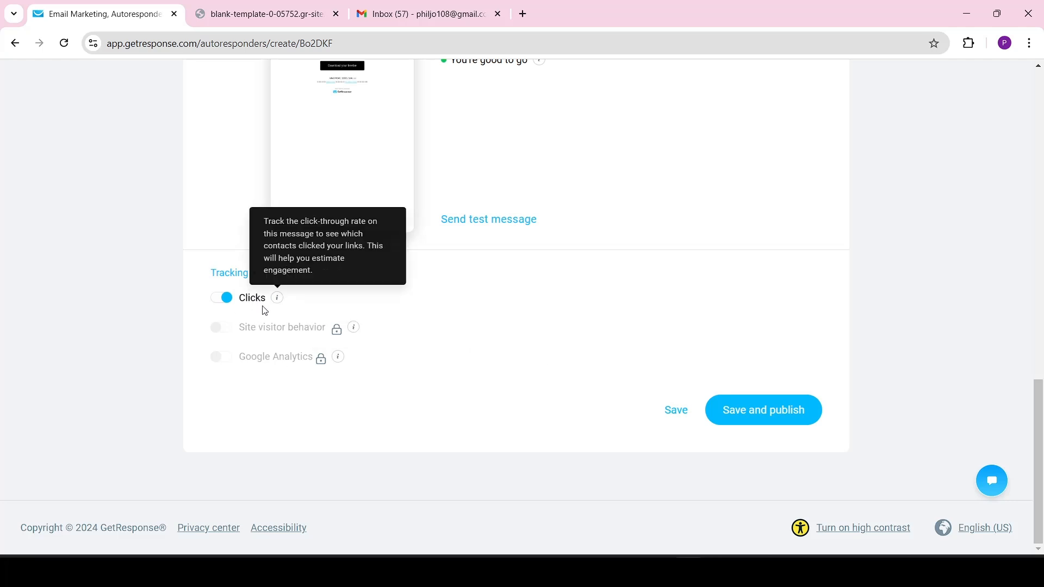
scroll(319, 407, up, 1)
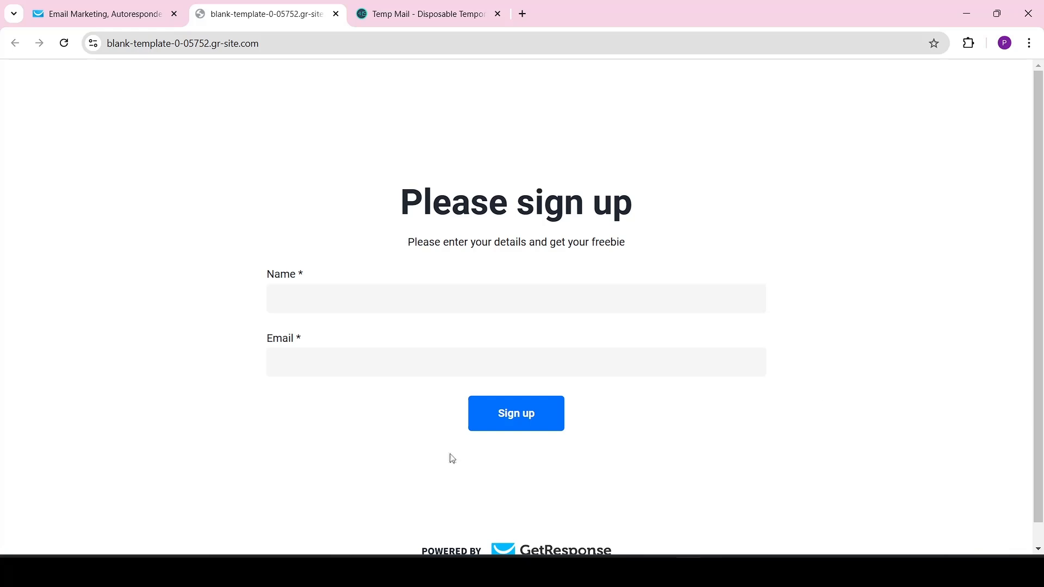
- Enter a test subscriber's first name in the signup page's Name field
click(336, 292)
text(phil)
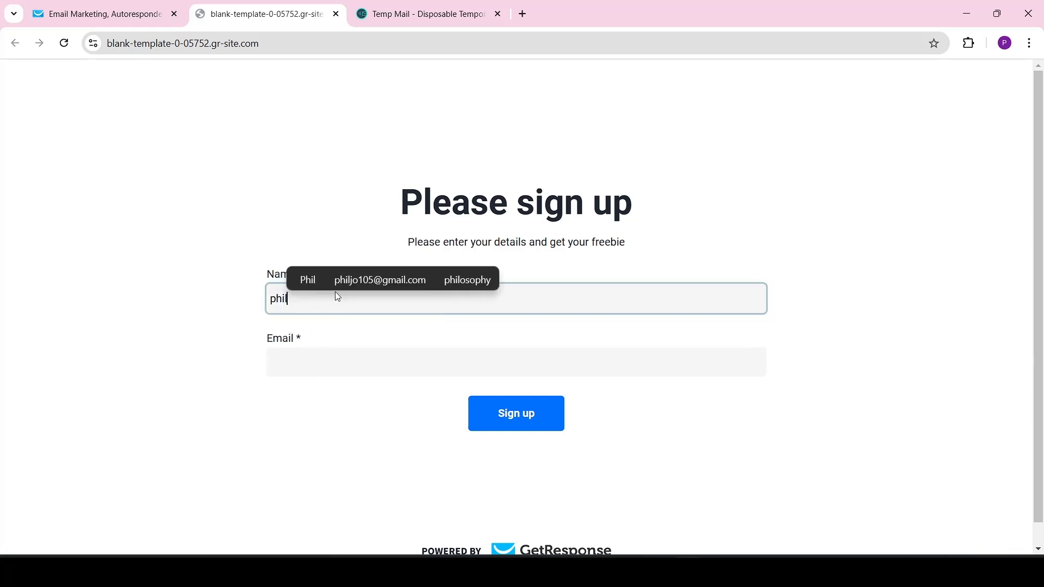
click(85, 333)
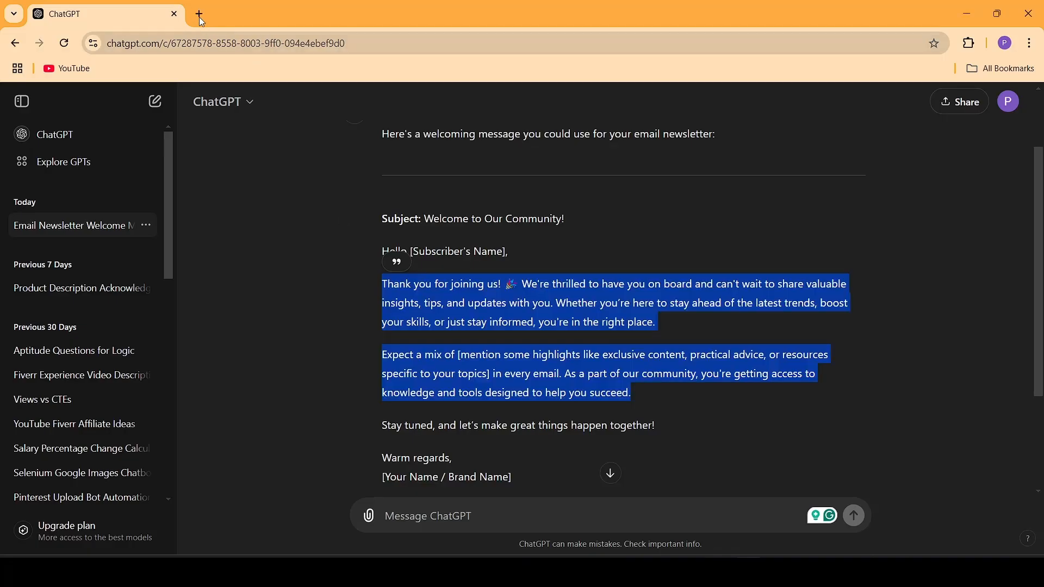
- Search 'temp' in a new tab, open temp-mail.org, and copy the disposable address
click(200, 14)
text(temp)
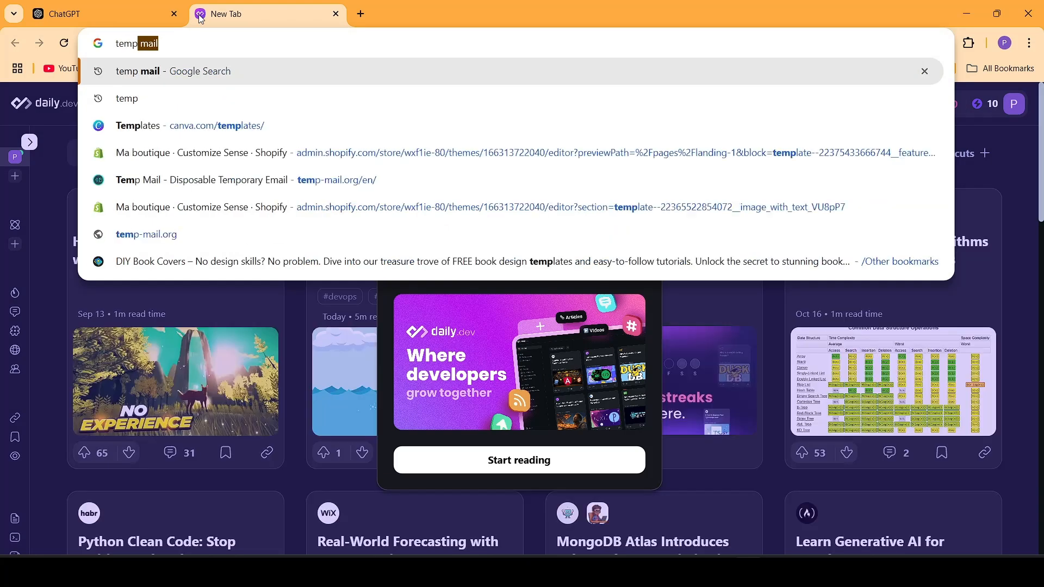
key(Return)
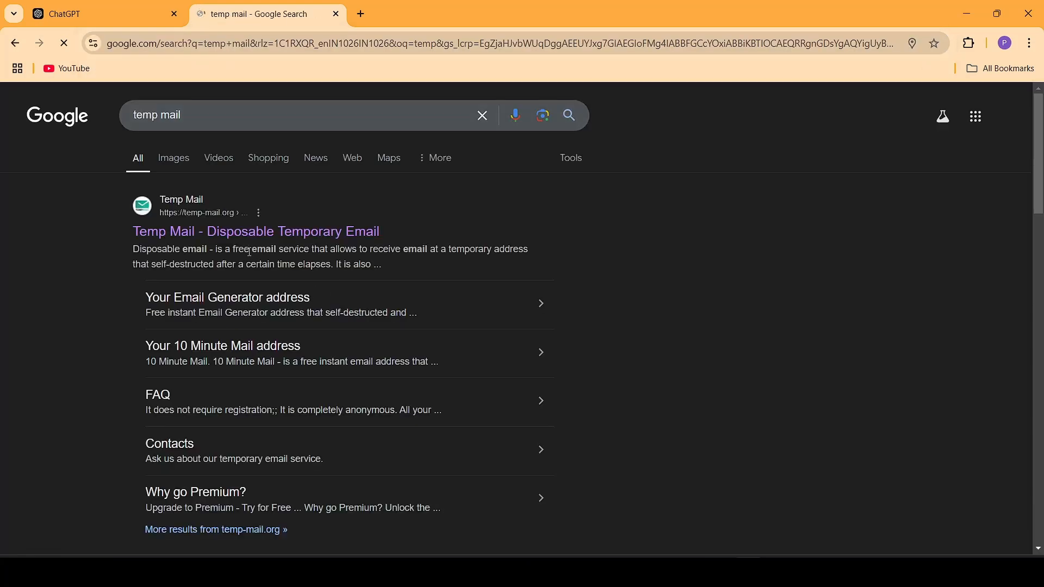
click(254, 235)
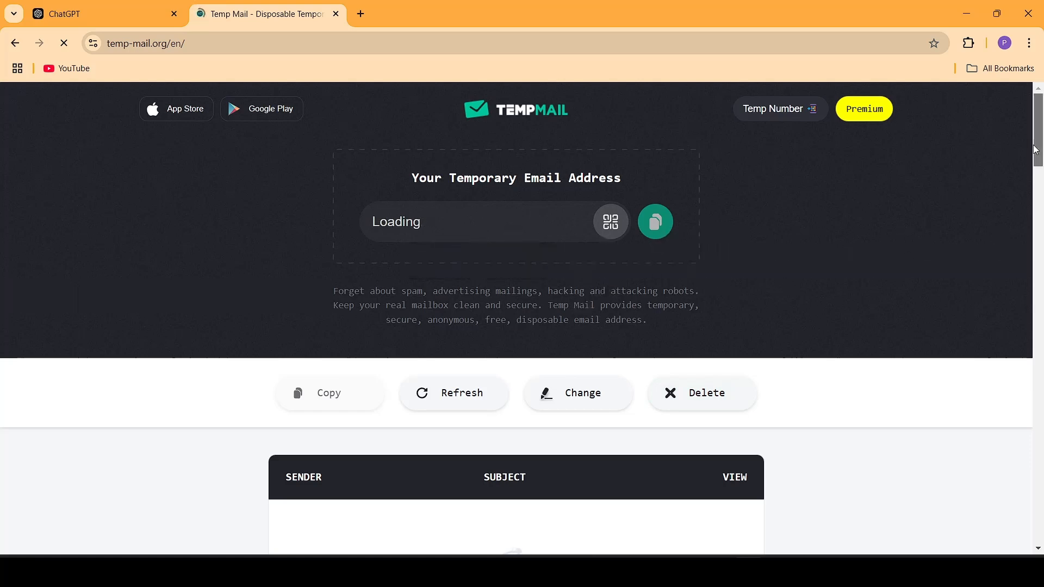
scroll(799, 164, down, 1)
scroll(430, 276, up, 1)
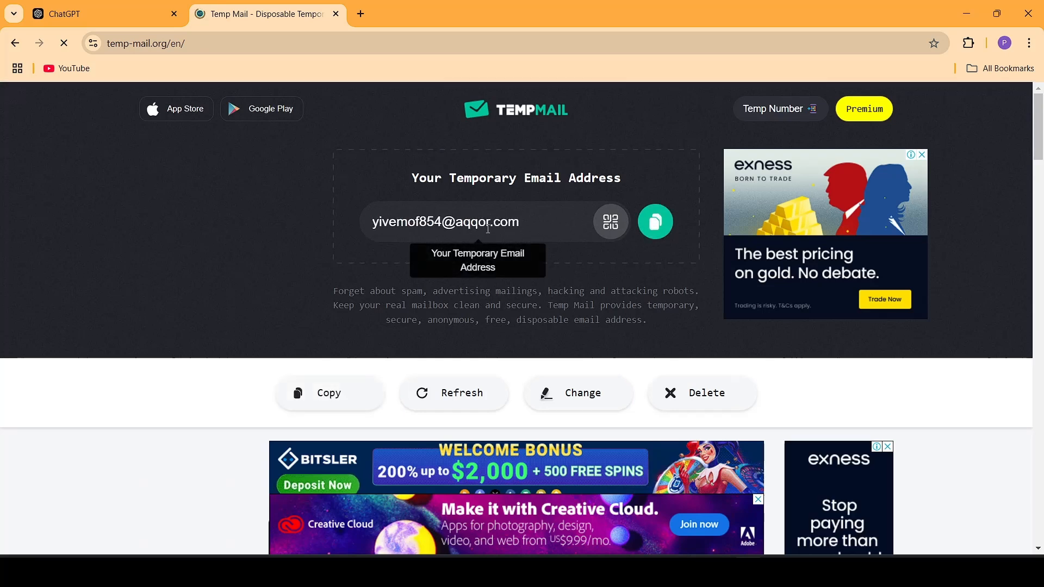
click(659, 239)
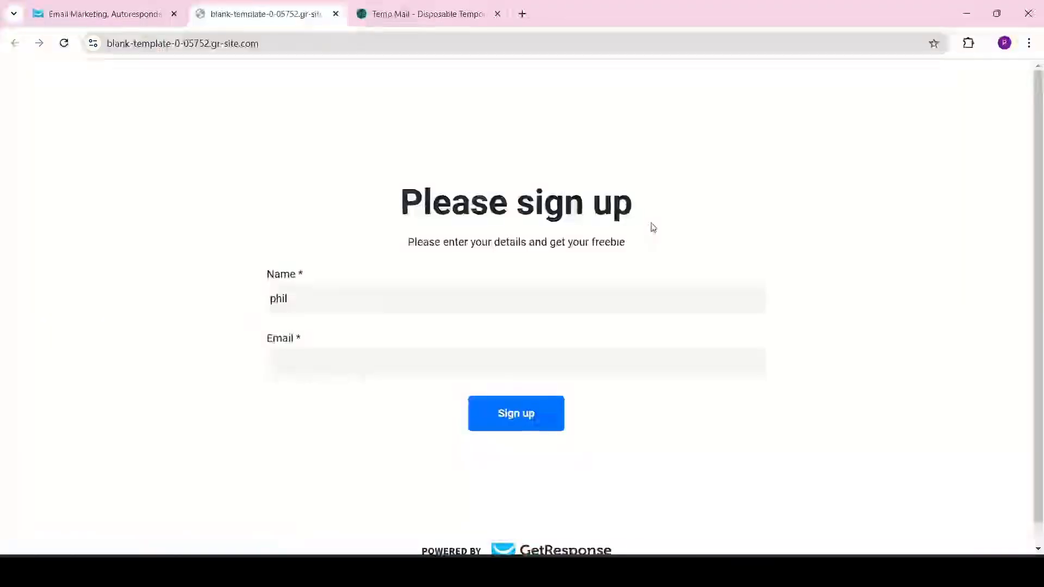
- Paste the temporary address into the Email field, sign up, and highlight the thank-you message
click(416, 367)
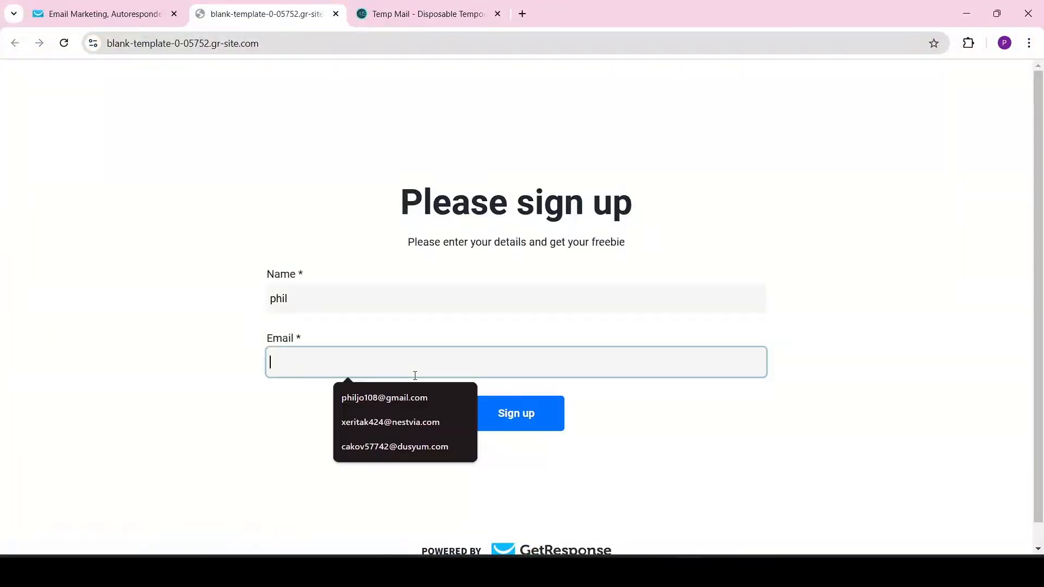
key(ctrl+v)
click(532, 427)
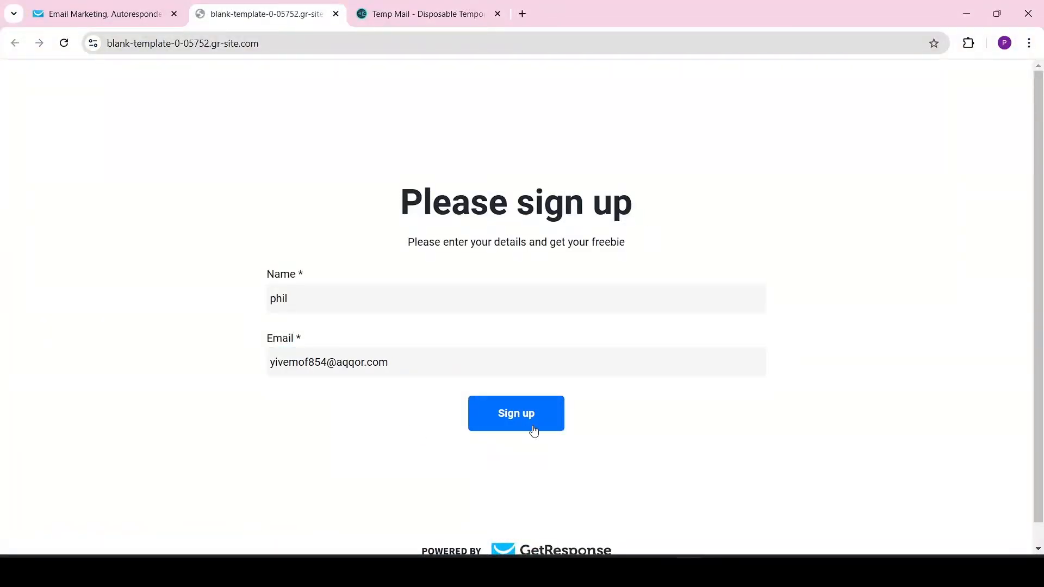
click(533, 417)
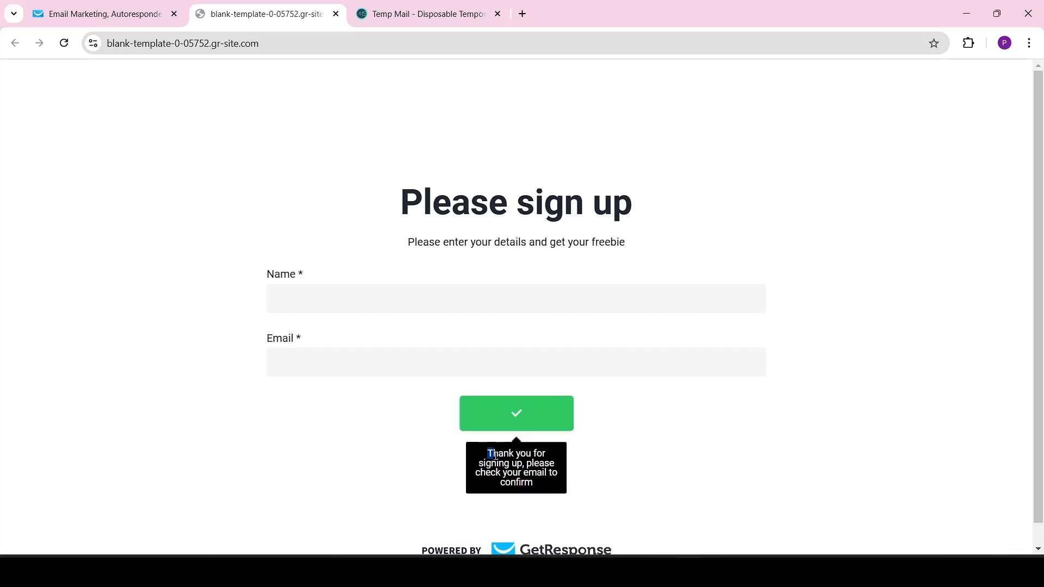
drag(485, 454, 536, 487)
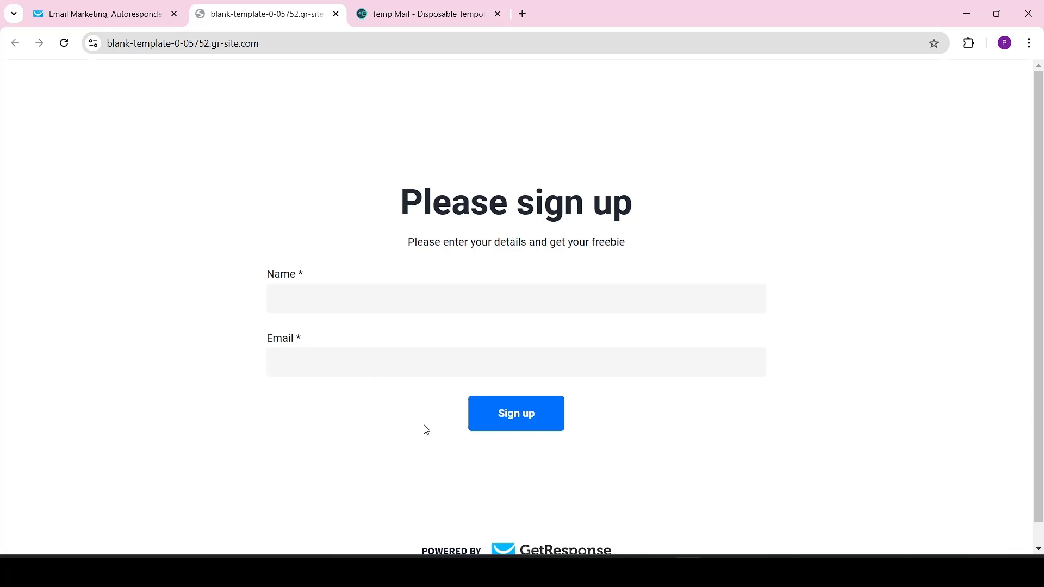
- Check the Temp Mail inbox for the arrived welcome email, then go to the Welcome Series workflow tab
key(alt+Tab)
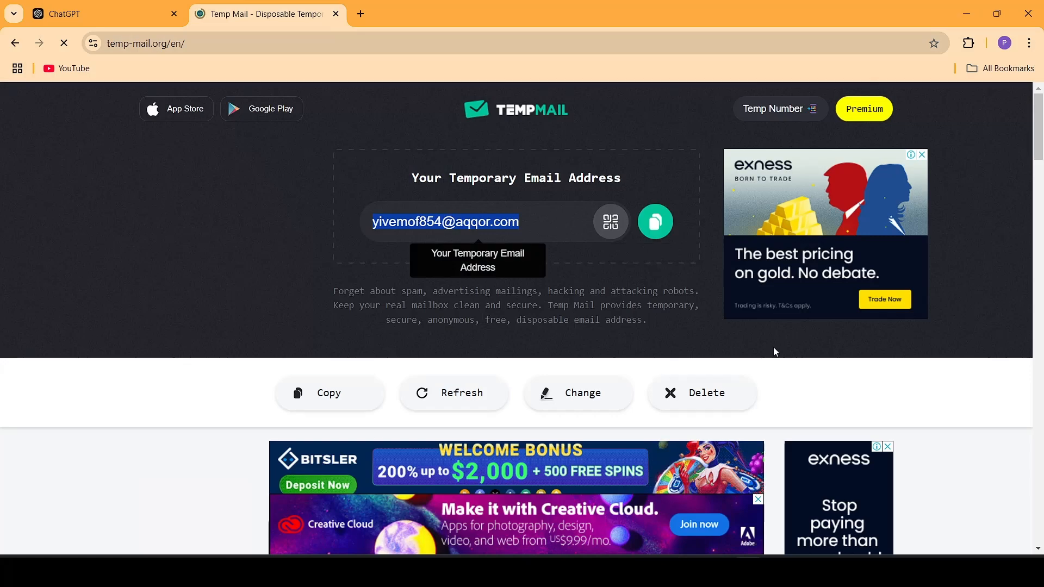
drag(1039, 127, 1041, 181)
scroll(640, 279, up, 1)
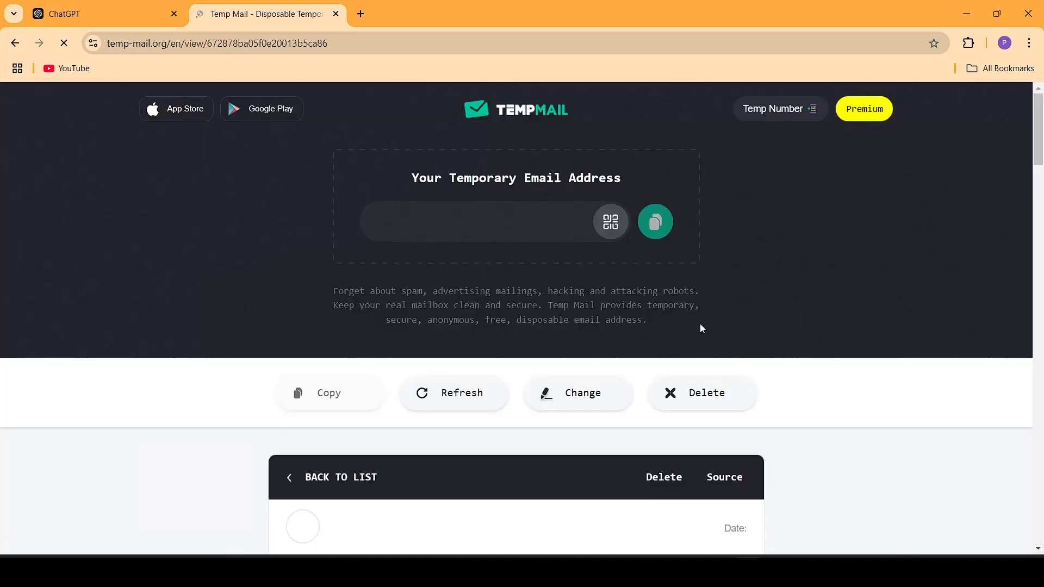
drag(1040, 157, 1041, 196)
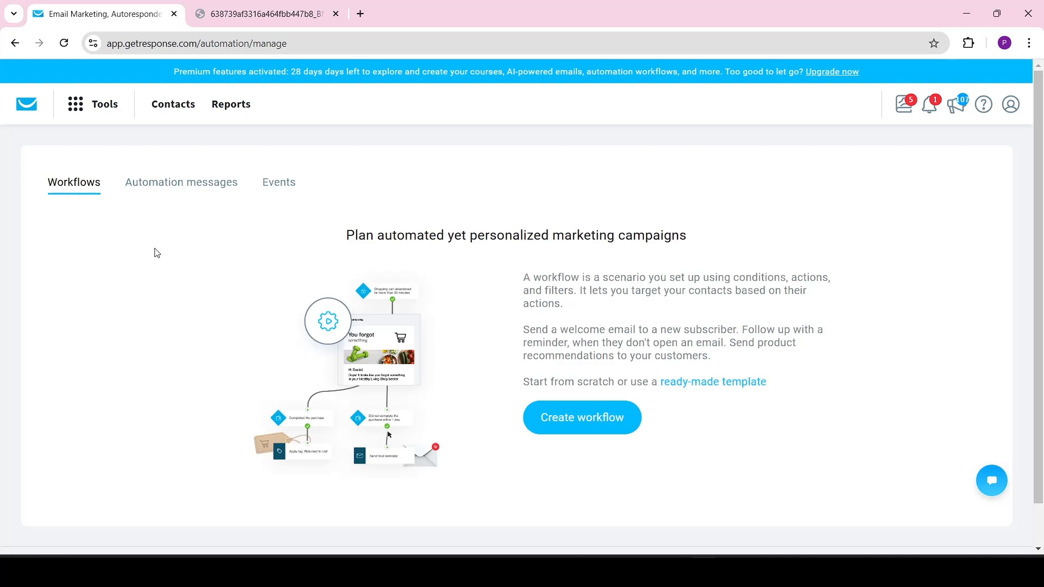
key(ctrl+Tab)
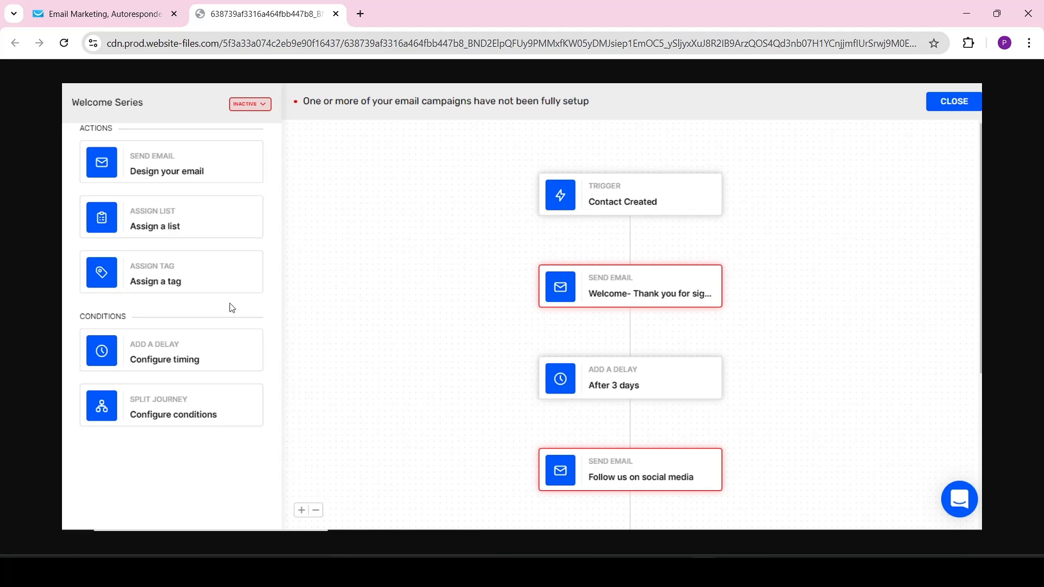
- Return to the GetResponse automation workflows page and begin creating a new workflow
click(123, 12)
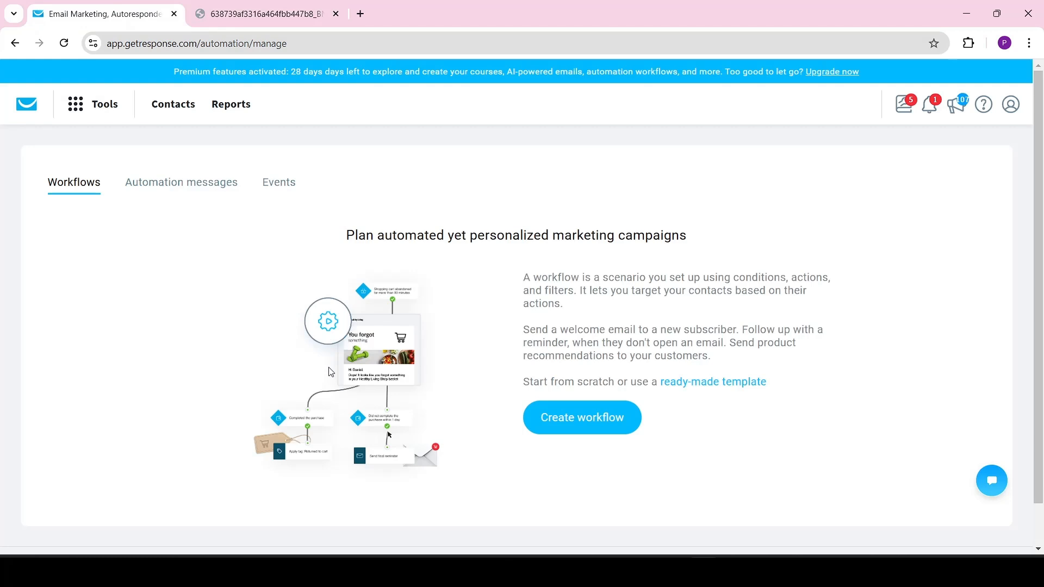
click(573, 426)
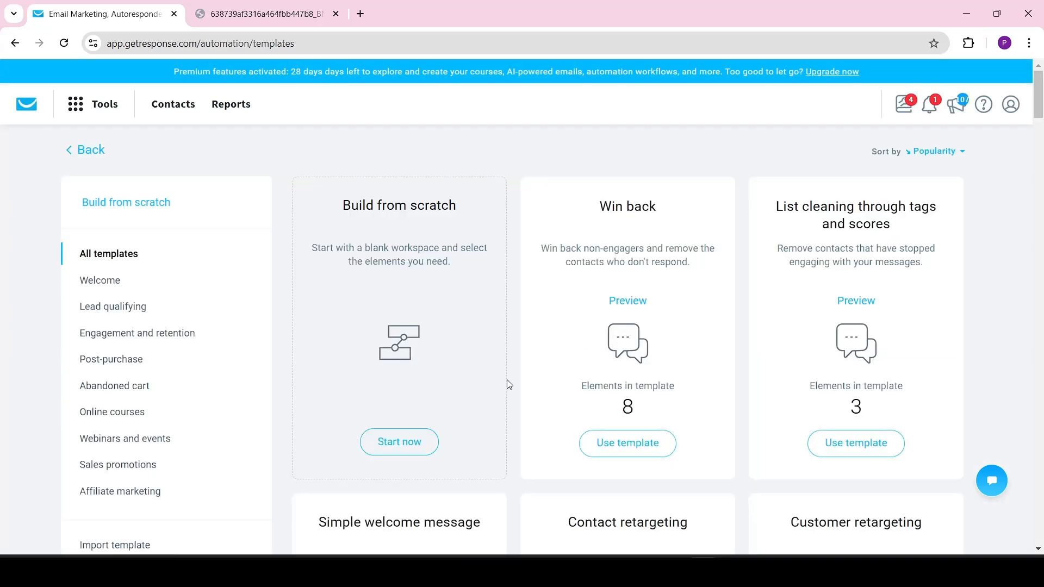
drag(1041, 124, 1041, 92)
- Preview the Win back template, close it, and build a workflow from scratch instead
click(631, 298)
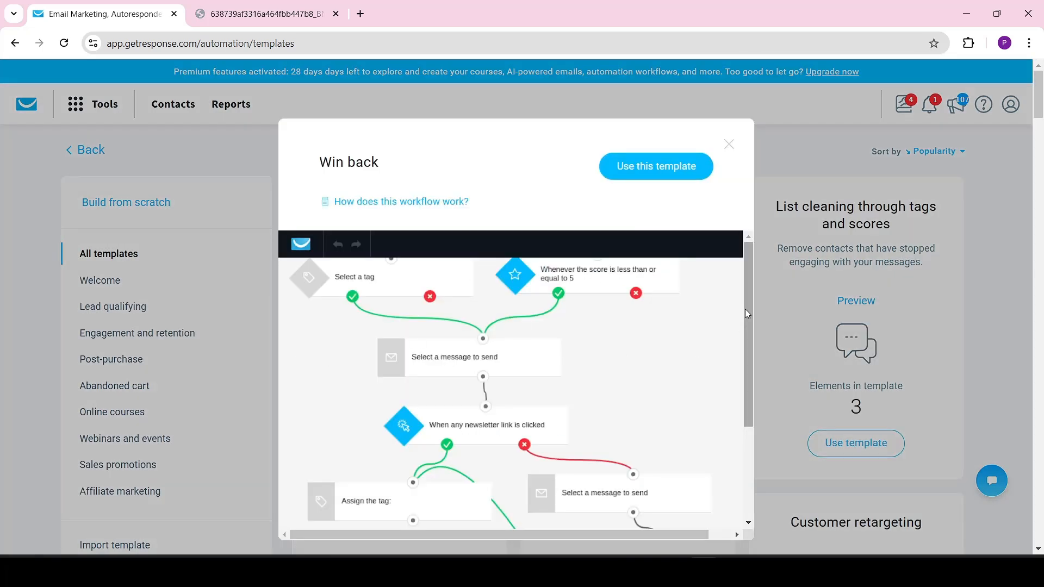
drag(746, 308, 718, 471)
scroll(717, 380, up, 5)
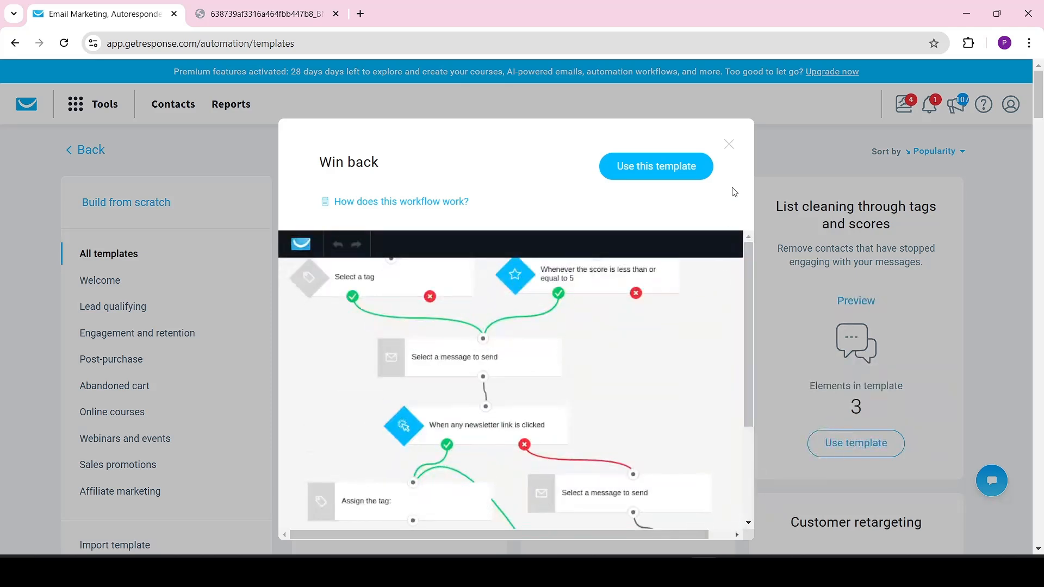
click(728, 146)
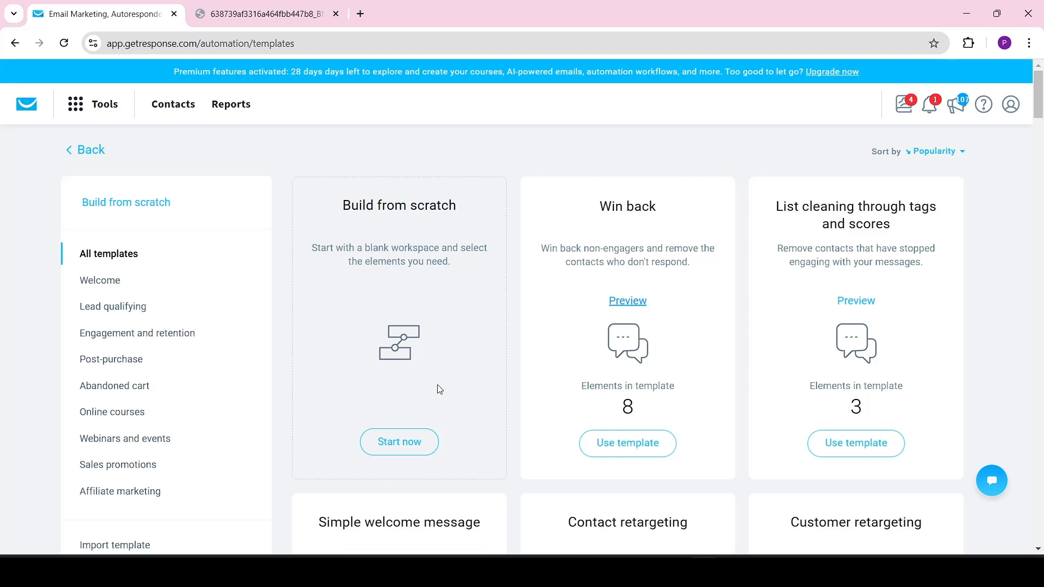
click(429, 441)
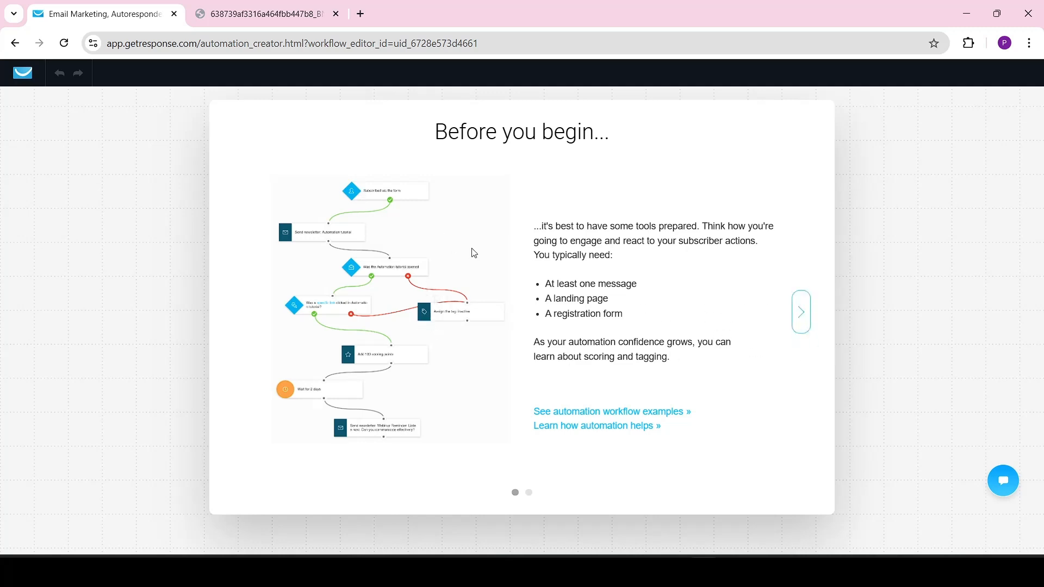
- Skip the intro slides and rename the draft workflow to 'My first automation'
click(804, 323)
click(804, 323)
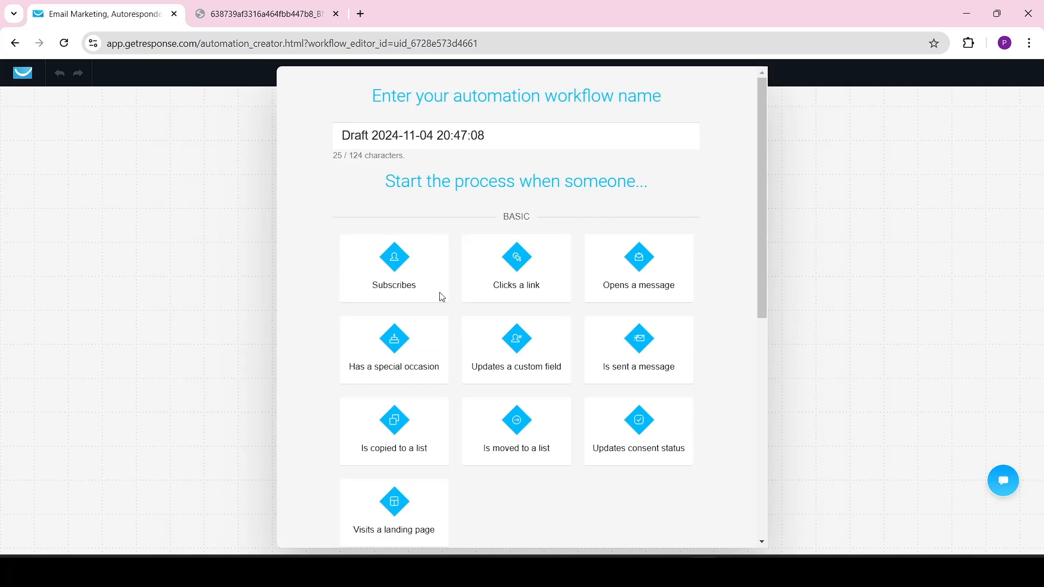
drag(696, 136, 328, 138)
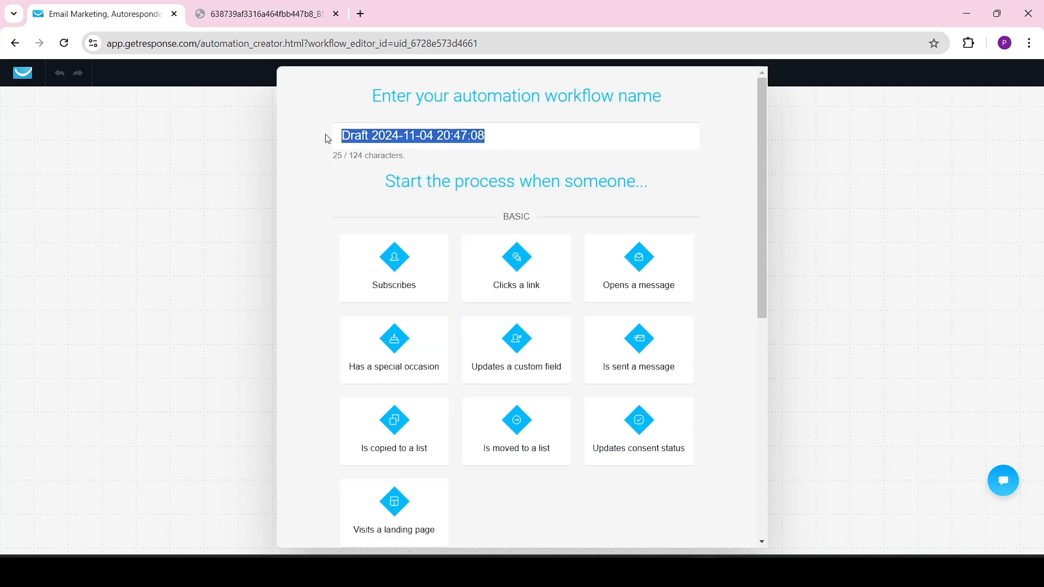
text(My)
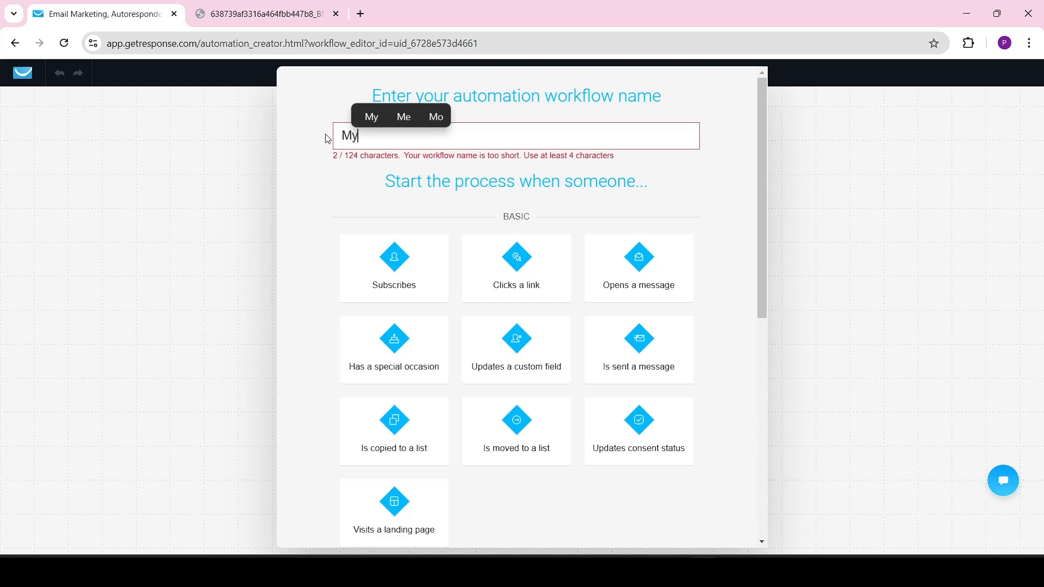
text( first automation)
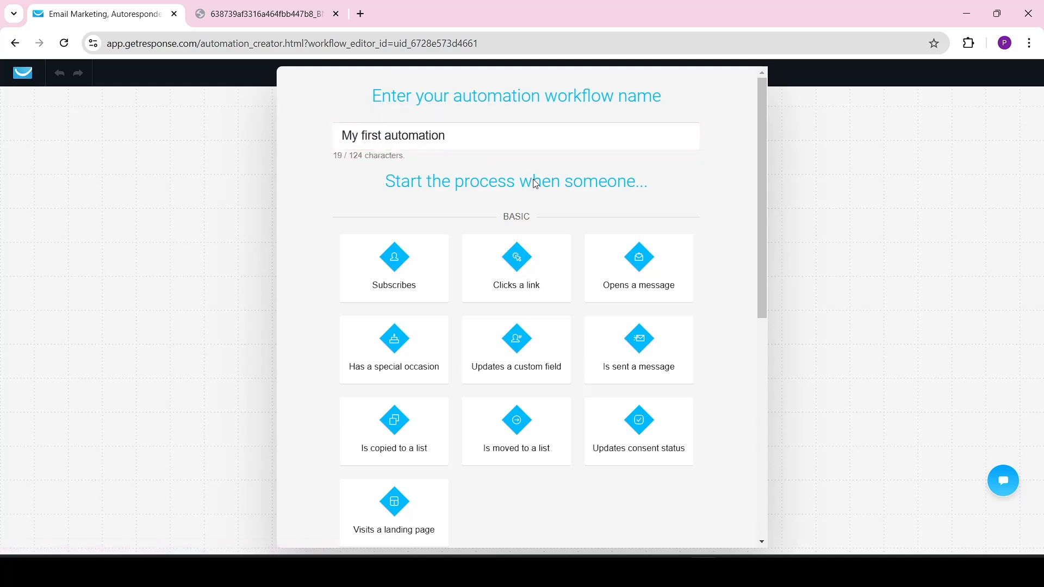
- Choose the Subscribes trigger so the workflow starts when someone subscribes
scroll(722, 455, down, 8)
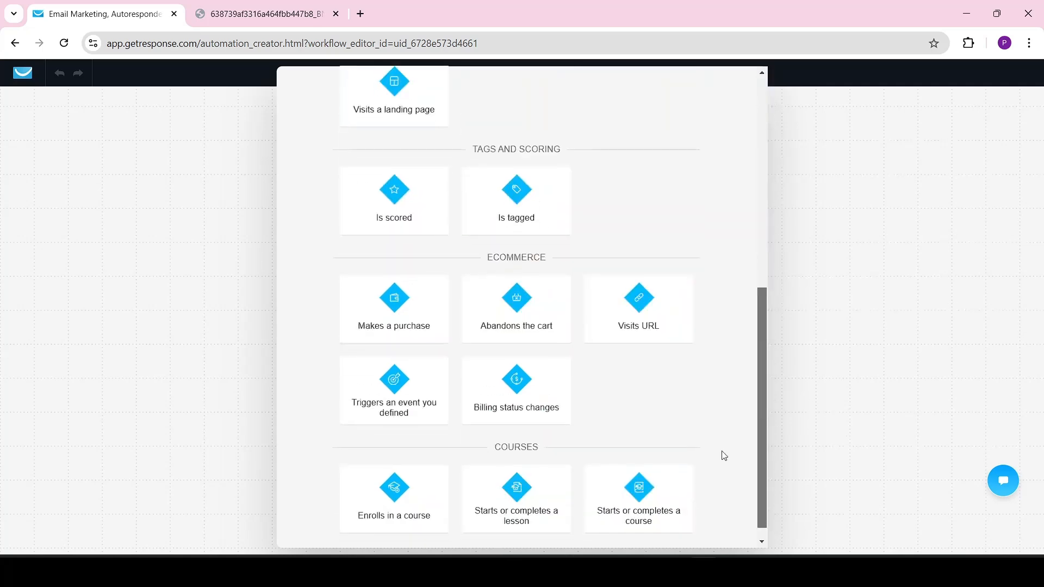
scroll(746, 186, up, 10)
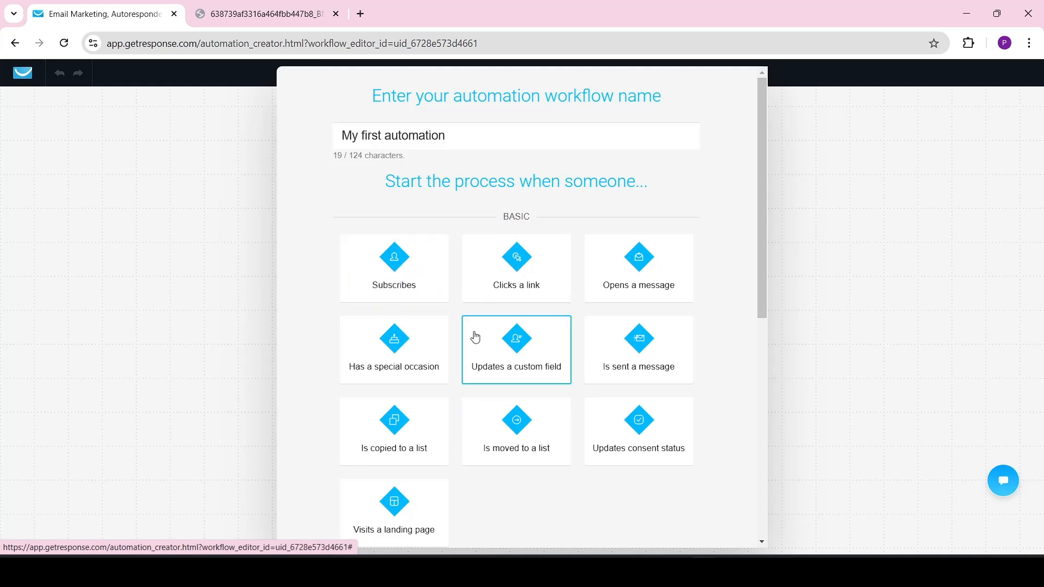
click(390, 269)
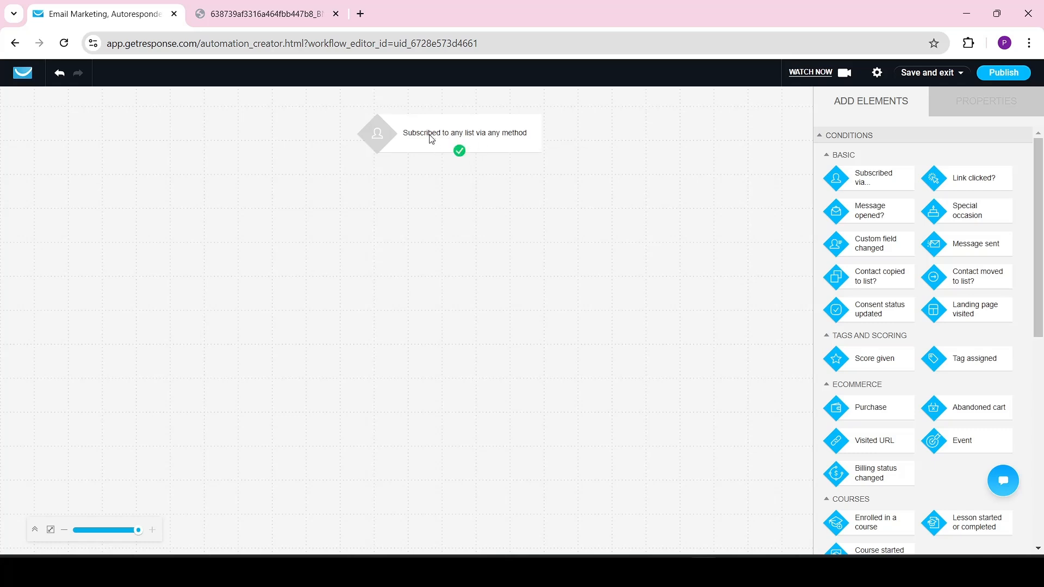
- Set the subscribe trigger's list scope to Specific and pick the account's contact list
click(430, 139)
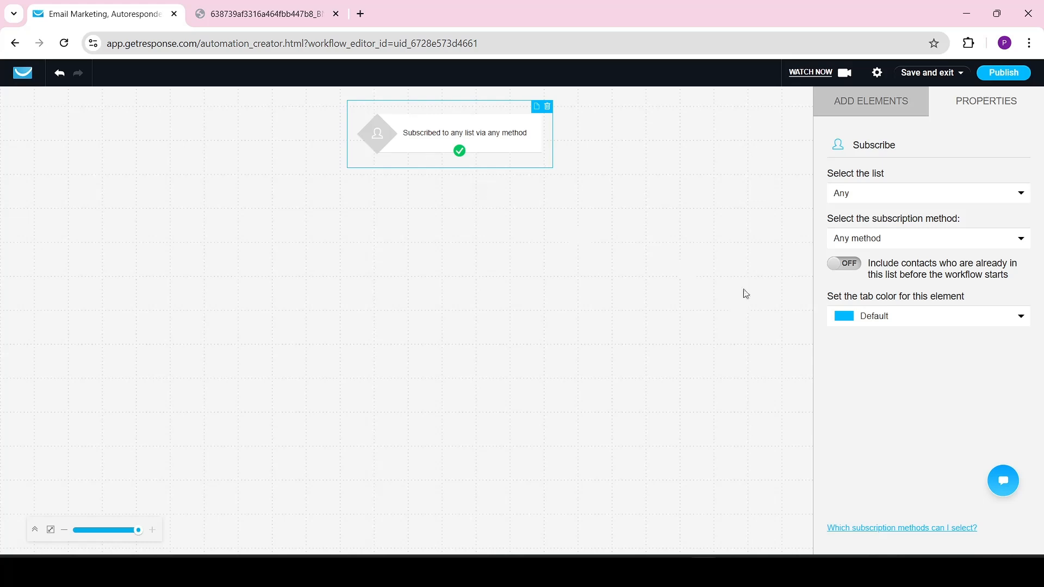
click(904, 193)
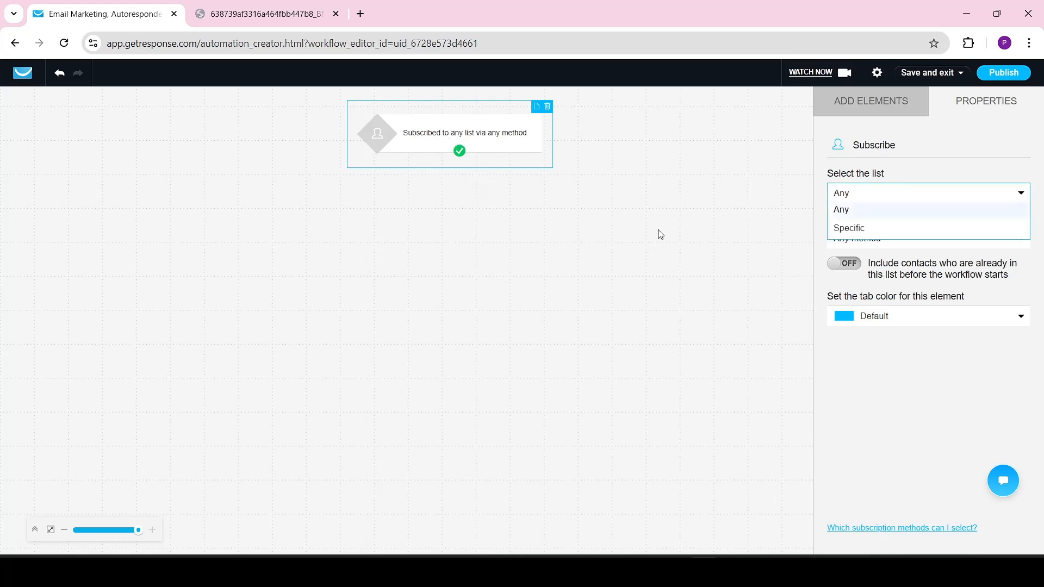
click(658, 231)
click(458, 135)
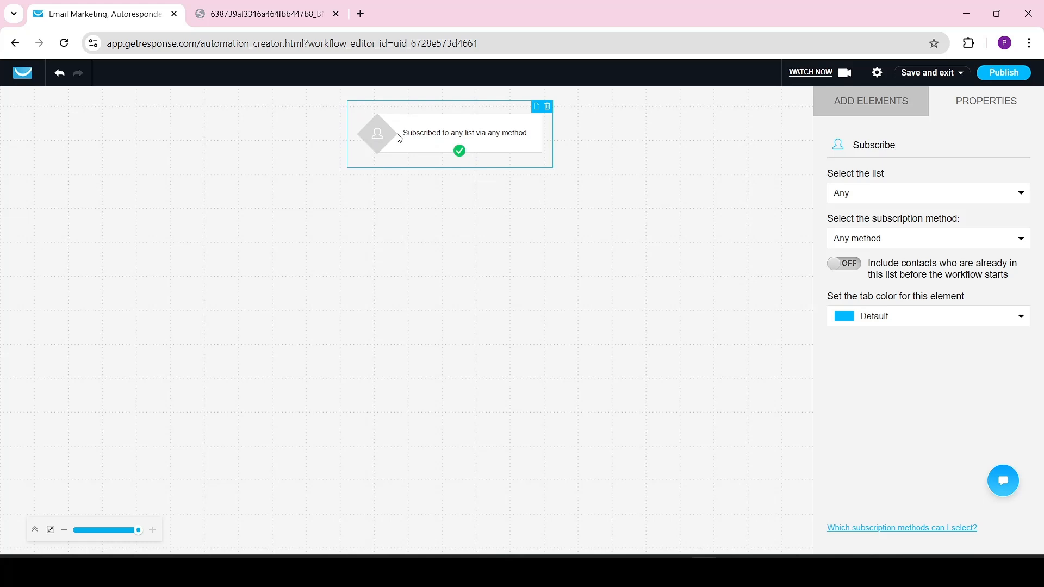
click(854, 196)
click(857, 226)
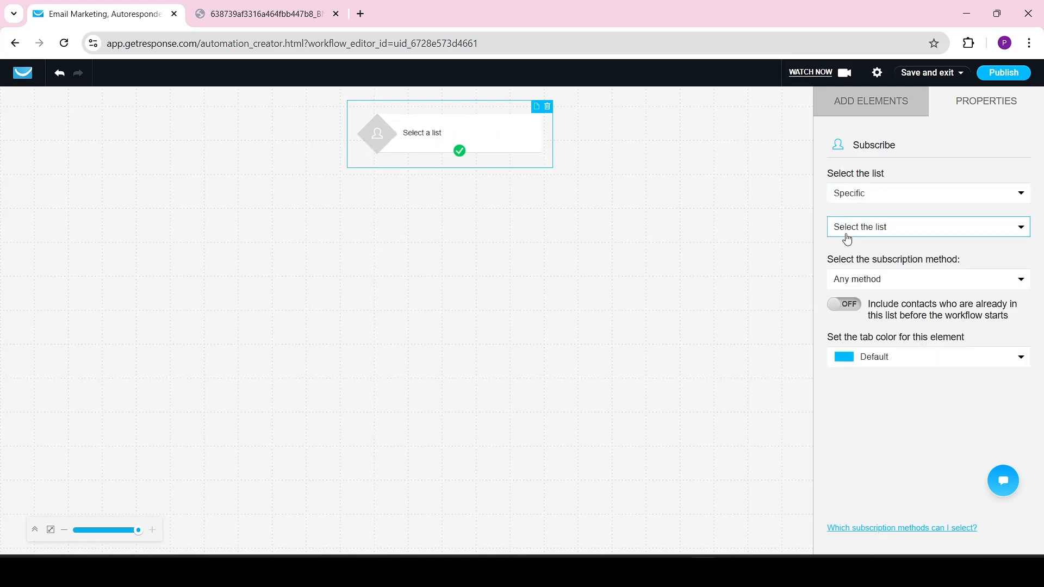
click(883, 201)
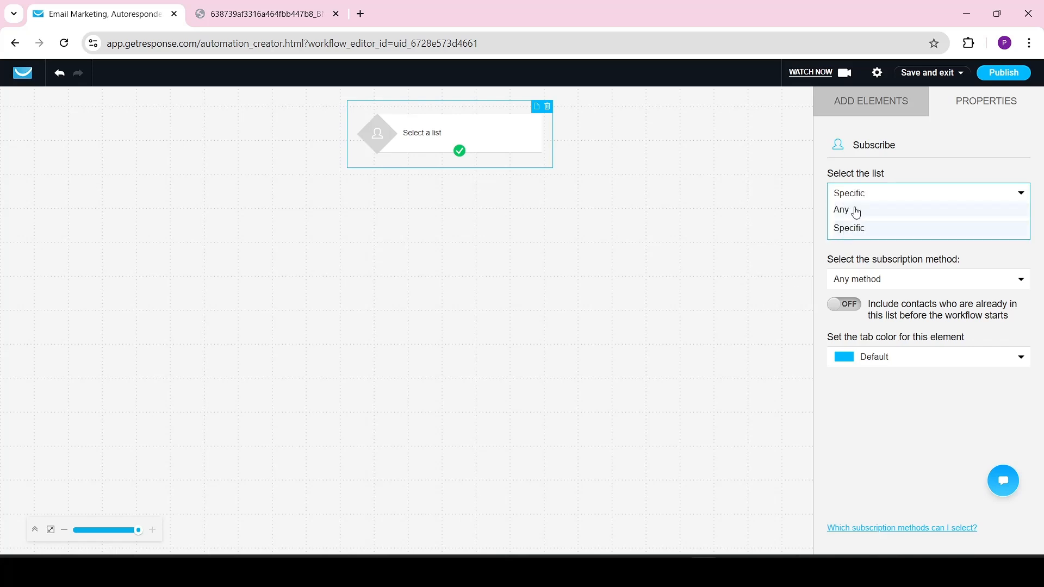
click(861, 231)
click(863, 228)
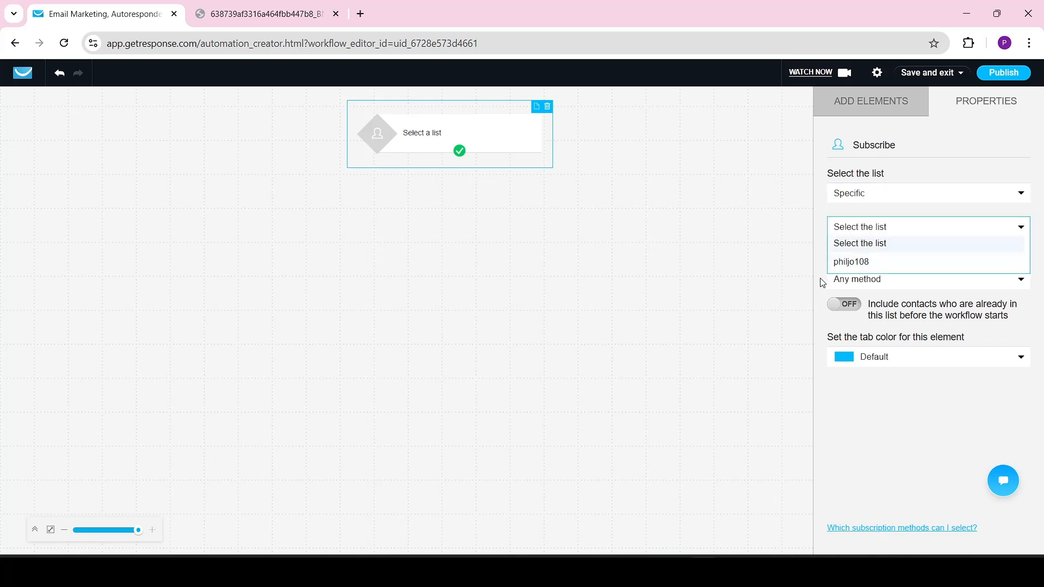
click(865, 263)
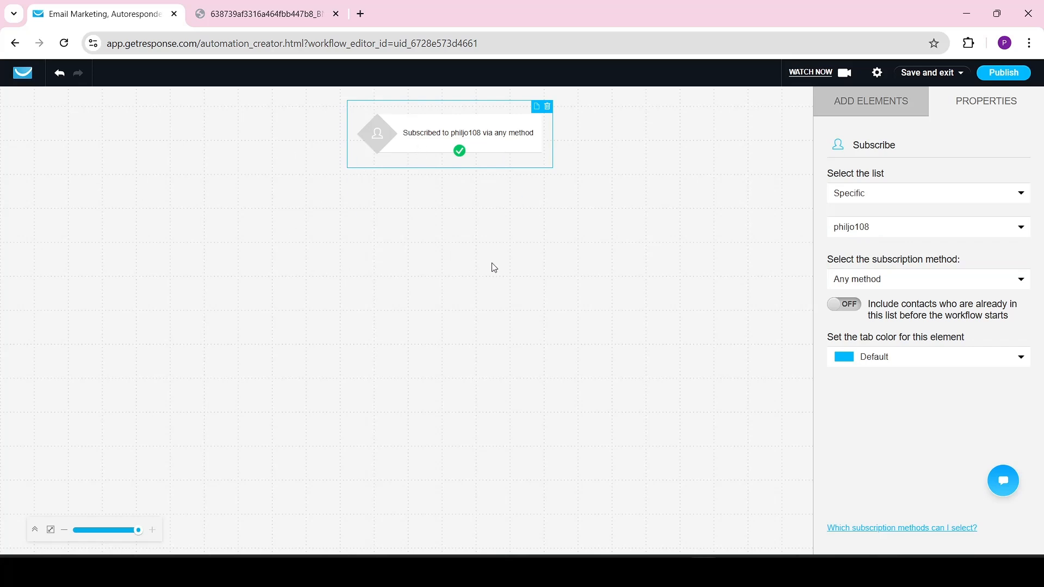
click(857, 103)
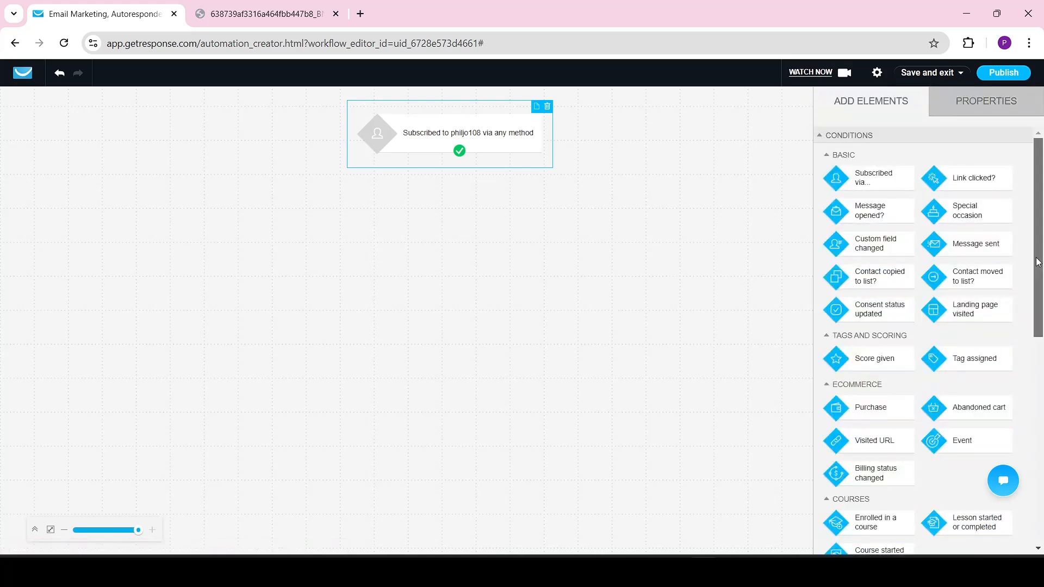
drag(1037, 262, 1039, 522)
scroll(897, 202, up, 15)
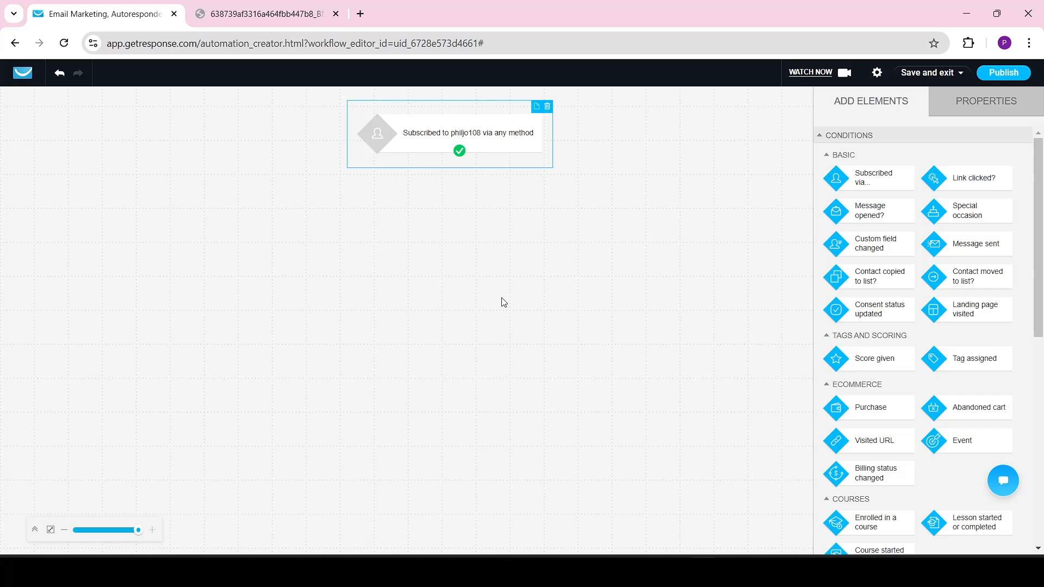
click(268, 12)
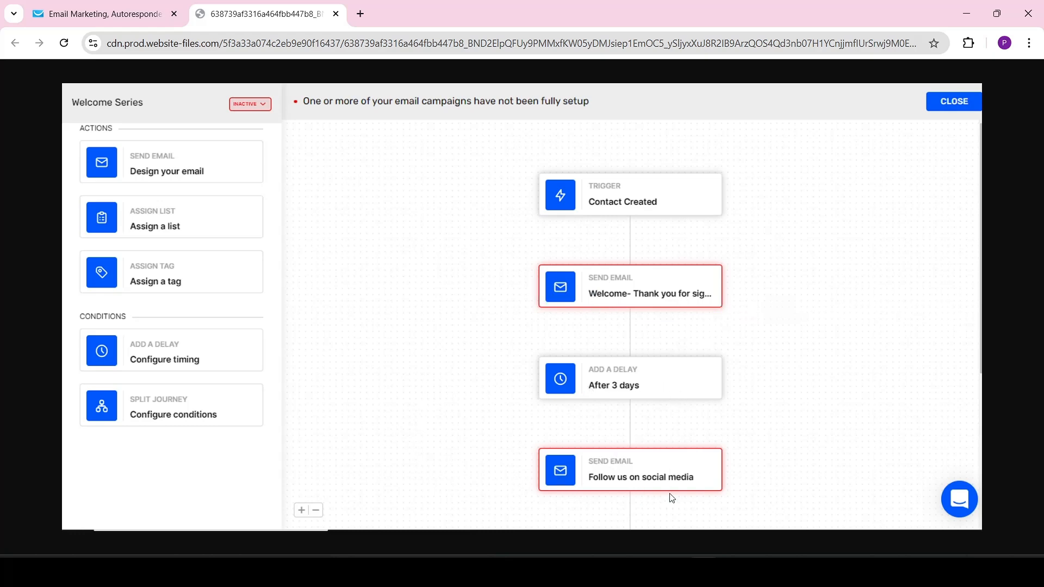
click(70, 14)
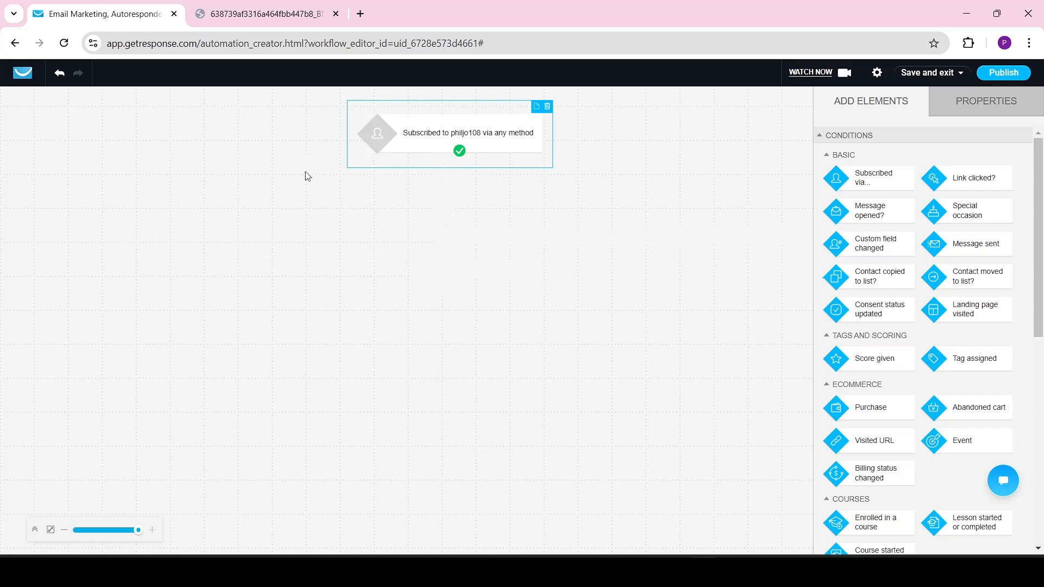
click(285, 6)
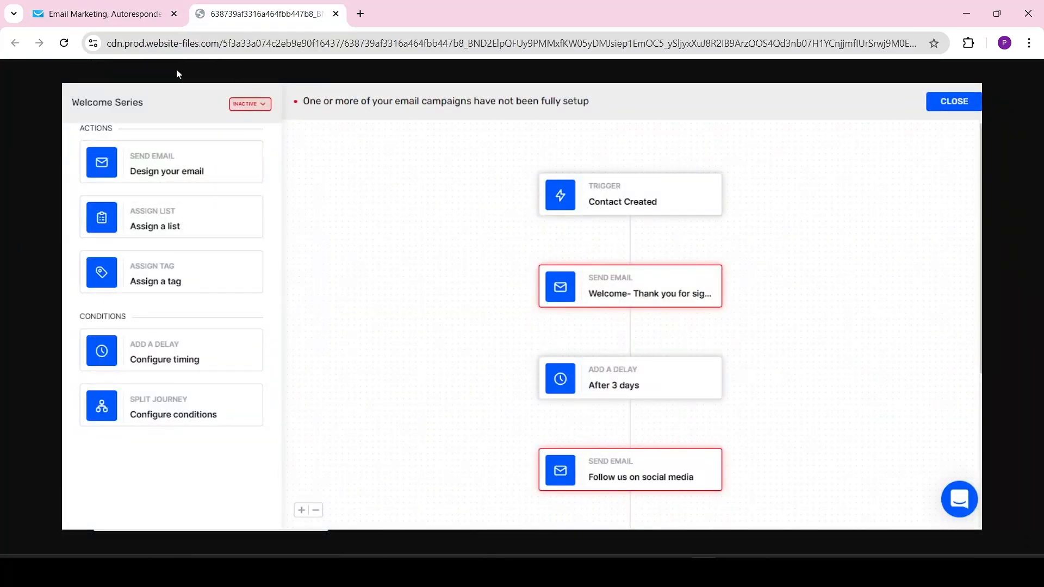
click(139, 15)
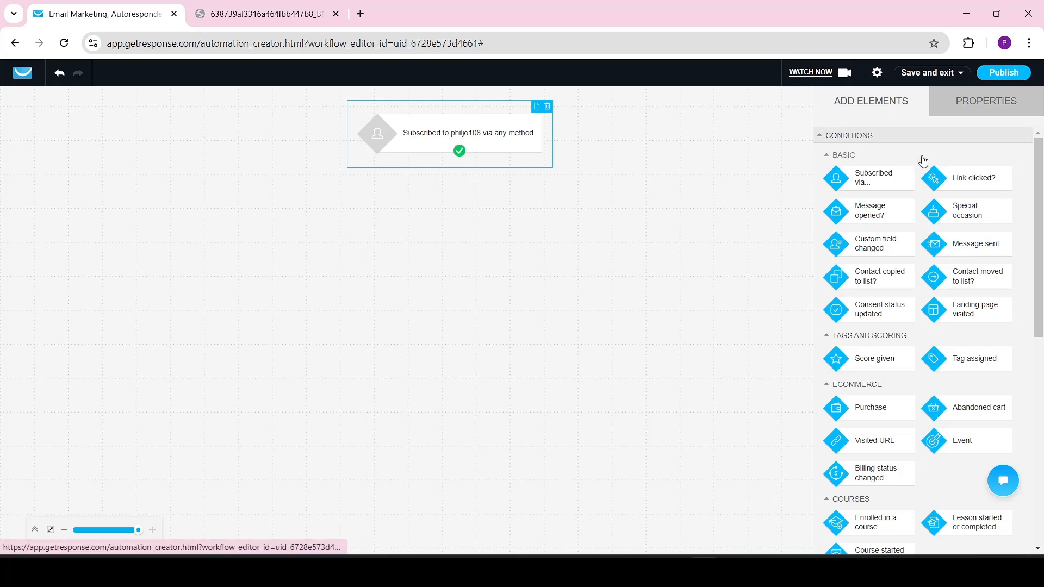
drag(1042, 165, 1041, 339)
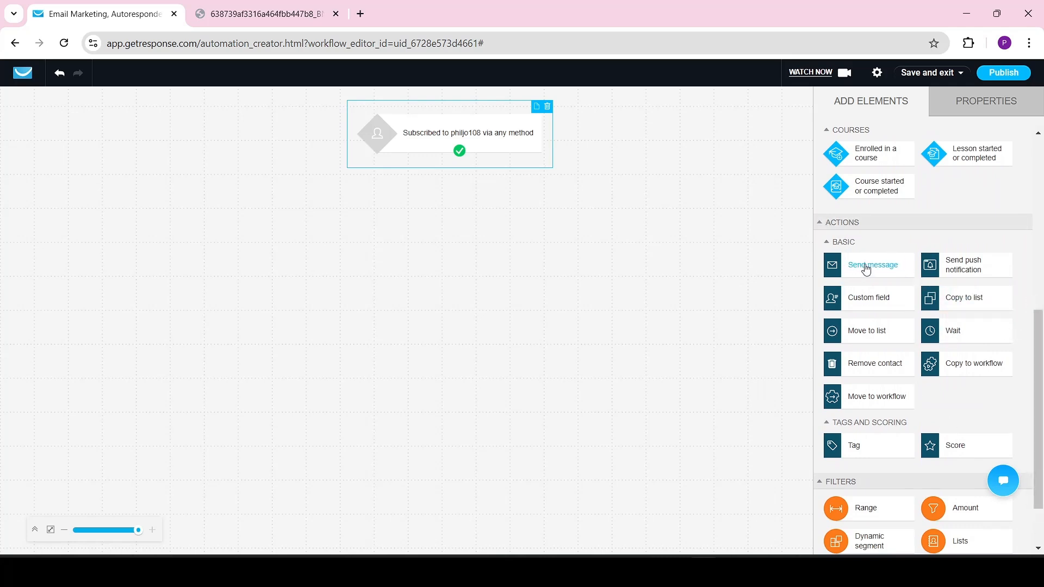
- Add a Send message step below the subscription trigger and connect the trigger to it
drag(866, 269, 457, 198)
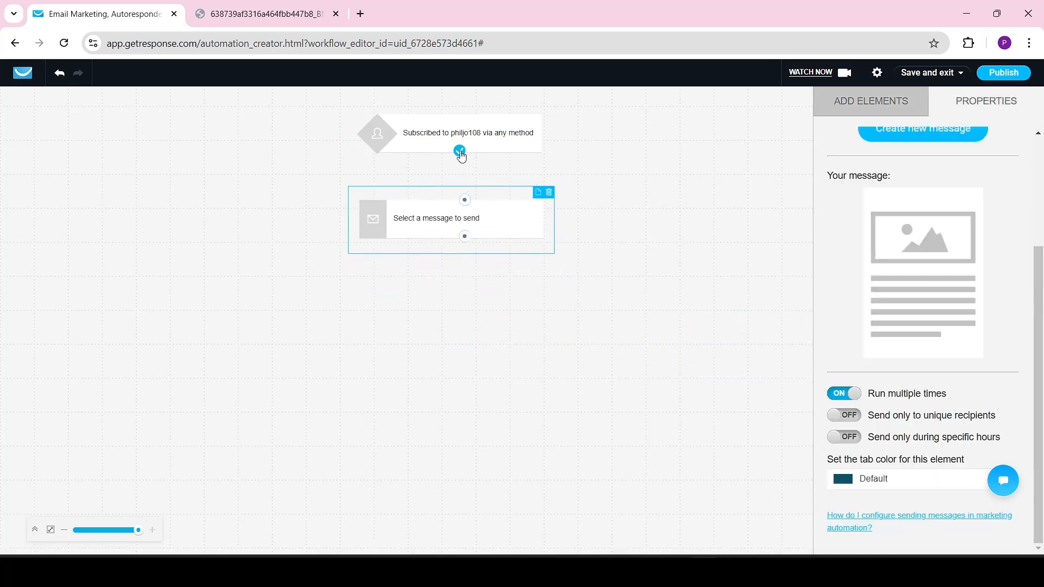
drag(460, 154, 466, 205)
click(437, 147)
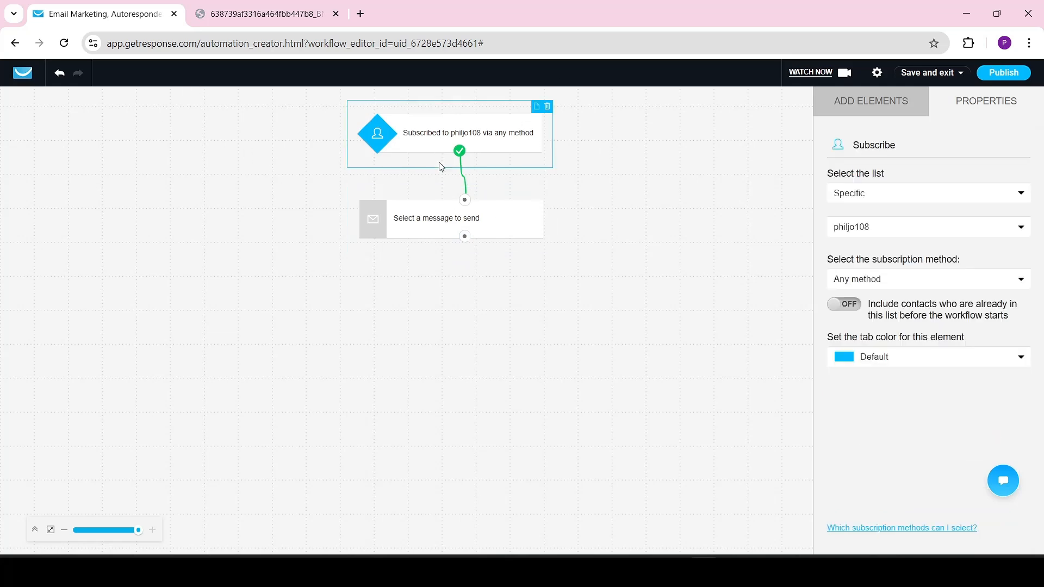
click(426, 235)
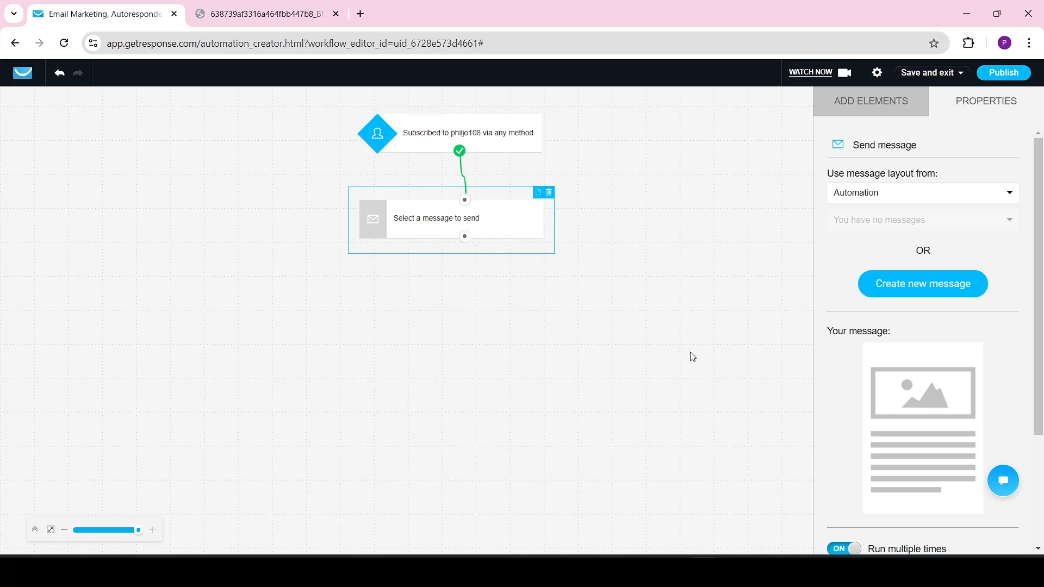
- Make the send step use the Autoresponder's Welcome Message, applied as an automation message
click(871, 199)
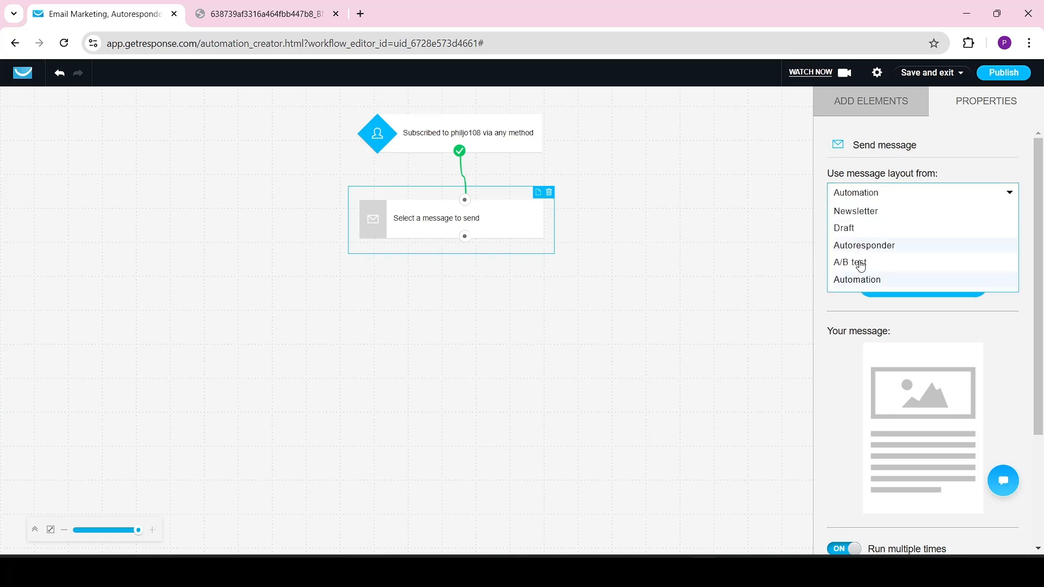
click(864, 246)
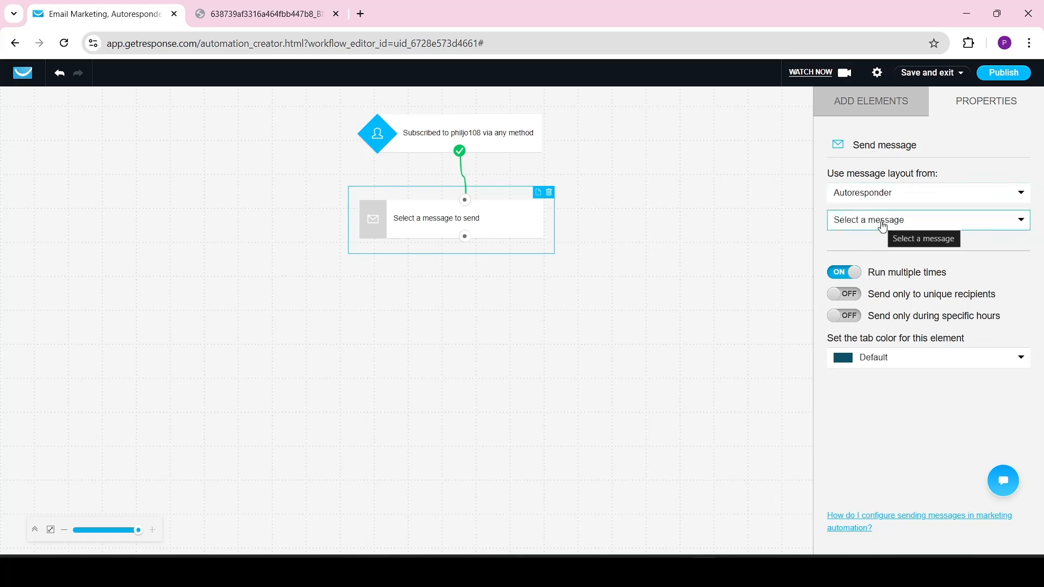
click(915, 220)
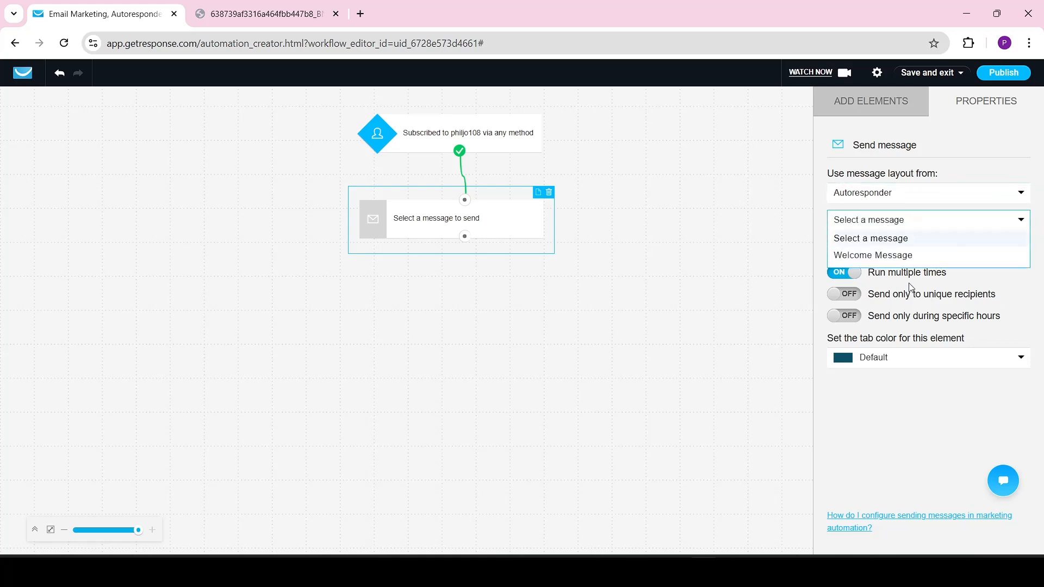
click(885, 256)
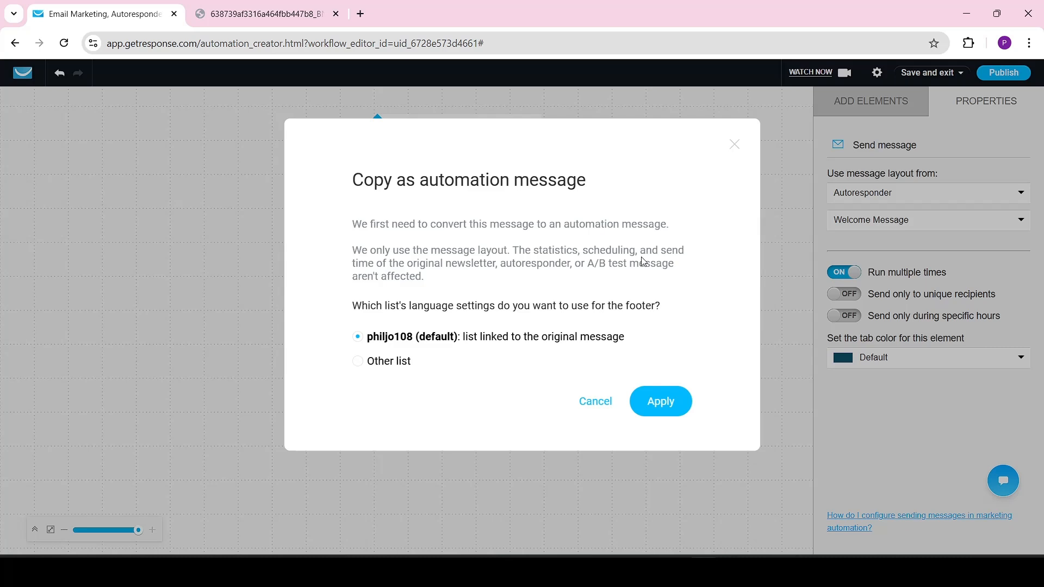
click(661, 401)
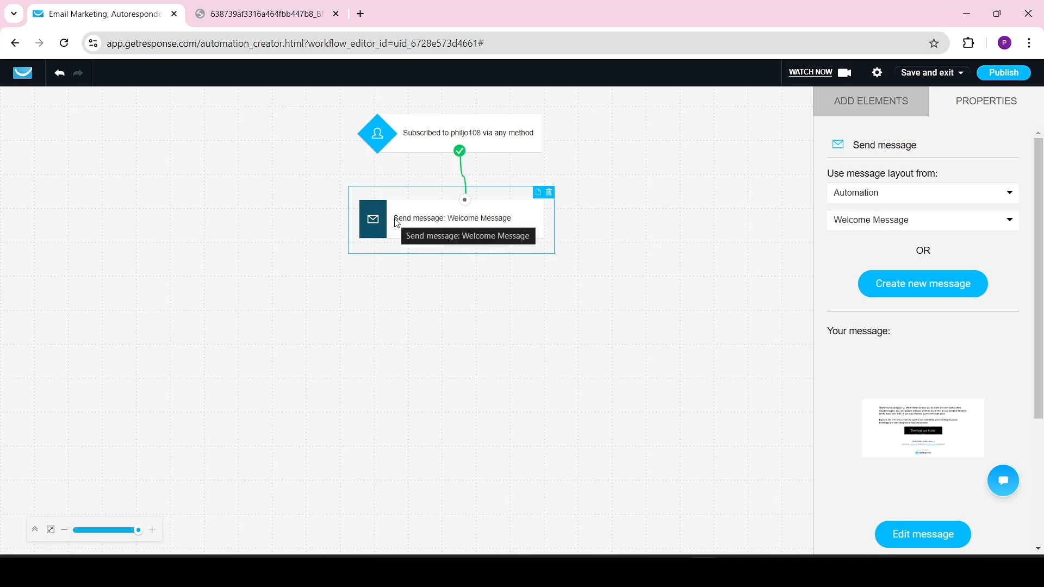
click(261, 14)
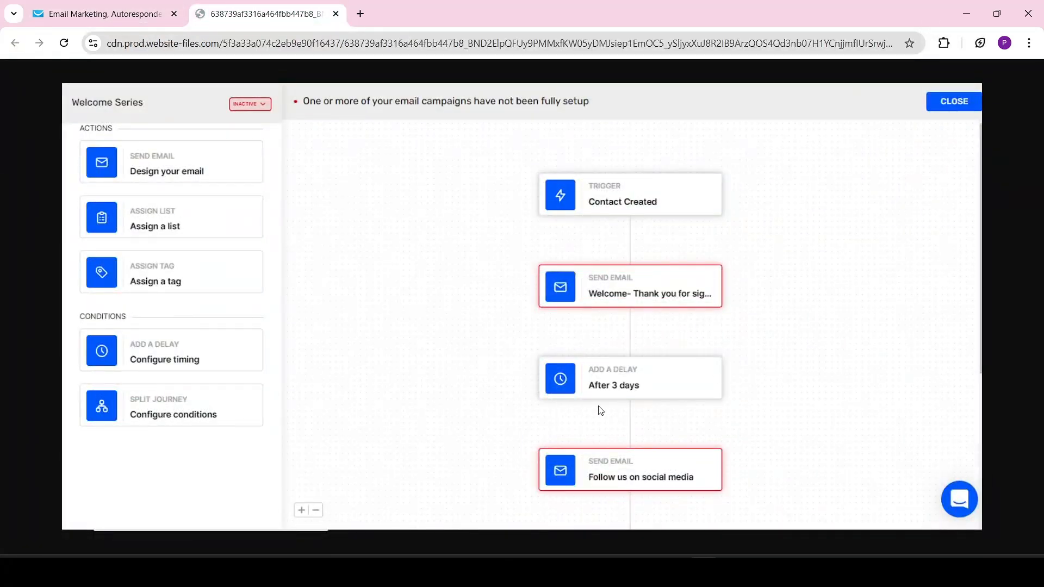
- Add a Wait step and link it below the Welcome Message send step
click(84, 4)
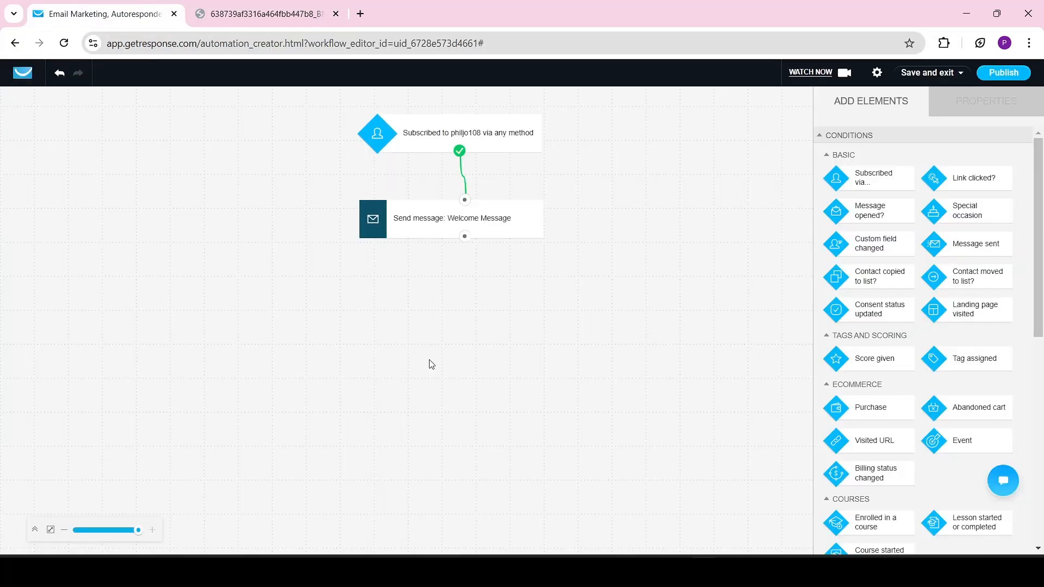
scroll(906, 341, down, 10)
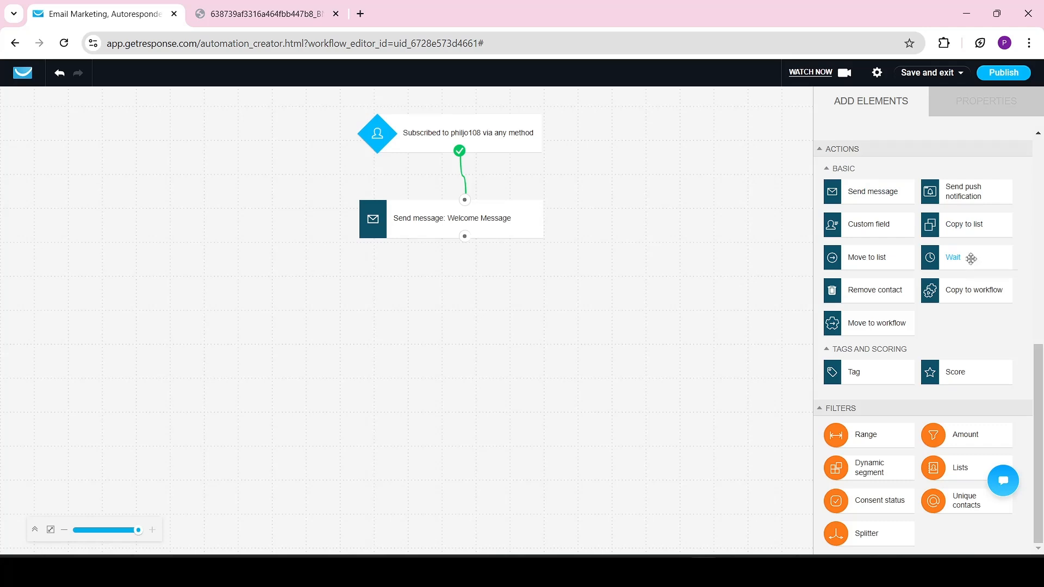
drag(972, 264, 465, 287)
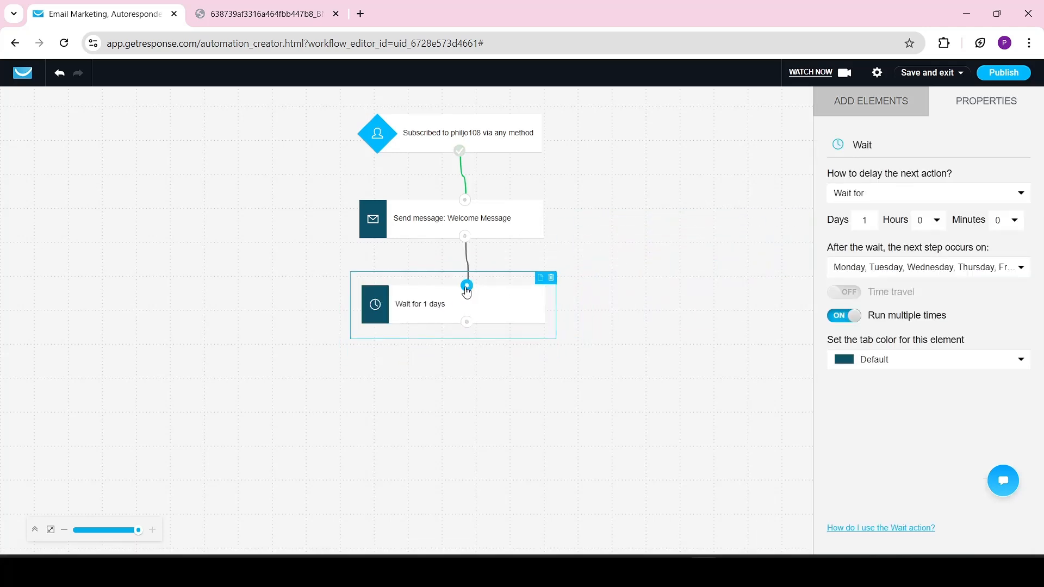
drag(468, 242, 636, 373)
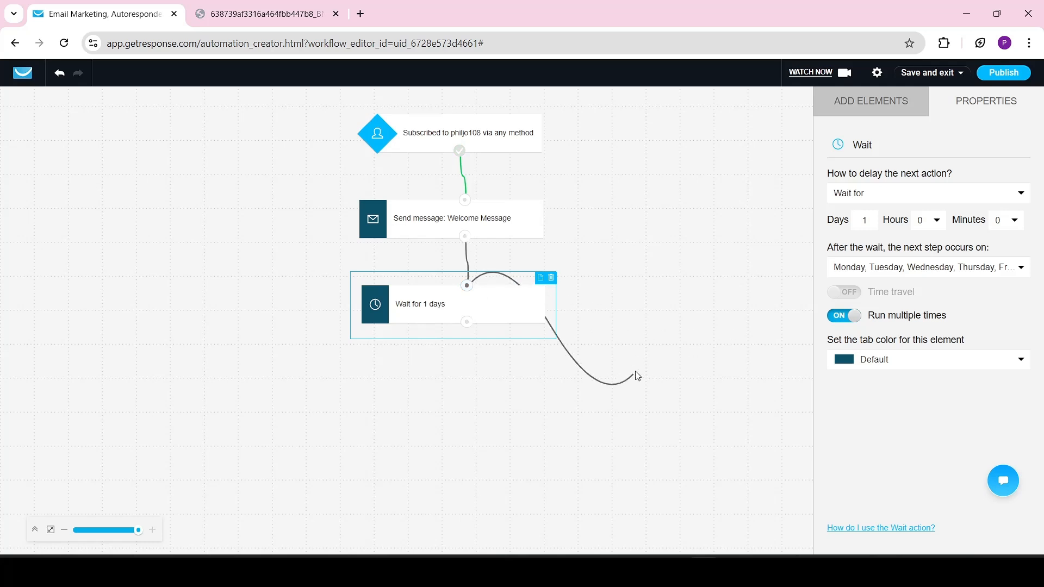
- Set the Wait step to 3 days and compare against the reference workflow
click(435, 306)
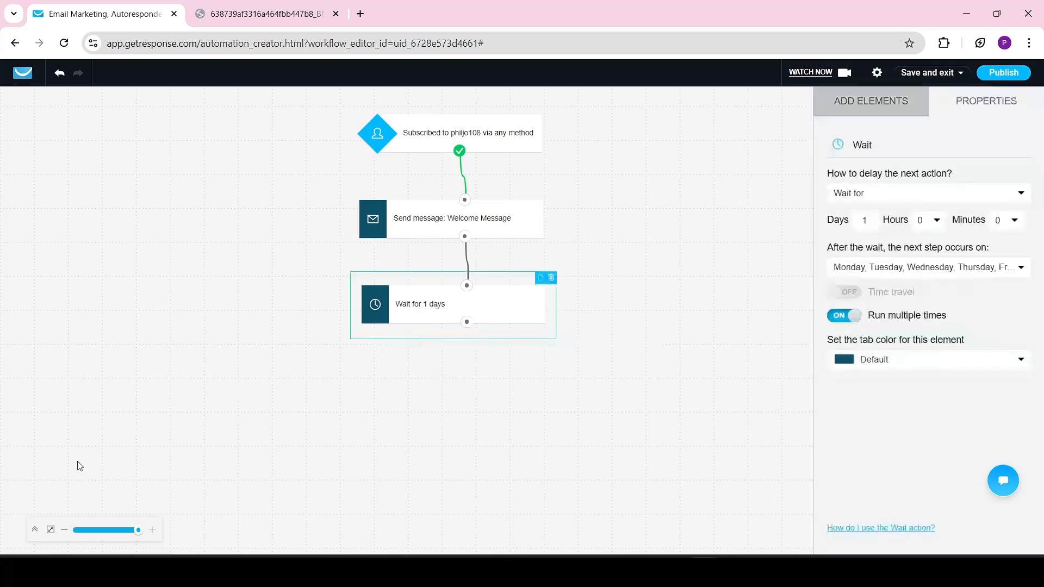
double_click(867, 219)
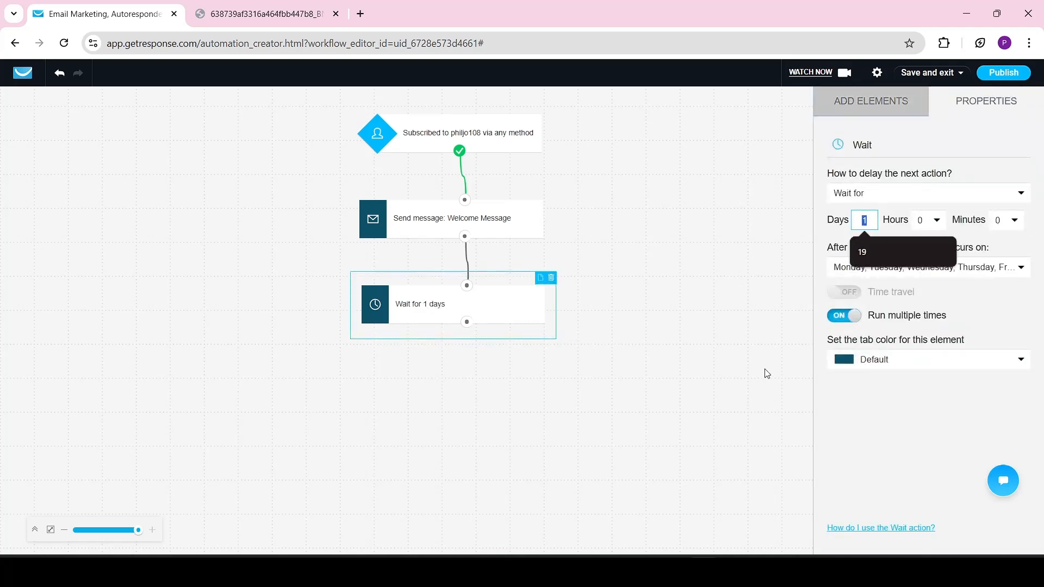
text(3)
click(990, 330)
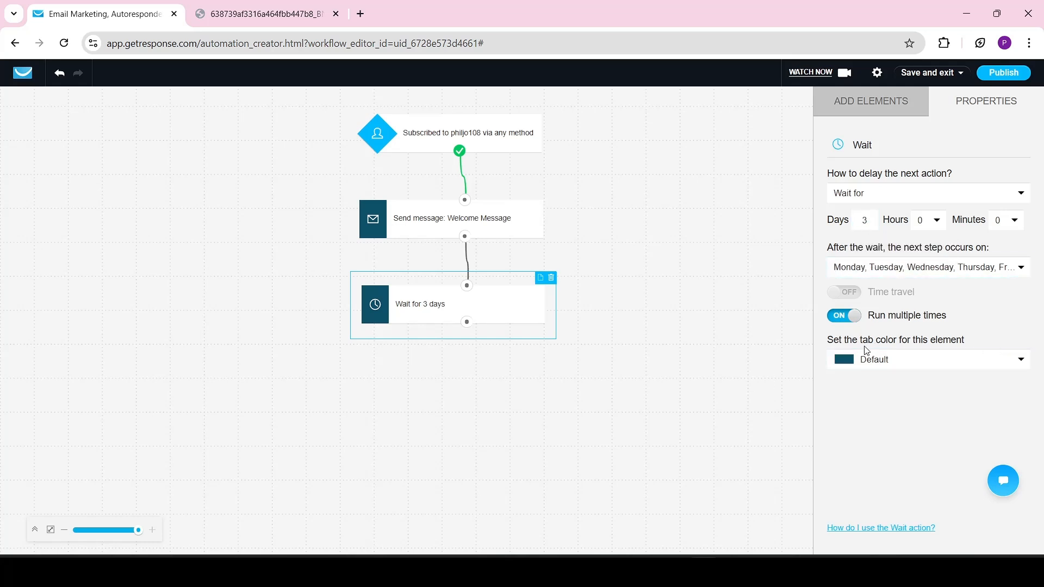
key(ctrl+Tab)
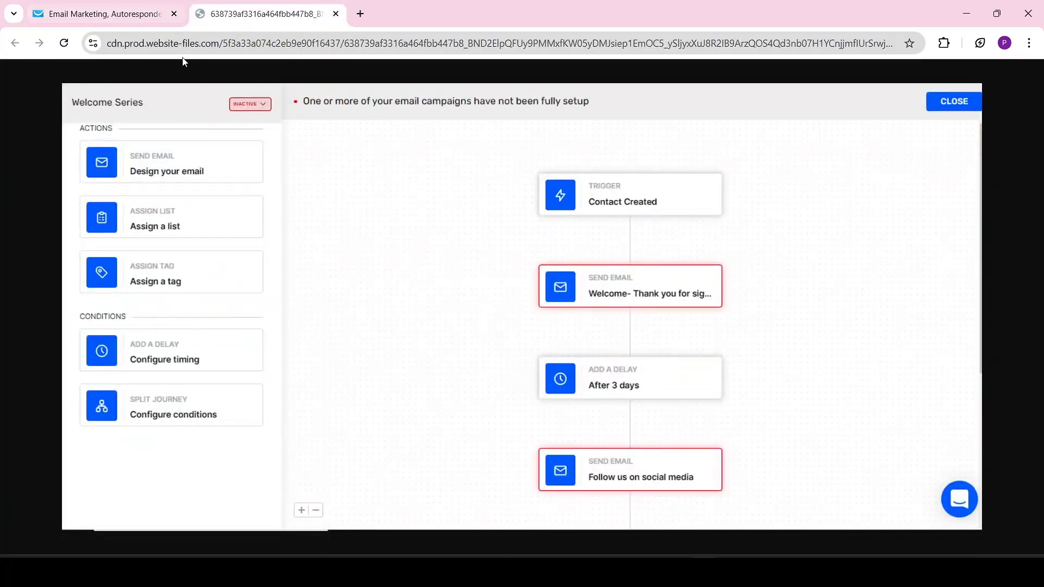
click(109, 13)
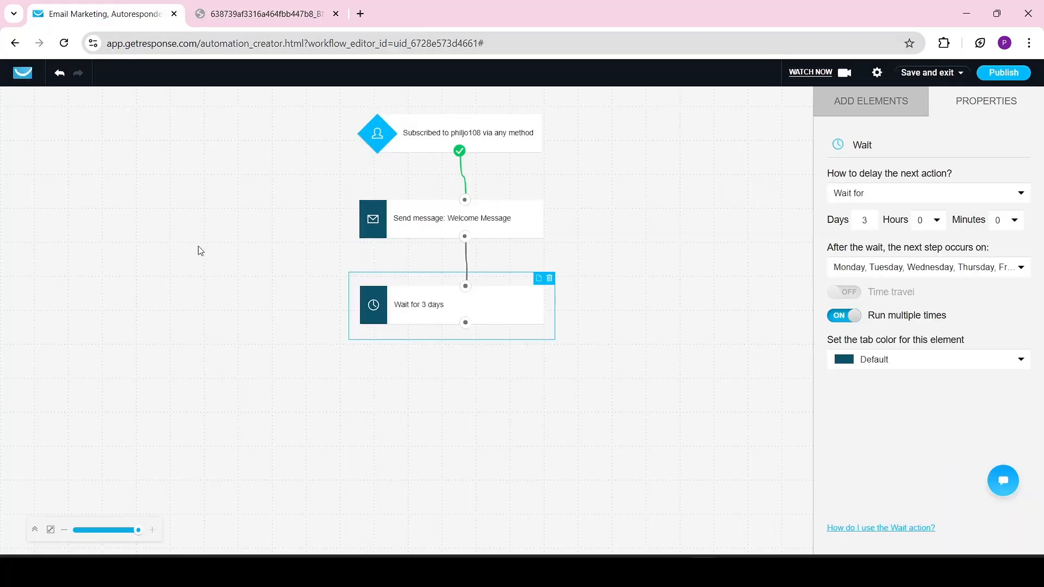
- Add a second Send message step below the Wait and connect the 3-day Wait to it
click(893, 103)
scroll(924, 326, down, 10)
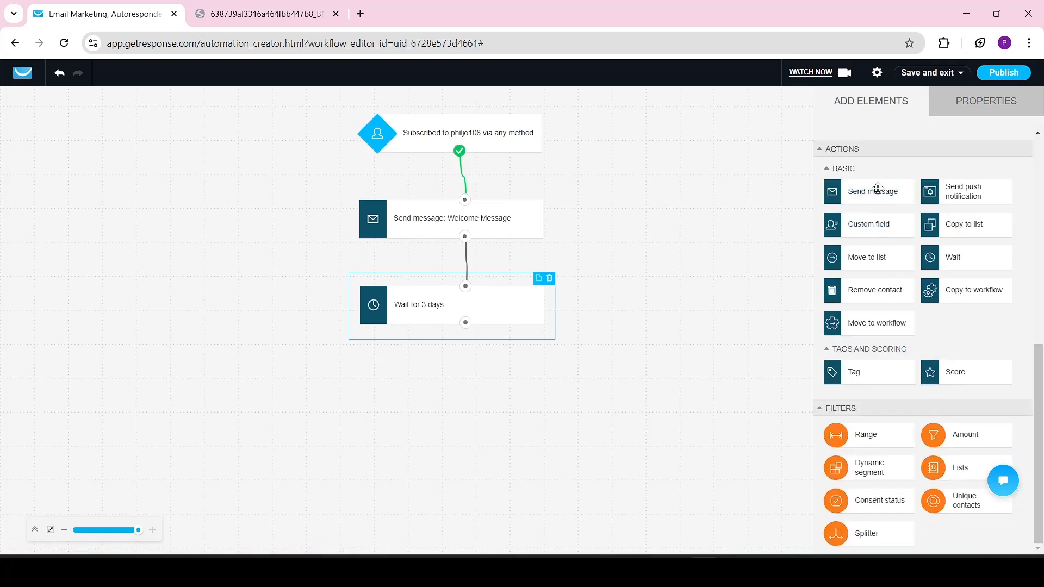
drag(878, 187, 456, 378)
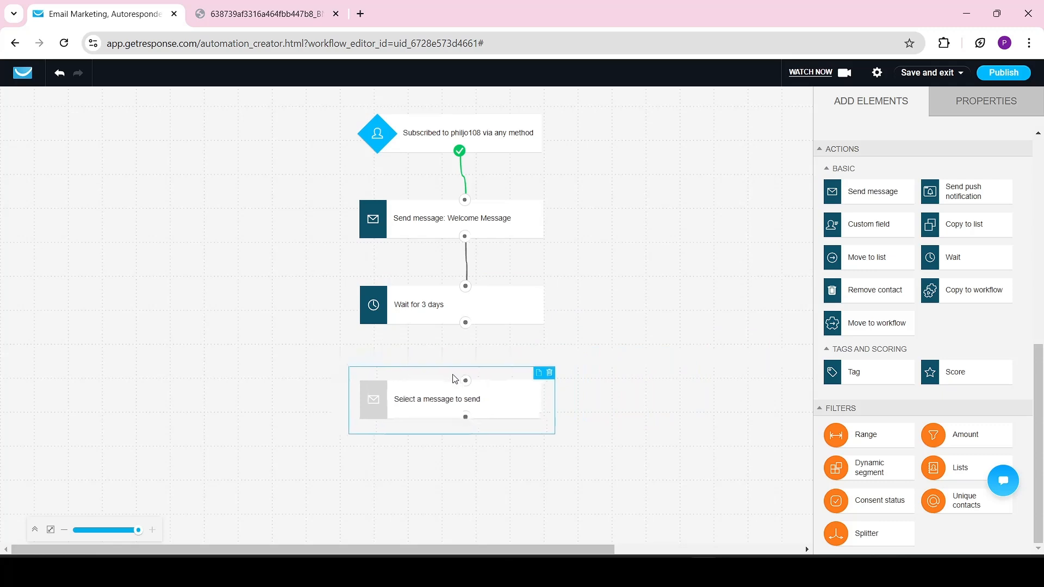
drag(465, 323, 466, 381)
click(522, 449)
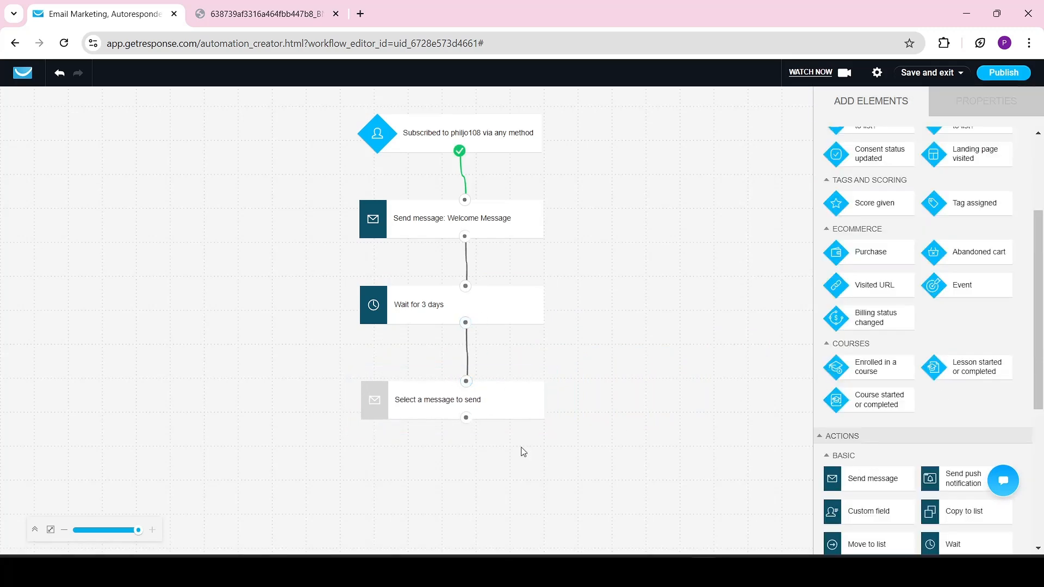
click(450, 388)
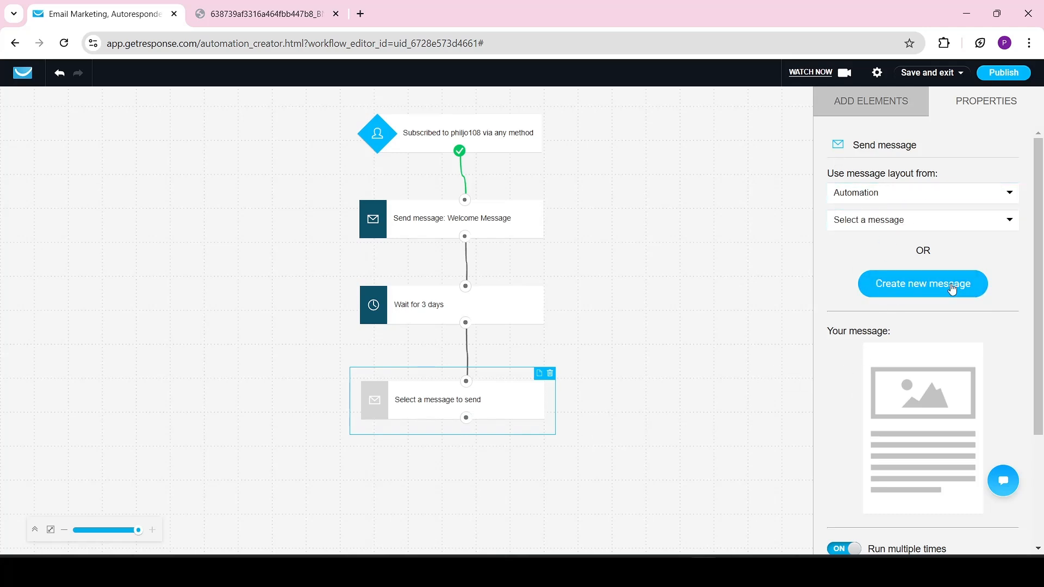
- Start a new automation message named 'Follow up' and move on to designing its content
click(900, 295)
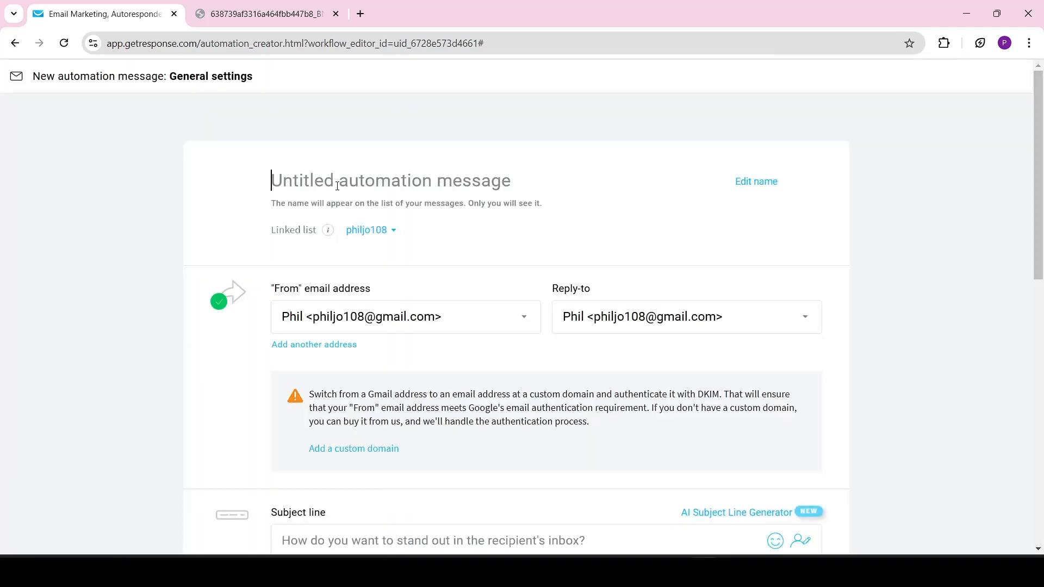
text(F)
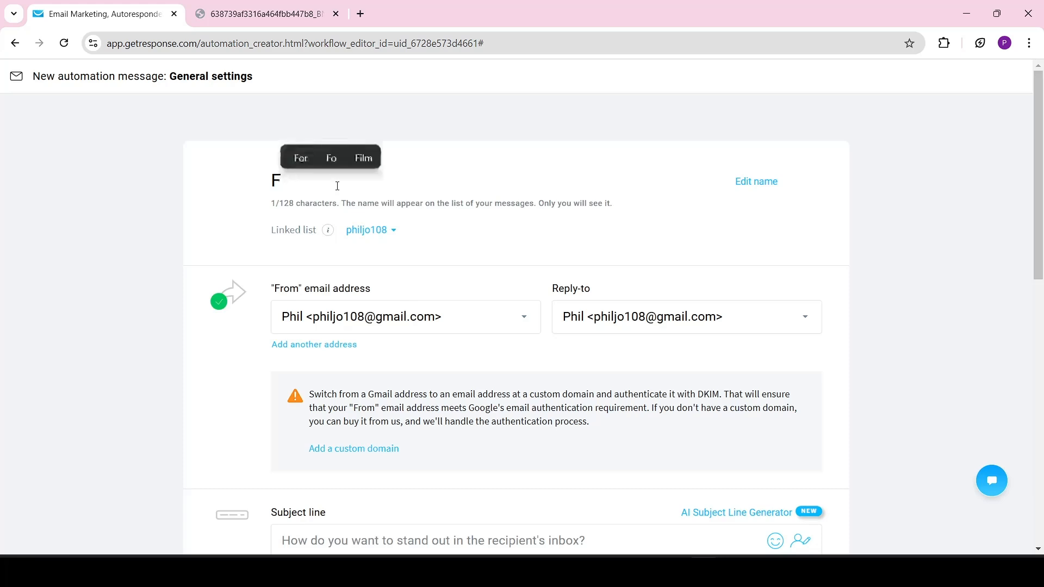
text(ollow)
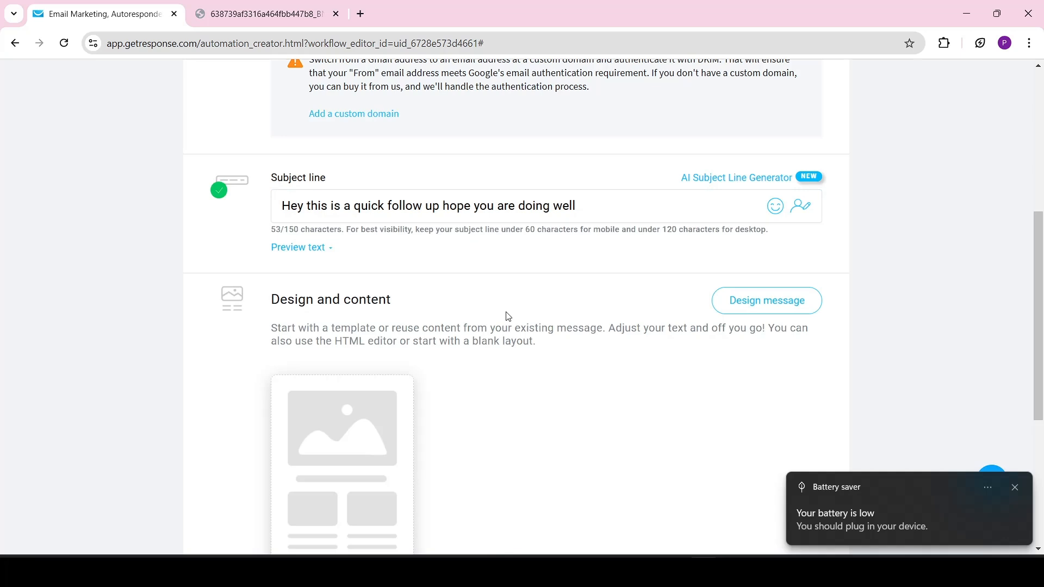
scroll(508, 316, down, 2)
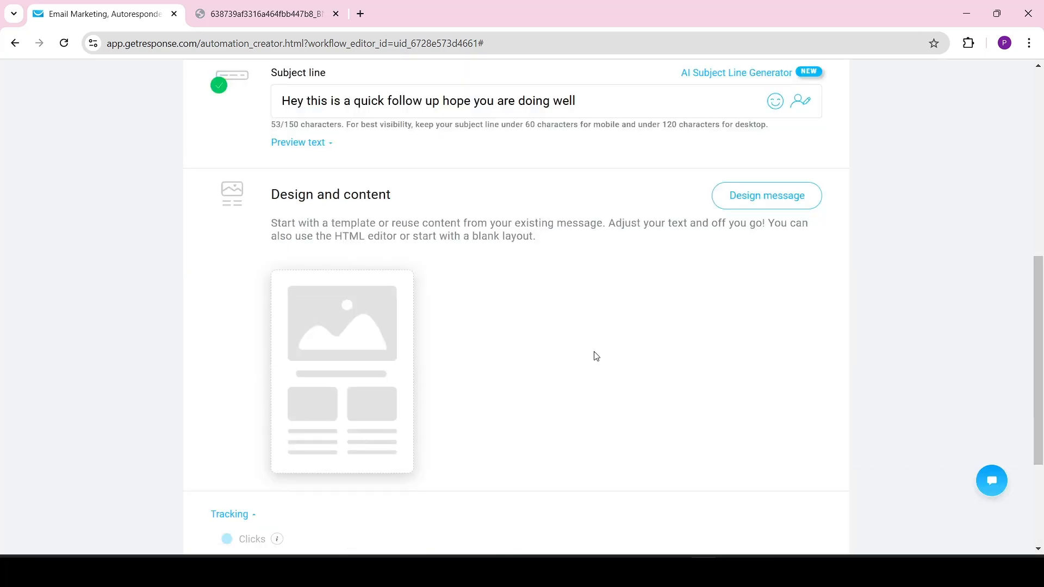
click(766, 202)
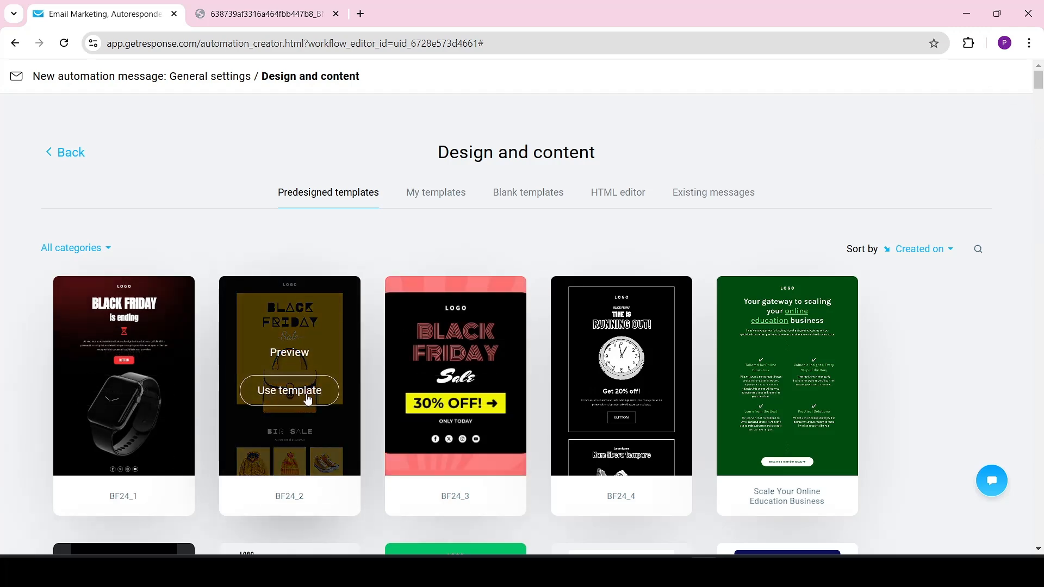
- Build the message on the BF24_2 Black Friday template and save it to the workflow
click(300, 396)
drag(711, 232, 722, 169)
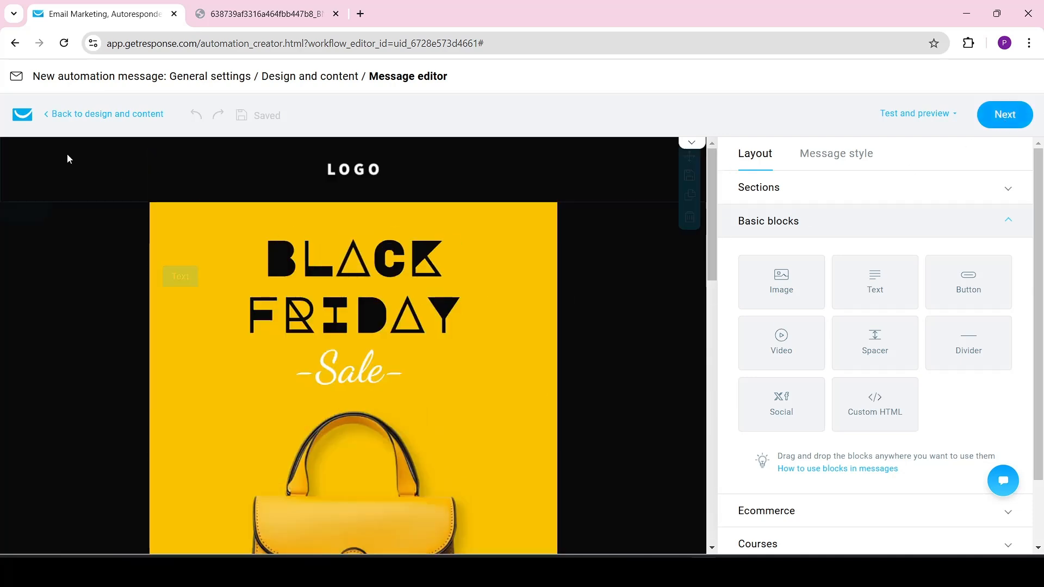
click(1010, 122)
drag(1041, 232, 1040, 495)
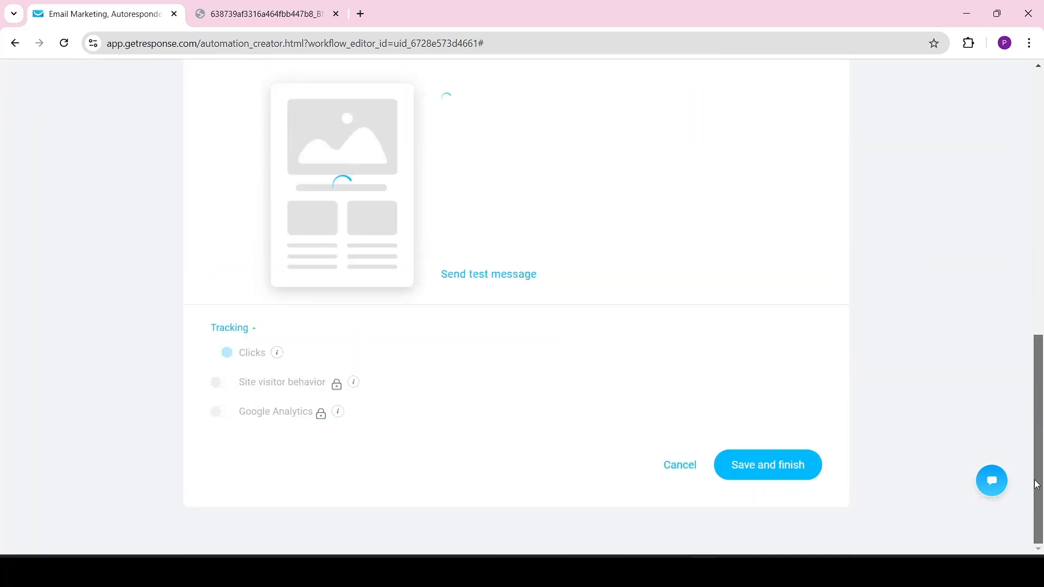
click(773, 469)
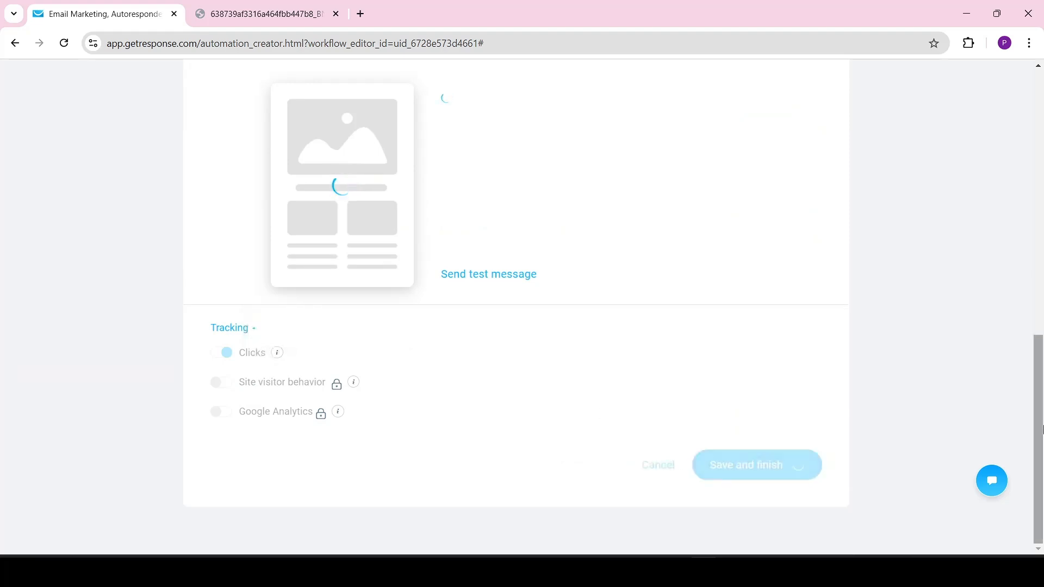
drag(303, 114, 466, 421)
- Publish My first automation to start Immediately and end Never
click(259, 12)
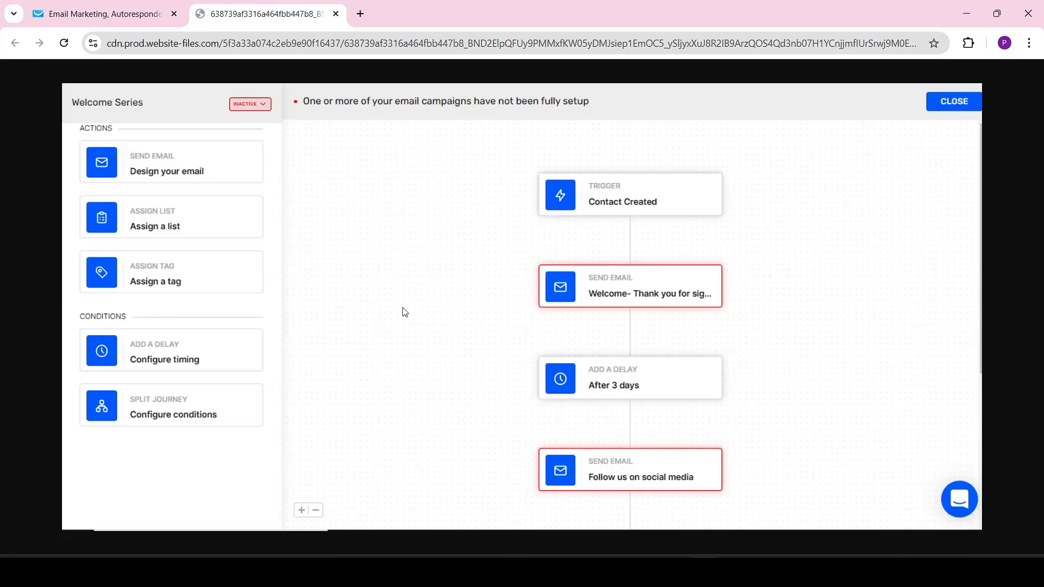
click(133, 7)
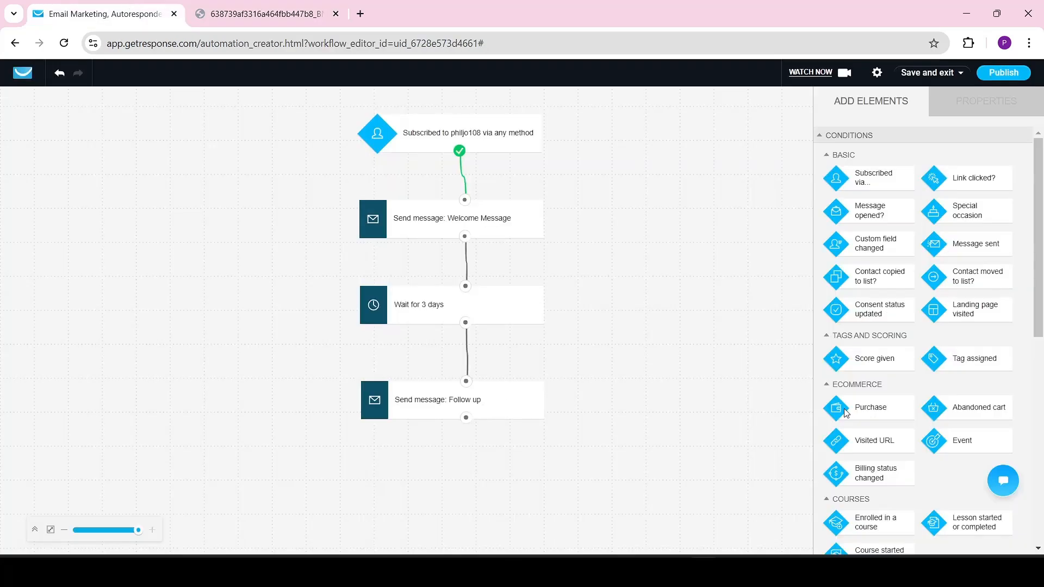
click(965, 77)
click(996, 76)
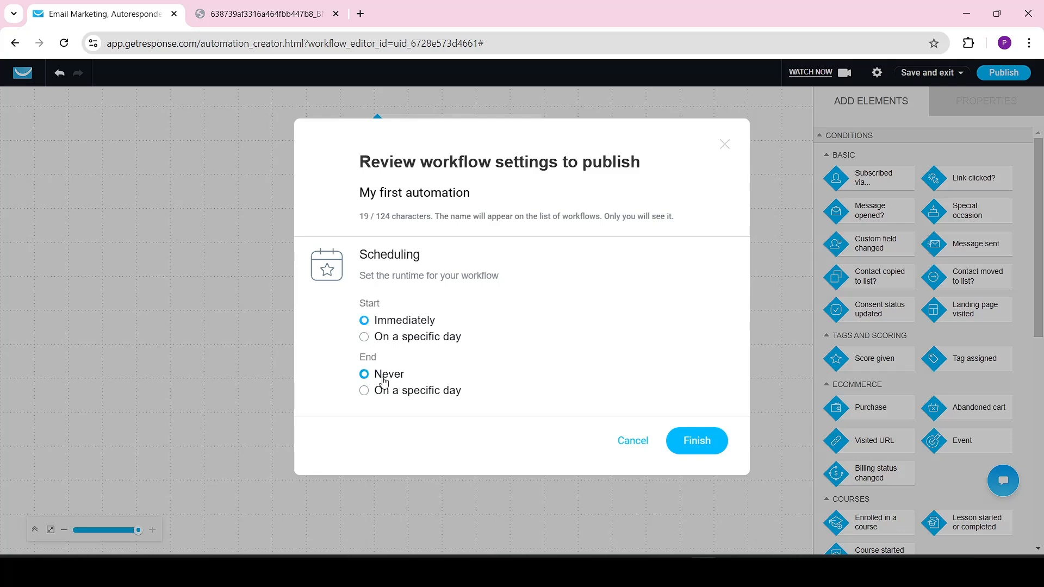
click(693, 445)
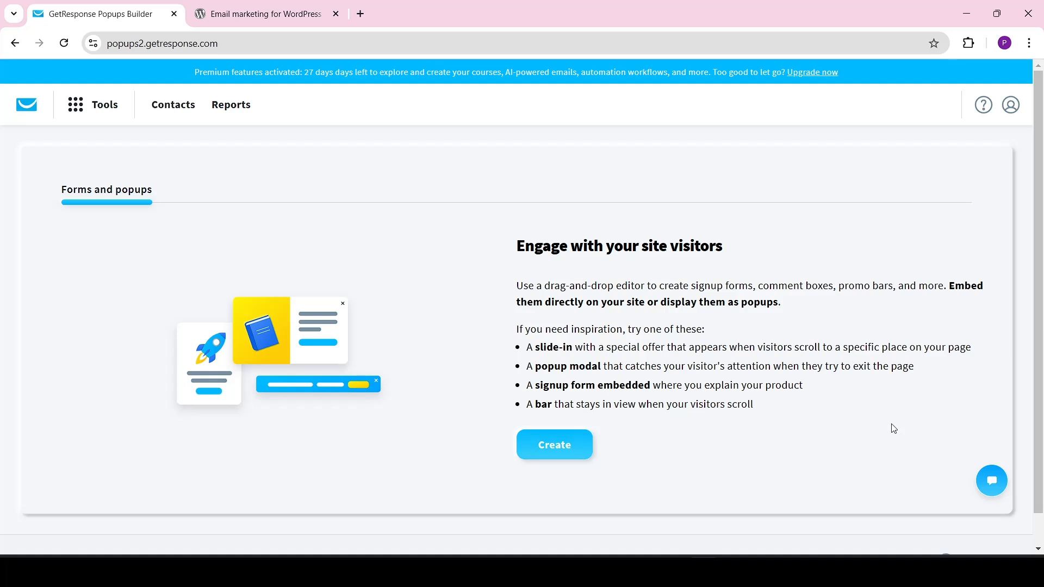
- Go to Forms and popups and create a new form displayed In a popup
click(108, 111)
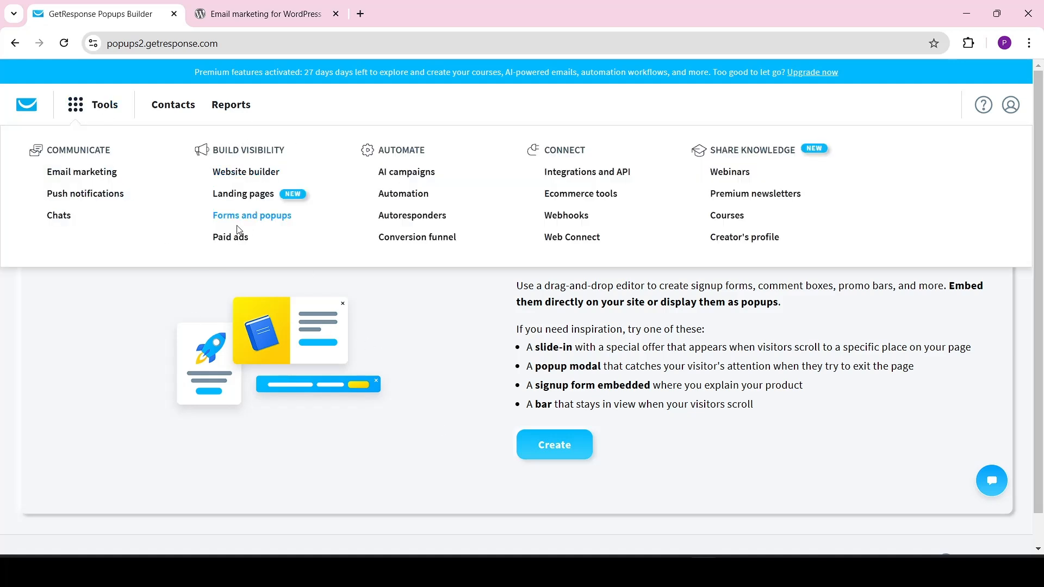
click(269, 220)
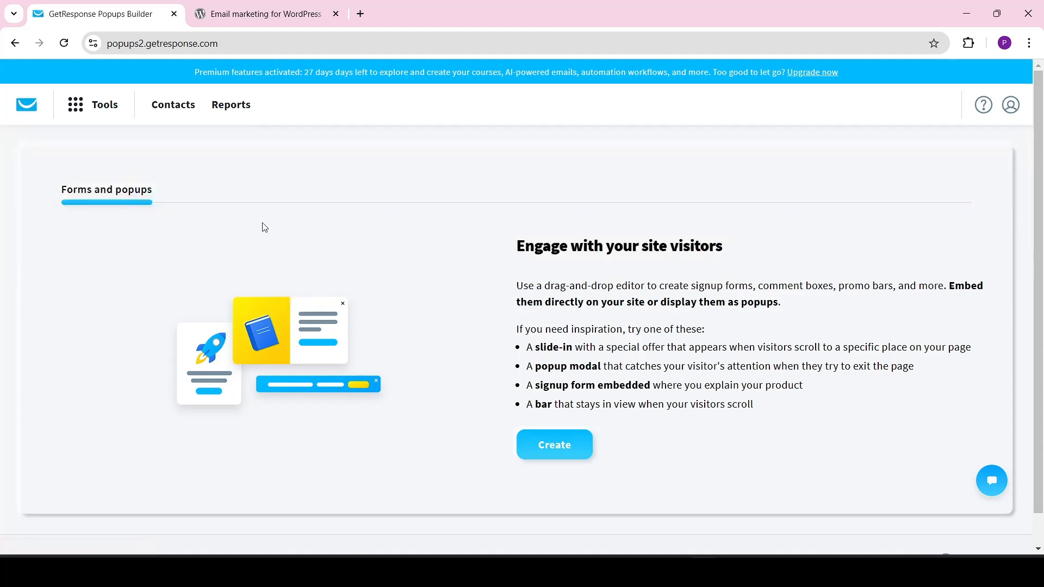
click(555, 452)
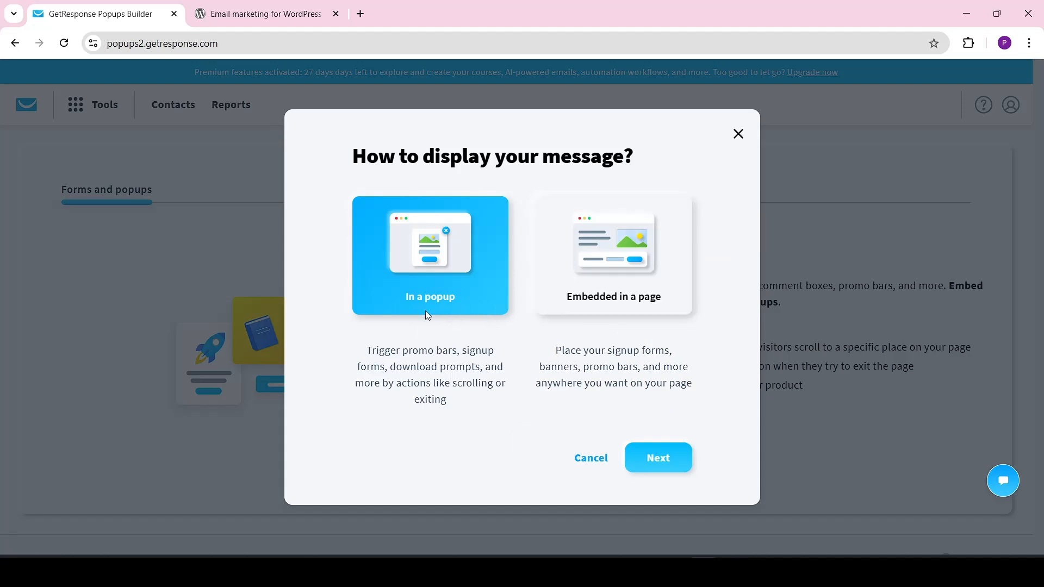
click(655, 457)
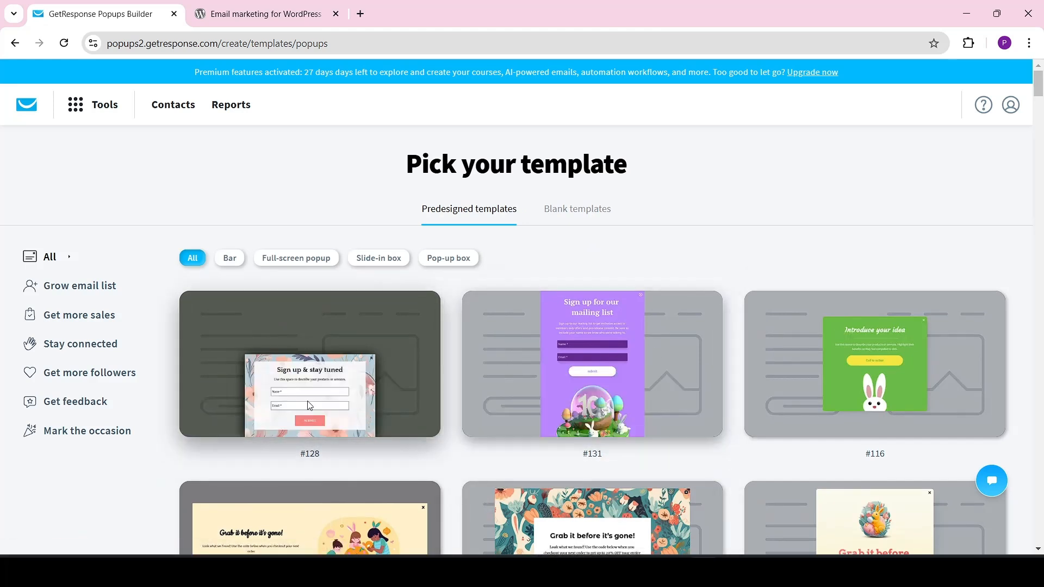
- Pick the blank Signup popup template to open it in the editor
click(582, 211)
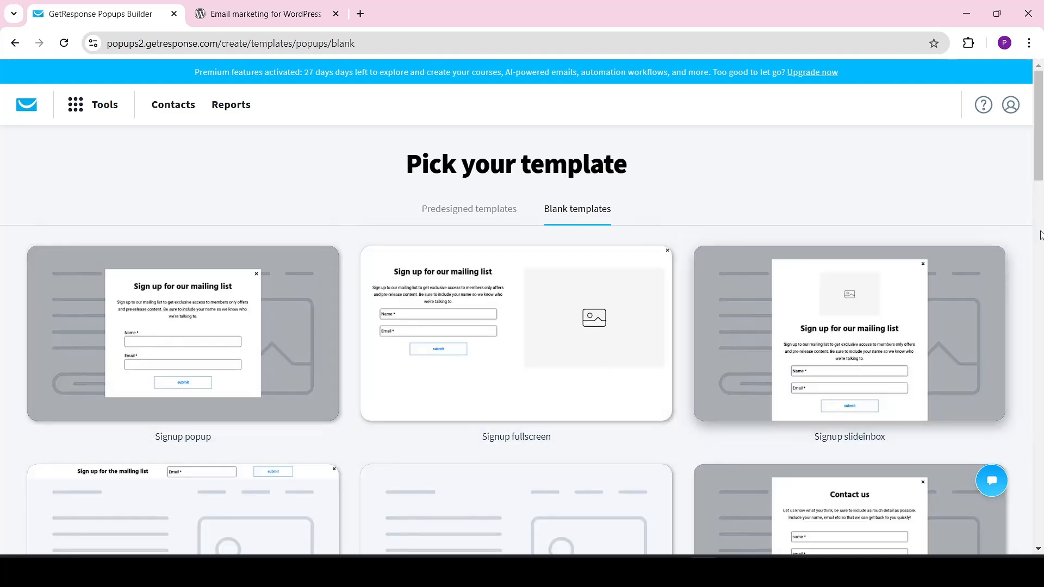
drag(1041, 169, 1042, 111)
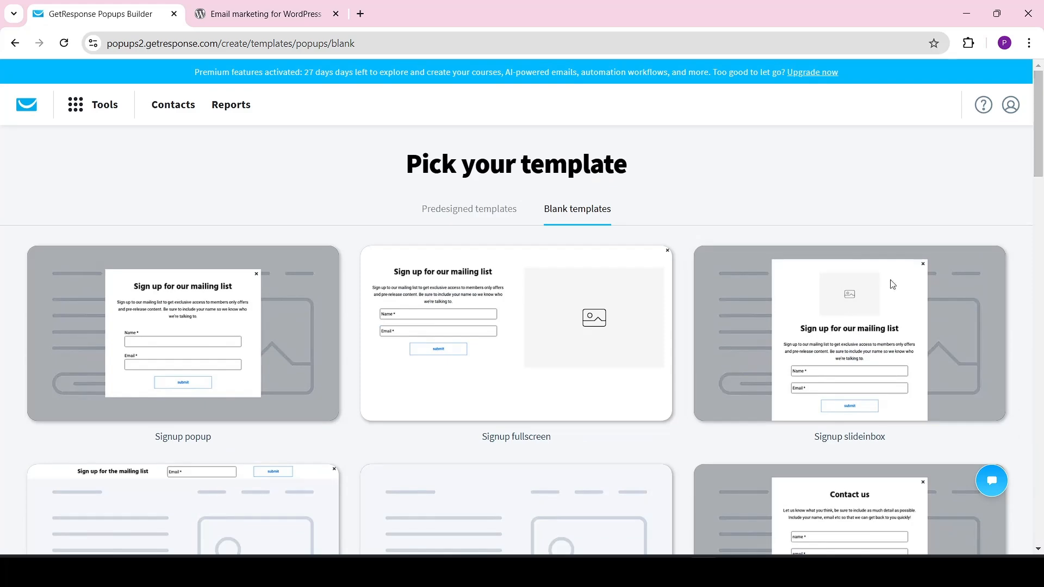
mouse_move(228, 330)
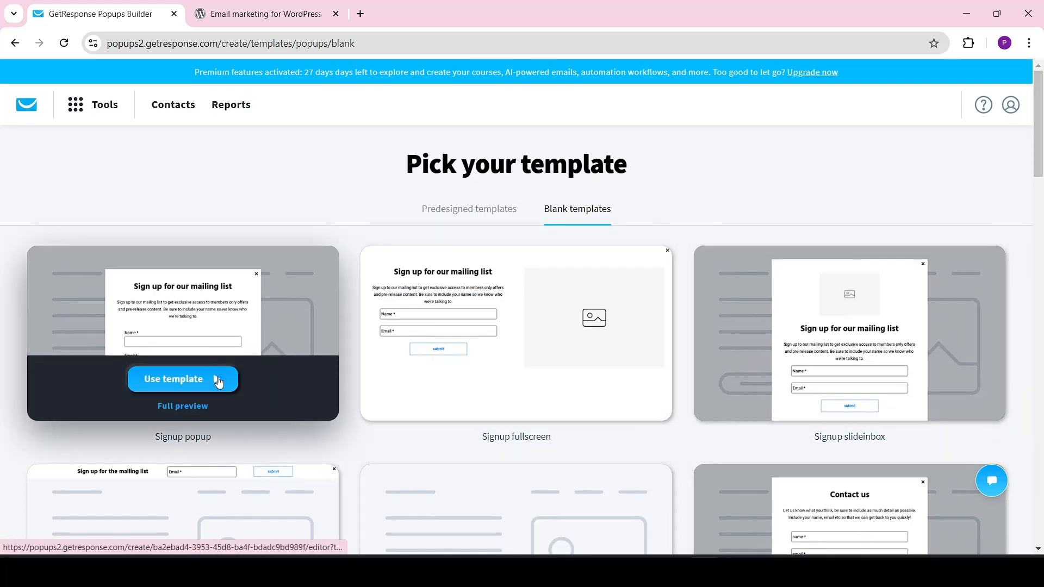
click(218, 382)
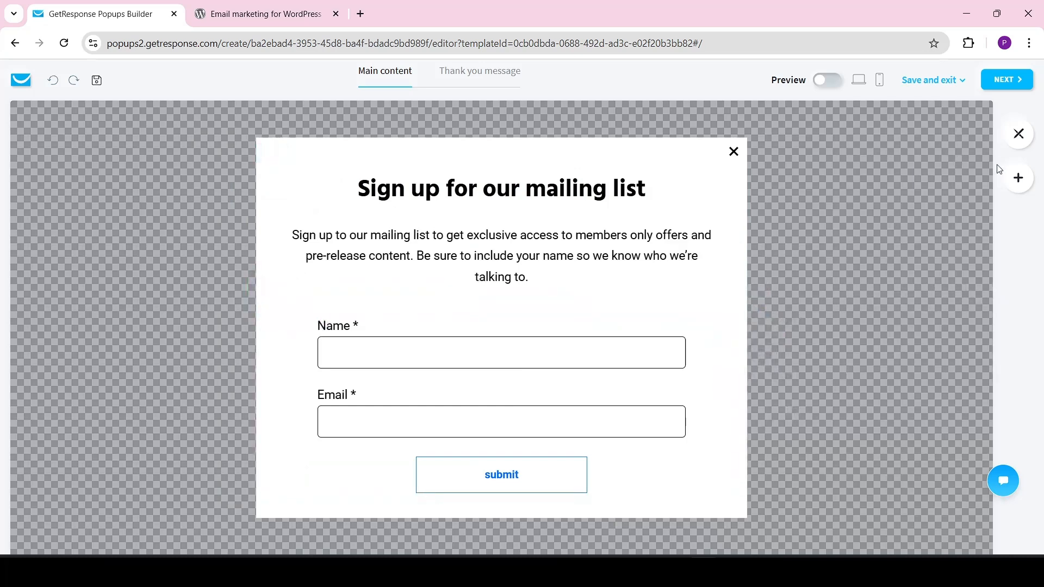
- Try the slide-in, full-screen and bar popup types, then return to the pop-up box type
click(1019, 141)
mouse_move(981, 211)
mouse_down()
mouse_move(982, 413)
mouse_move(995, 210)
mouse_up()
click(917, 342)
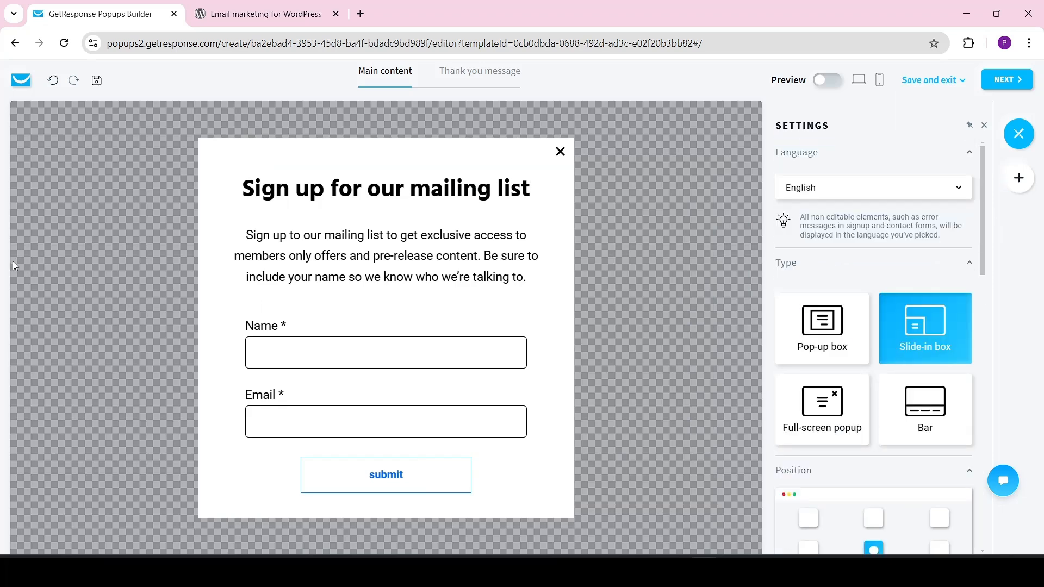
click(823, 413)
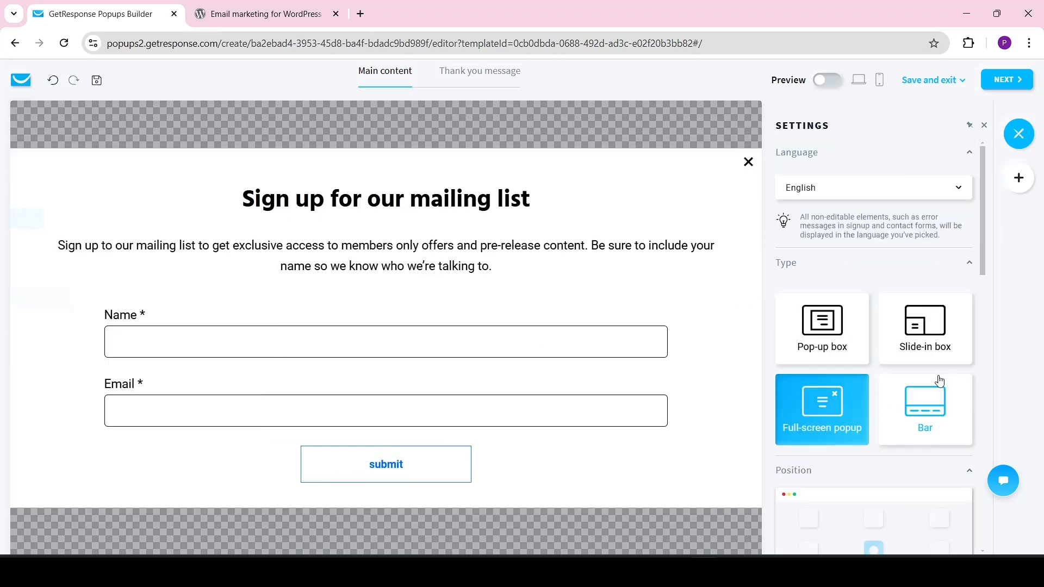
click(922, 416)
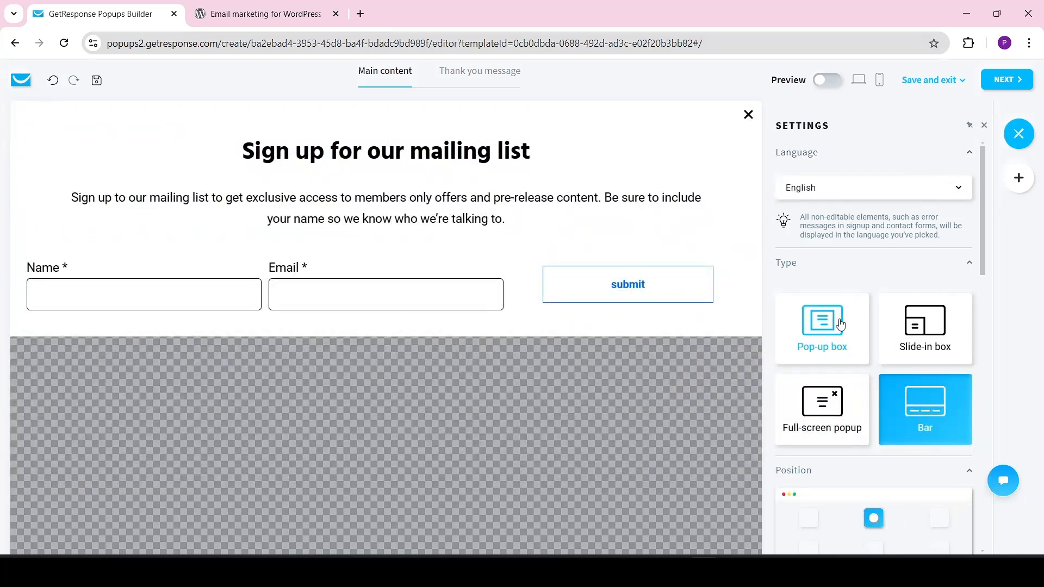
click(840, 324)
- Add an image block with a stock portrait below the body text, then delete it
click(1018, 178)
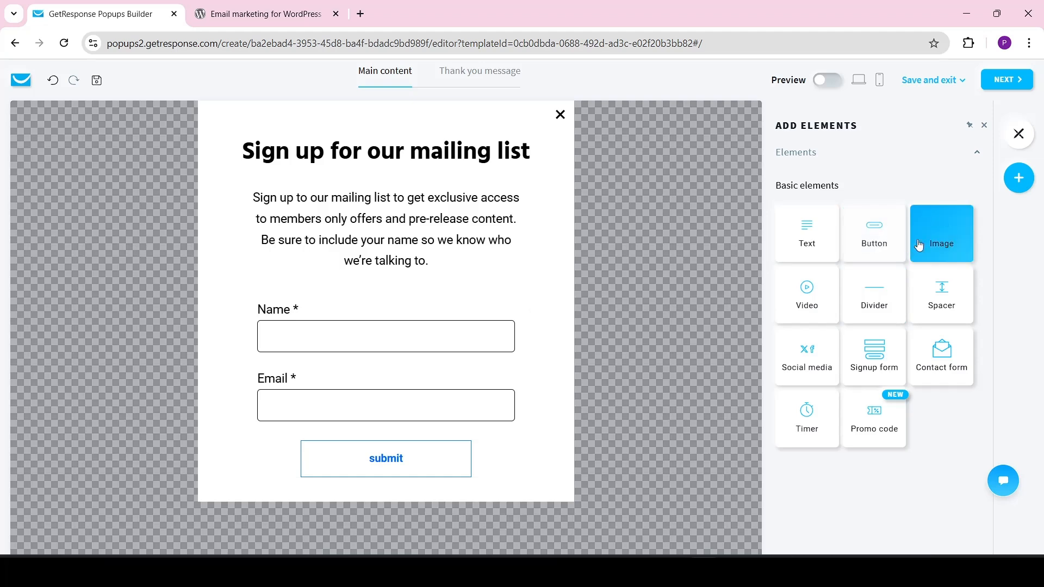
drag(919, 244, 400, 272)
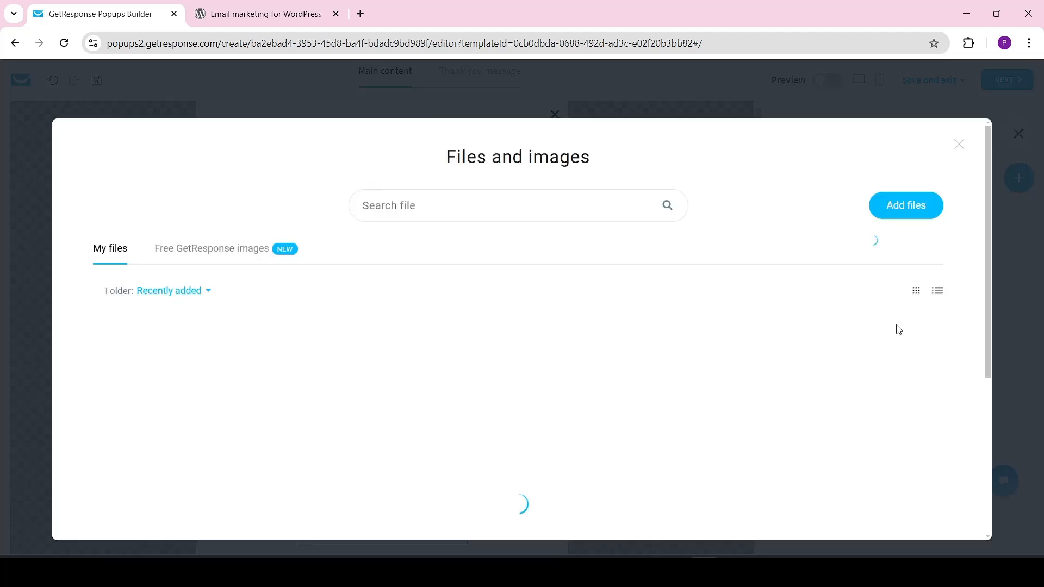
click(239, 251)
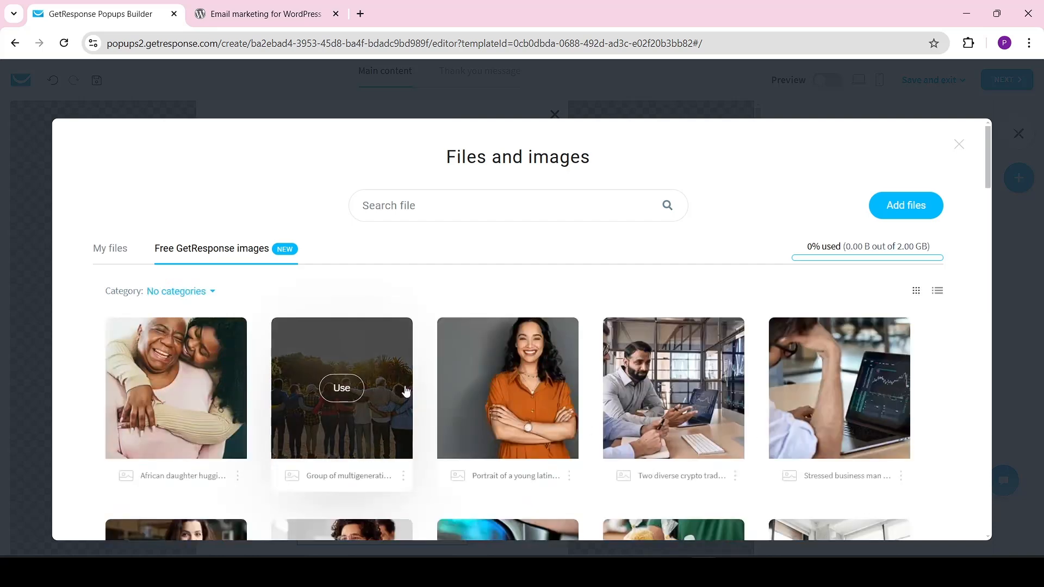
click(507, 388)
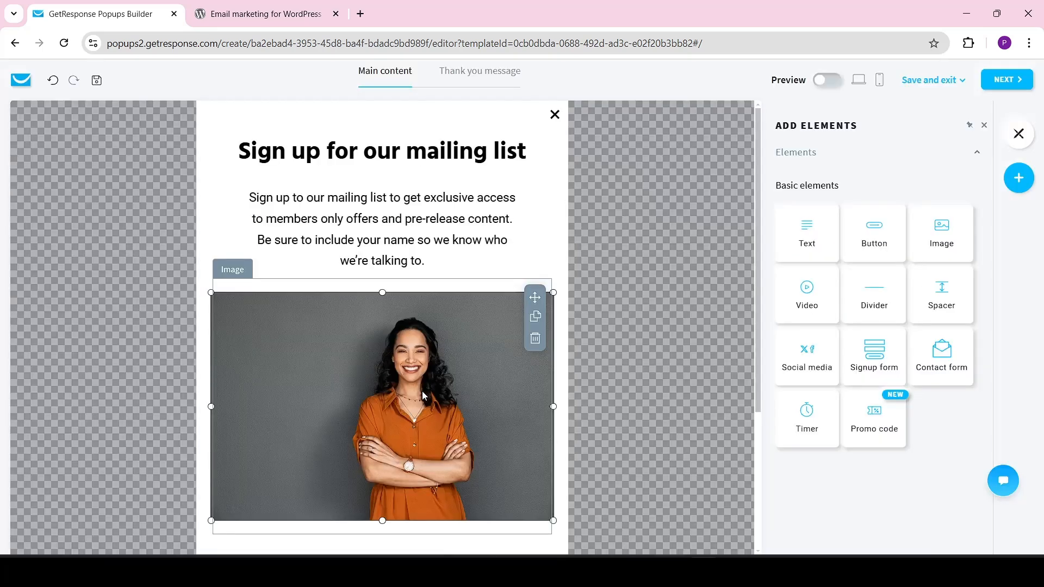
click(534, 338)
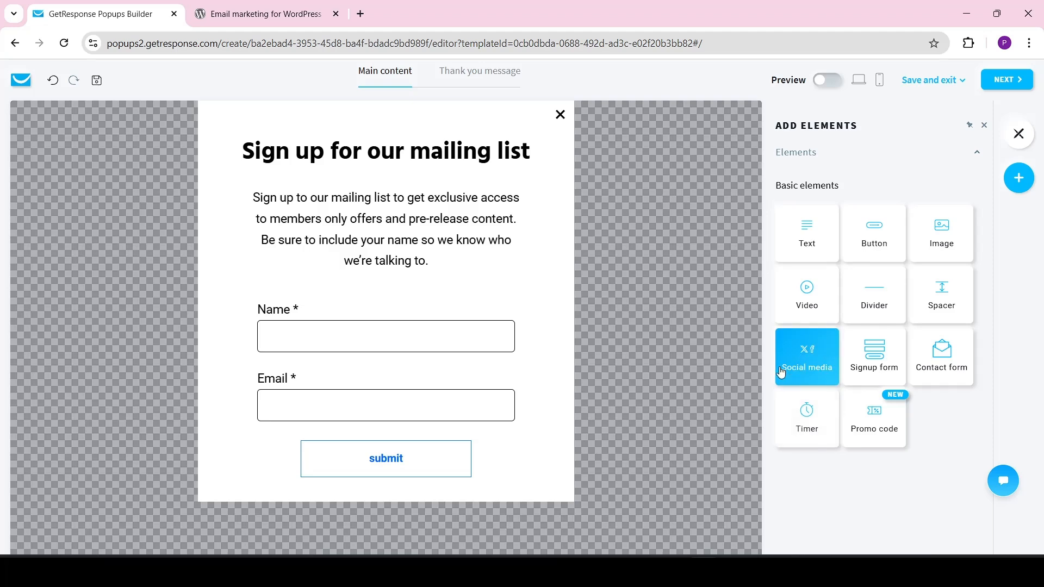
- Add social media icons, a countdown timer and a promo code block, then delete all three
drag(780, 368, 379, 492)
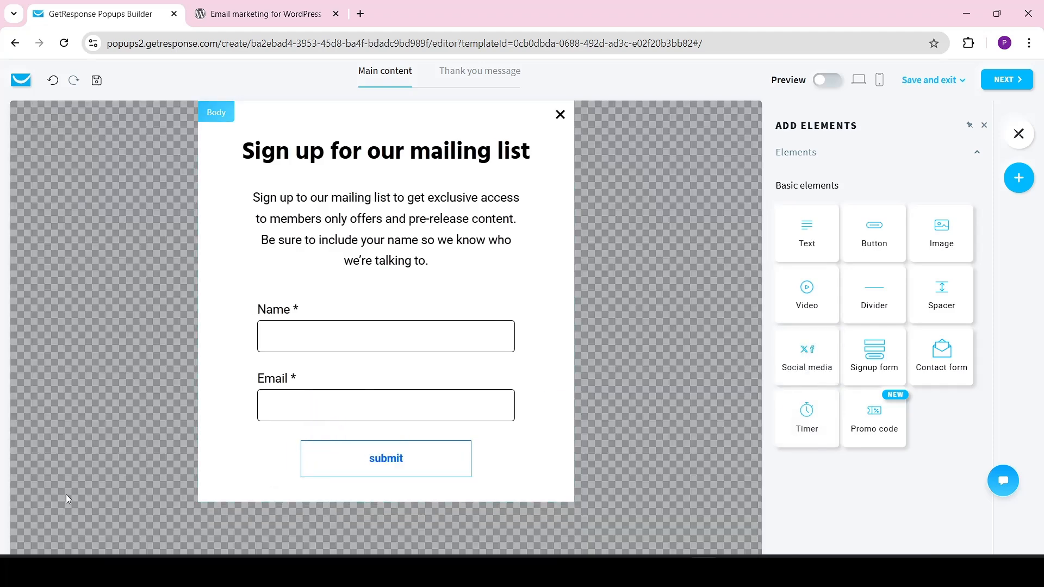
drag(820, 366, 383, 494)
drag(808, 421, 426, 306)
drag(893, 435, 468, 319)
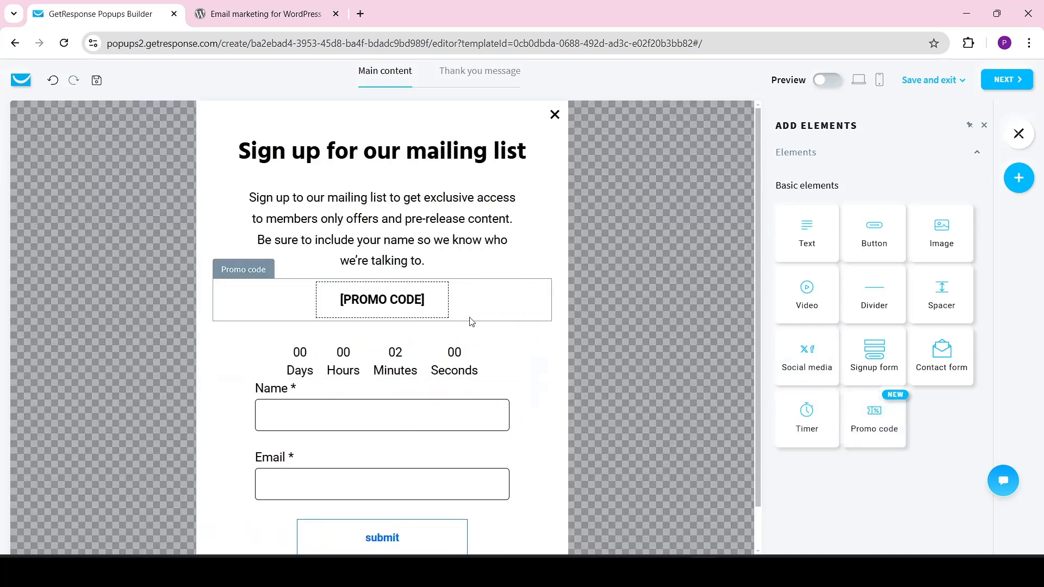
click(535, 338)
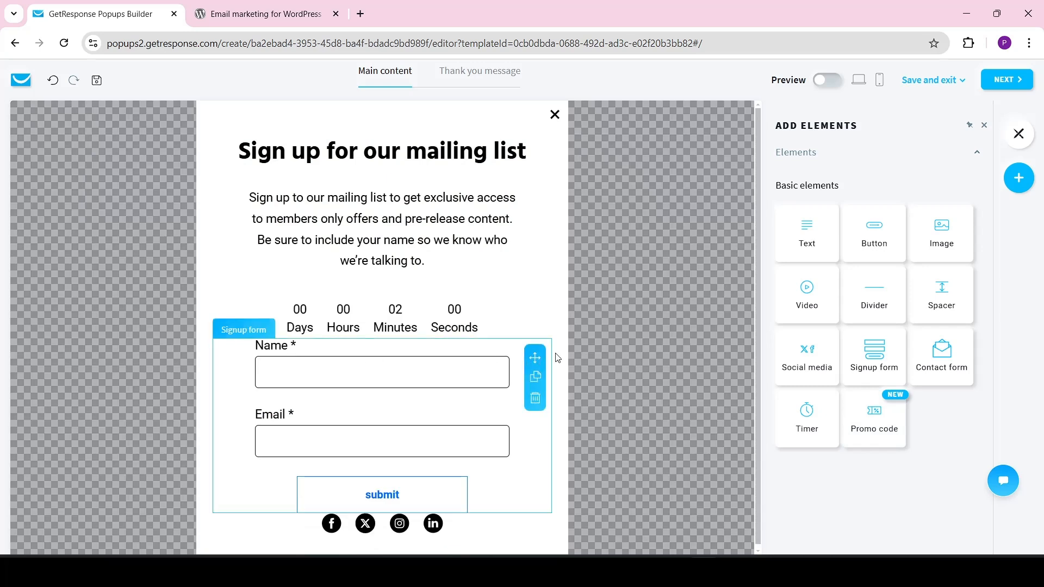
click(534, 359)
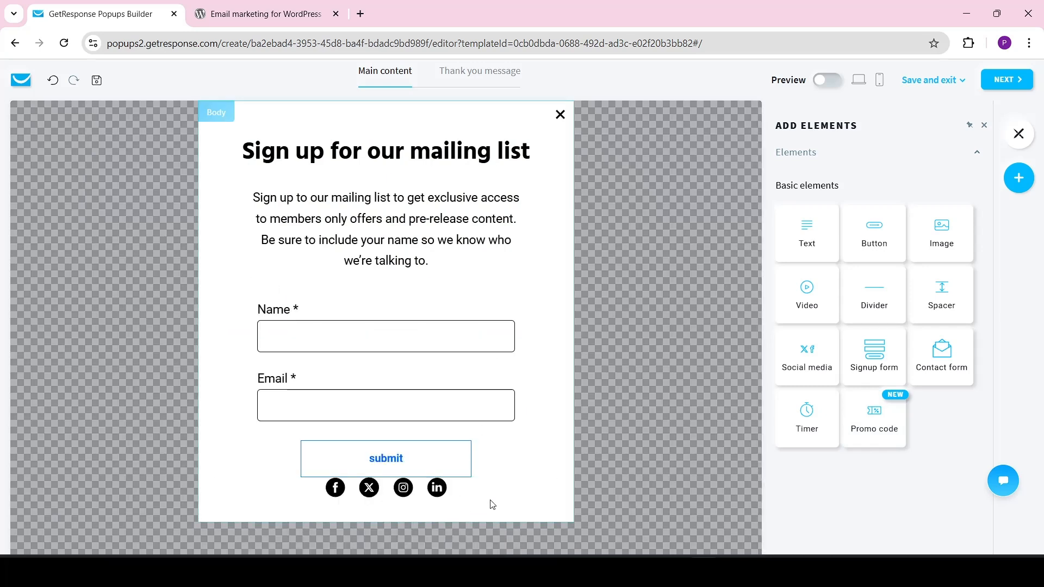
click(540, 479)
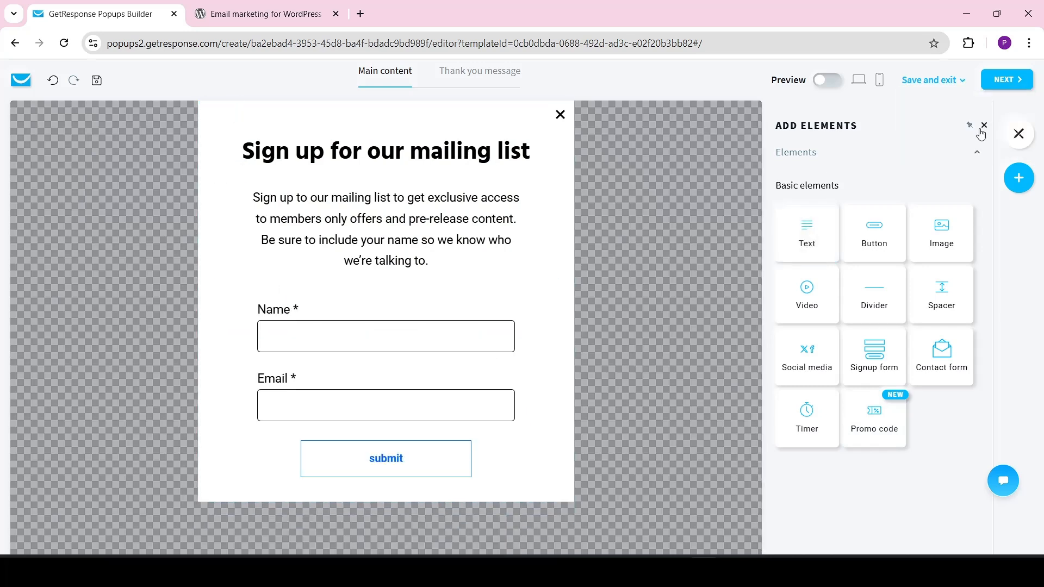
click(984, 126)
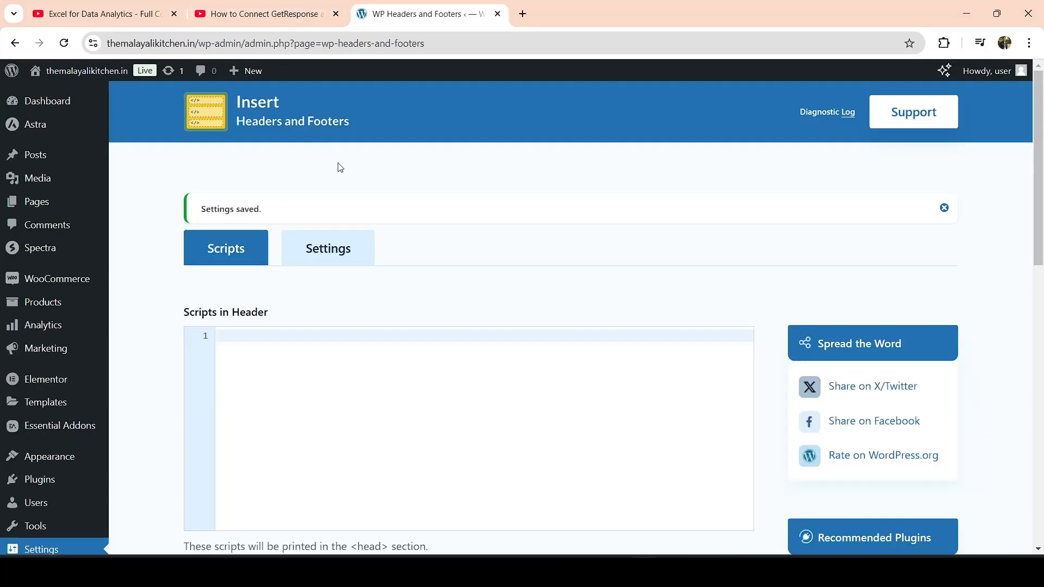
- Hide the Elementor Overview box using the WordPress Dashboard's Screen Options
click(81, 93)
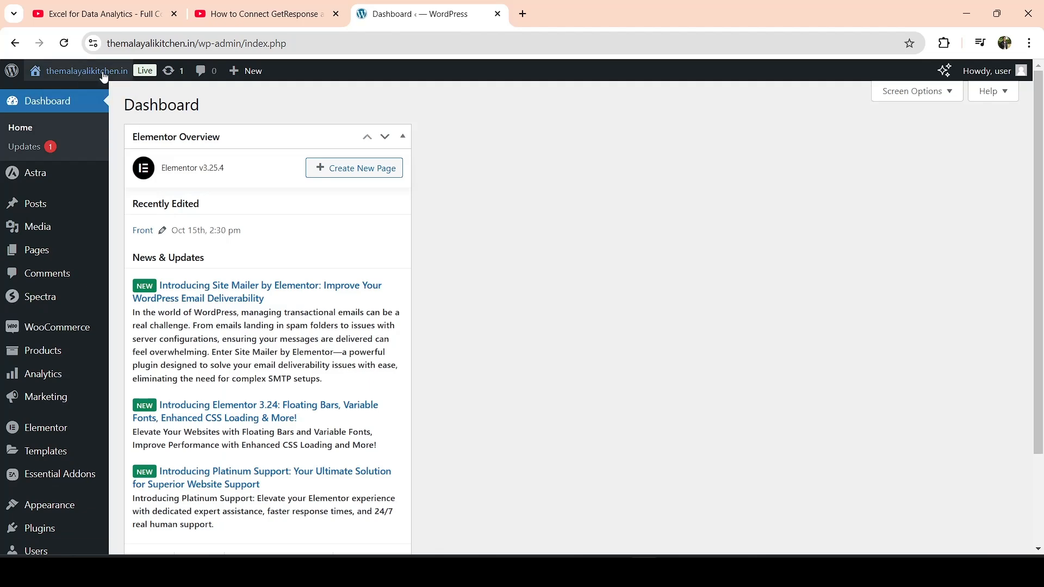
click(917, 93)
click(294, 165)
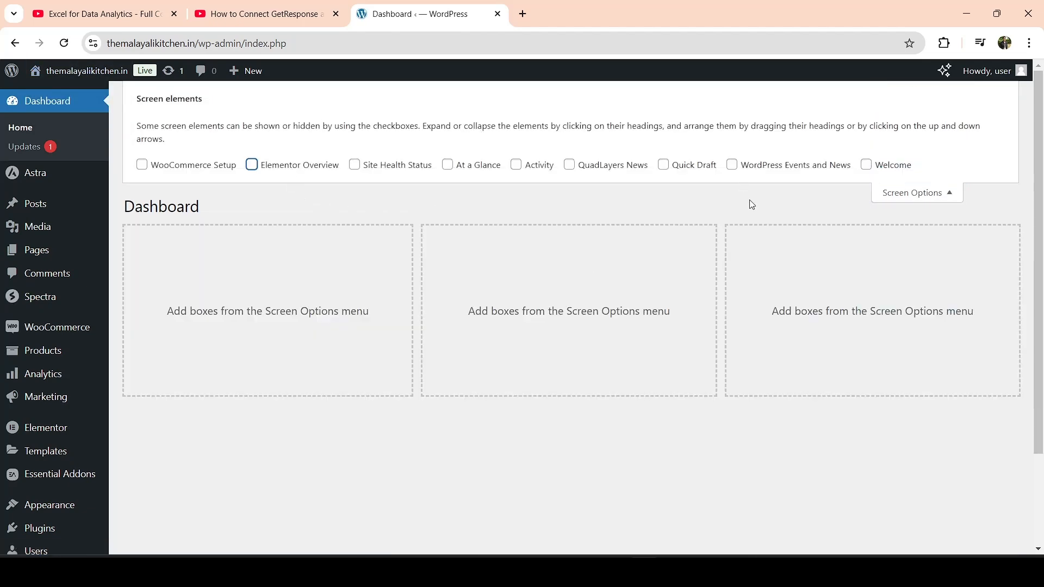
click(944, 191)
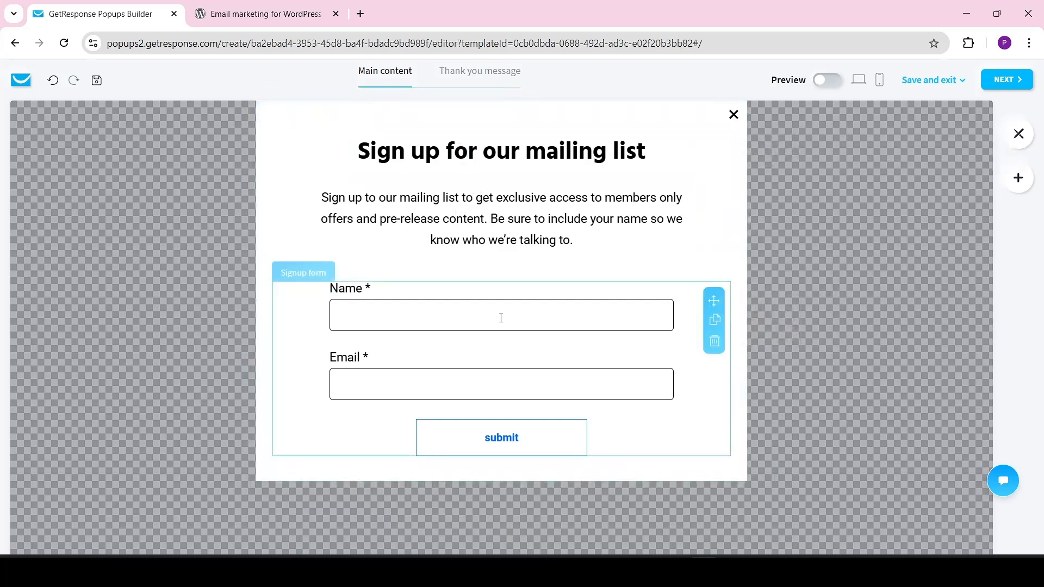
- Continue from the popup design to Display rules and open the Choose audience settings
click(1011, 81)
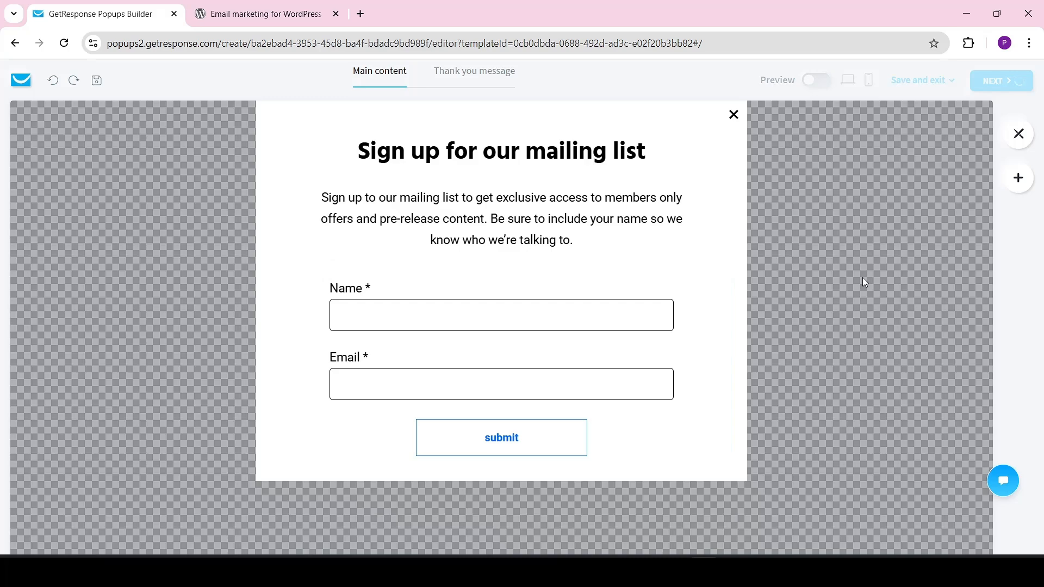
scroll(1039, 179, down, 5)
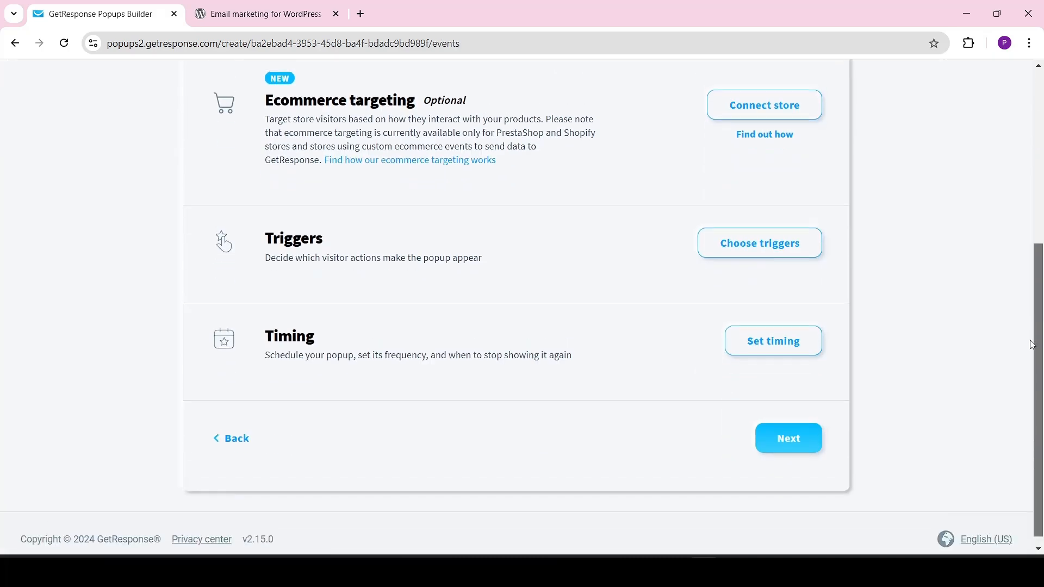
scroll(1039, 180, up, 5)
scroll(1040, 179, down, 5)
scroll(1039, 179, up, 5)
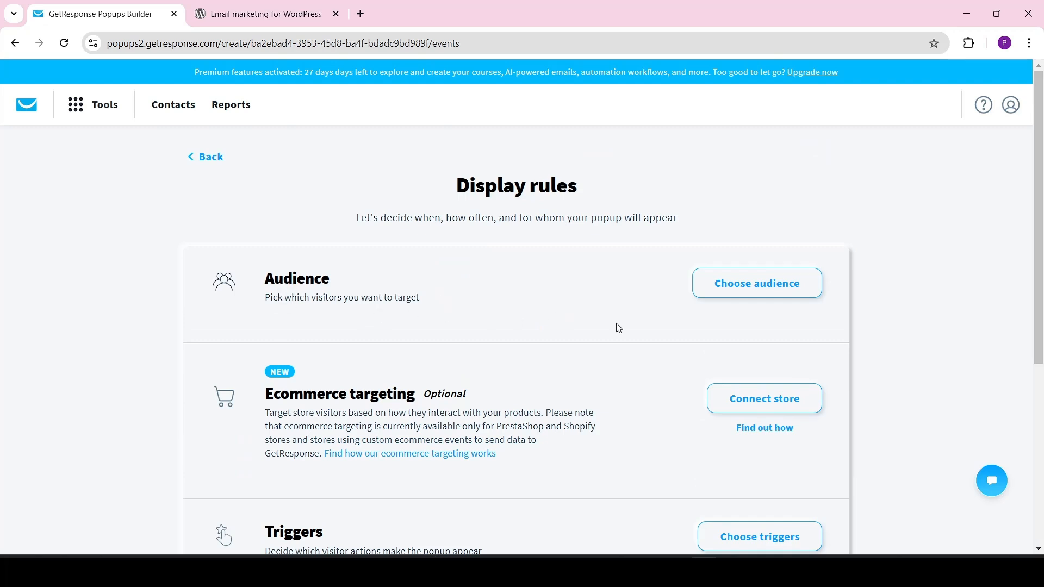
click(761, 291)
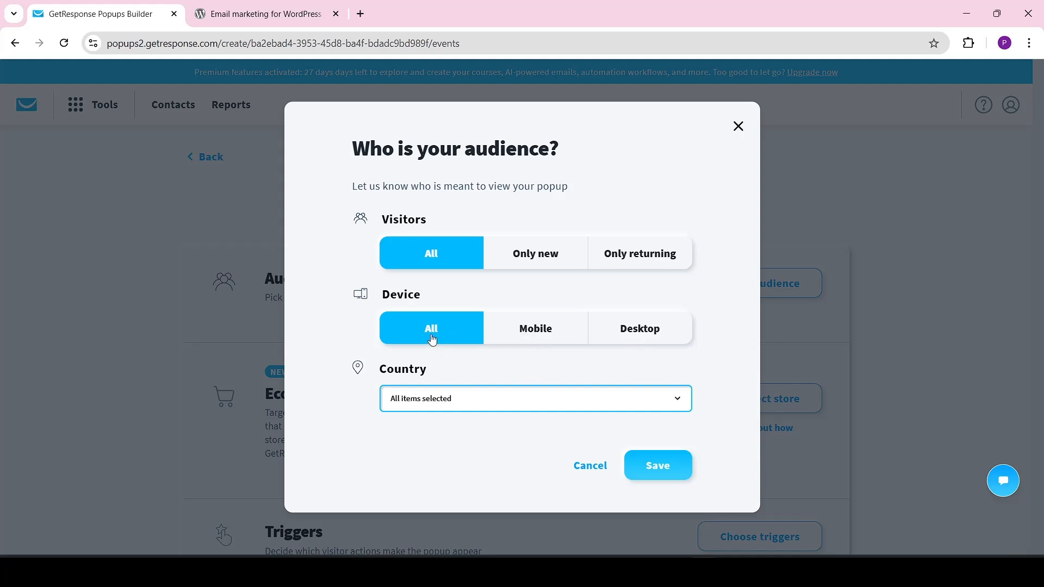
- Confirm every country is selected and save the audience for all visitors and all devices
click(459, 403)
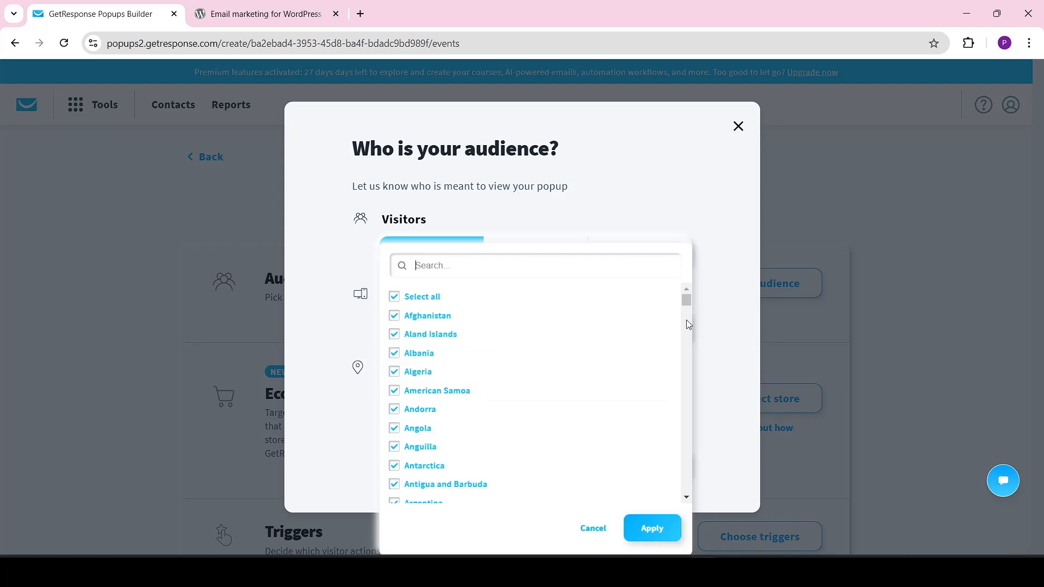
mouse_move(689, 296)
mouse_down()
mouse_move(694, 489)
mouse_move(699, 297)
mouse_up()
click(710, 333)
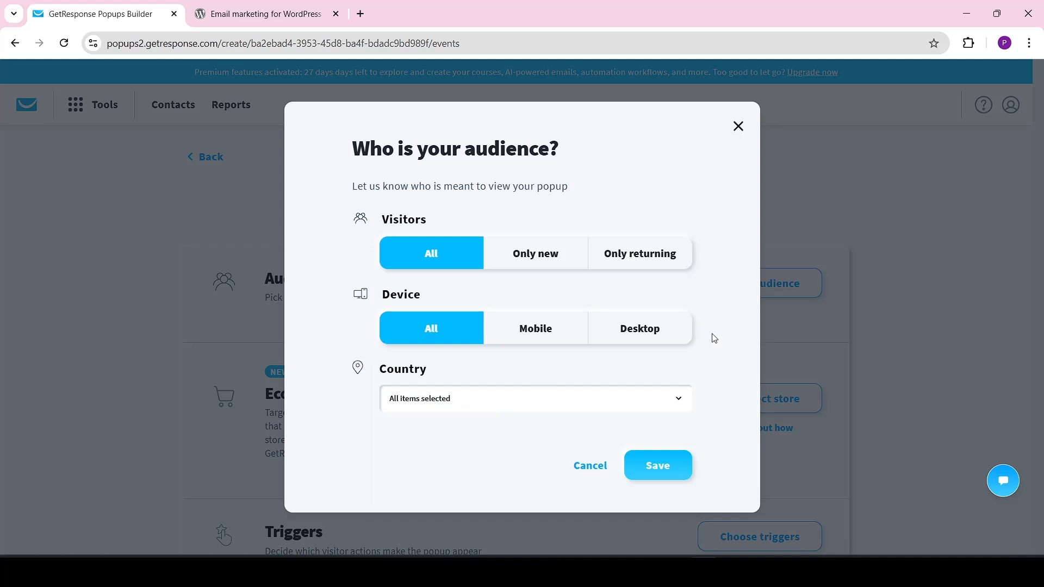
click(674, 399)
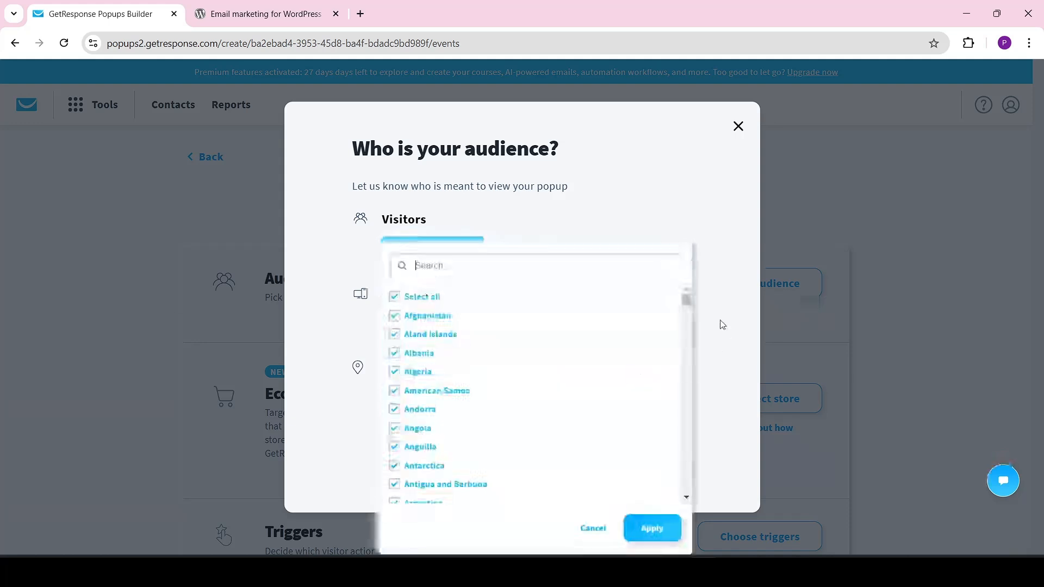
drag(687, 305, 731, 322)
click(732, 321)
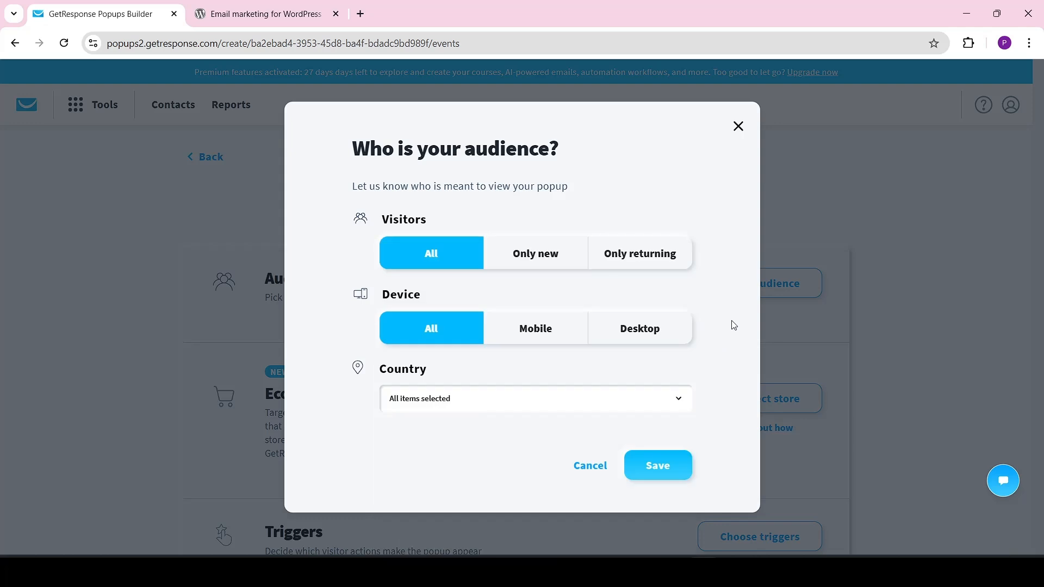
click(658, 464)
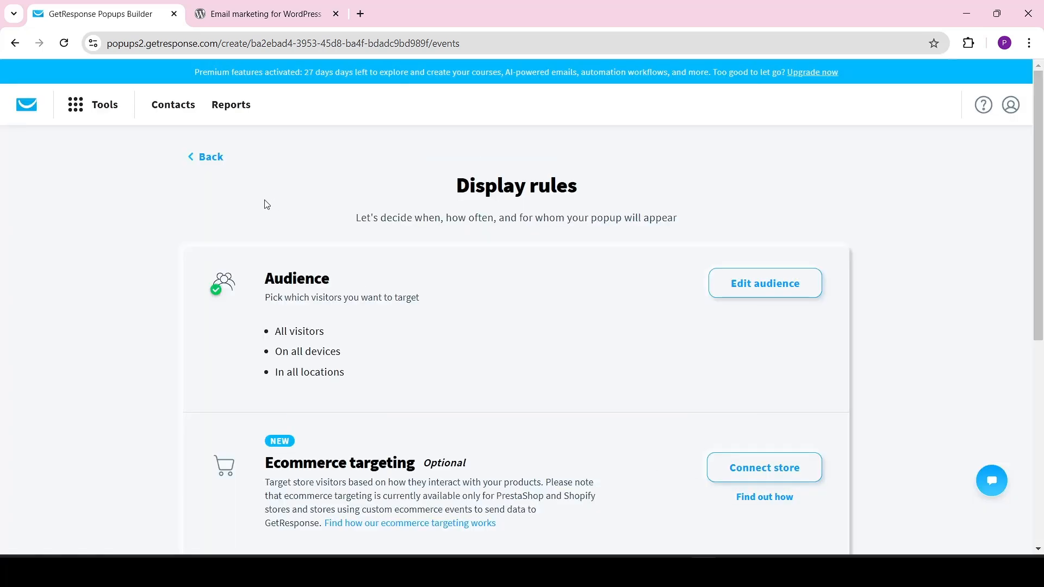
drag(1038, 238, 1041, 444)
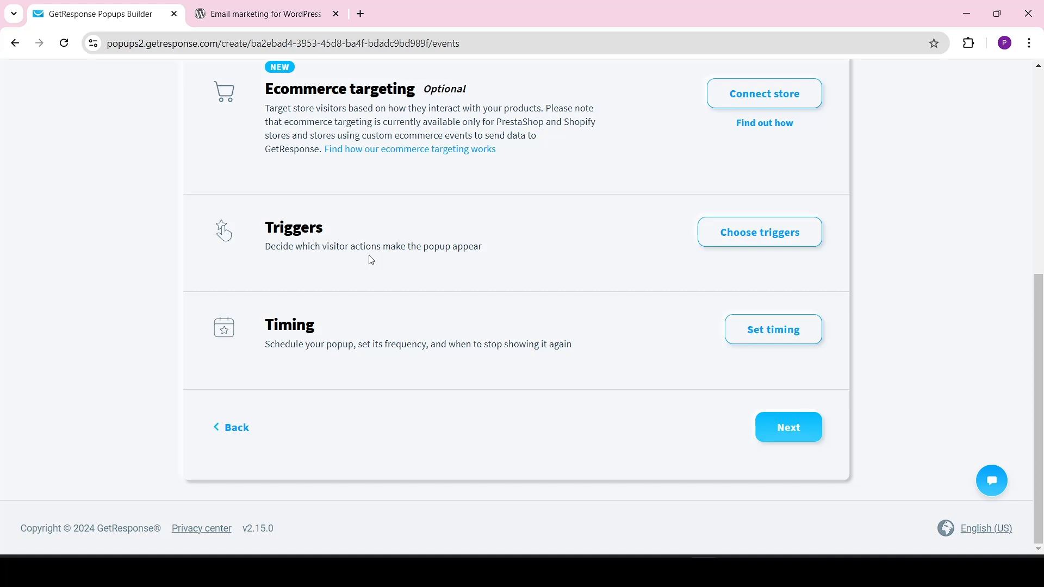
- Set the trigger to After N seconds with 10 seconds, leave After scrolling off, and save
click(739, 235)
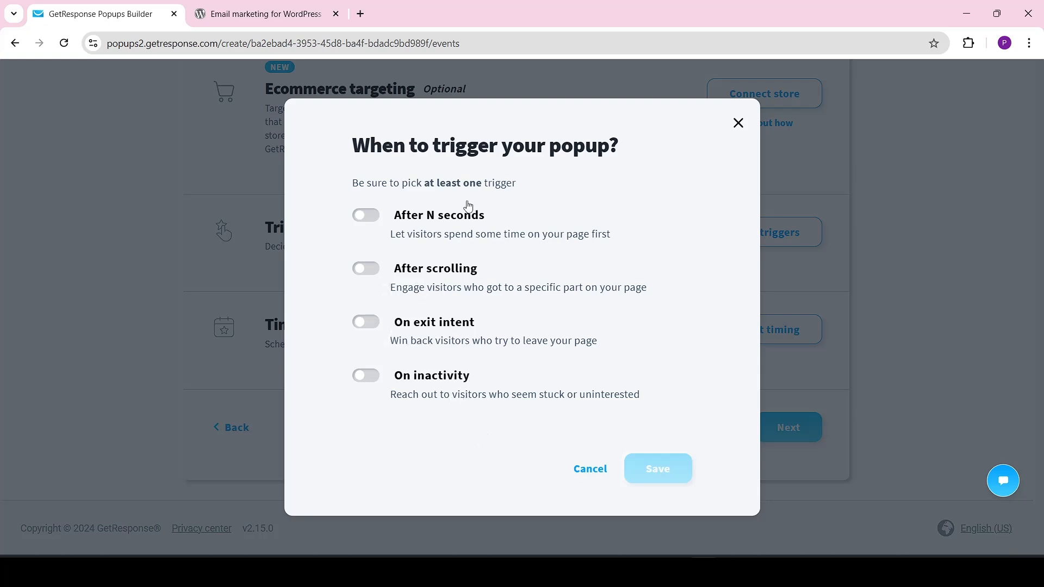
click(366, 214)
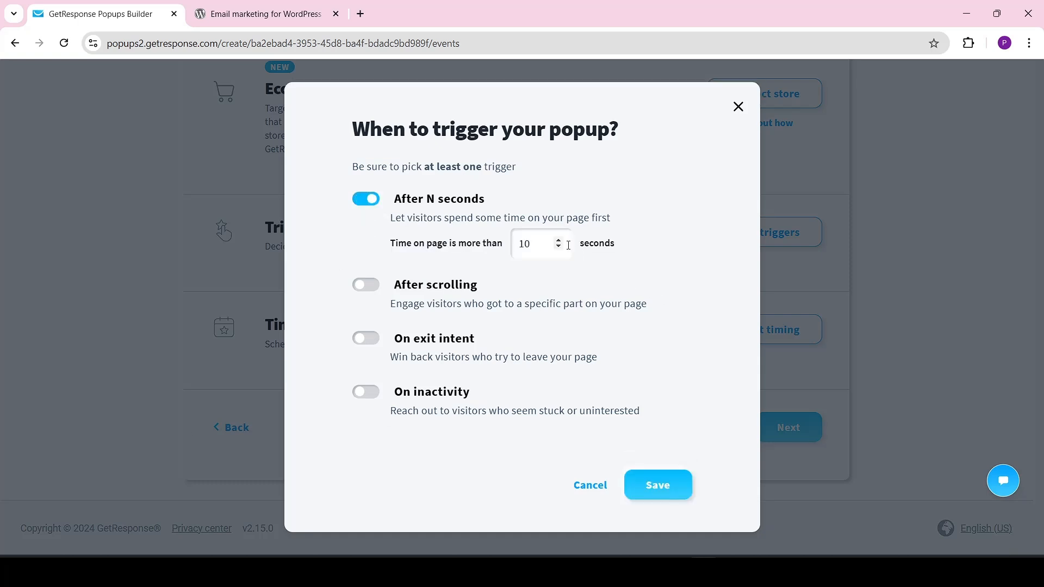
drag(533, 243, 498, 240)
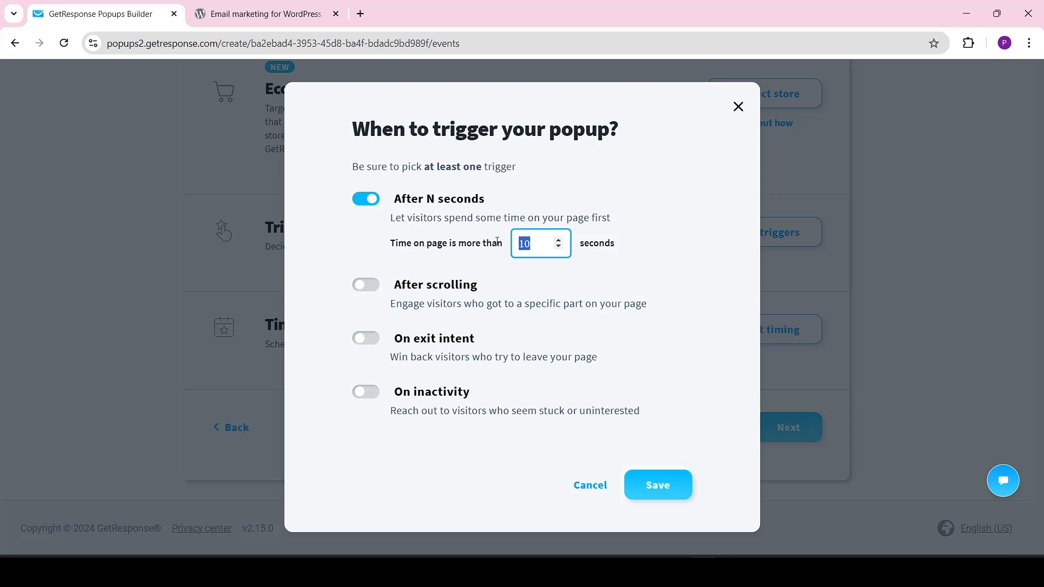
click(535, 249)
double_click(535, 248)
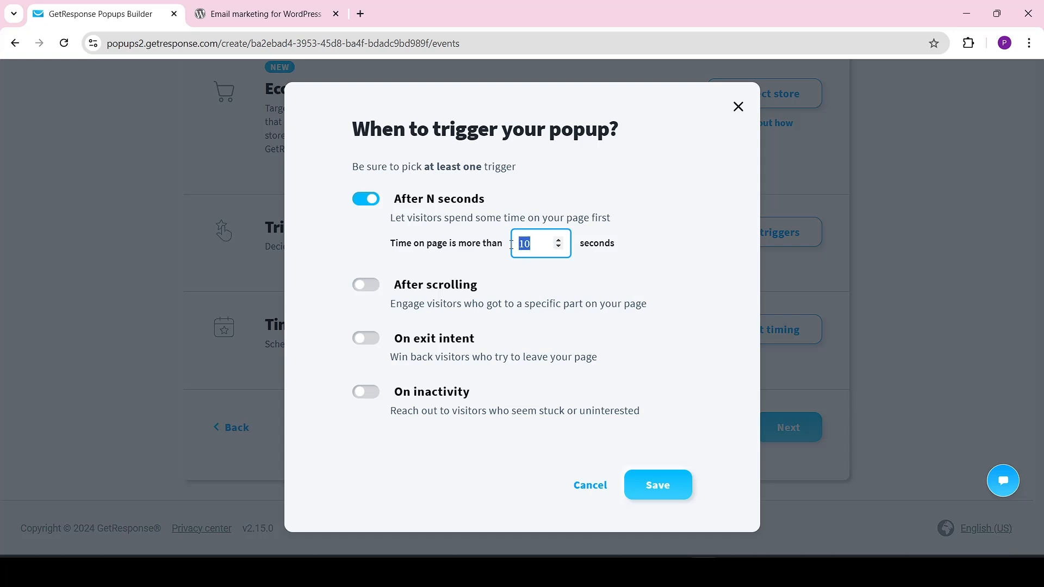
click(571, 289)
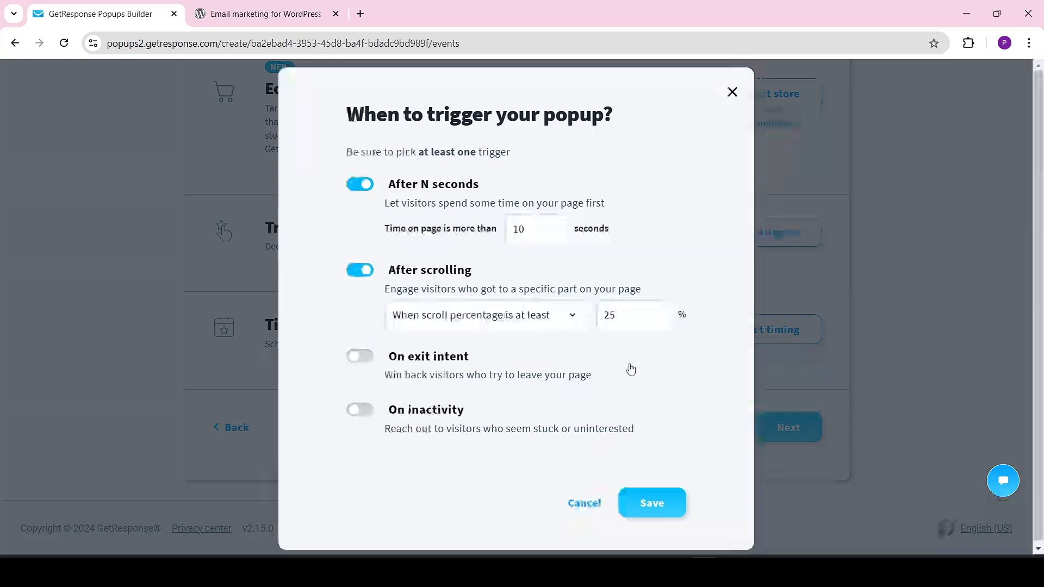
click(363, 272)
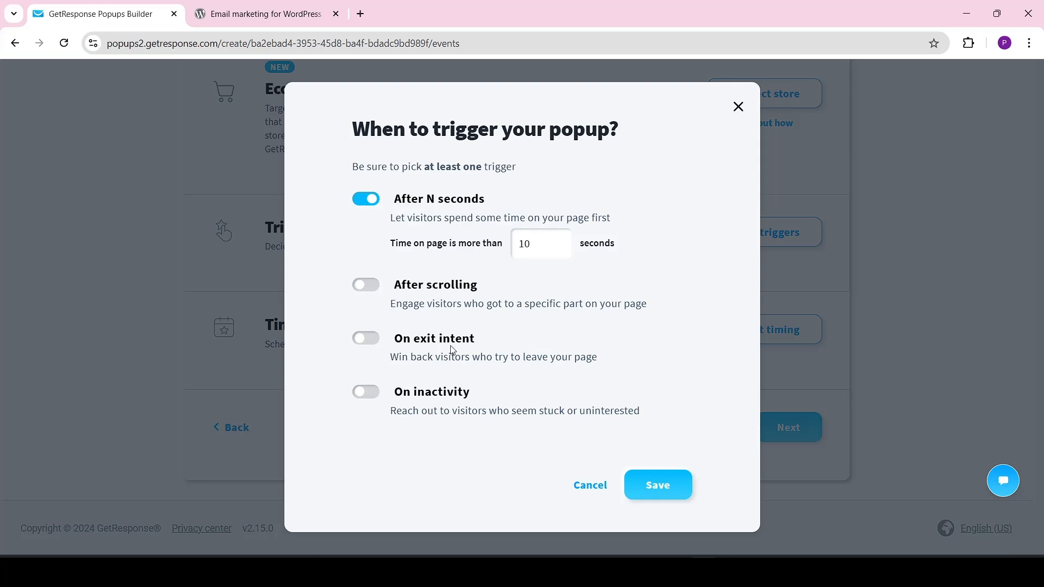
click(657, 484)
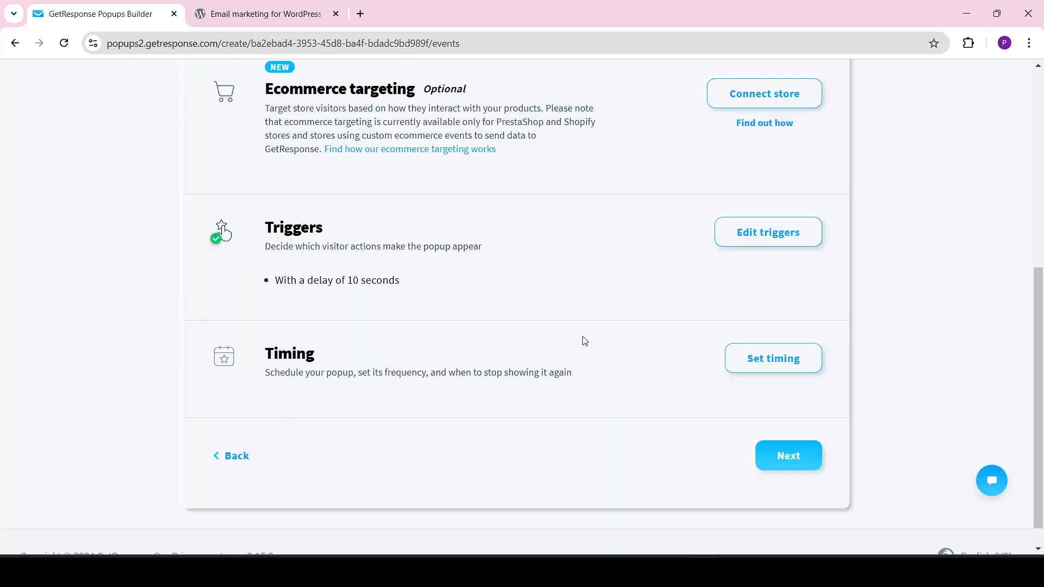
scroll(582, 340, down, 1)
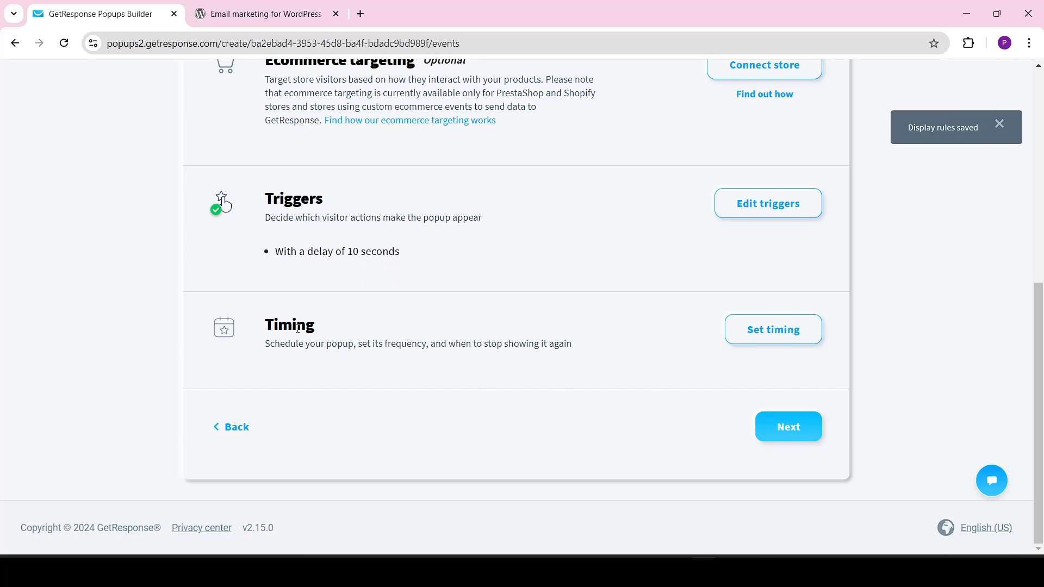
- Save the default timing (no time limit, every page view) and continue to Settings
click(759, 338)
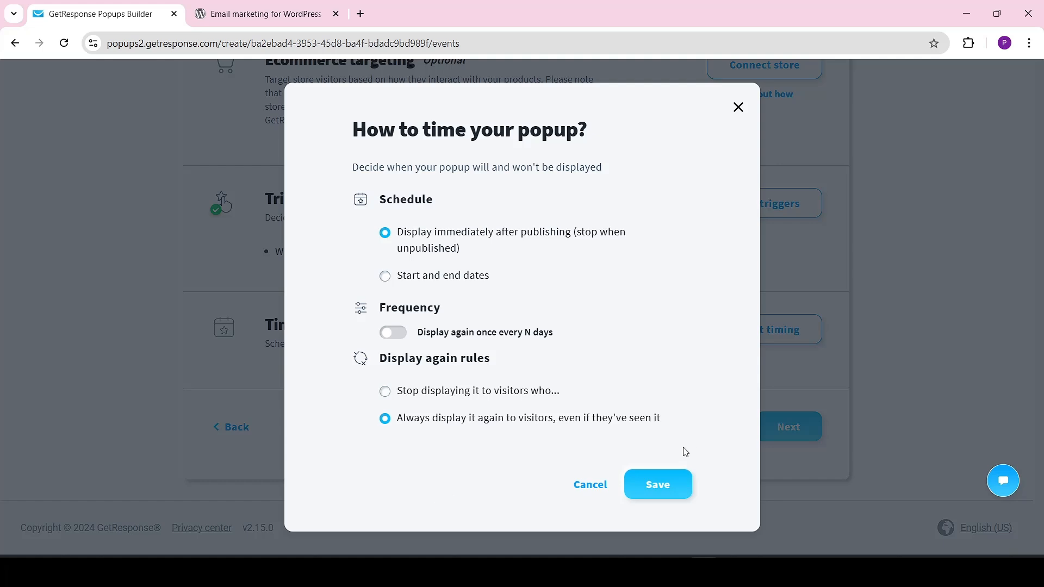
click(648, 485)
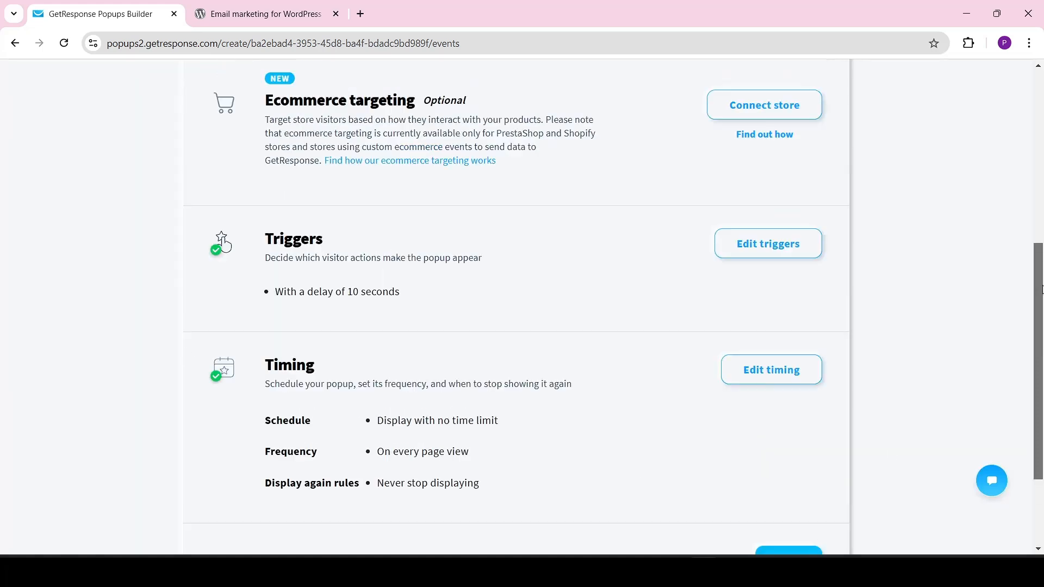
scroll(335, 112, down, 4)
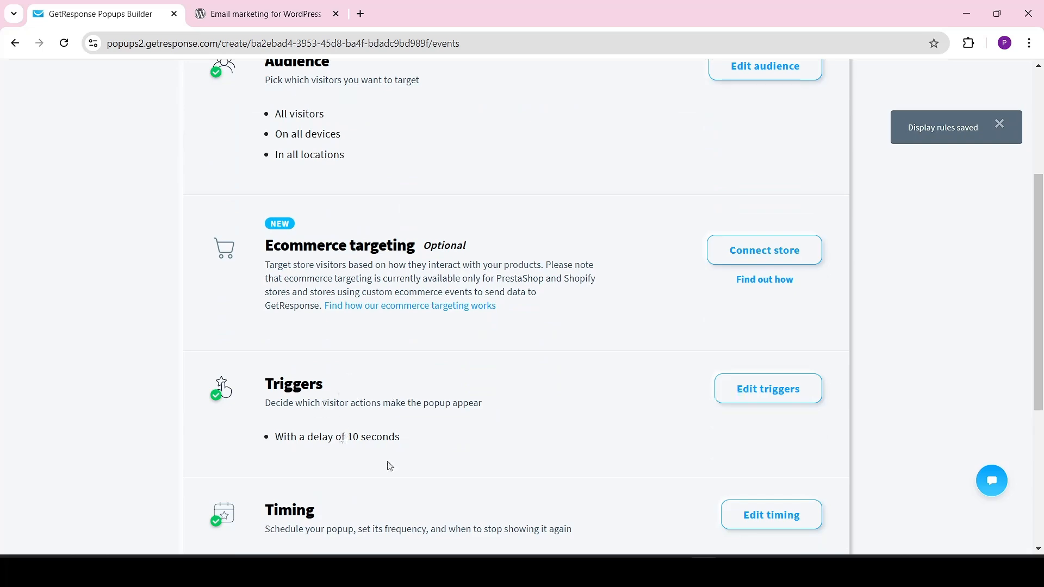
scroll(388, 465, down, 5)
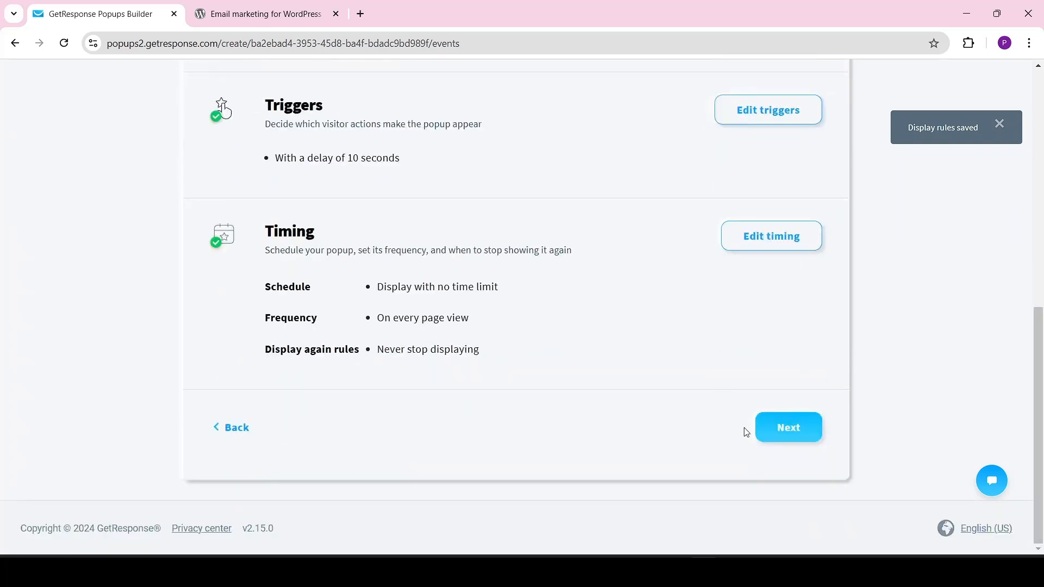
click(800, 432)
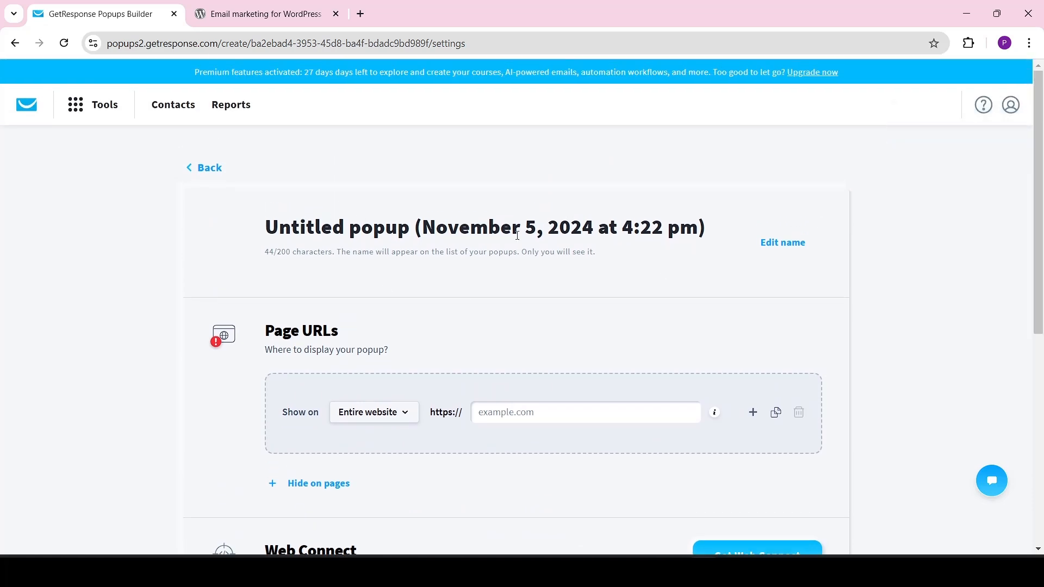
- Rename the popup to 'My first popup'
click(772, 244)
key(BackSpace)
key(BackSpace)
key(BackSpace)
key(BackSpace)
key(BackSpace)
key(BackSpace)
key(BackSpace)
key(BackSpace)
key(BackSpace)
key(BackSpace)
key(BackSpace)
key(BackSpace)
key(BackSpace)
key(BackSpace)
key(BackSpace)
key(BackSpace)
key(BackSpace)
key(BackSpace)
key(BackSpace)
key(BackSpace)
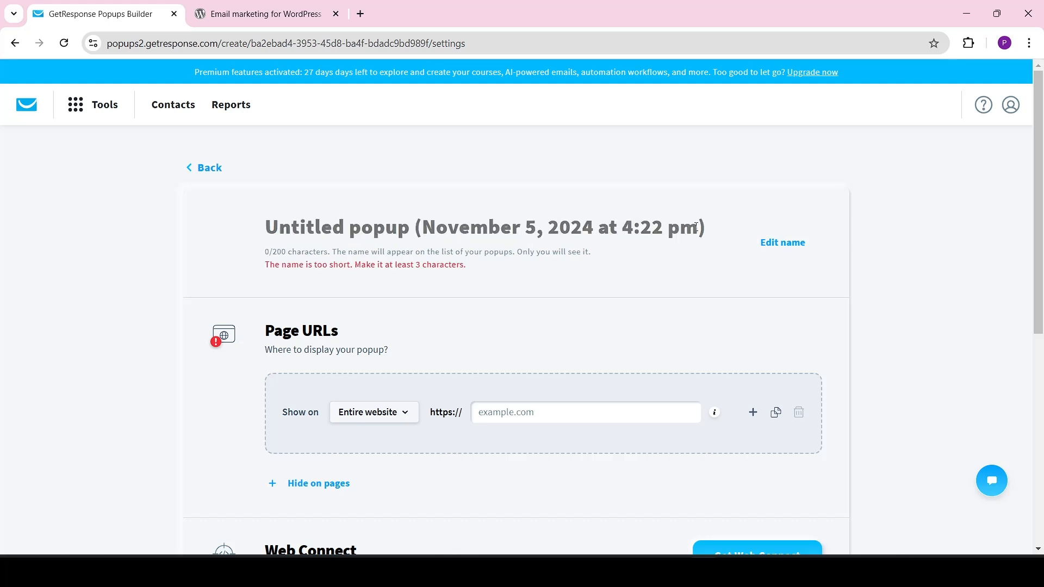
text(My f)
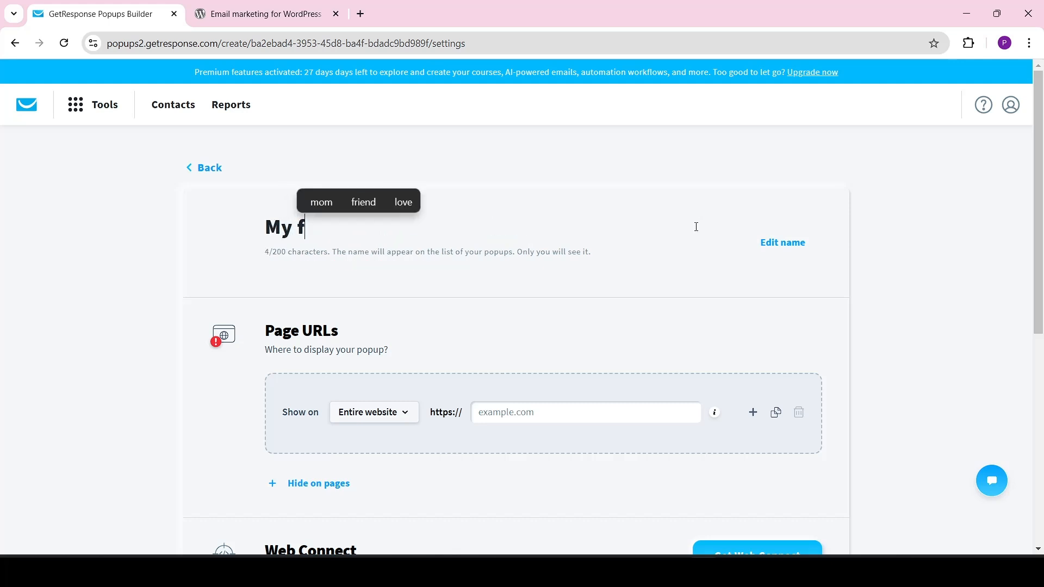
text(irst popup)
scroll(320, 296, down, 2)
scroll(320, 297, up, 1)
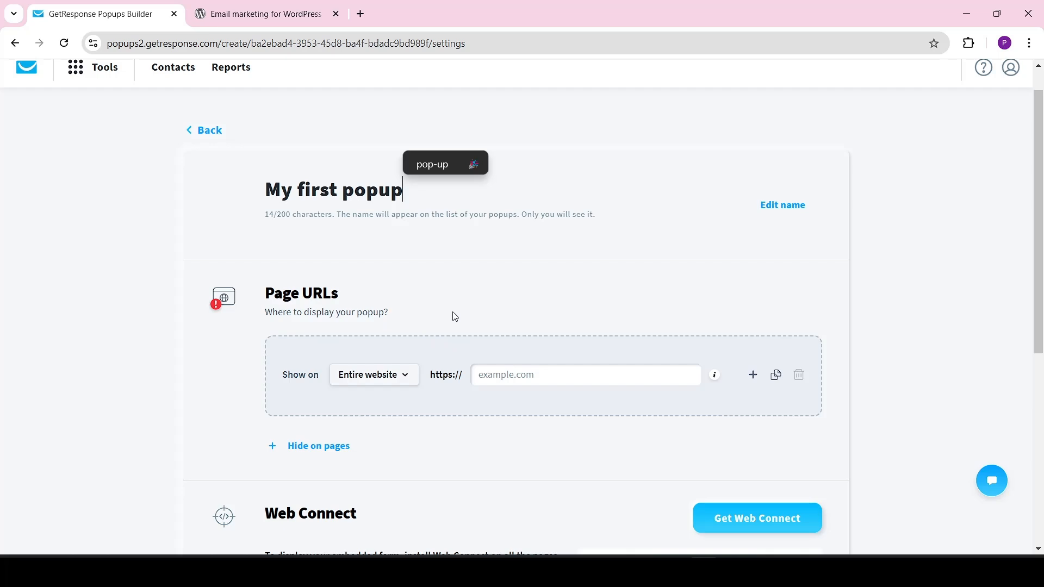
- Copy the themalayalikitchen.in address from WordPress and paste it into the Page URLs field
key(alt+Tab)
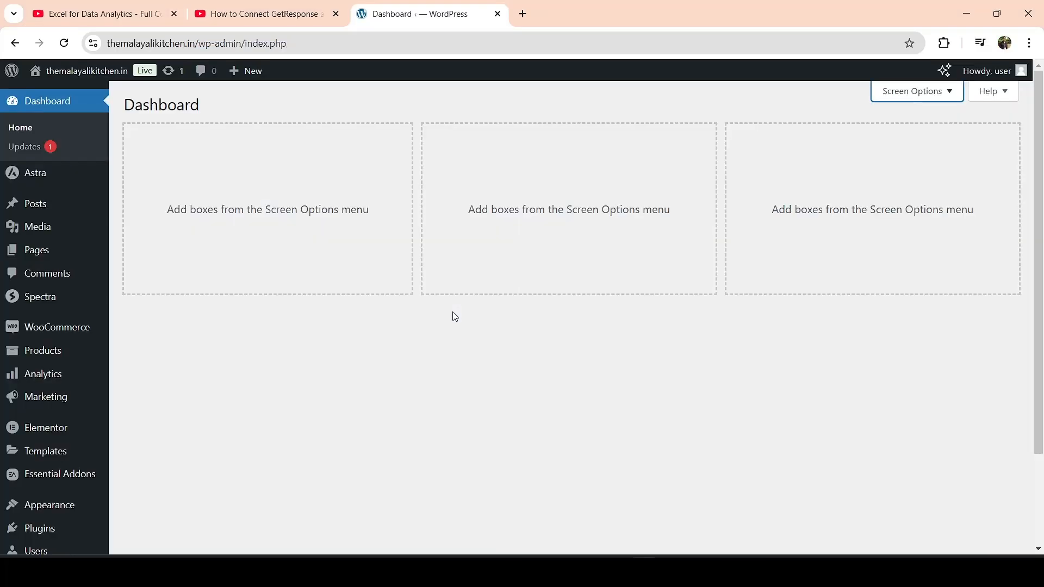
drag(195, 43, 2, 83)
key(alt+Tab)
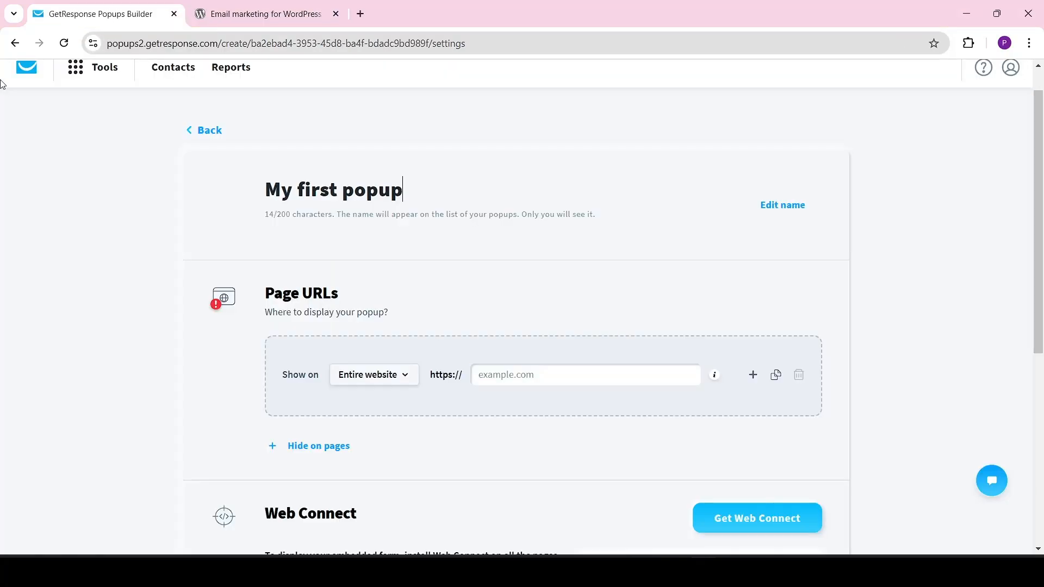
click(493, 380)
text(themalayalikitchen.in/)
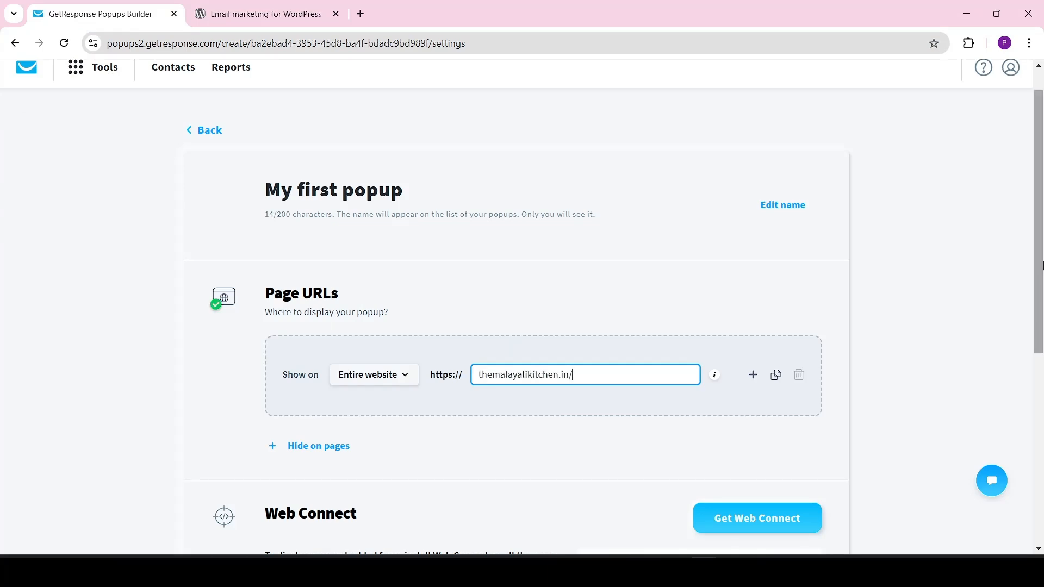
scroll(332, 305, down, 4)
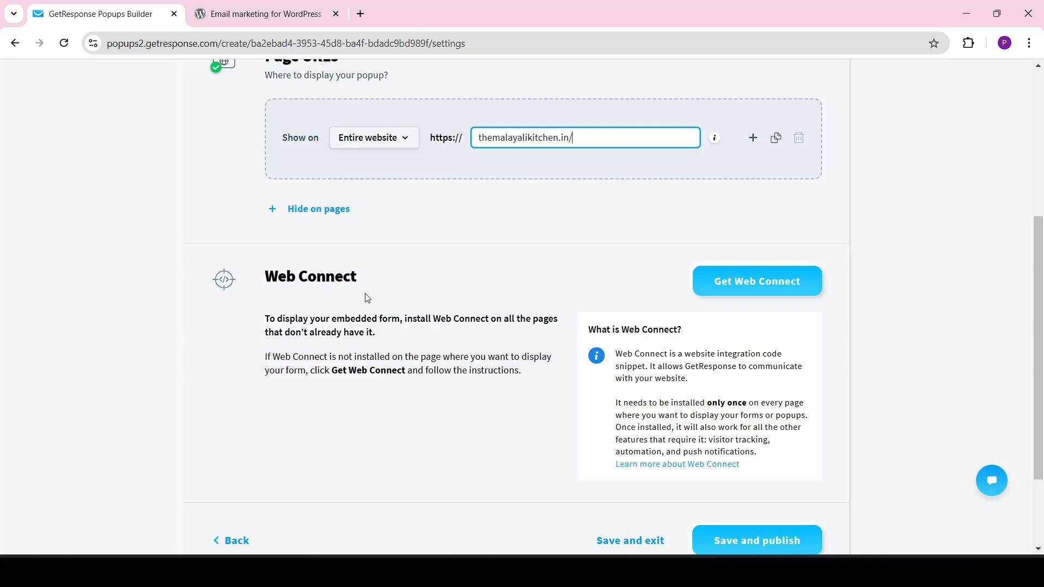
- Bring up the Web Connect installation code and select the tracking script
click(755, 288)
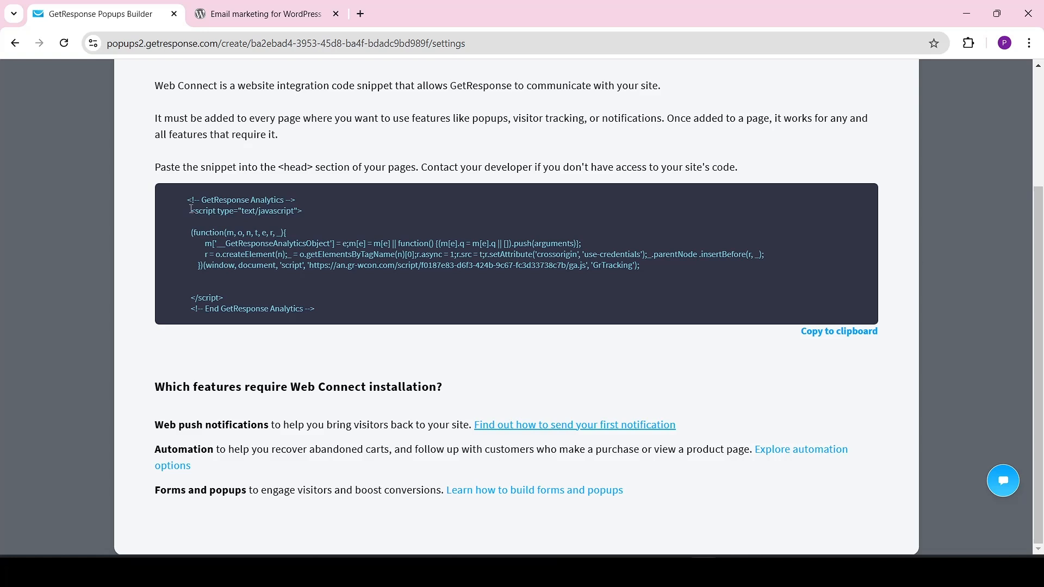
drag(190, 211, 233, 300)
key(ctrl+c)
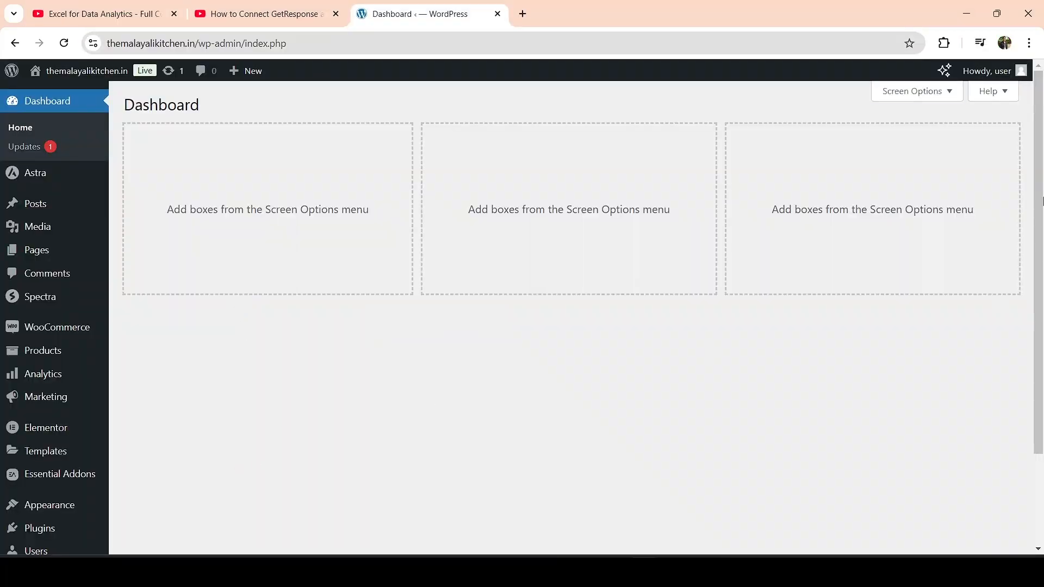
- Find the Insert Headers and Footers plugin and open its settings page
scroll(874, 389, down, 2)
mouse_move(51, 410)
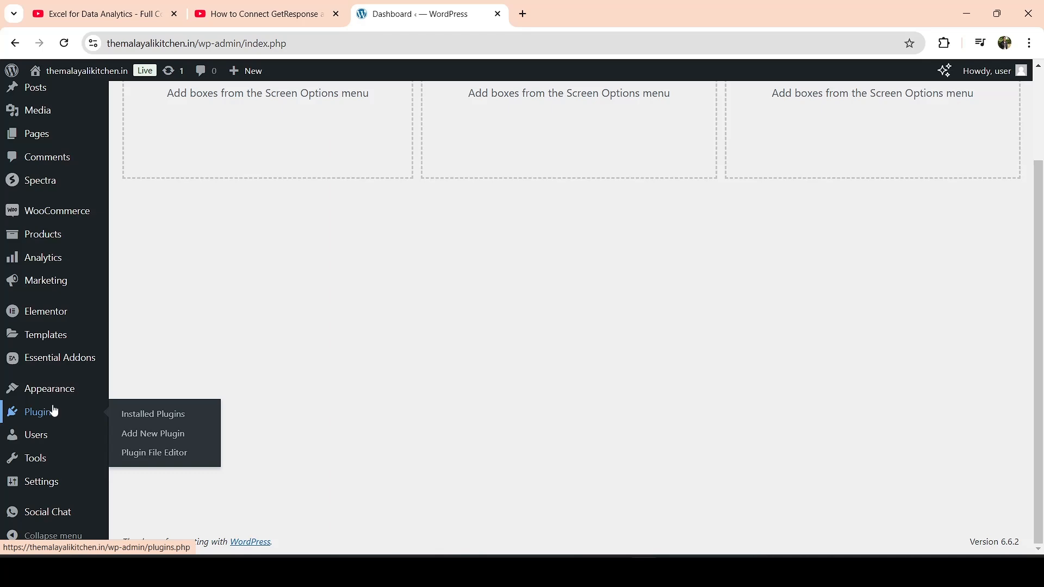
click(158, 434)
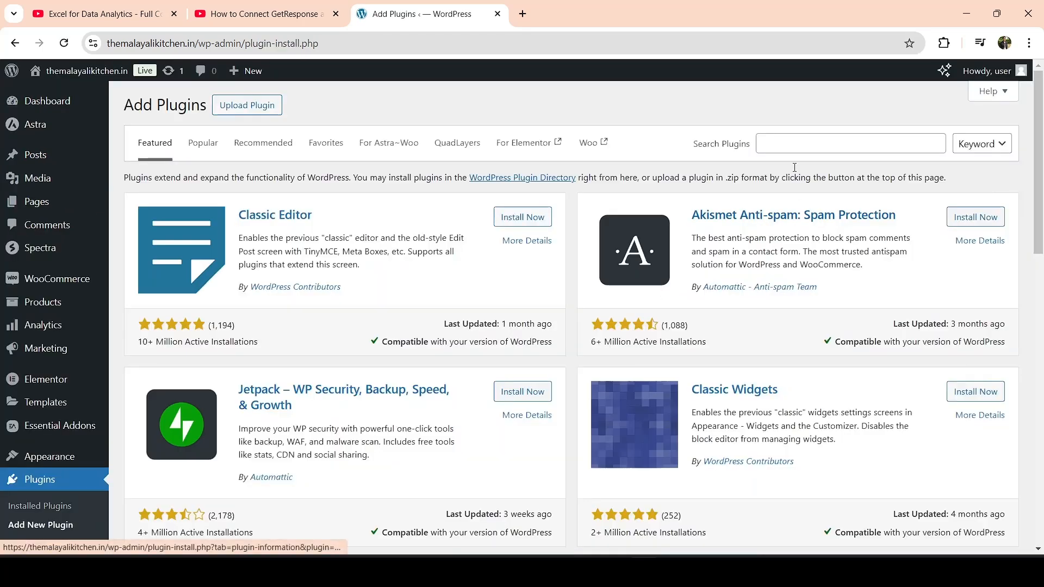
click(791, 143)
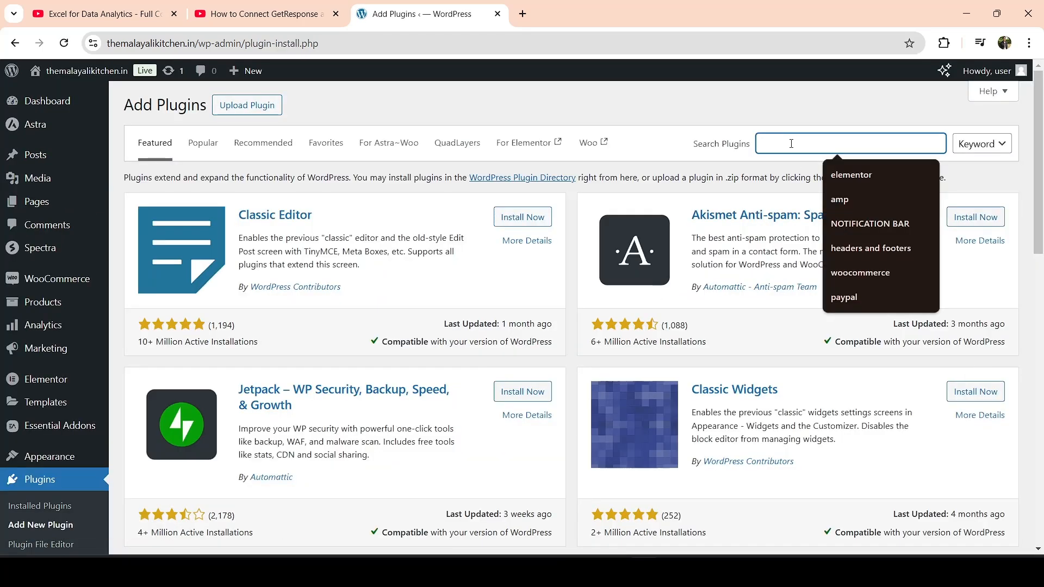
text(insert headers)
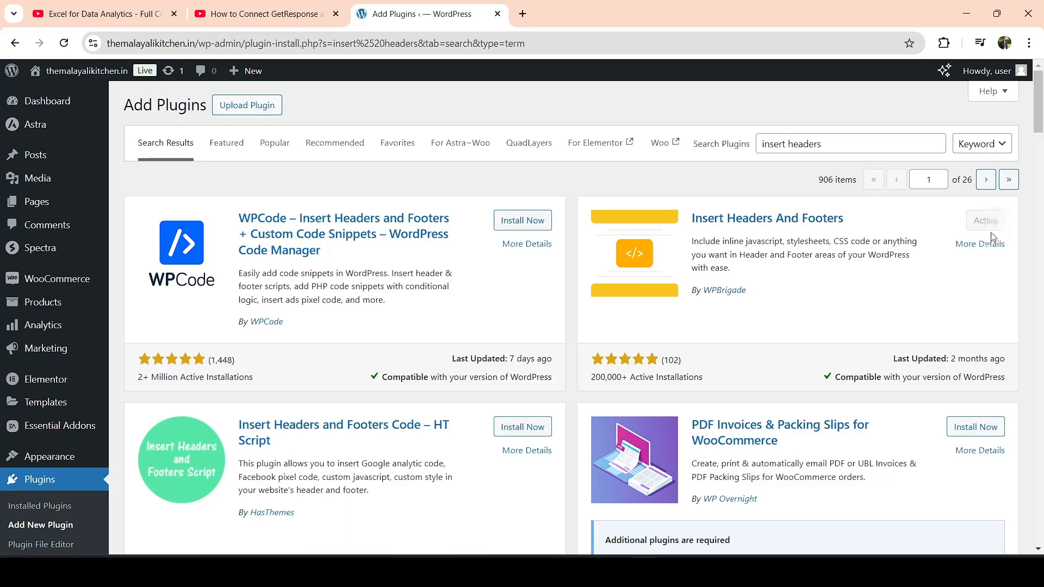
scroll(1038, 121, down, 15)
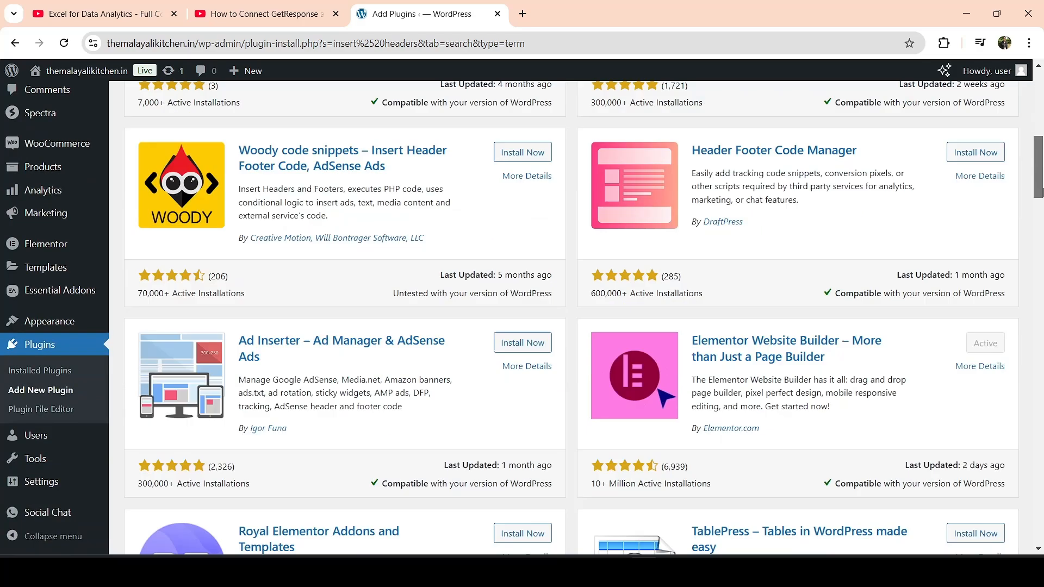
mouse_move(54, 498)
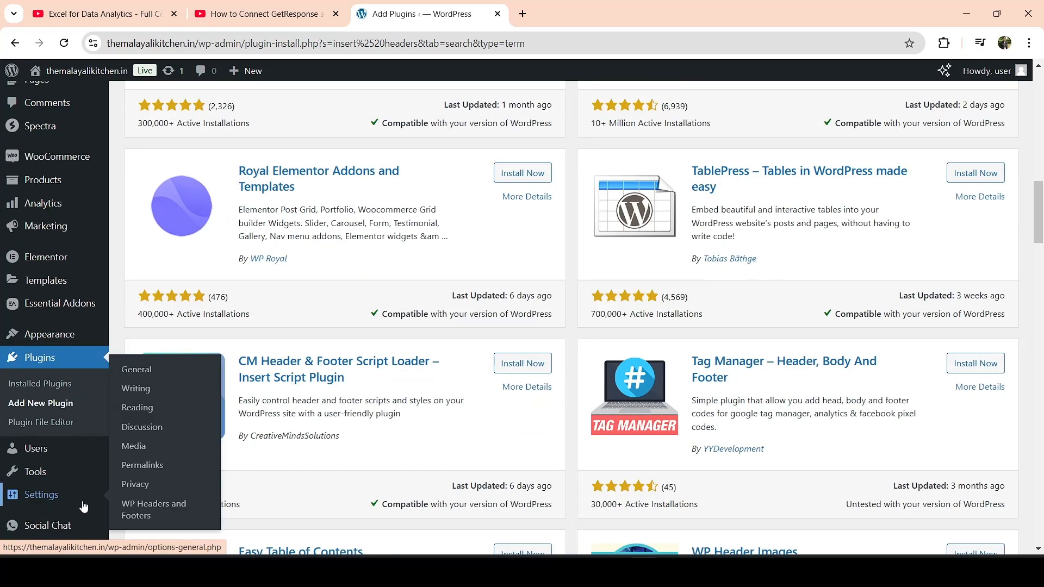
click(141, 511)
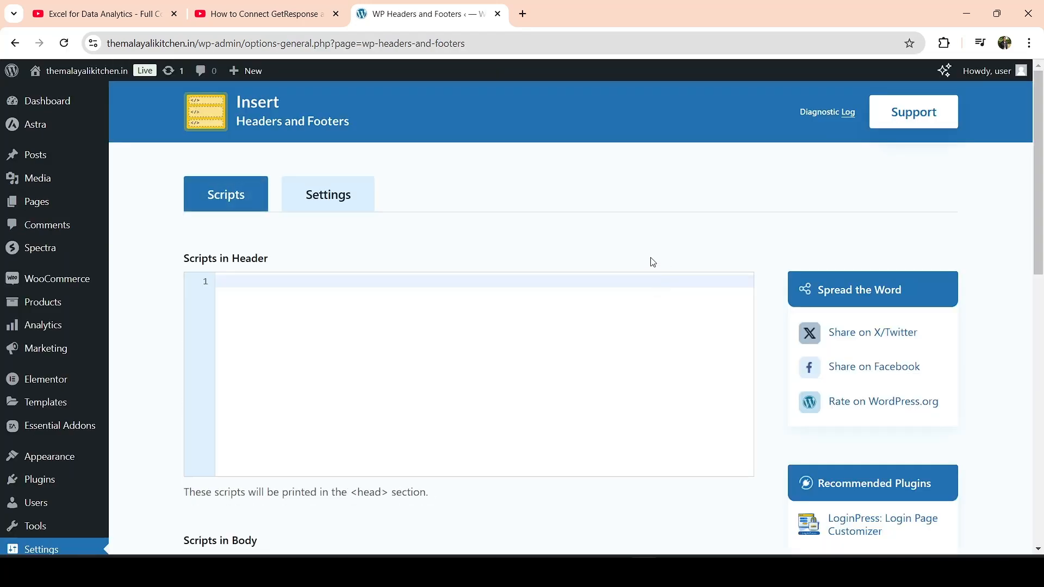
- Paste the GetResponse tracking script into Scripts in Header and fix the closing tag's indentation
drag(1042, 169, 1040, 111)
key(ctrl+v)
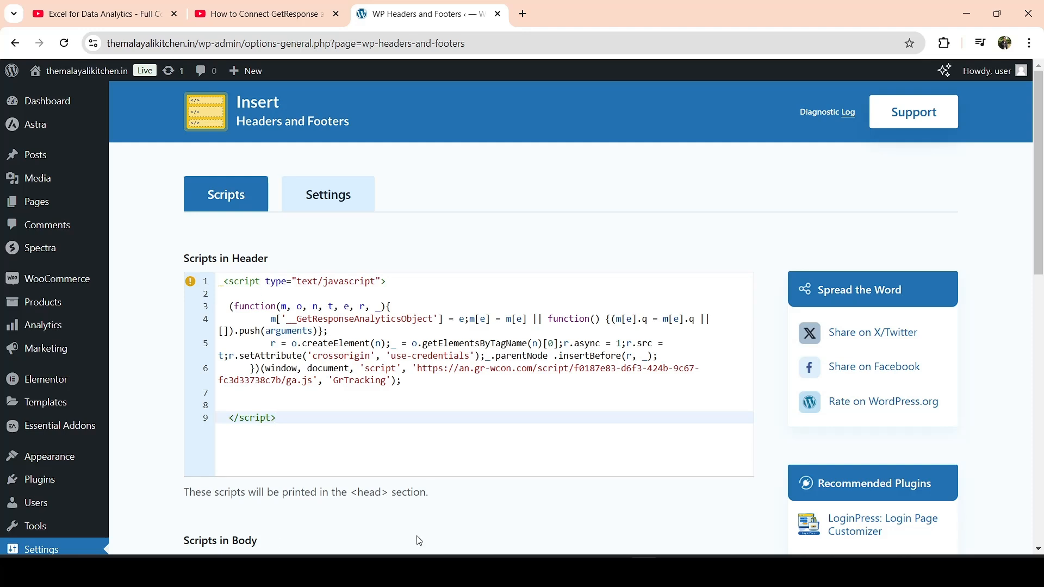
click(229, 418)
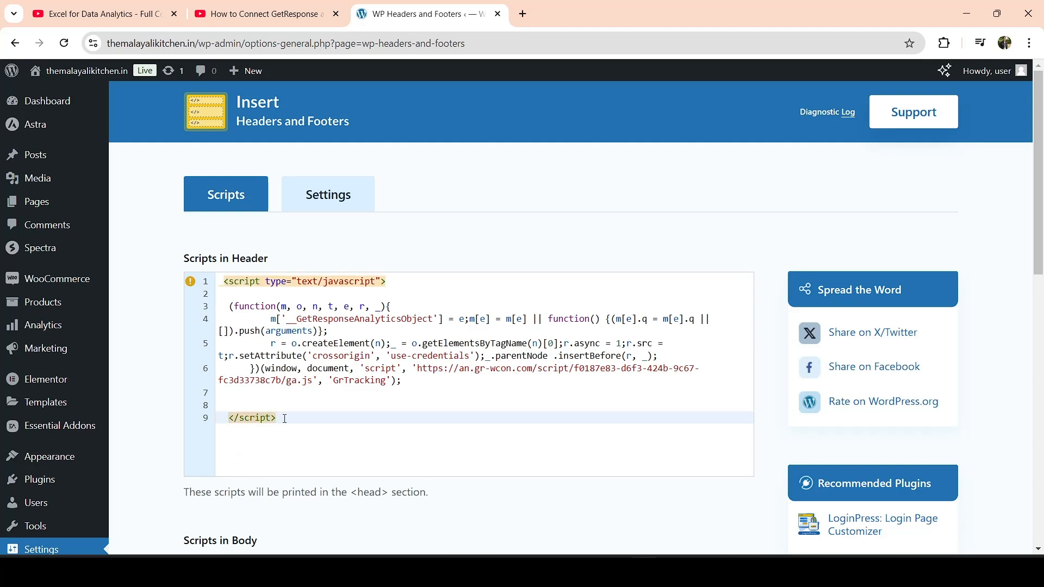
key(BackSpace)
key(BackSpace)
click(223, 280)
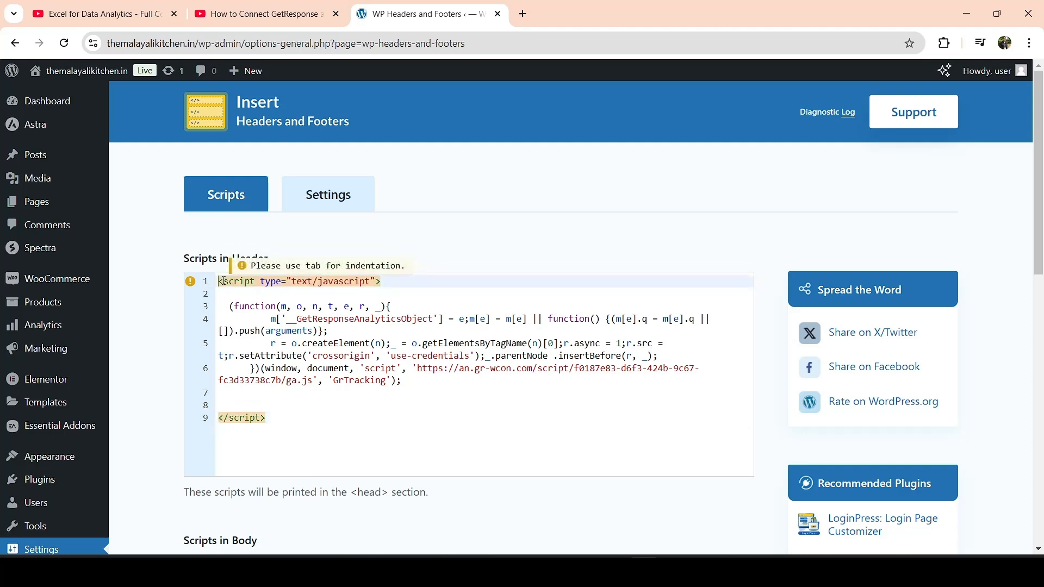
click(333, 417)
click(372, 409)
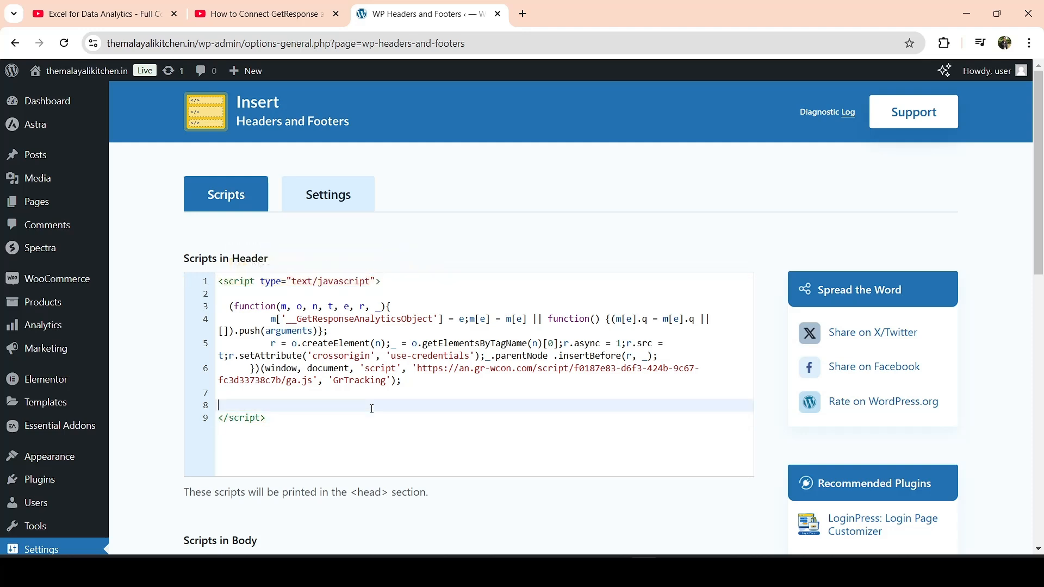
drag(1042, 136, 1042, 543)
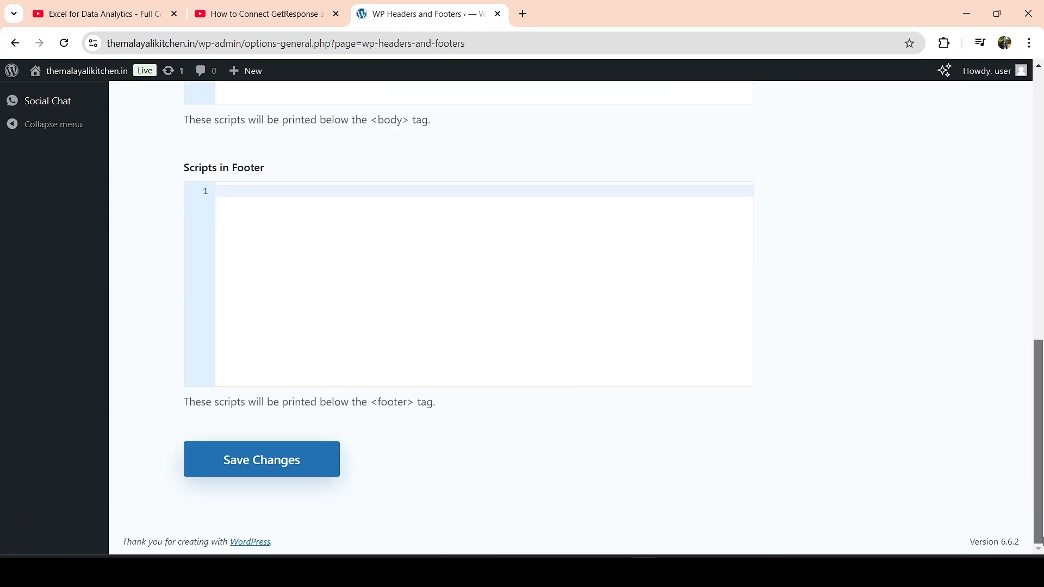
- Save Changes on the WordPress header scripts, then Save and publish 'My first popup' in GetResponse
click(302, 461)
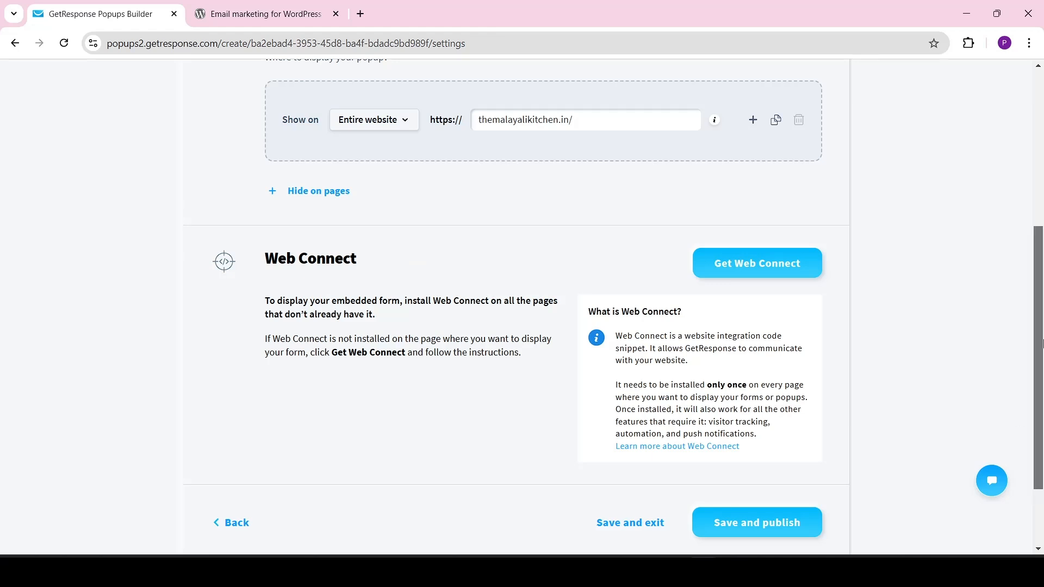
scroll(1015, 419, down, 2)
click(726, 446)
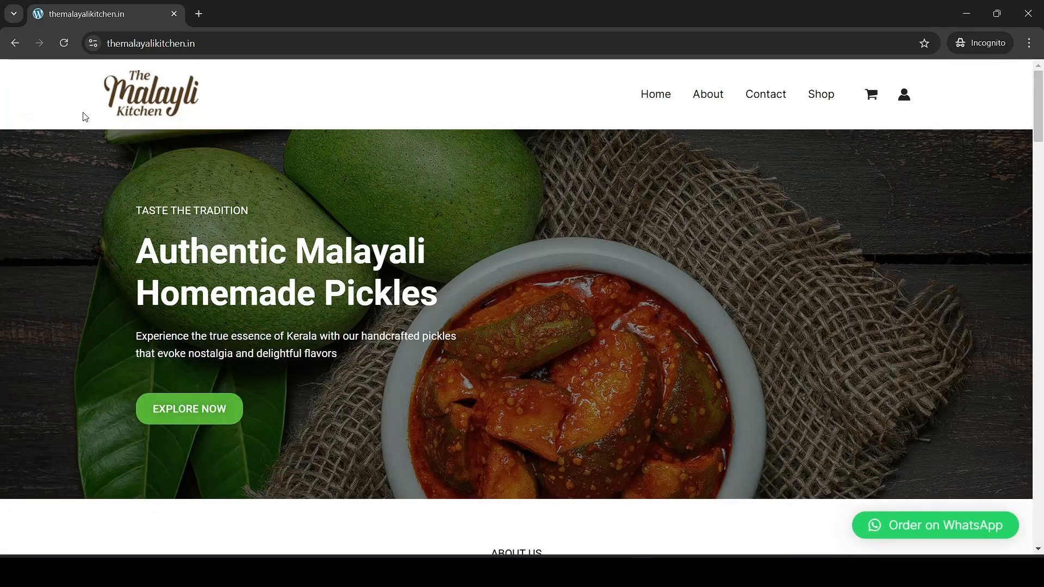
- Reload the themalayalikitchen.in homepage in the incognito window to check for the signup popup
click(64, 49)
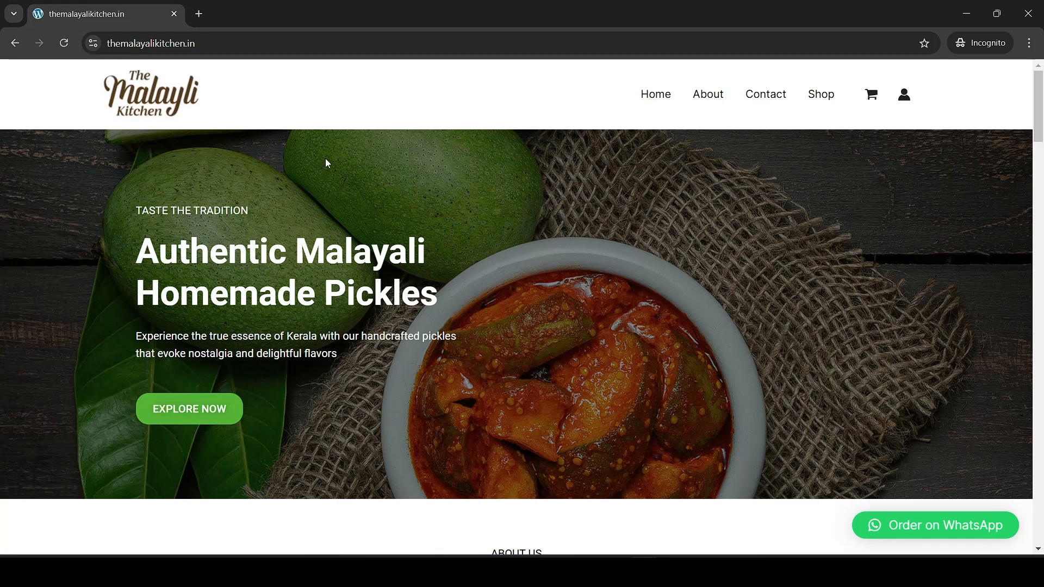